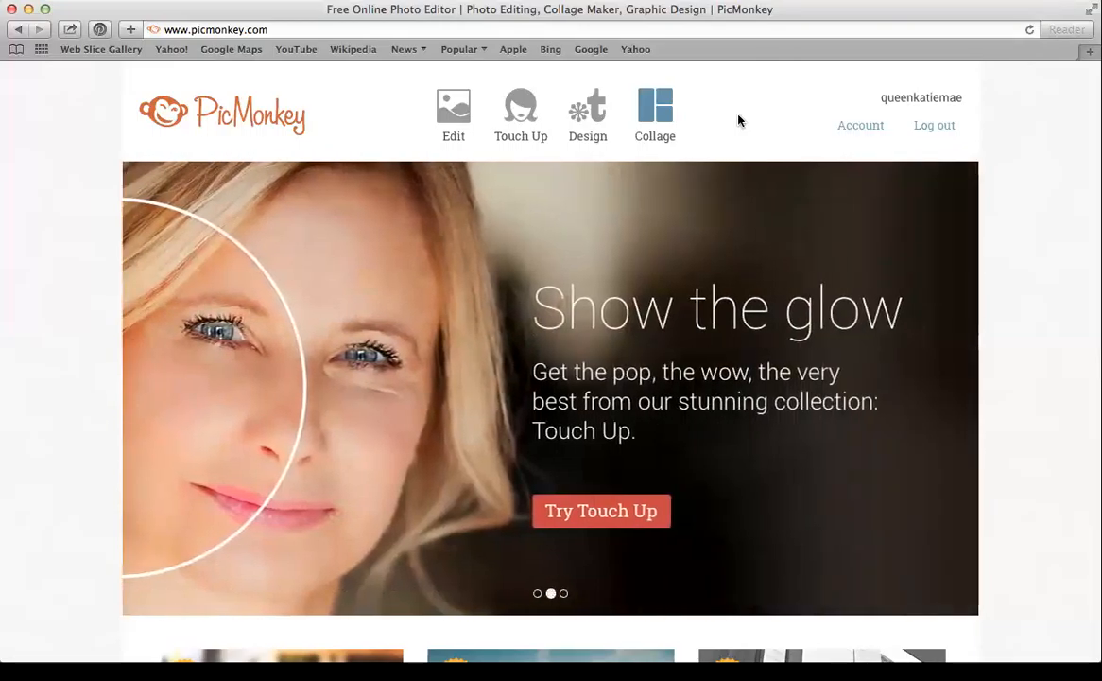
Preview the Edit, Touch Up, Design and Collage options, then return to Design's canvas sizes
{"action": "left_click", "coordinate": [461, 110]}
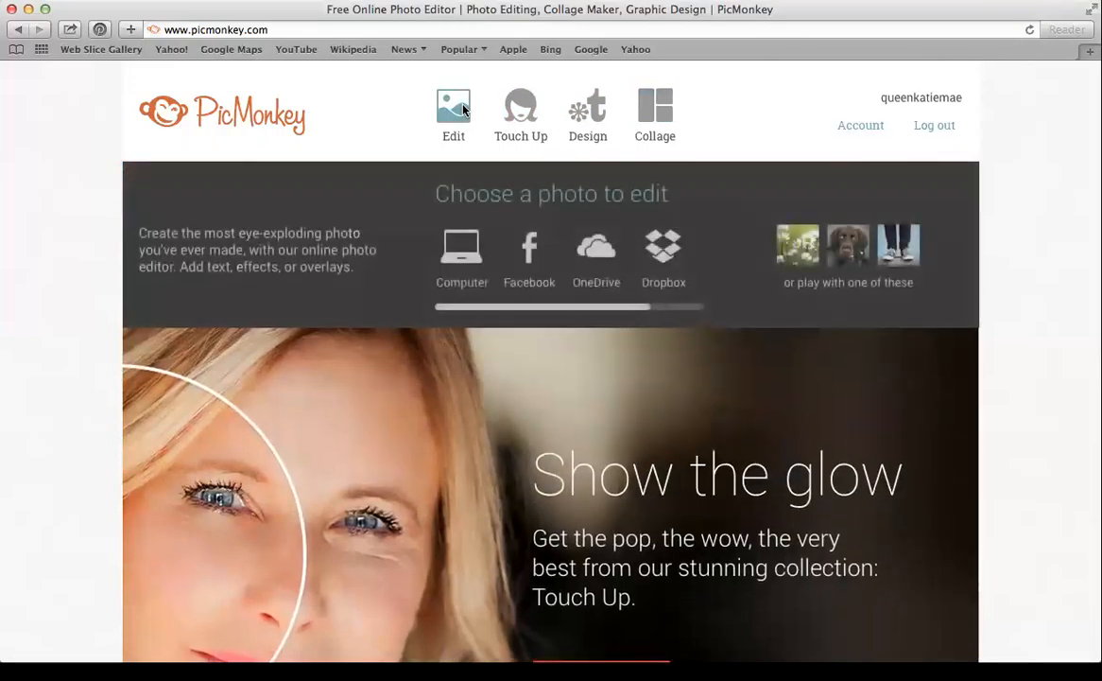
{"action": "left_click", "coordinate": [541, 130]}
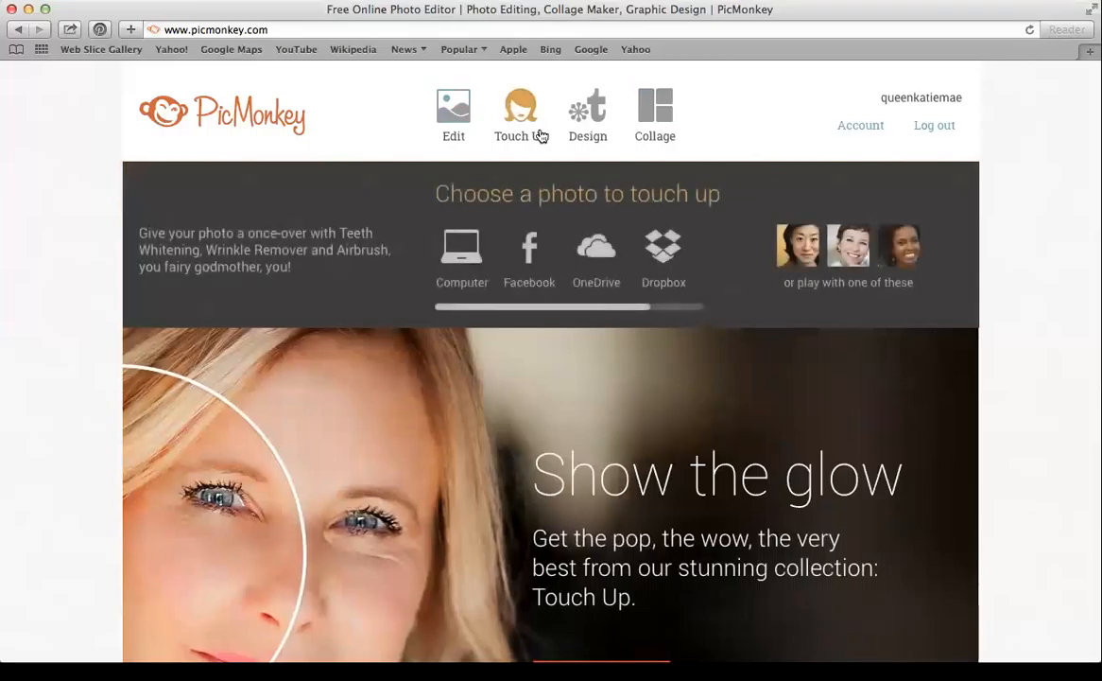
{"action": "left_click", "coordinate": [587, 124]}
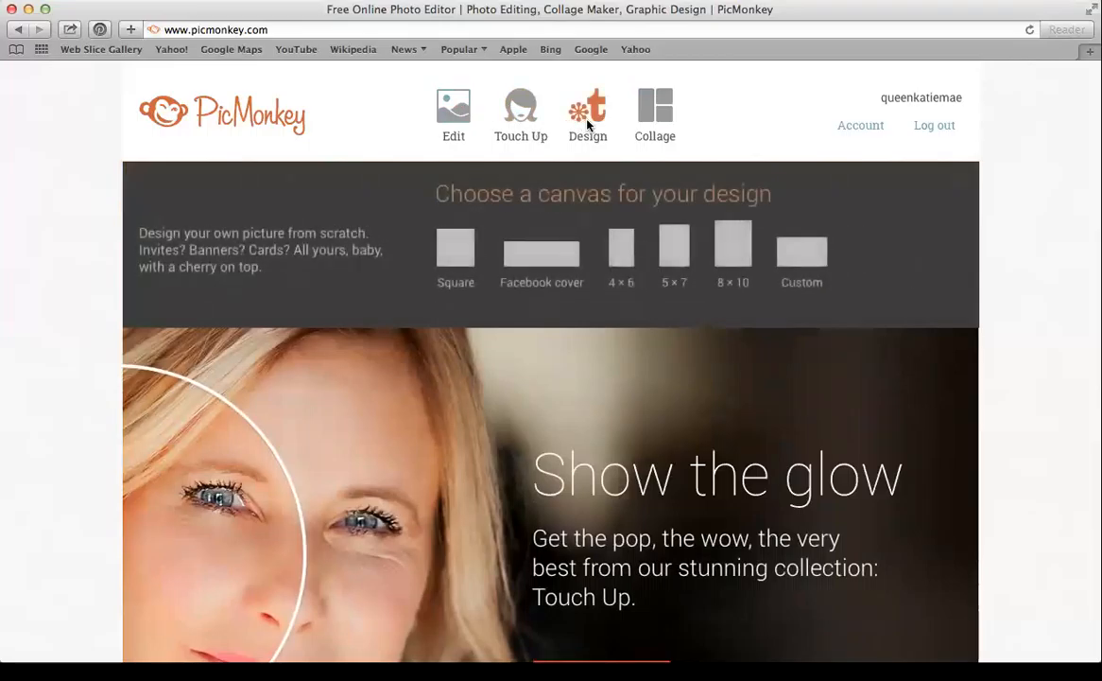
{"action": "left_click", "coordinate": [660, 114]}
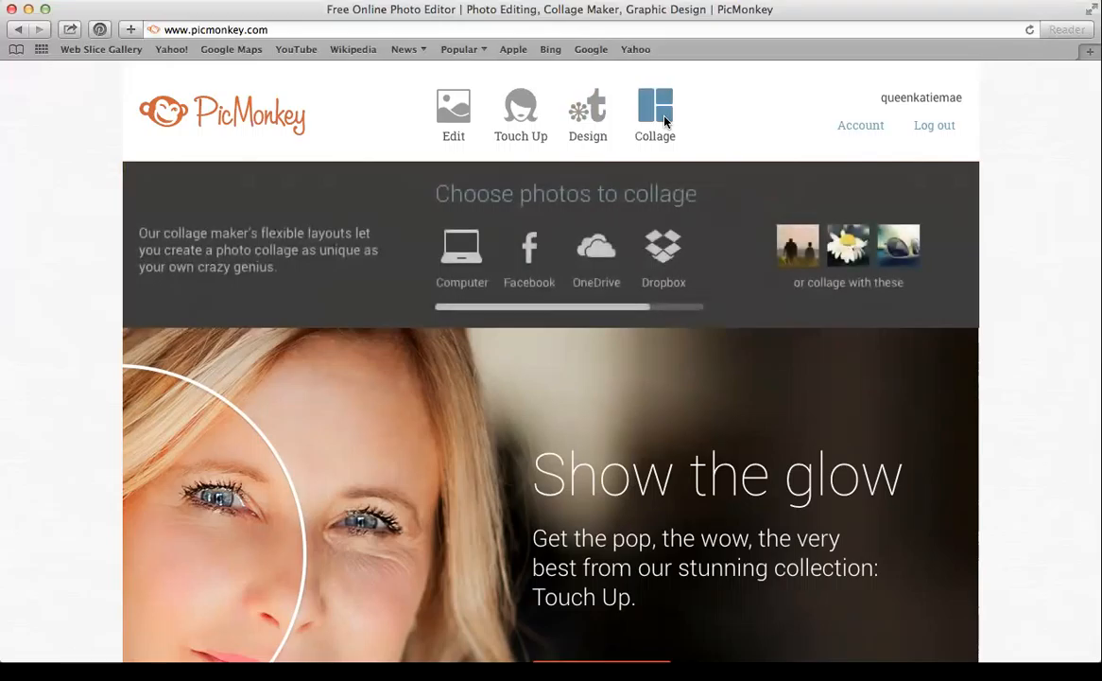
{"action": "left_click", "coordinate": [591, 123]}
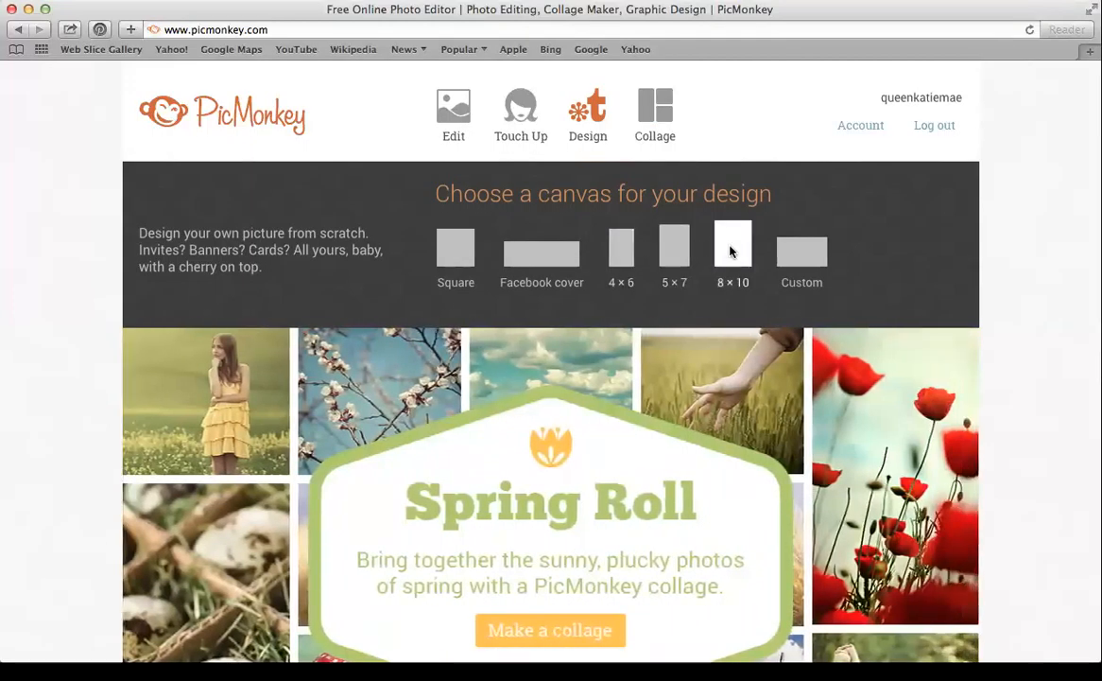
Create a blank custom canvas 1024 pixels wide by 750 pixels high
{"action": "left_click", "coordinate": [811, 251]}
{"action": "left_click_drag", "start_coordinate": [486, 238], "coordinate": [408, 216]}
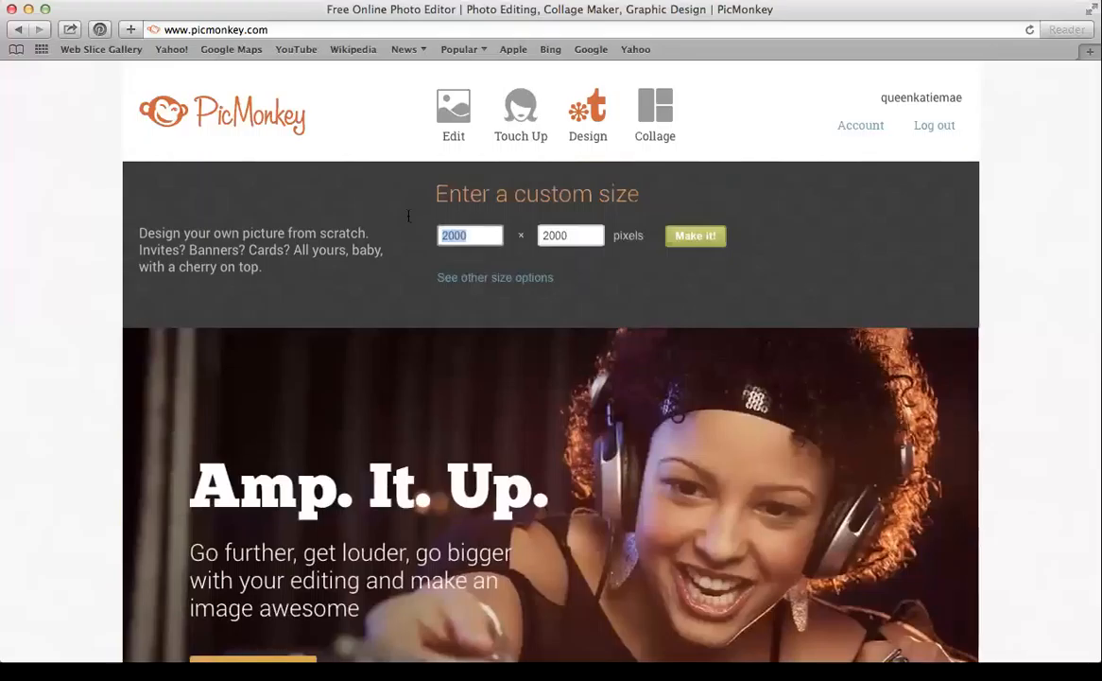
{"action": "type", "text": "1024"}
{"action": "key", "text": "Tab"}
{"action": "type", "text": "750"}
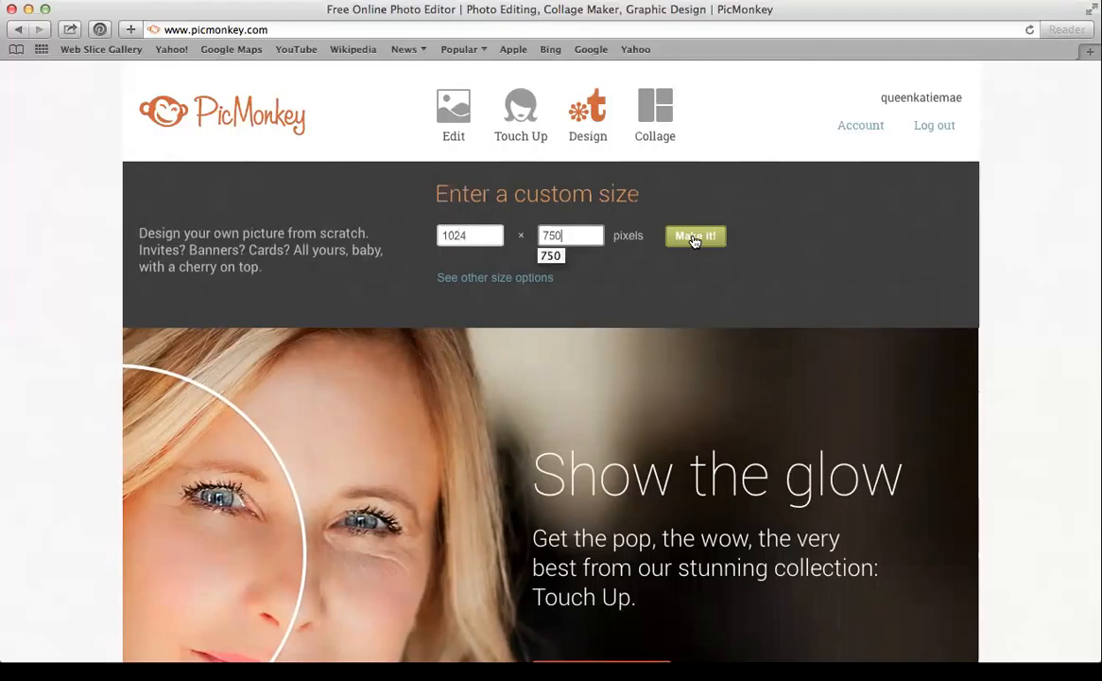
{"action": "left_click", "coordinate": [694, 236]}
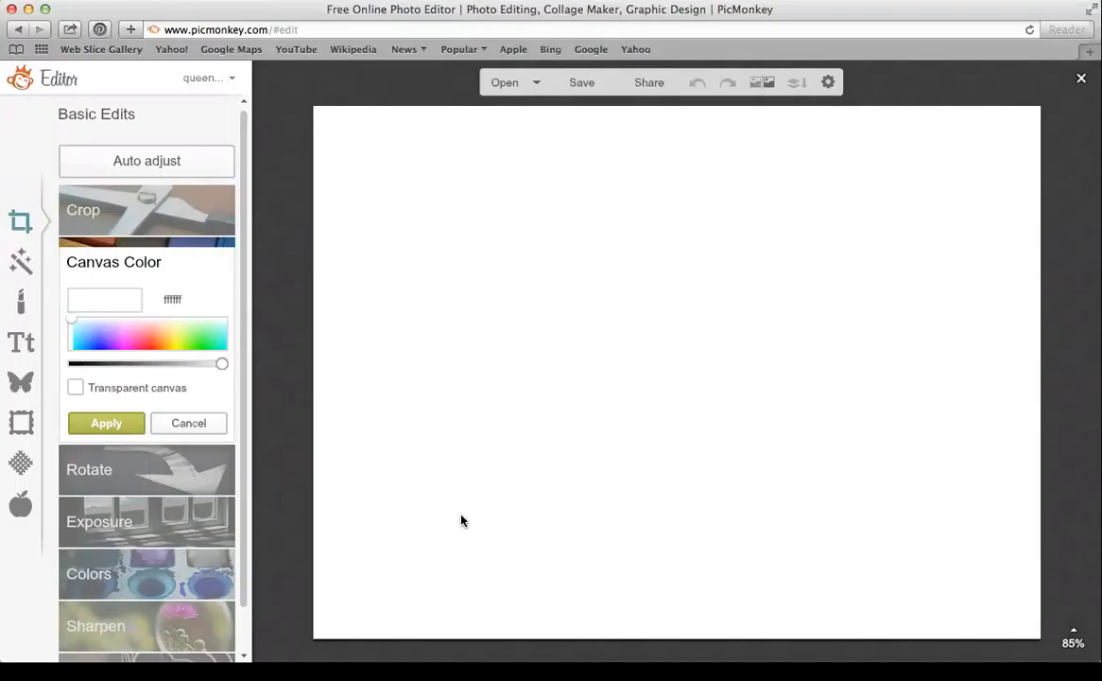
{"action": "left_click", "coordinate": [219, 431]}
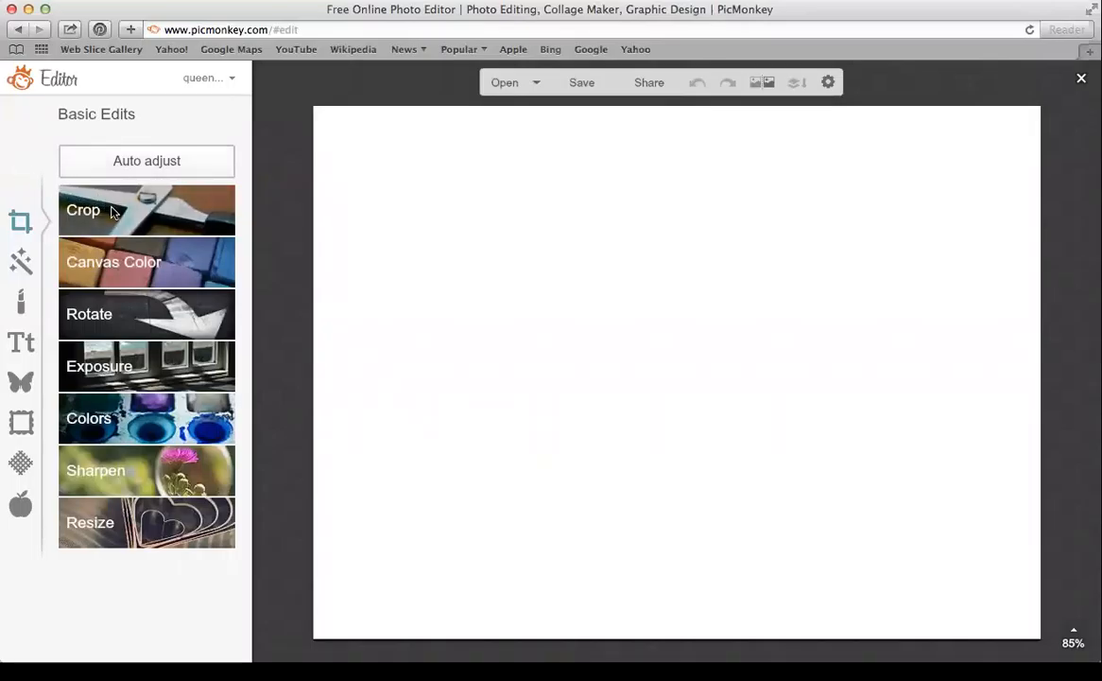
{"action": "left_click", "coordinate": [151, 243]}
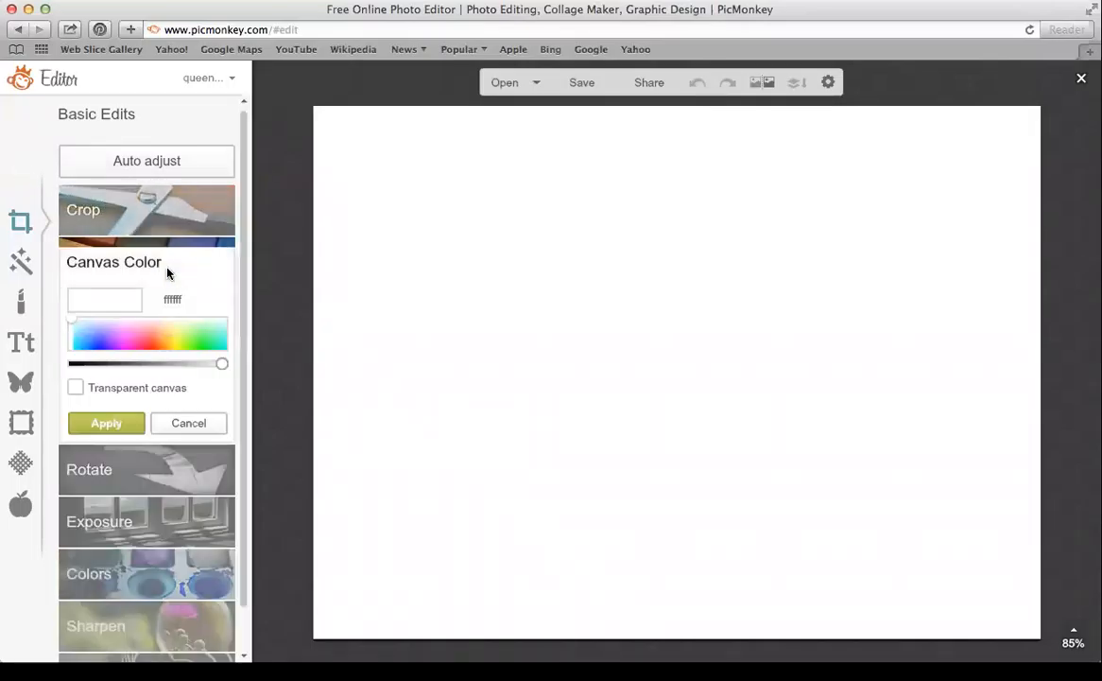
{"action": "left_click", "coordinate": [219, 344]}
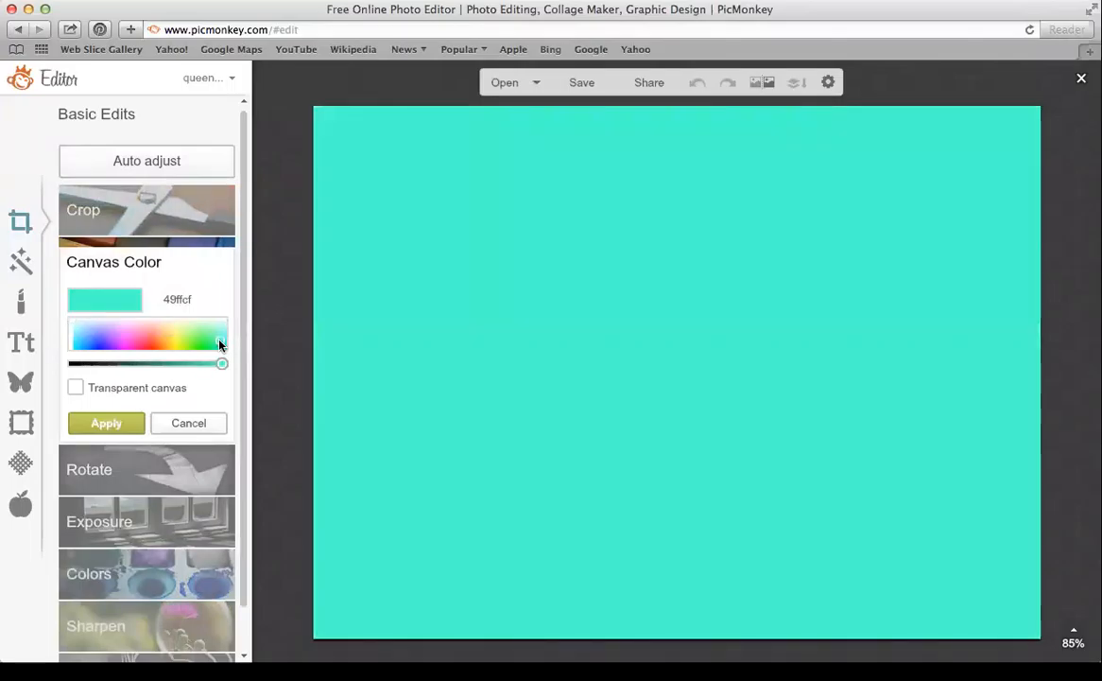
{"action": "left_click", "coordinate": [201, 433]}
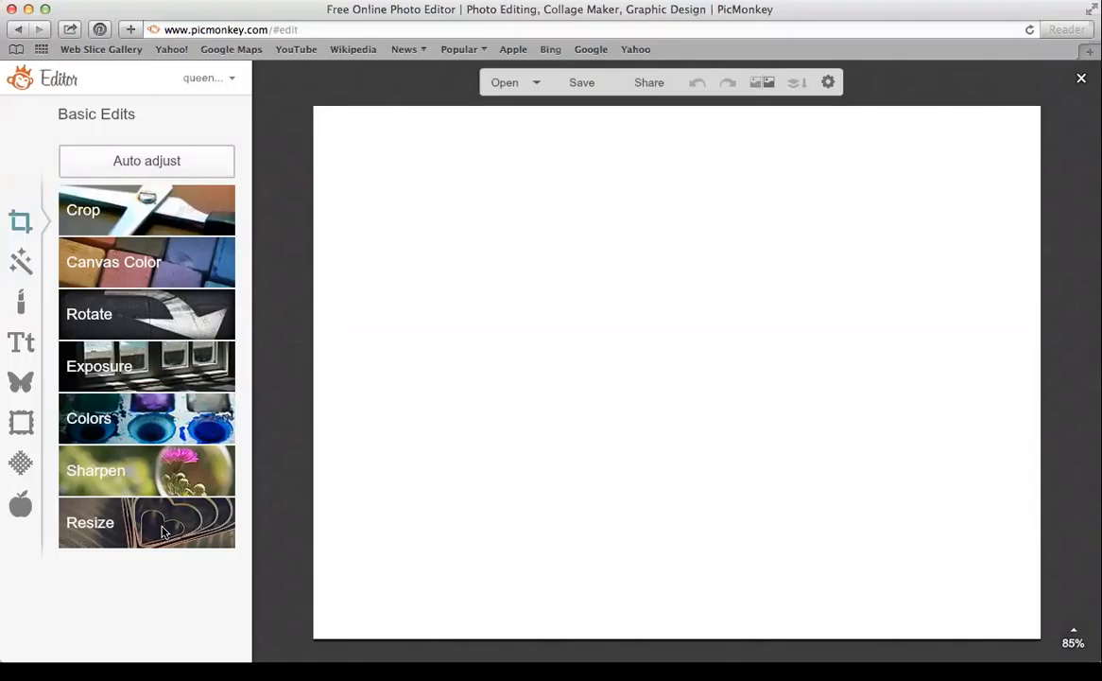
Open Effects and browse the filter list (Orton, Cross Process, Dusk), then return to the top
{"action": "left_click", "coordinate": [22, 264]}
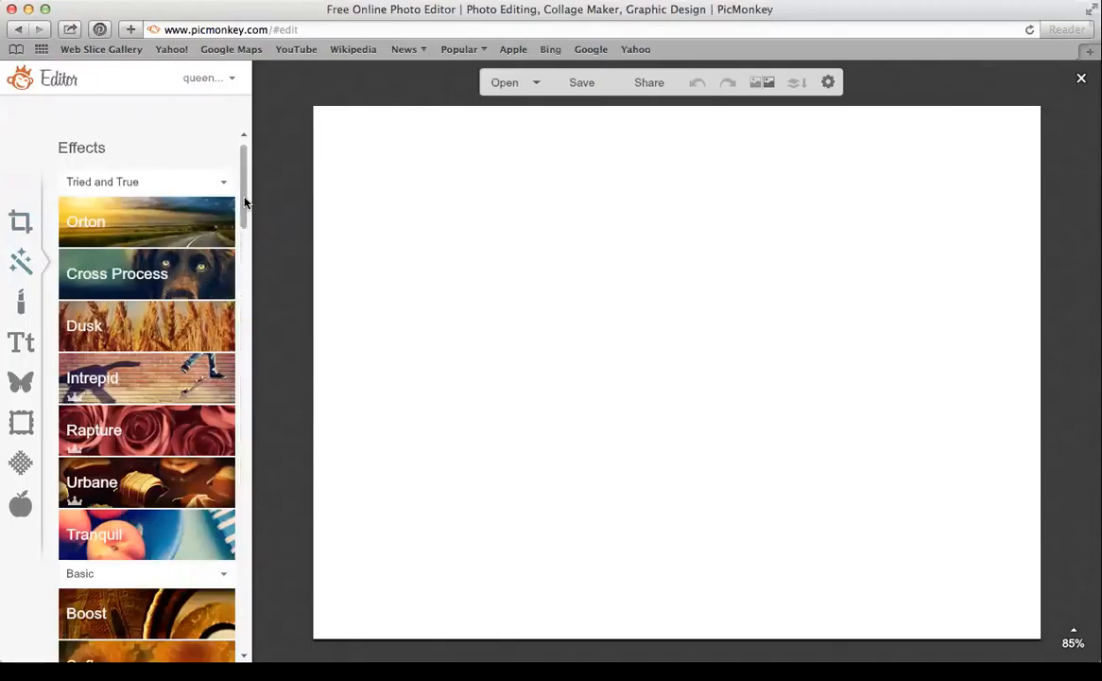
{"action": "left_click_drag", "start_coordinate": [243, 202], "coordinate": [244, 257]}
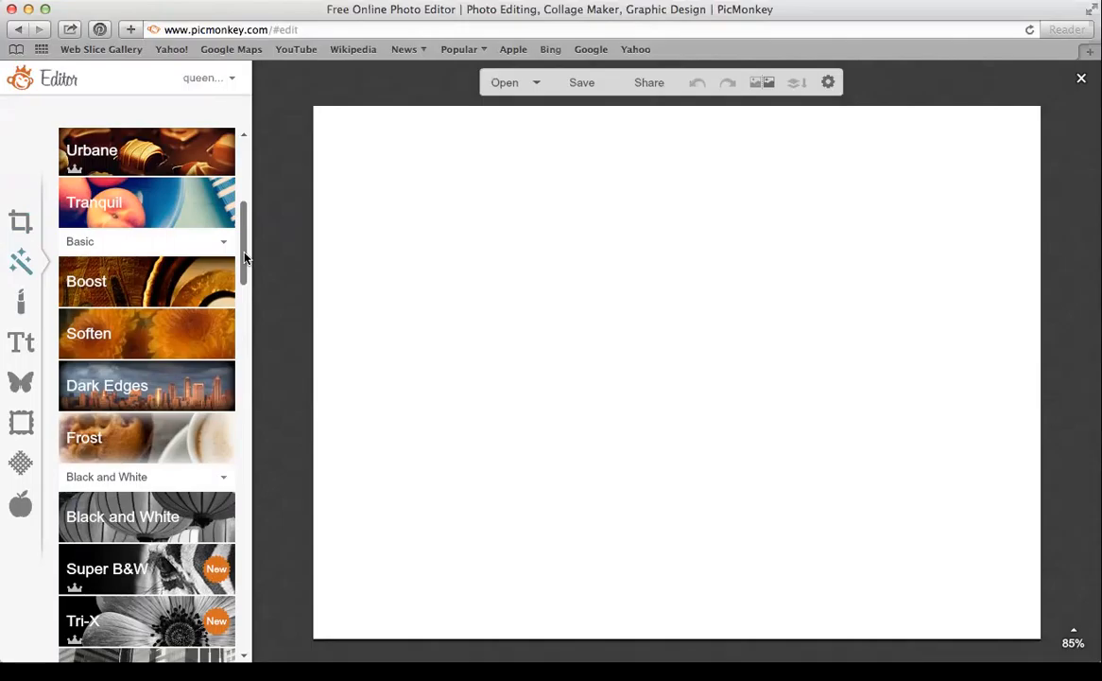
{"action": "left_click_drag", "start_coordinate": [240, 268], "coordinate": [248, 352]}
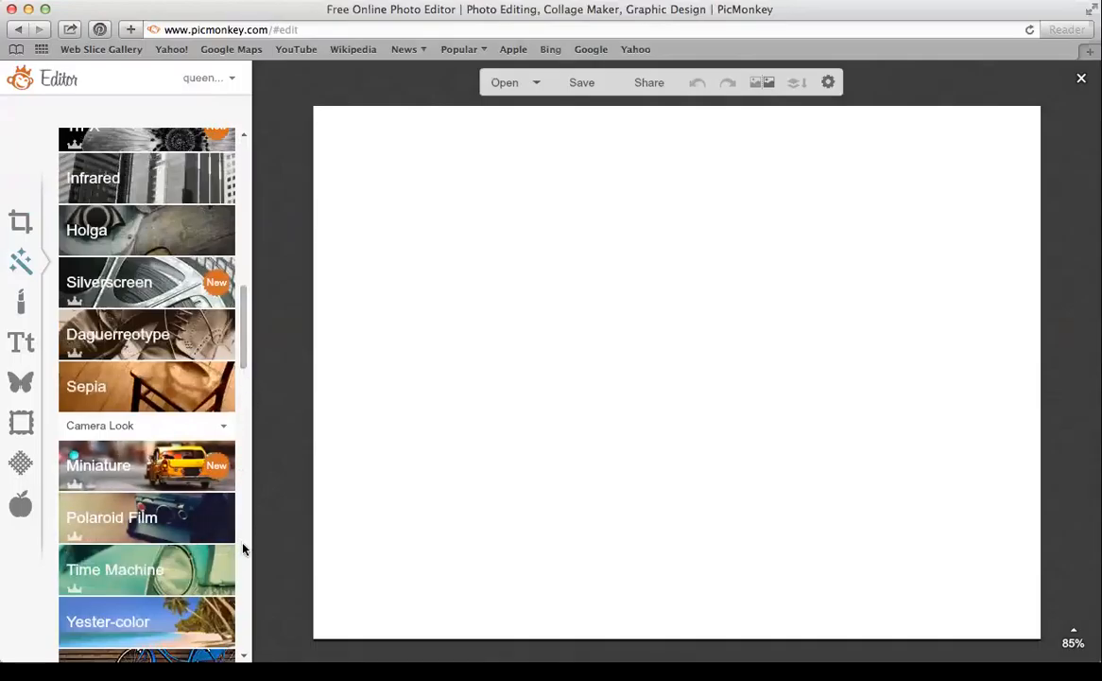
{"action": "scroll", "coordinate": [243, 548], "scroll_direction": "down", "scroll_amount": 5}
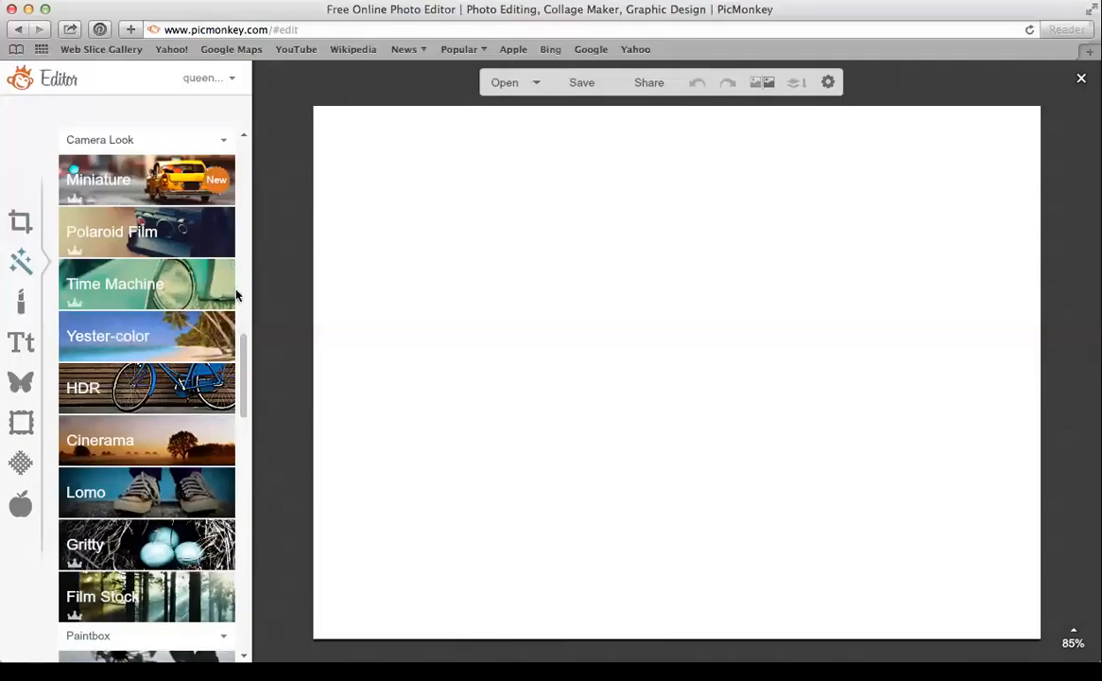
{"action": "left_click_drag", "start_coordinate": [247, 351], "coordinate": [248, 450]}
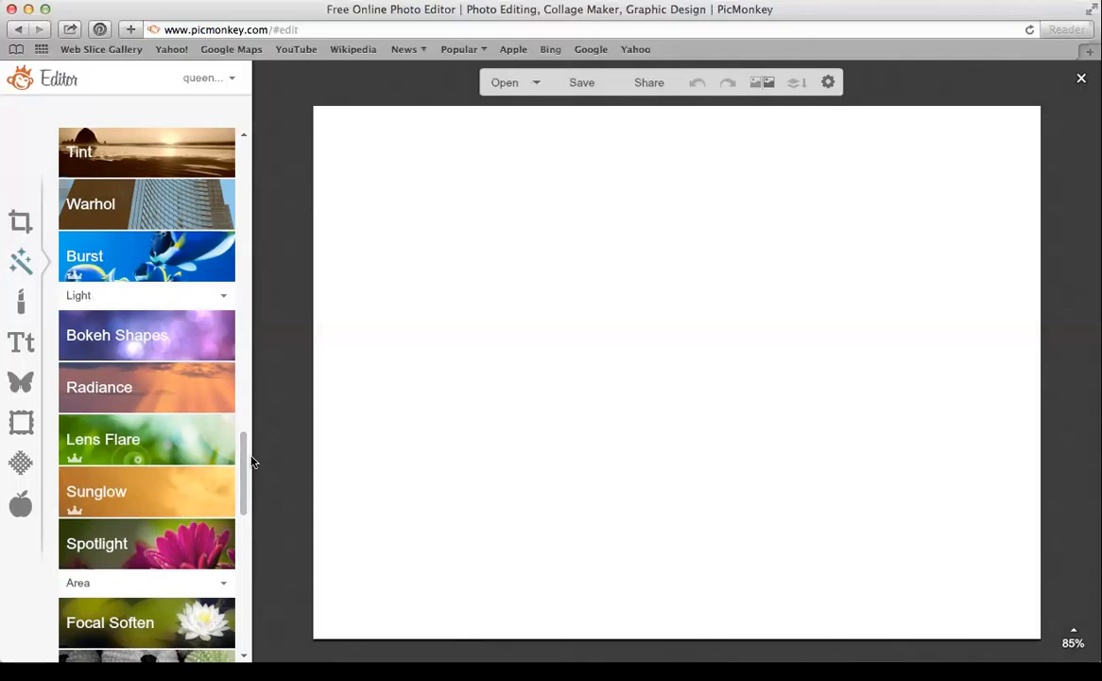
{"action": "left_click_drag", "start_coordinate": [242, 462], "coordinate": [266, 147]}
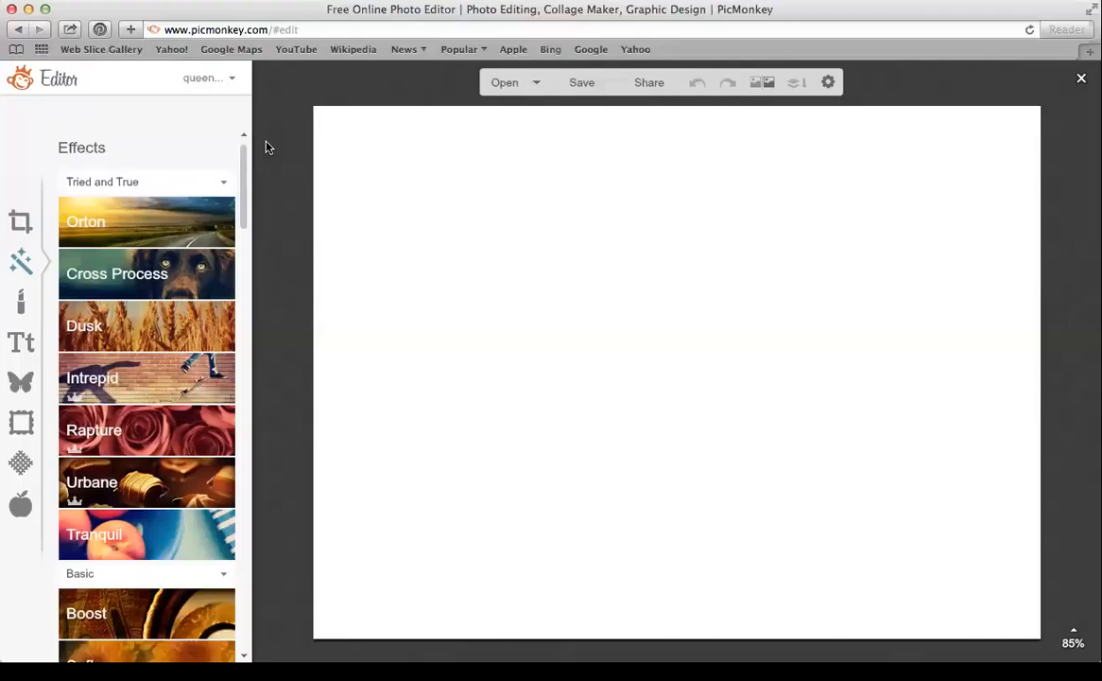
Switch to the Touch Up tools and browse down their list
{"action": "left_click", "coordinate": [22, 302]}
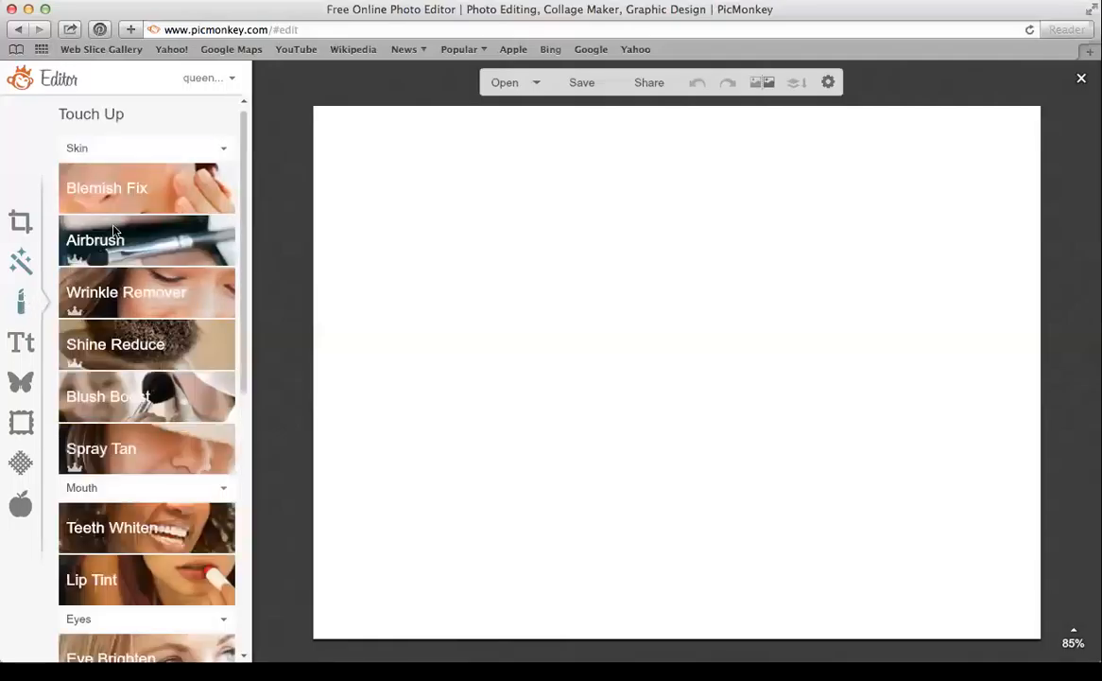
{"action": "left_click_drag", "start_coordinate": [242, 172], "coordinate": [242, 185]}
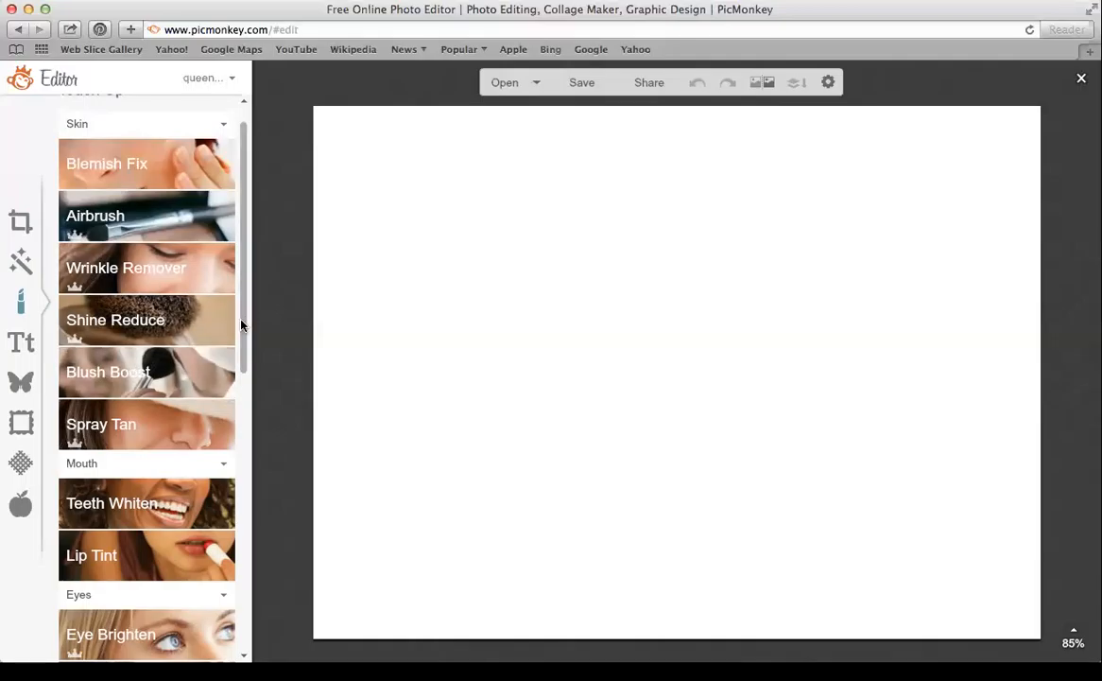
{"action": "scroll", "coordinate": [248, 349], "scroll_direction": "down", "scroll_amount": 3}
{"action": "scroll", "coordinate": [247, 365], "scroll_direction": "down", "scroll_amount": 5}
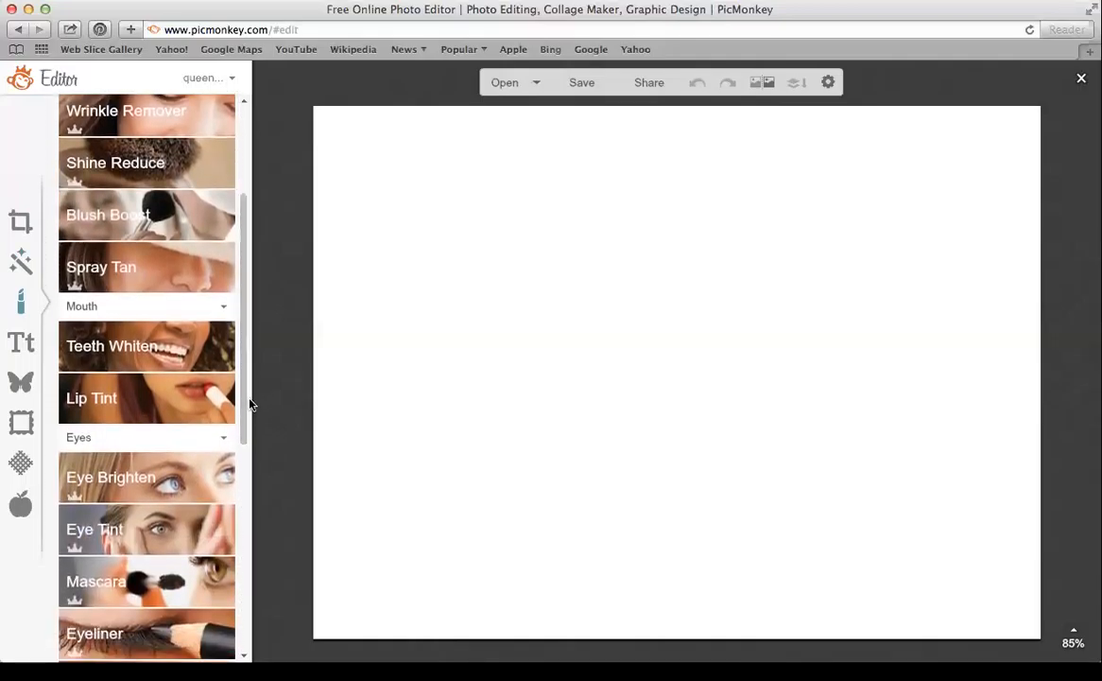
{"action": "scroll", "coordinate": [244, 416], "scroll_direction": "down", "scroll_amount": 5}
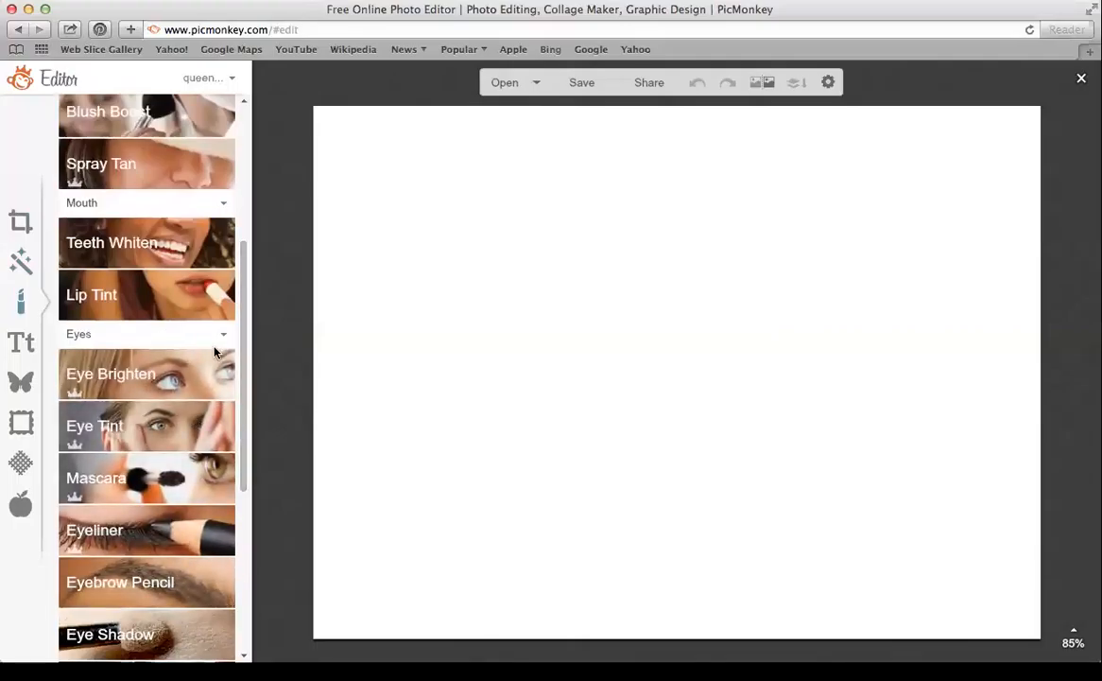
Open Teeth Whiten, cancel it without applying, then switch to Overlays
{"action": "left_click", "coordinate": [167, 230]}
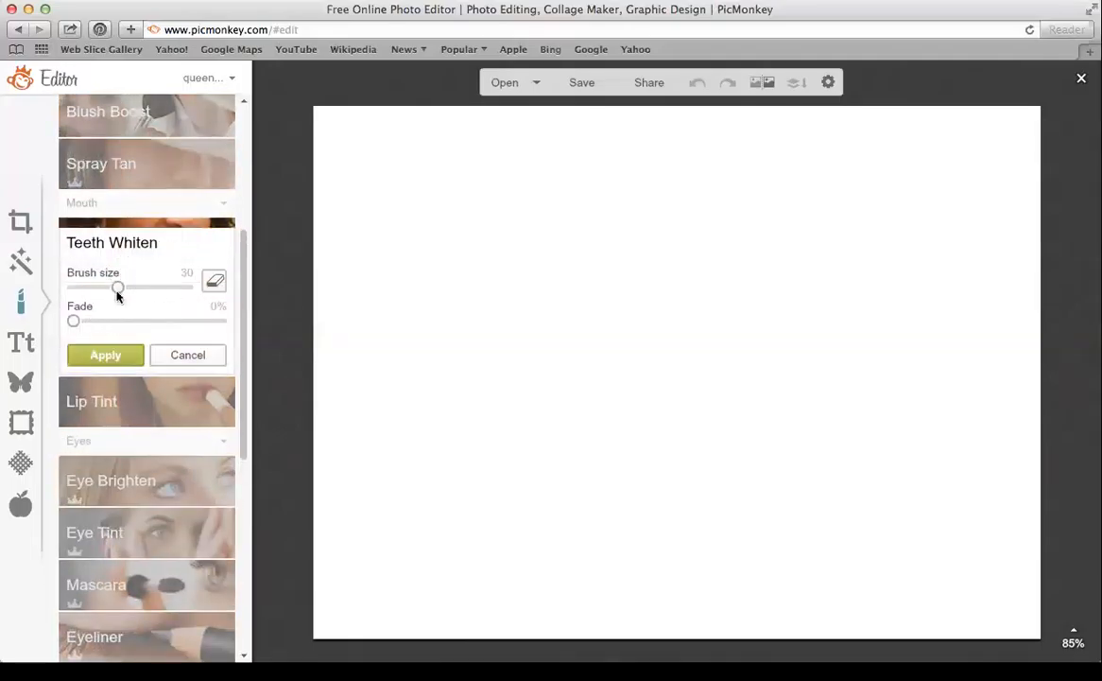
{"action": "left_click", "coordinate": [194, 358]}
{"action": "left_click_drag", "start_coordinate": [241, 381], "coordinate": [249, 176]}
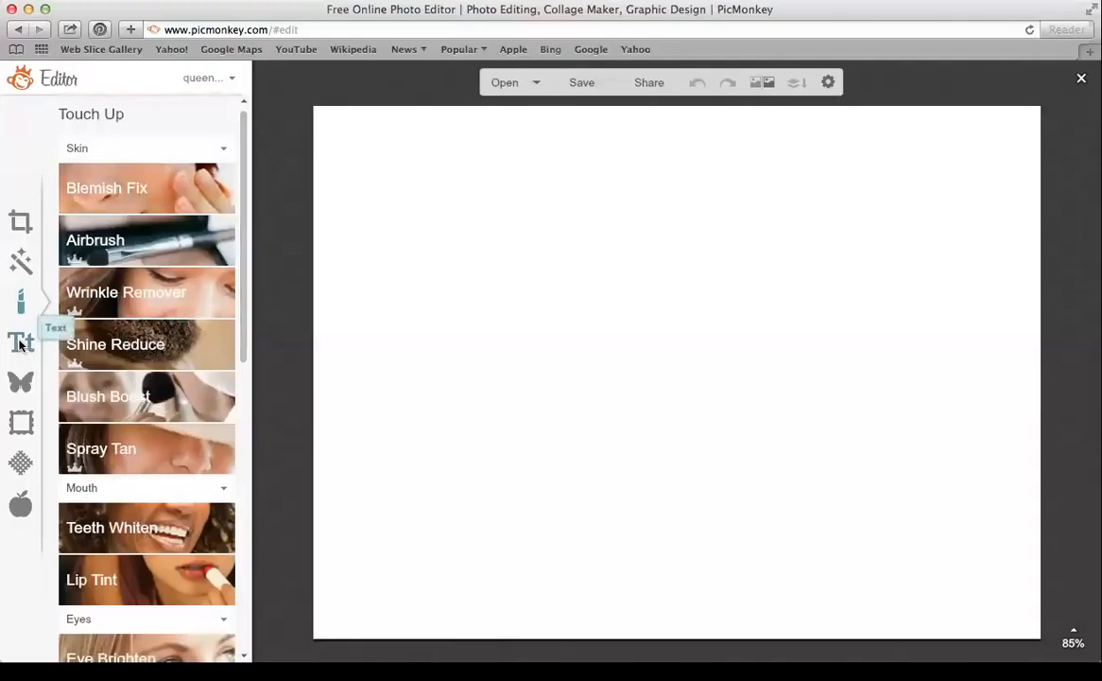
{"action": "left_click", "coordinate": [21, 381]}
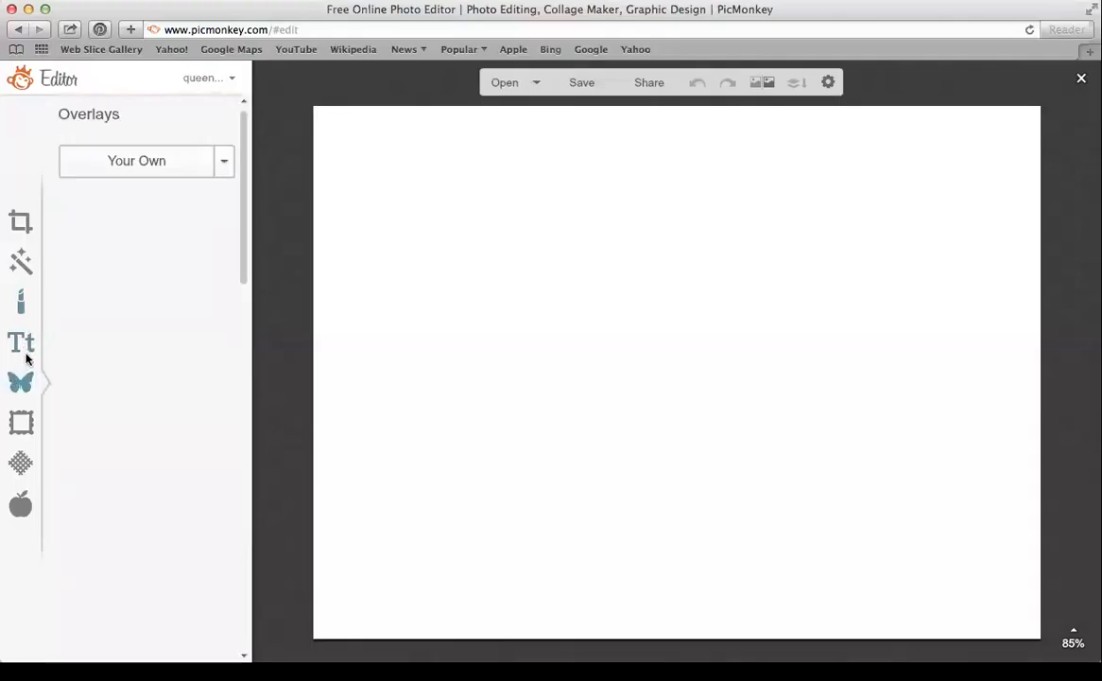
Check the Text tools' list of your own computer's fonts, then return to the overlay graphics
{"action": "left_click", "coordinate": [25, 352]}
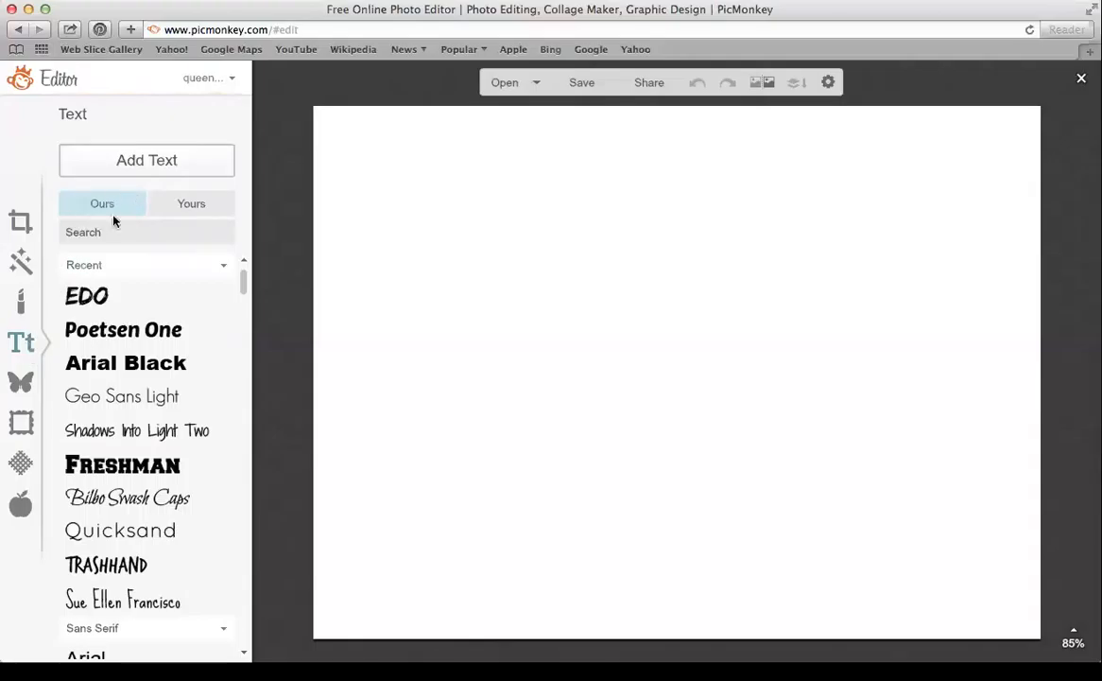
{"action": "left_click", "coordinate": [206, 205]}
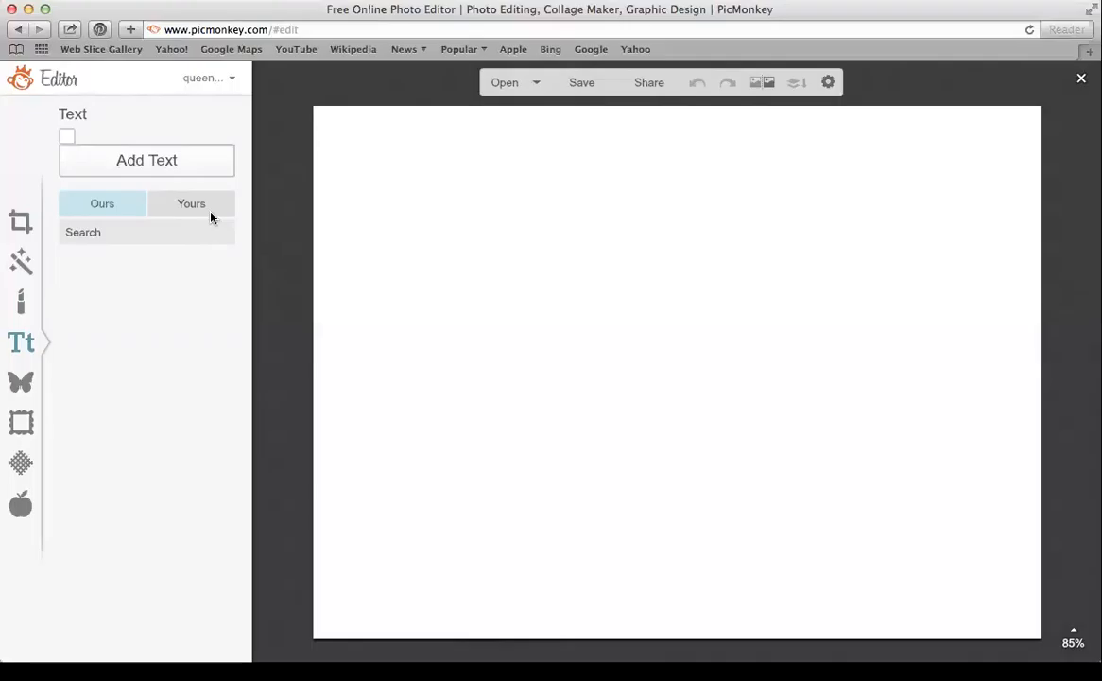
{"action": "left_click", "coordinate": [211, 214]}
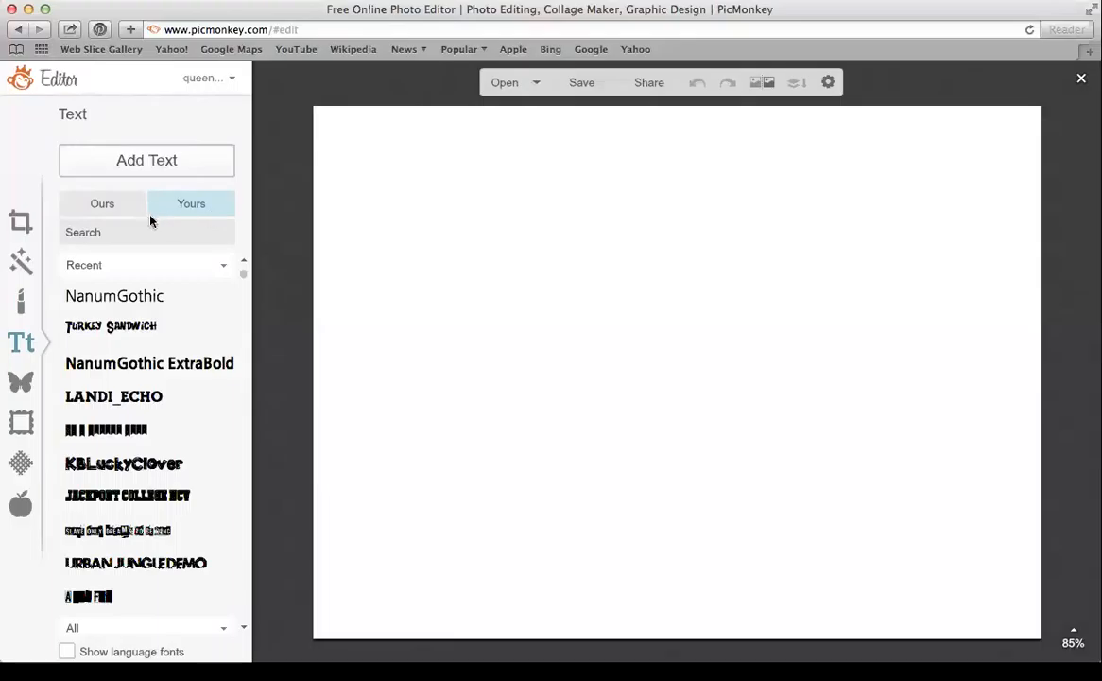
{"action": "left_click", "coordinate": [110, 210]}
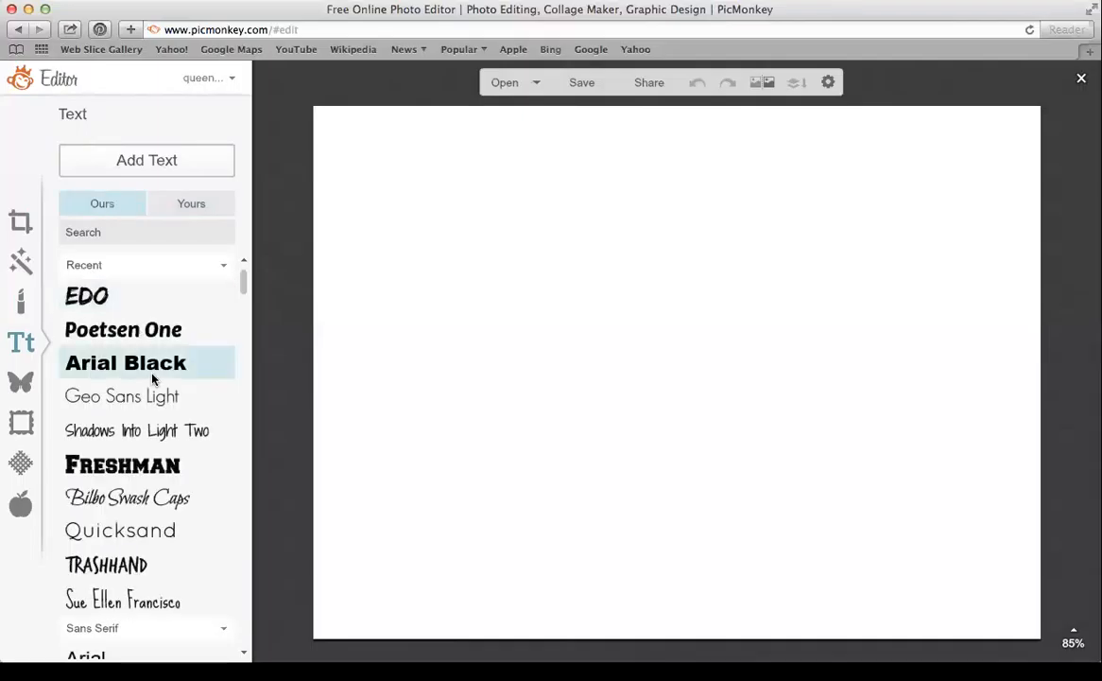
{"action": "left_click", "coordinate": [20, 383]}
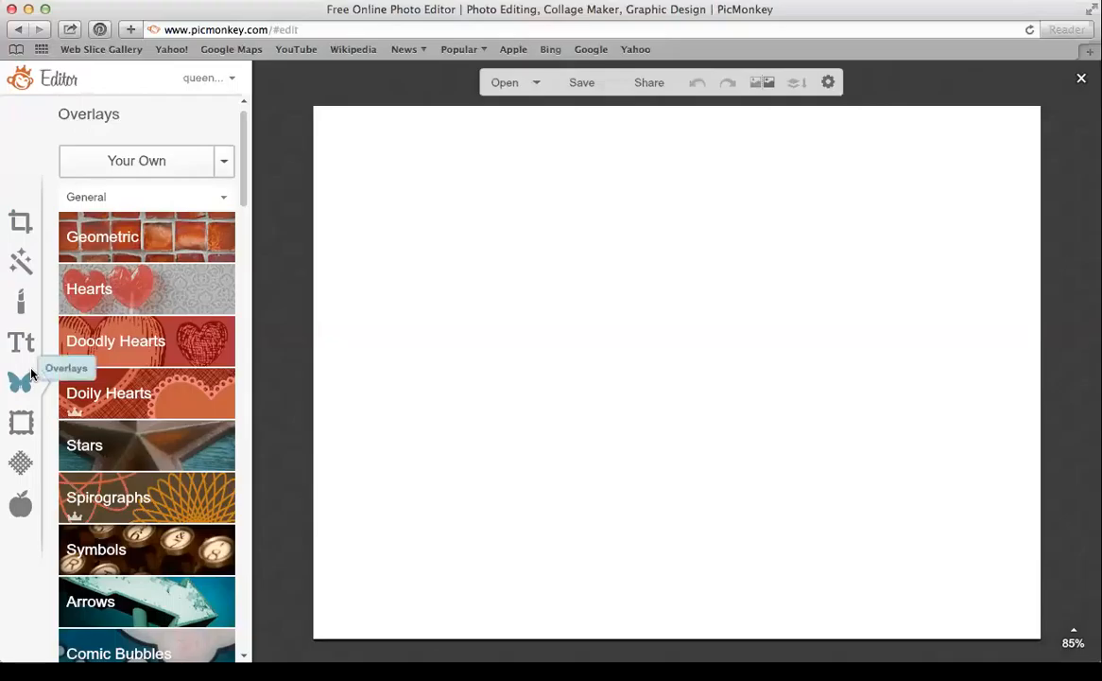
Scroll the Overlays panel, then switch to the Frames styles list
{"action": "left_click_drag", "start_coordinate": [246, 203], "coordinate": [246, 315]}
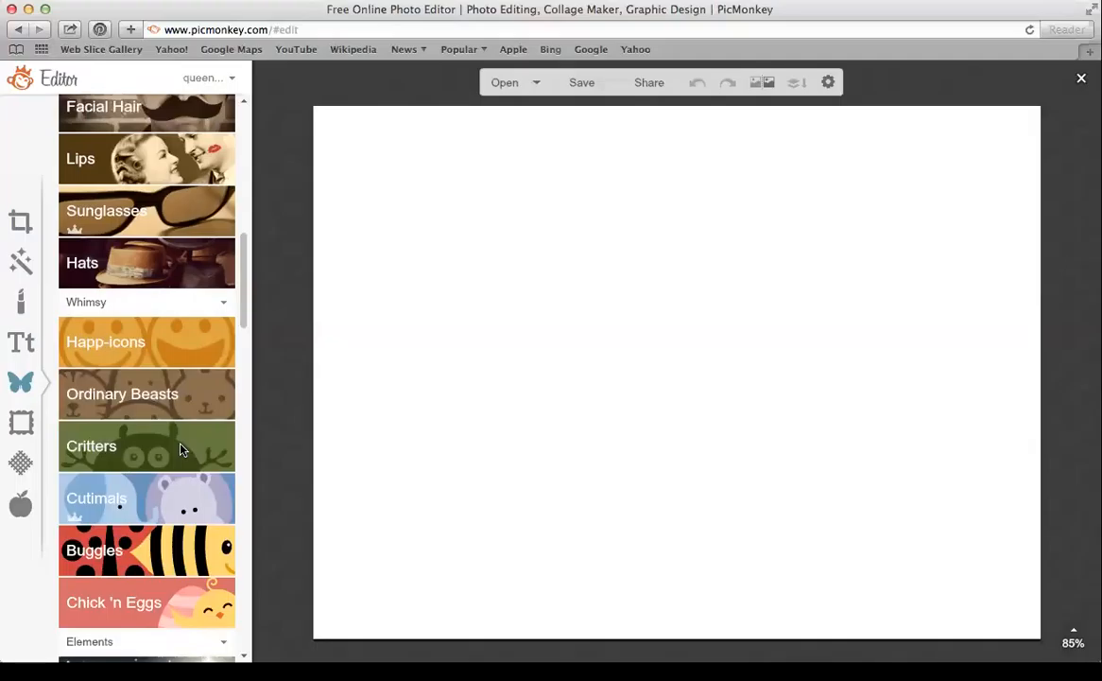
{"action": "left_click", "coordinate": [21, 420]}
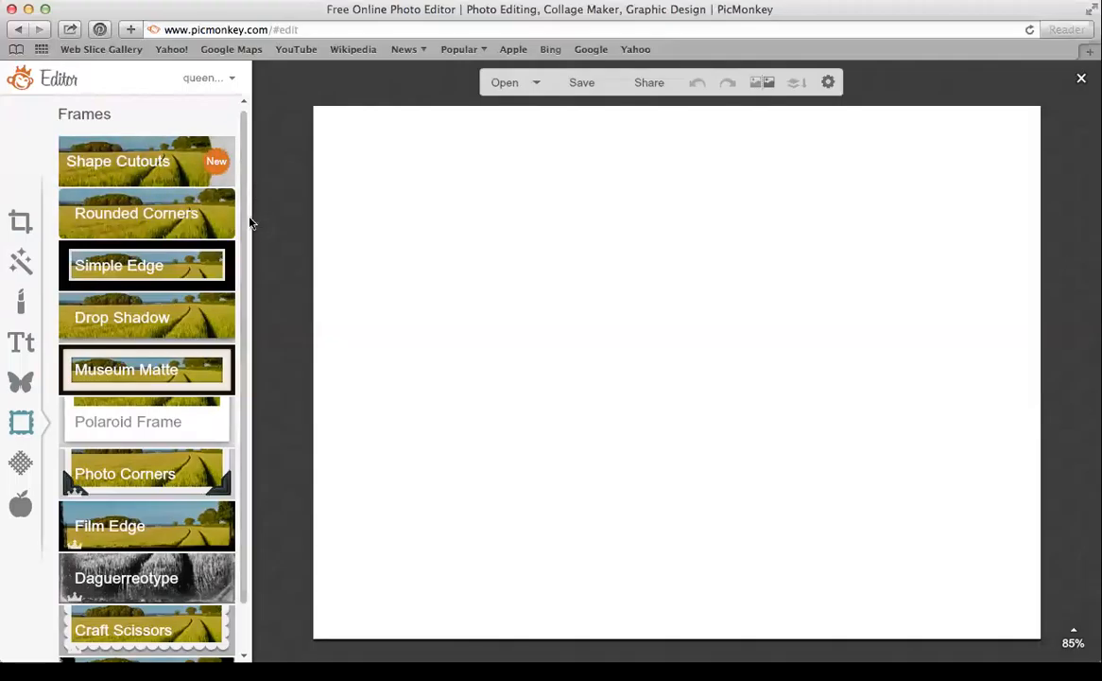
Browse the Textures list, then bring up the Themes (School U, Vampires, Zombies)
{"action": "left_click_drag", "start_coordinate": [248, 221], "coordinate": [246, 312]}
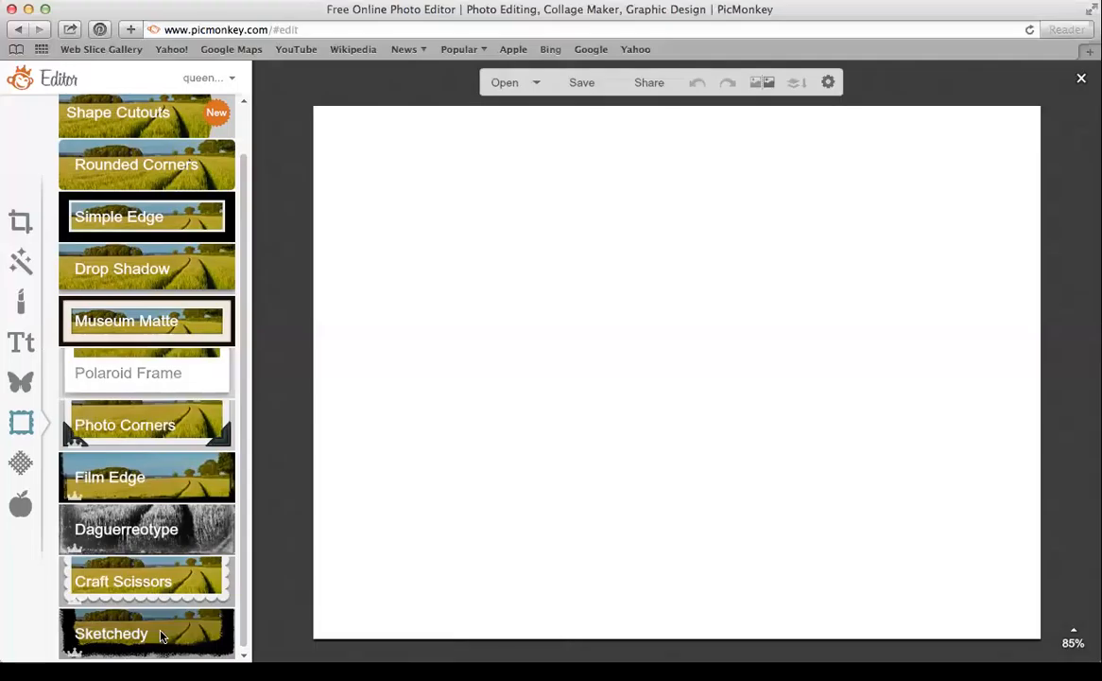
{"action": "left_click", "coordinate": [21, 462]}
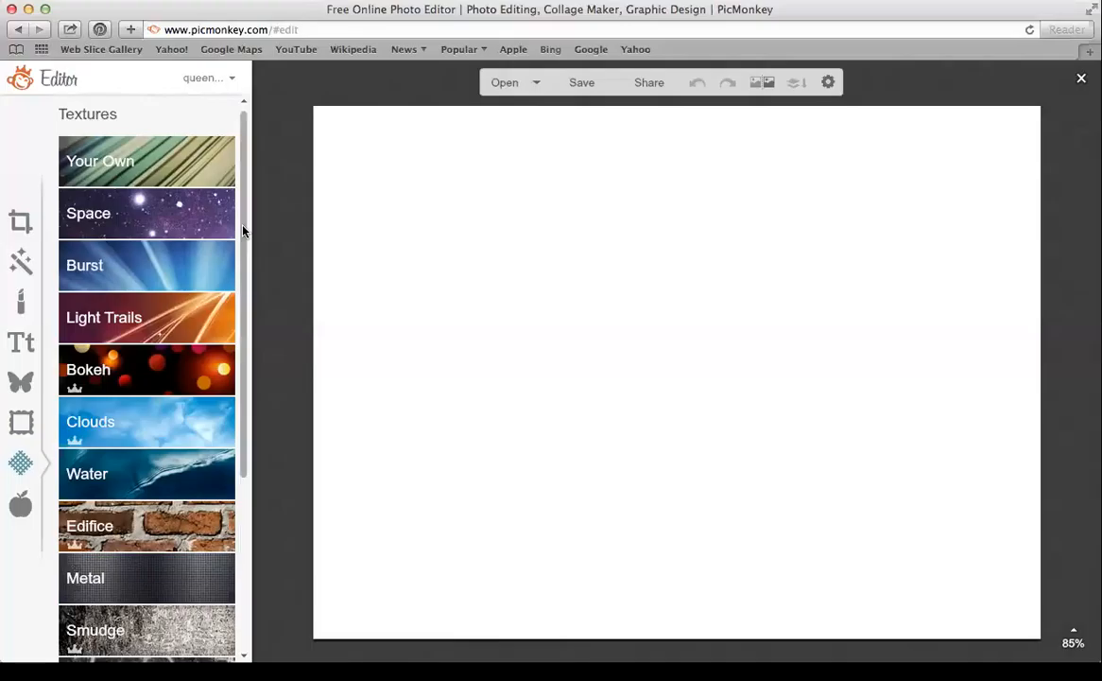
{"action": "left_click_drag", "start_coordinate": [244, 233], "coordinate": [252, 290]}
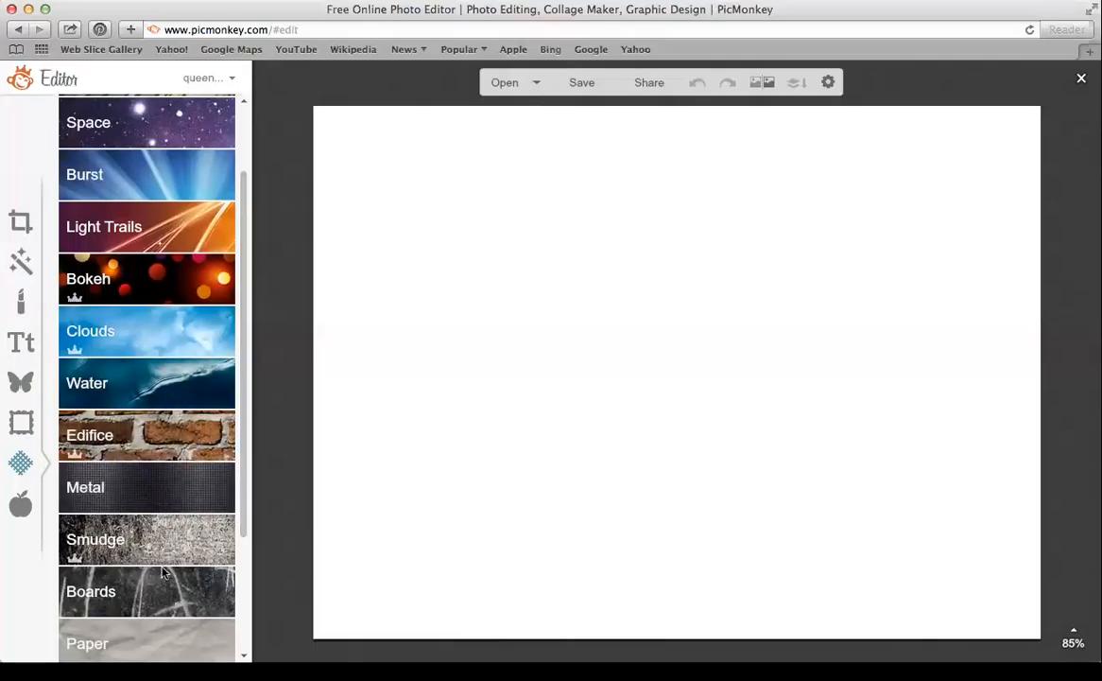
{"action": "left_click_drag", "start_coordinate": [244, 411], "coordinate": [248, 498]}
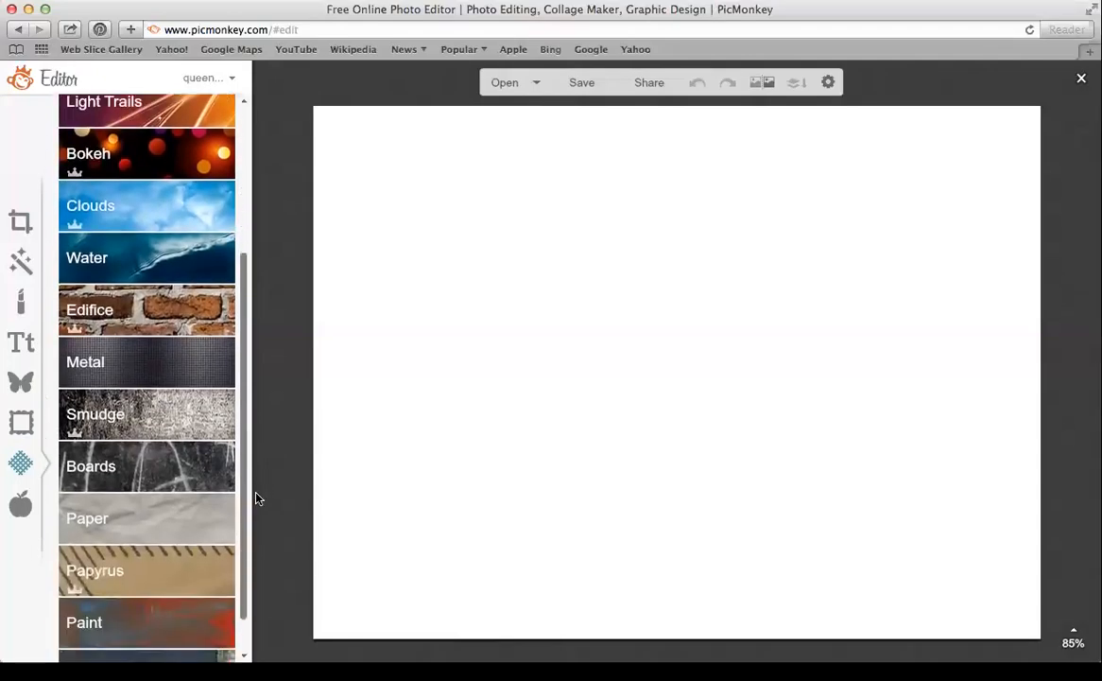
{"action": "left_click", "coordinate": [22, 506]}
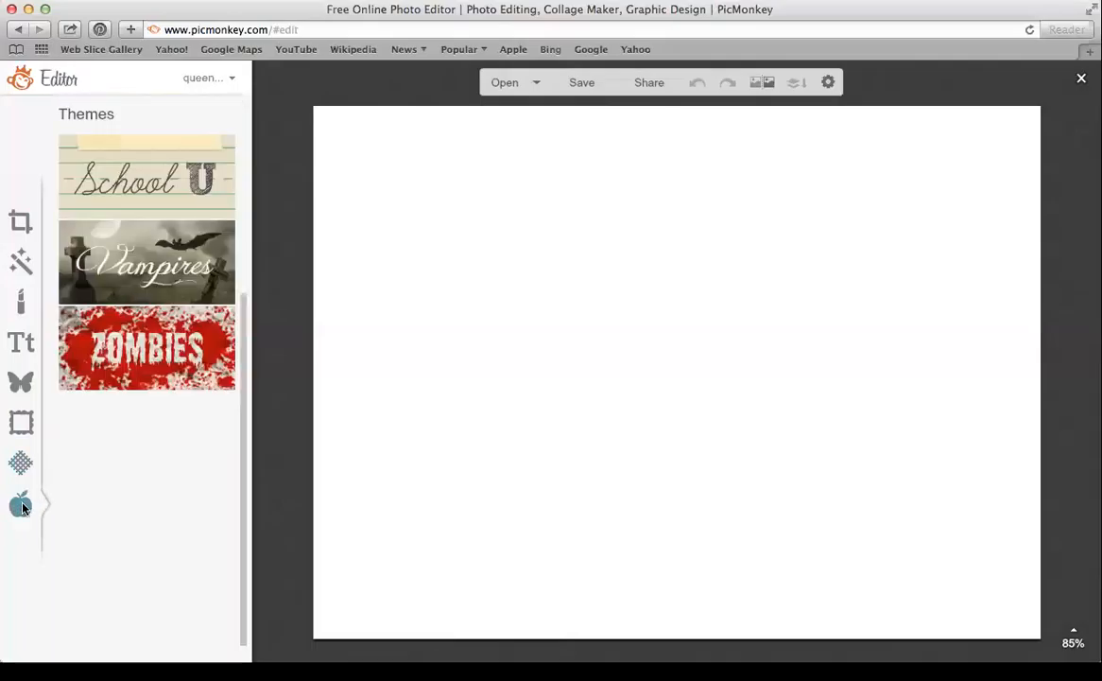
Open the Comic Heroes theme and scroll through its overlays
{"action": "left_click_drag", "start_coordinate": [250, 244], "coordinate": [255, 472]}
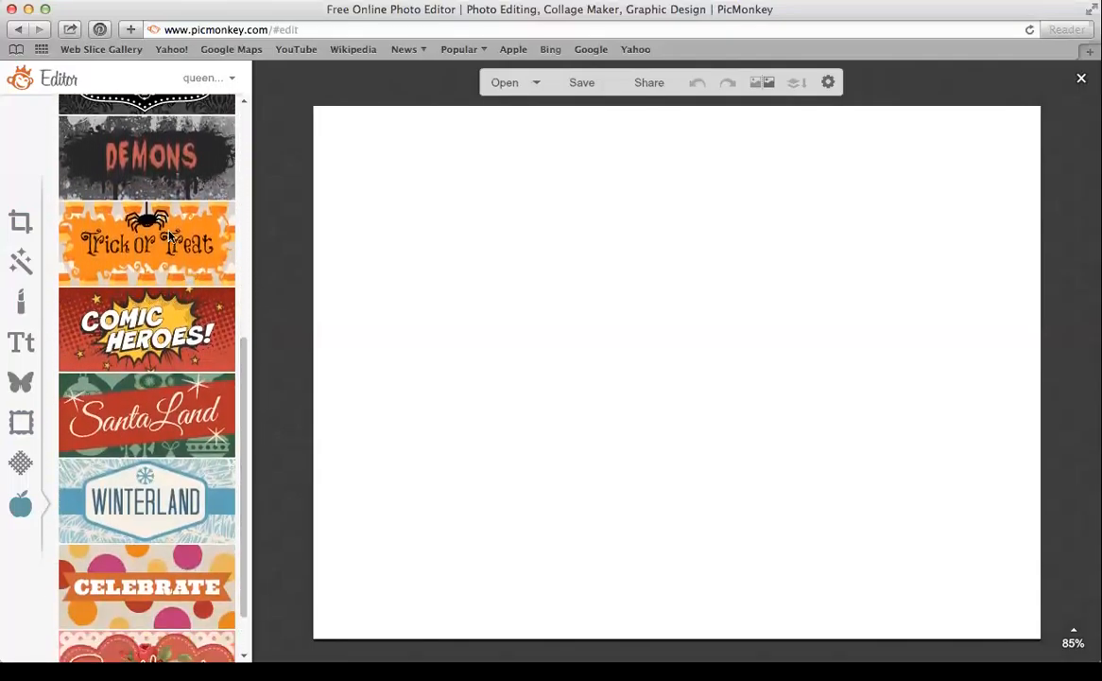
{"action": "left_click", "coordinate": [161, 323]}
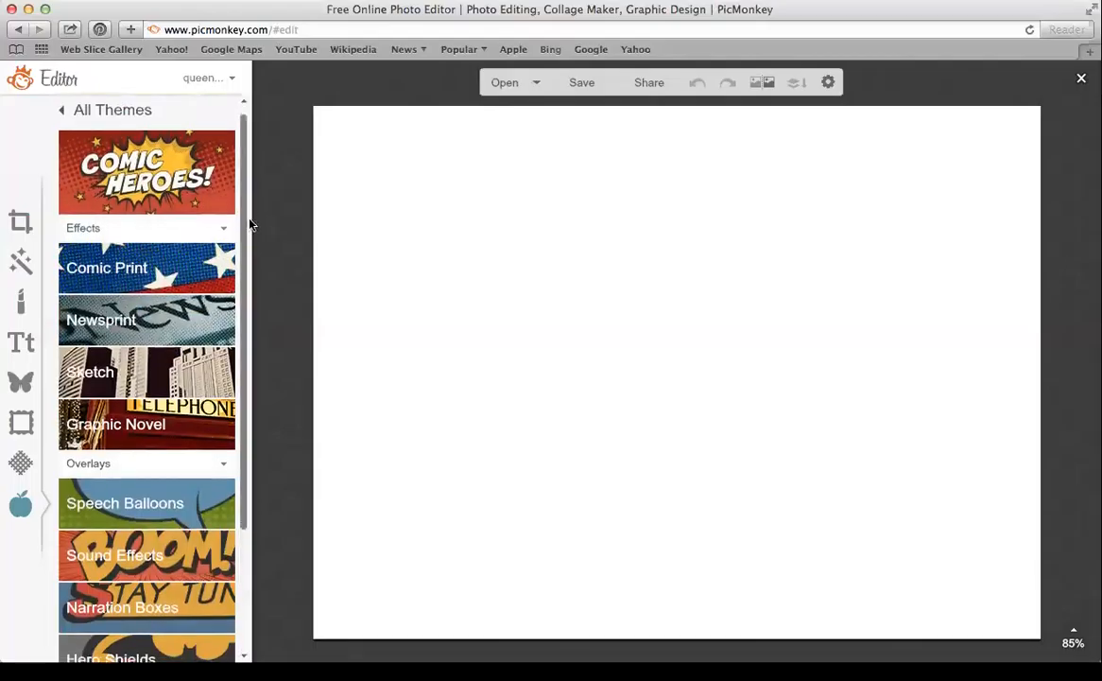
{"action": "left_click_drag", "start_coordinate": [249, 221], "coordinate": [257, 268]}
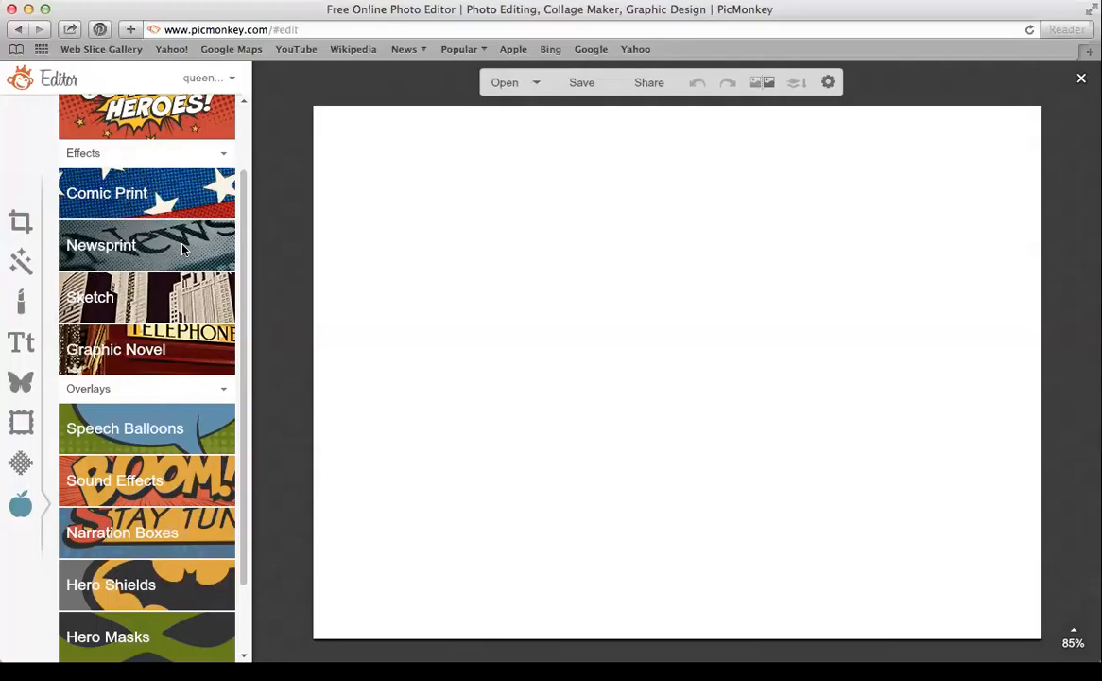
{"action": "left_click_drag", "start_coordinate": [244, 356], "coordinate": [244, 445]}
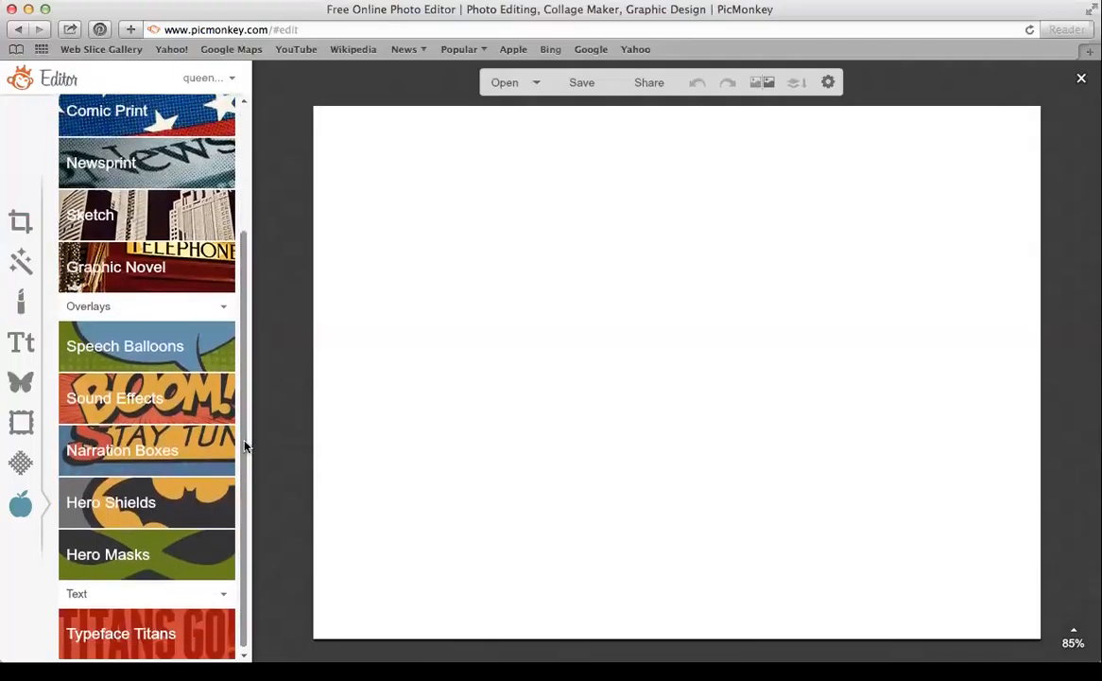
Expand Hero Masks, then return to the general Overlays library at its top
{"action": "left_click", "coordinate": [185, 543]}
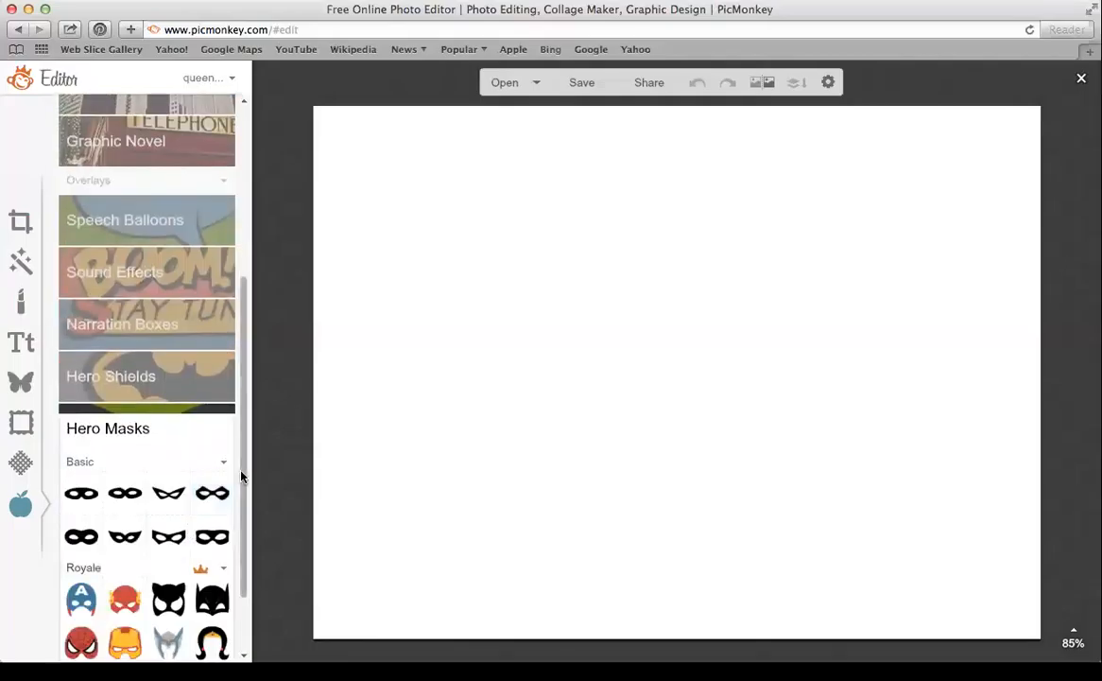
{"action": "left_click_drag", "start_coordinate": [244, 495], "coordinate": [246, 509]}
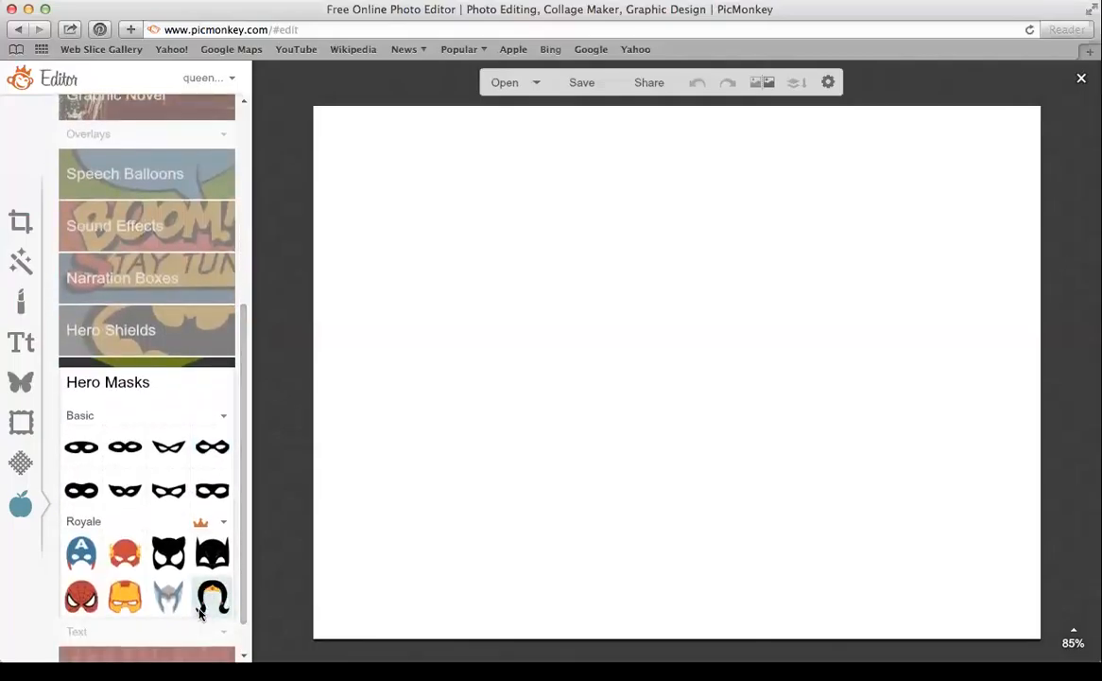
{"action": "left_click_drag", "start_coordinate": [244, 463], "coordinate": [255, 559]}
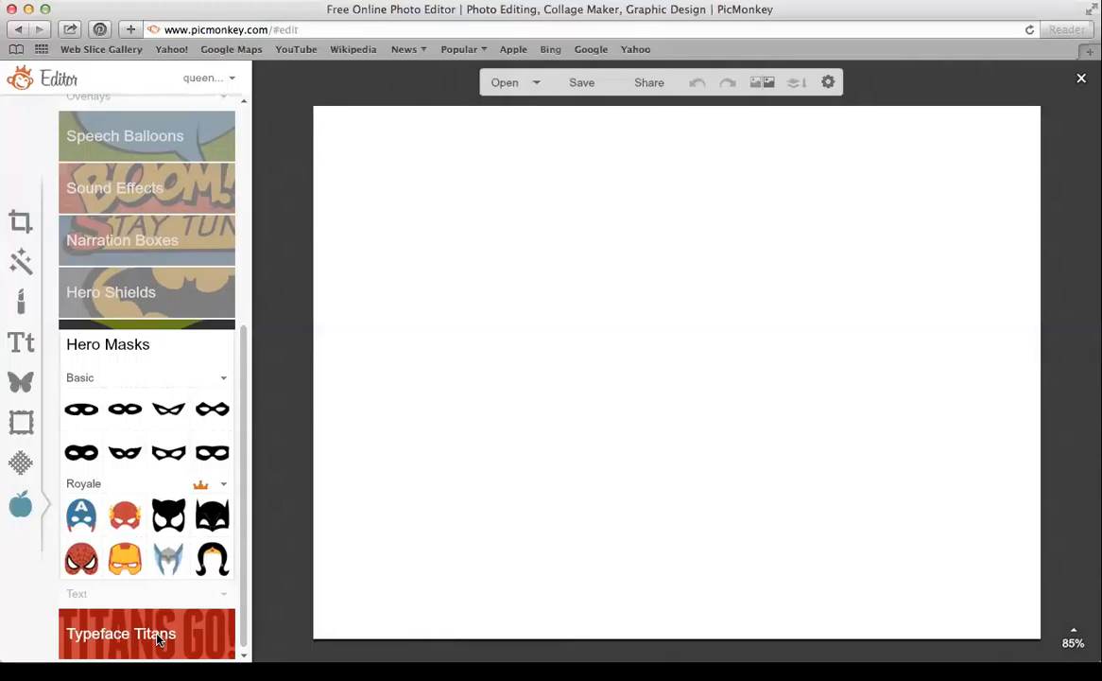
{"action": "left_click", "coordinate": [18, 381]}
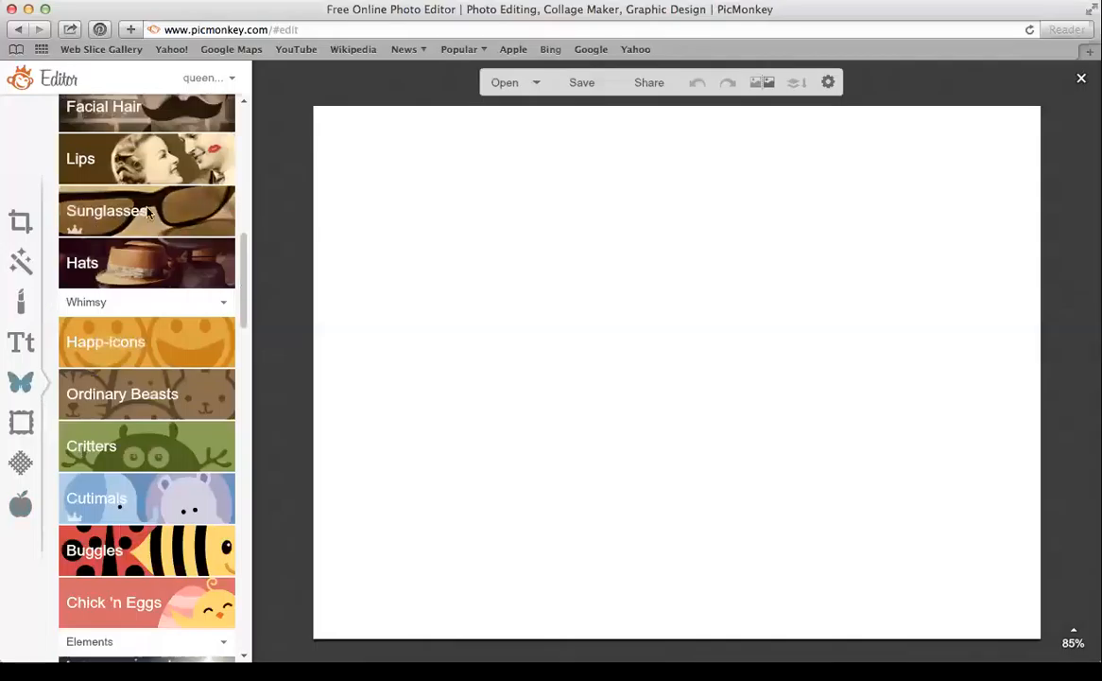
{"action": "left_click_drag", "start_coordinate": [239, 289], "coordinate": [251, 147]}
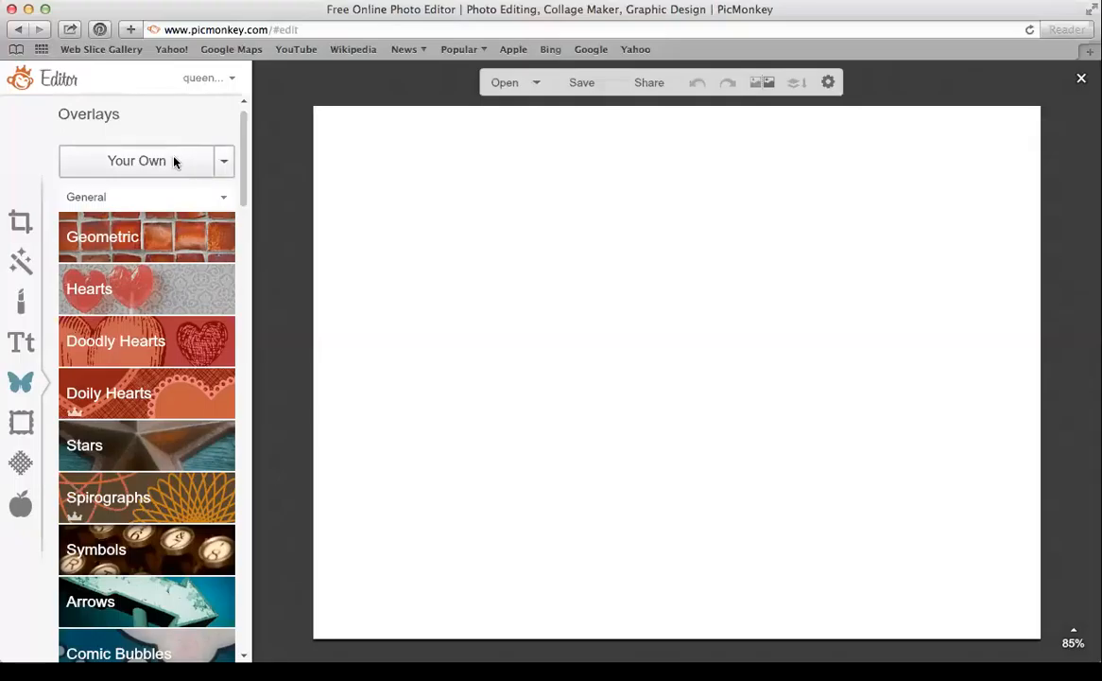
Add the pink feather photo from your own files as an overlay
{"action": "left_click", "coordinate": [105, 157]}
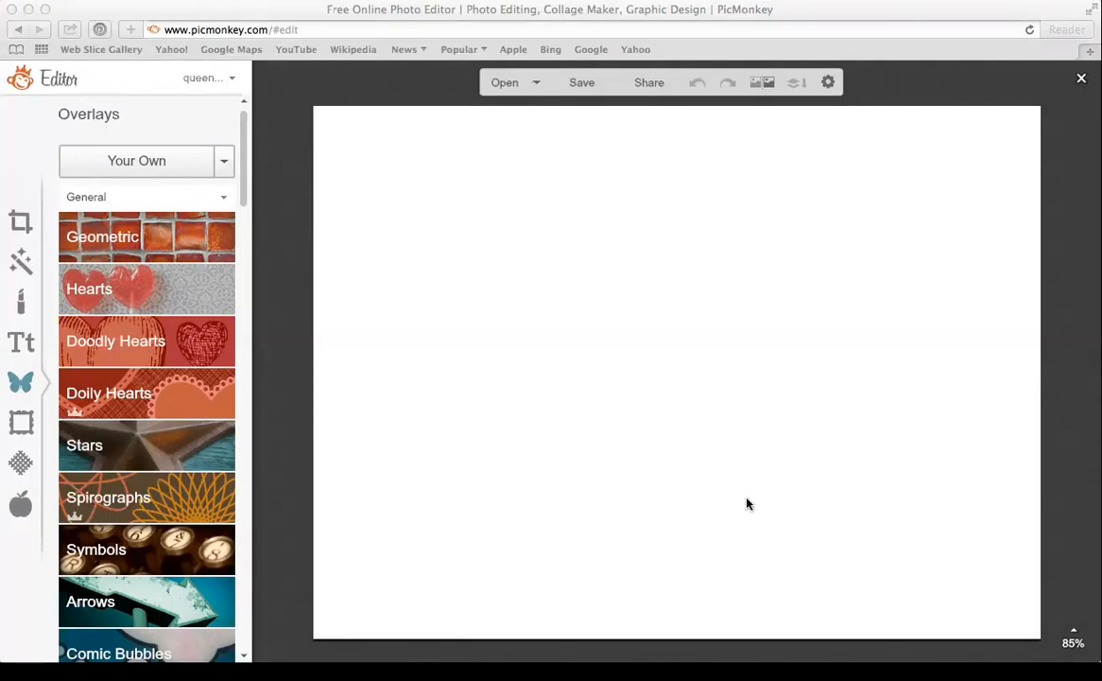
{"action": "left_click", "coordinate": [792, 459]}
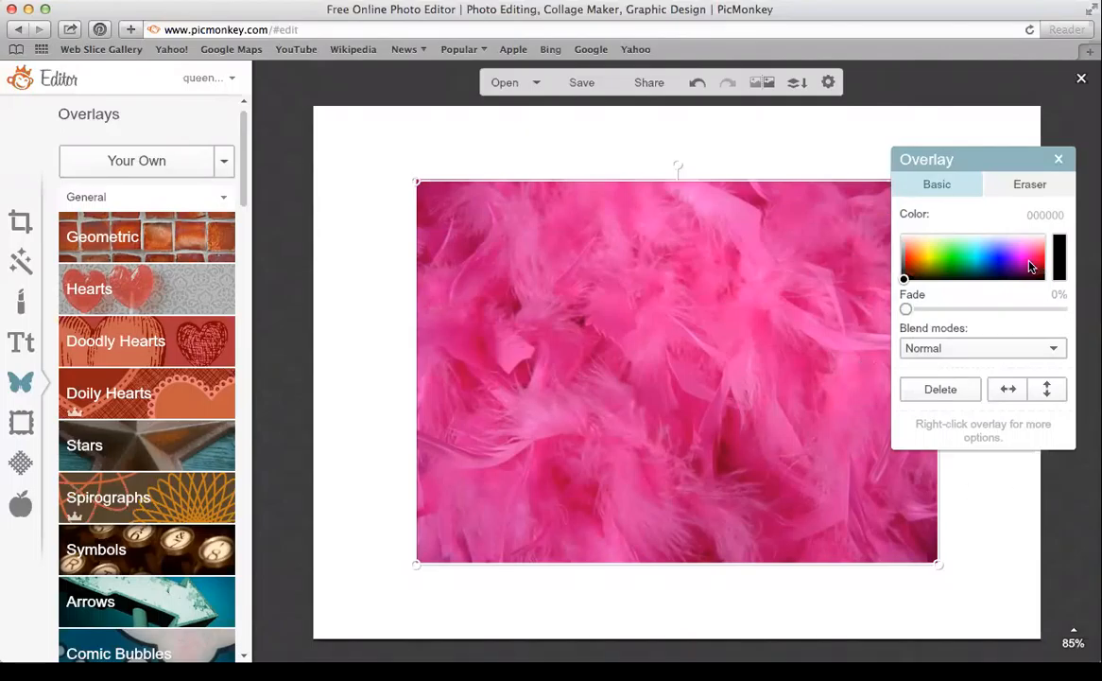
Try out fade, a horizontal flip and back, and a size-72 eraser on the feather overlay
{"action": "mouse_move", "coordinate": [905, 310]}
{"action": "left_mouse_down"}
{"action": "mouse_move", "coordinate": [996, 309]}
{"action": "mouse_move", "coordinate": [905, 309]}
{"action": "left_mouse_up"}
{"action": "left_click", "coordinate": [1008, 390]}
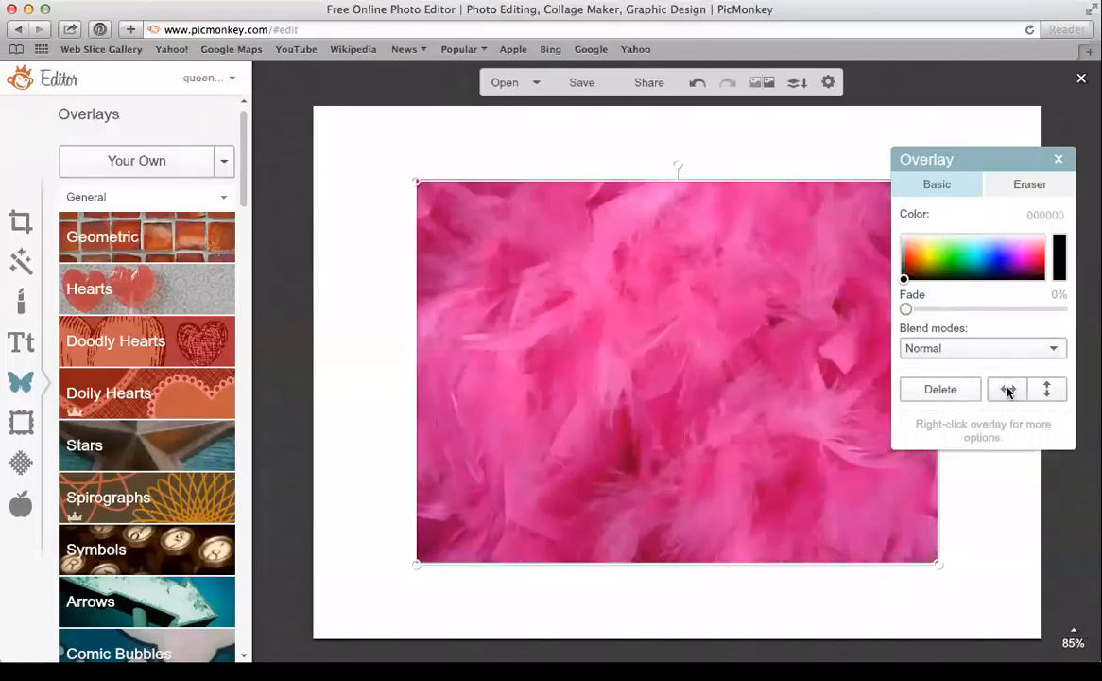
{"action": "left_click", "coordinate": [1008, 391]}
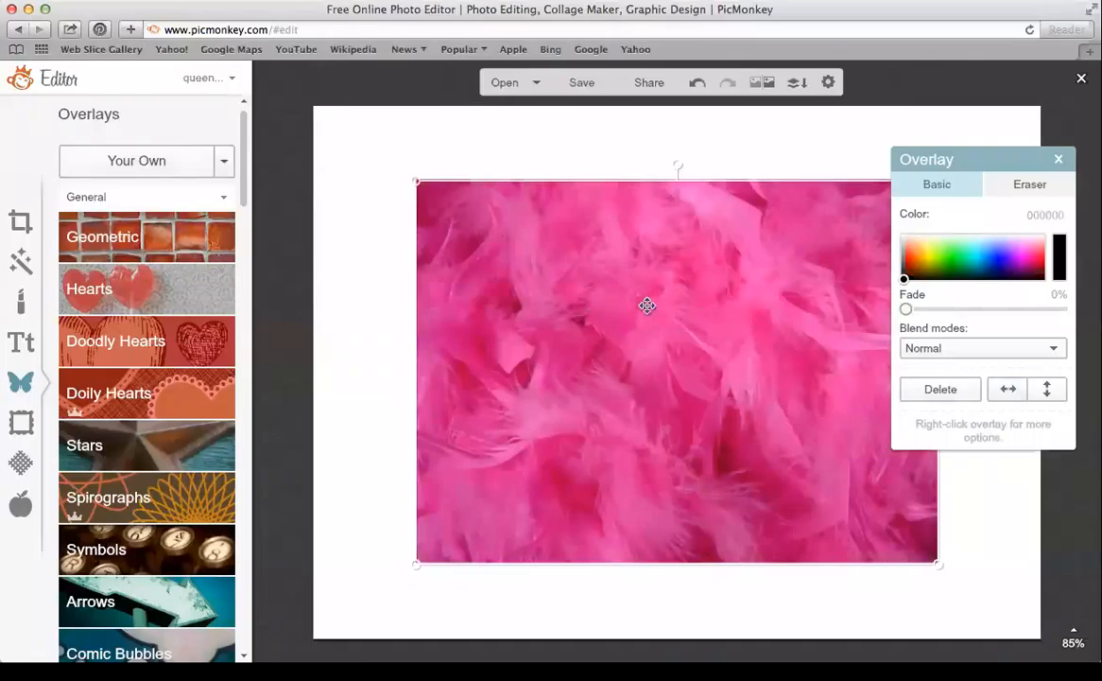
{"action": "left_click", "coordinate": [1031, 184]}
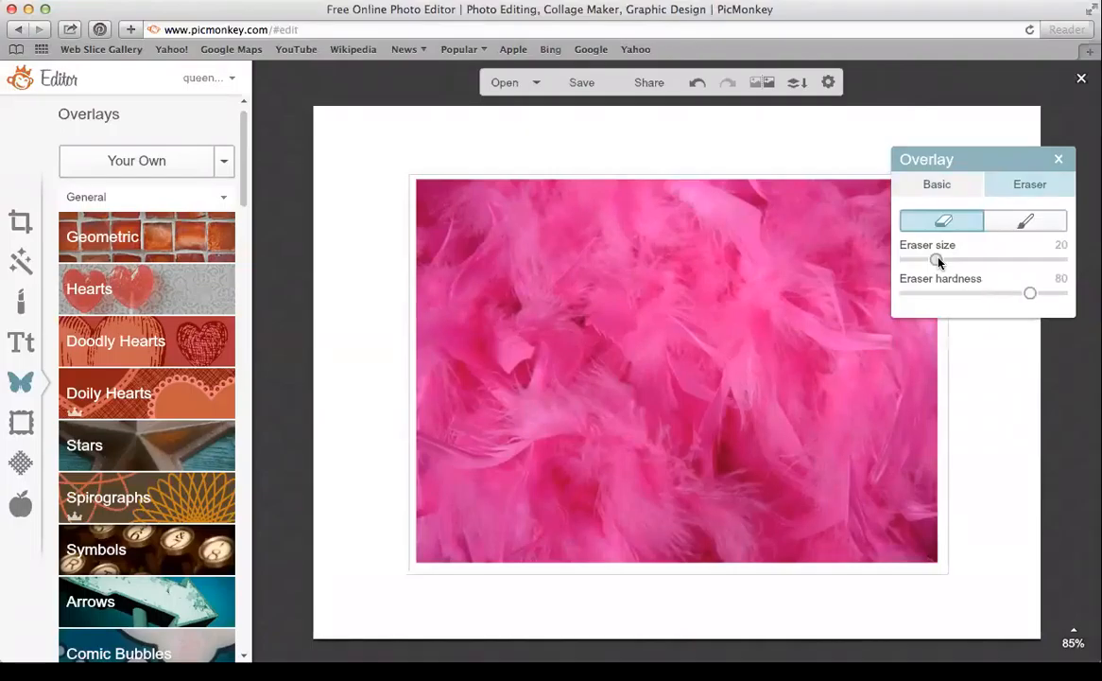
{"action": "mouse_move", "coordinate": [939, 261]}
{"action": "left_mouse_down"}
{"action": "mouse_move", "coordinate": [1019, 260]}
{"action": "mouse_move", "coordinate": [942, 264]}
{"action": "left_mouse_up"}
{"action": "left_click", "coordinate": [1058, 159]}
Move the feather overlay to the top-left, stretch it over the canvas, and fade it to 19%
{"action": "left_click_drag", "start_coordinate": [819, 458], "coordinate": [715, 381]}
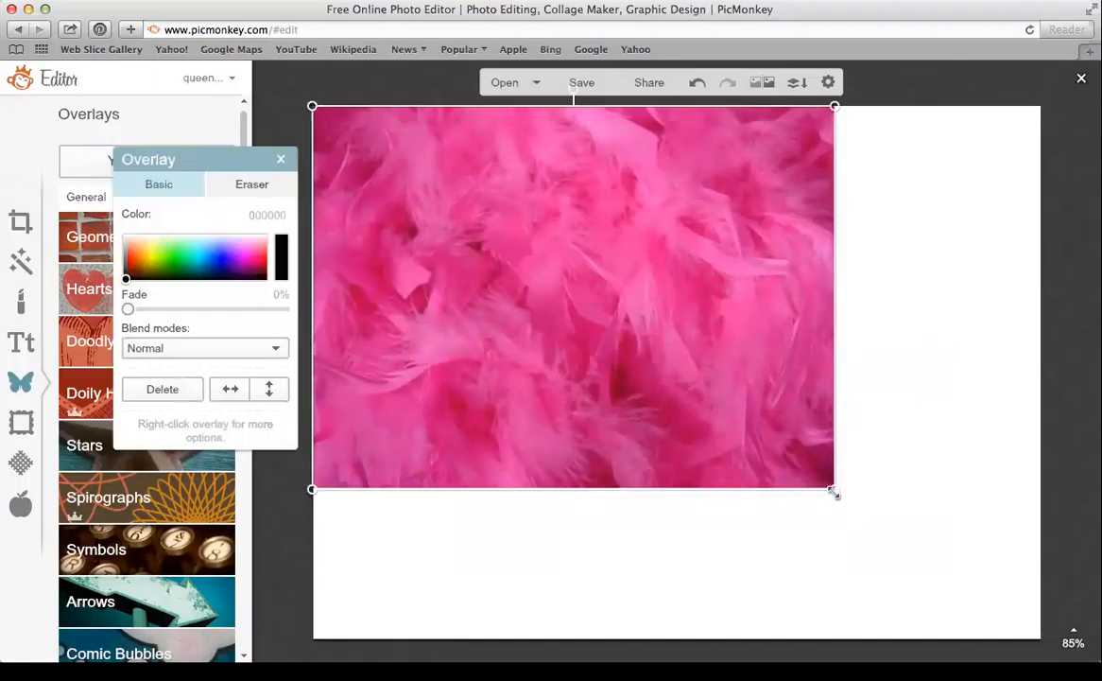
{"action": "left_click_drag", "start_coordinate": [769, 388], "coordinate": [836, 433]}
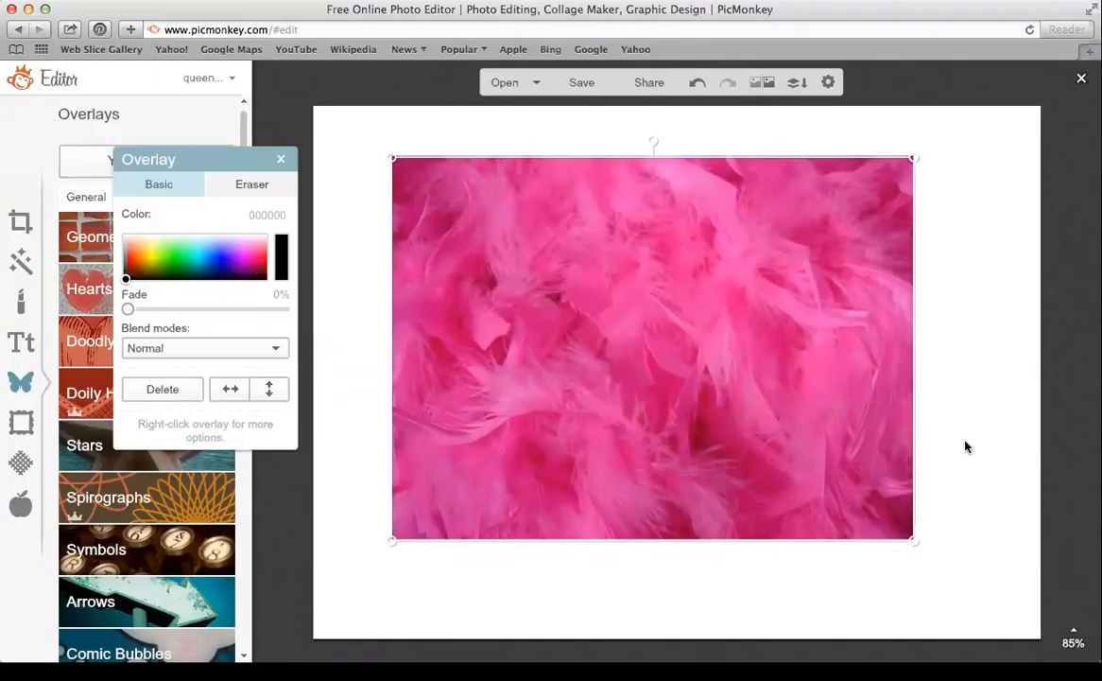
{"action": "left_click_drag", "start_coordinate": [808, 435], "coordinate": [725, 380]}
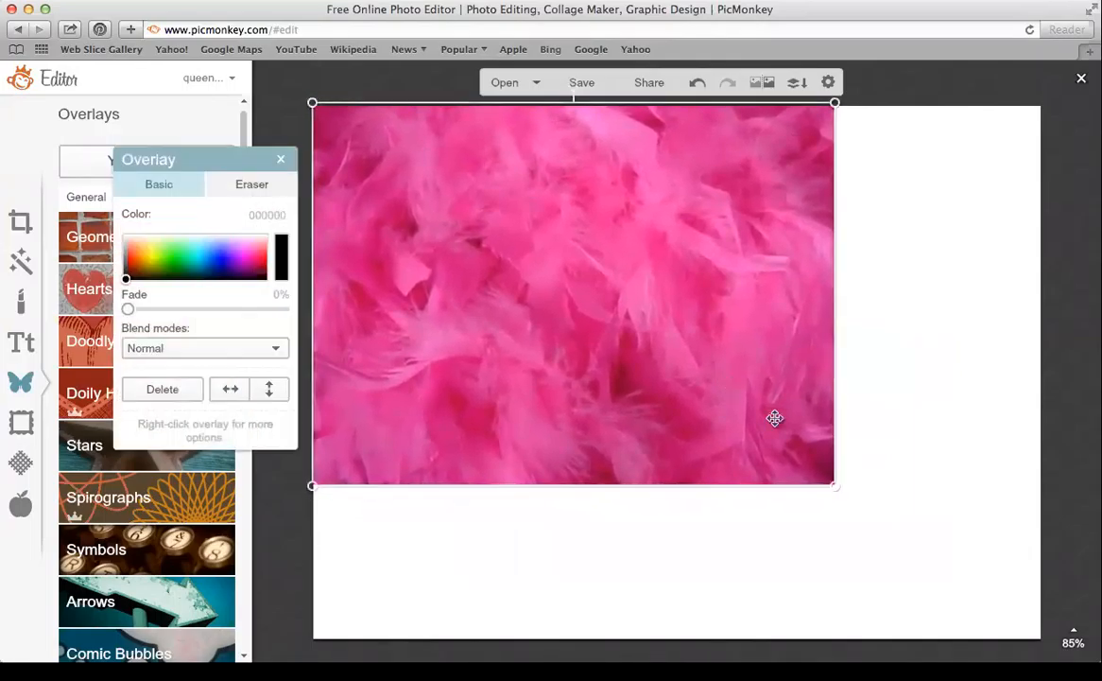
{"action": "left_click_drag", "start_coordinate": [835, 483], "coordinate": [1059, 652]}
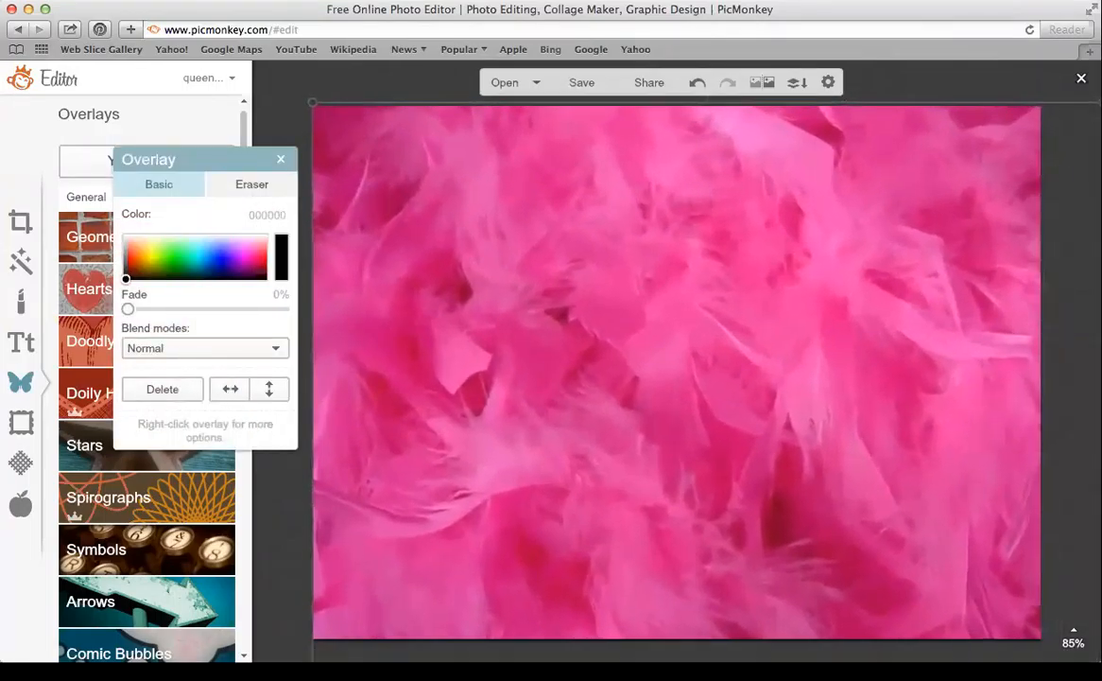
{"action": "left_click_drag", "start_coordinate": [878, 527], "coordinate": [872, 519]}
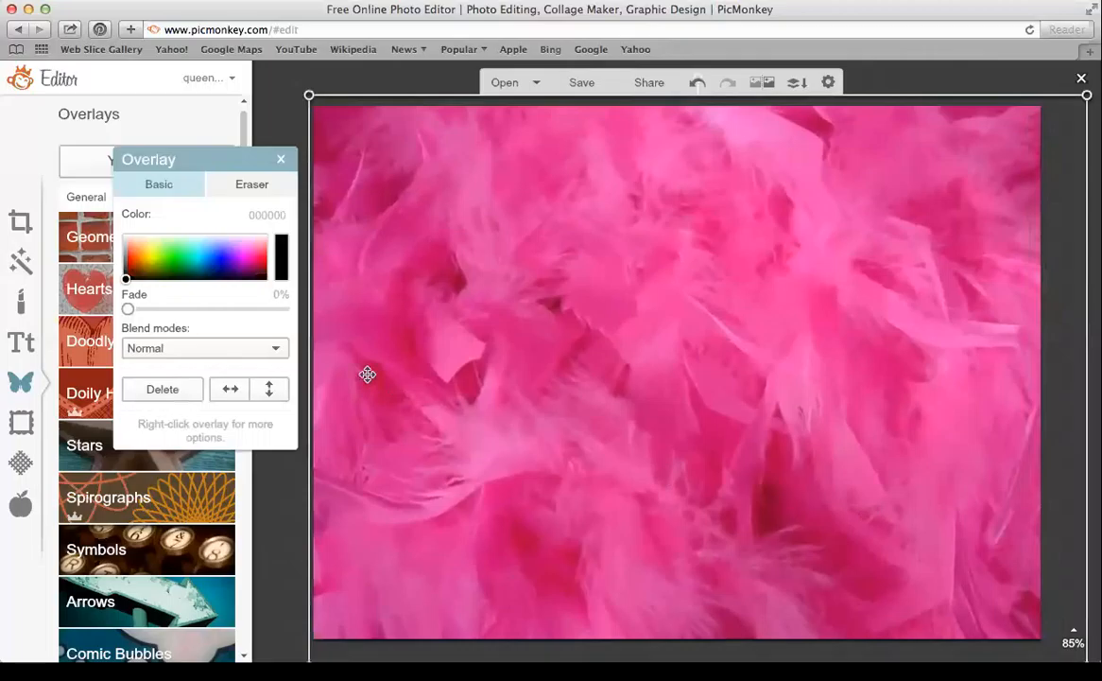
{"action": "left_click_drag", "start_coordinate": [129, 309], "coordinate": [161, 315]}
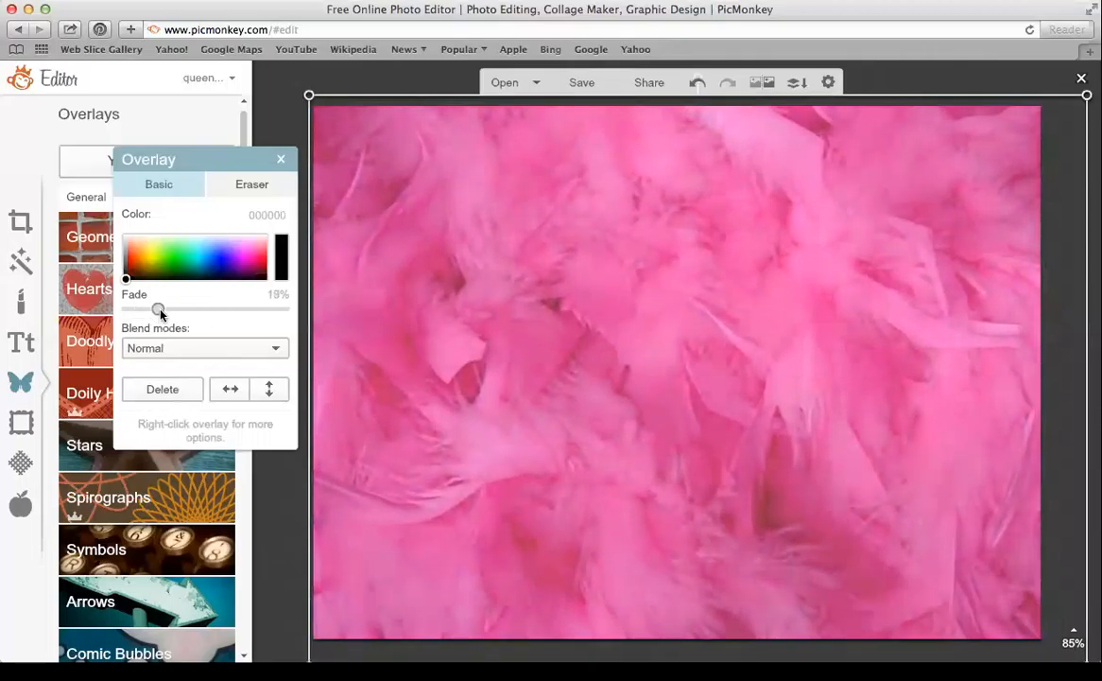
{"action": "left_click", "coordinate": [282, 160]}
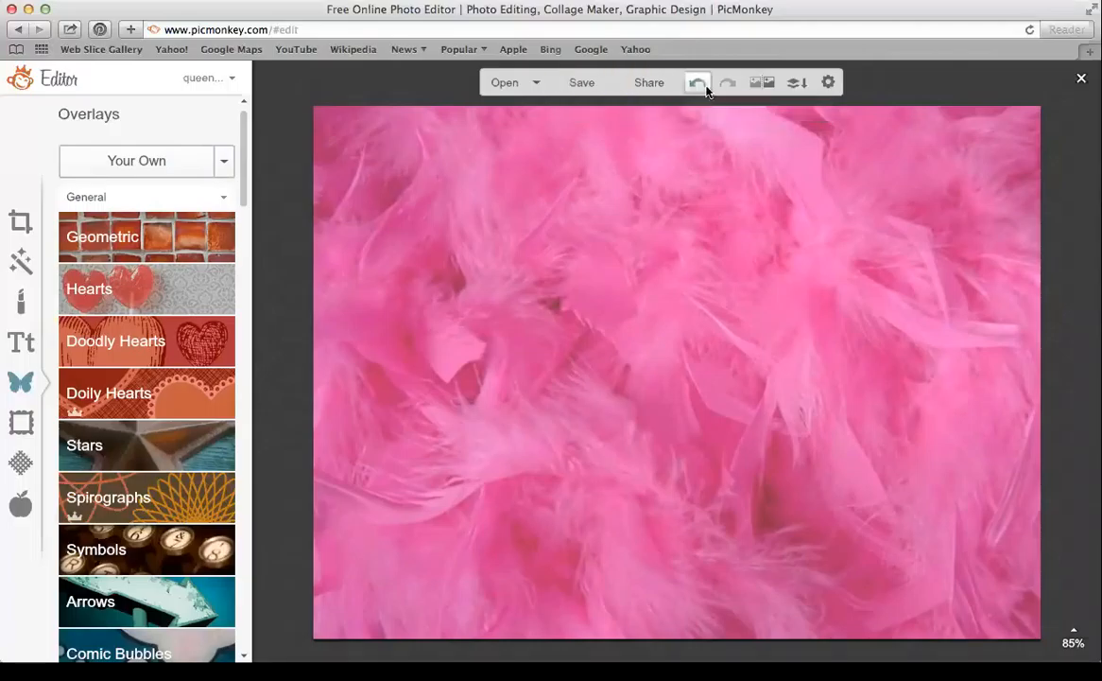
Nudge the pink feather overlay into place, merge it into the background, and compare before/after
{"action": "mouse_move", "coordinate": [764, 180]}
{"action": "left_mouse_down"}
{"action": "mouse_move", "coordinate": [731, 204]}
{"action": "mouse_move", "coordinate": [770, 155]}
{"action": "mouse_move", "coordinate": [750, 180]}
{"action": "left_mouse_up"}
{"action": "left_click", "coordinate": [797, 82]}
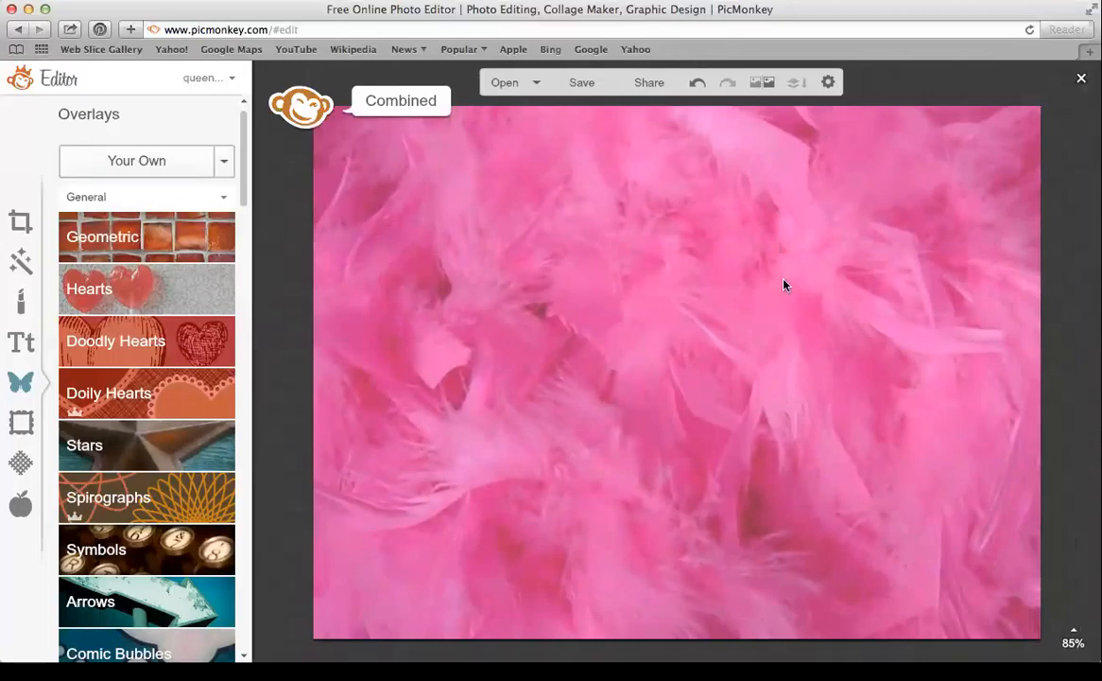
{"action": "left_click", "coordinate": [765, 84]}
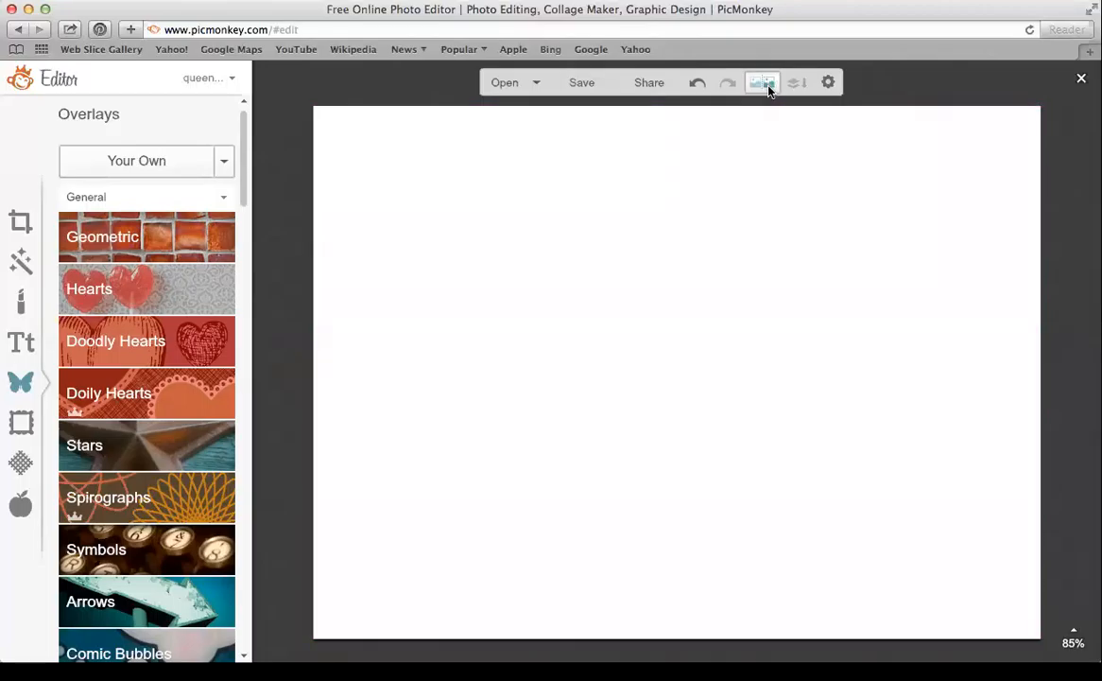
{"action": "left_click", "coordinate": [764, 84]}
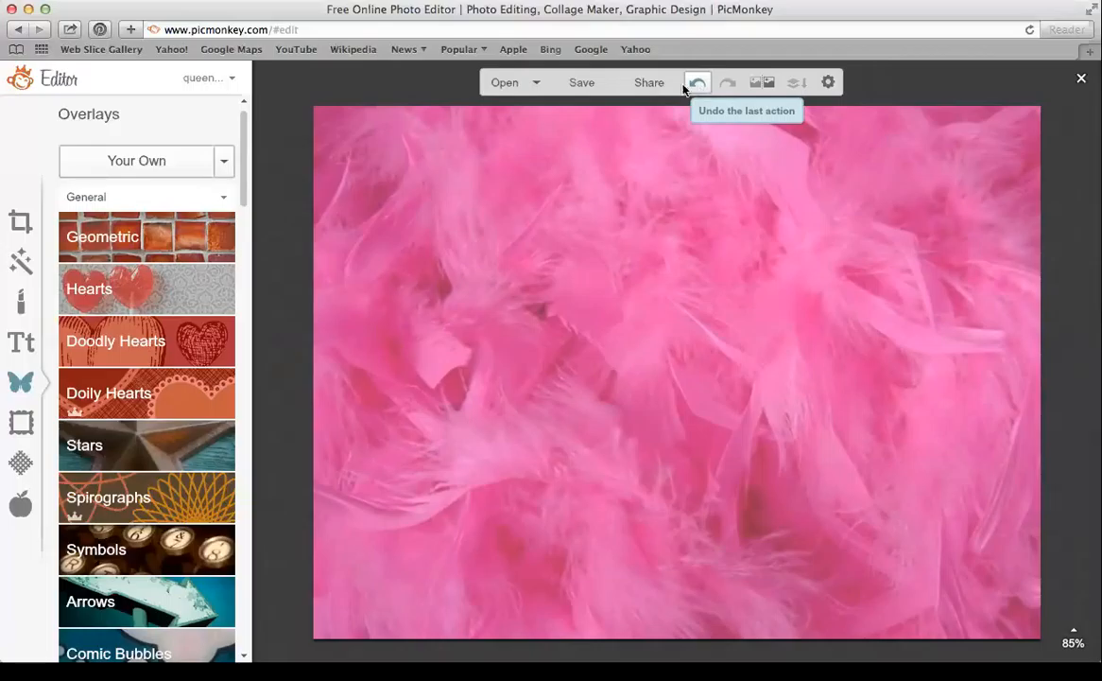
Upload the blonde girl's photo as an overlay, enlarge it, and align it to the left edge
{"action": "left_click", "coordinate": [140, 158]}
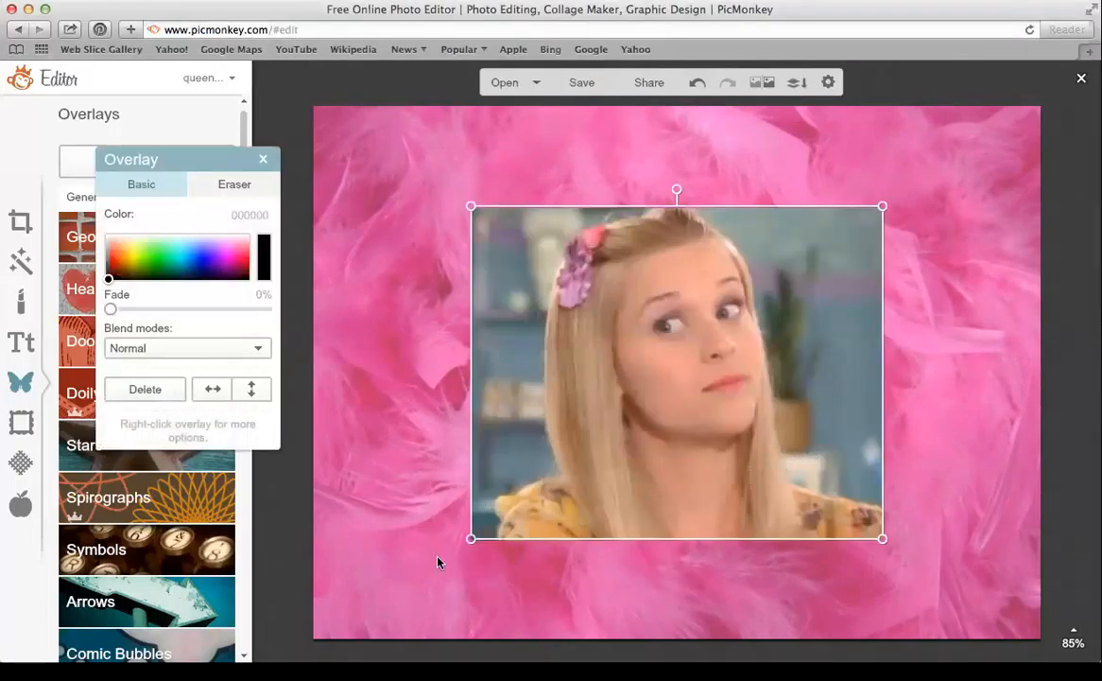
{"action": "left_click_drag", "start_coordinate": [471, 538], "coordinate": [329, 648]}
{"action": "mouse_move", "coordinate": [531, 457]}
{"action": "left_mouse_down"}
{"action": "mouse_move", "coordinate": [517, 416]}
{"action": "mouse_move", "coordinate": [518, 444]}
{"action": "left_mouse_up"}
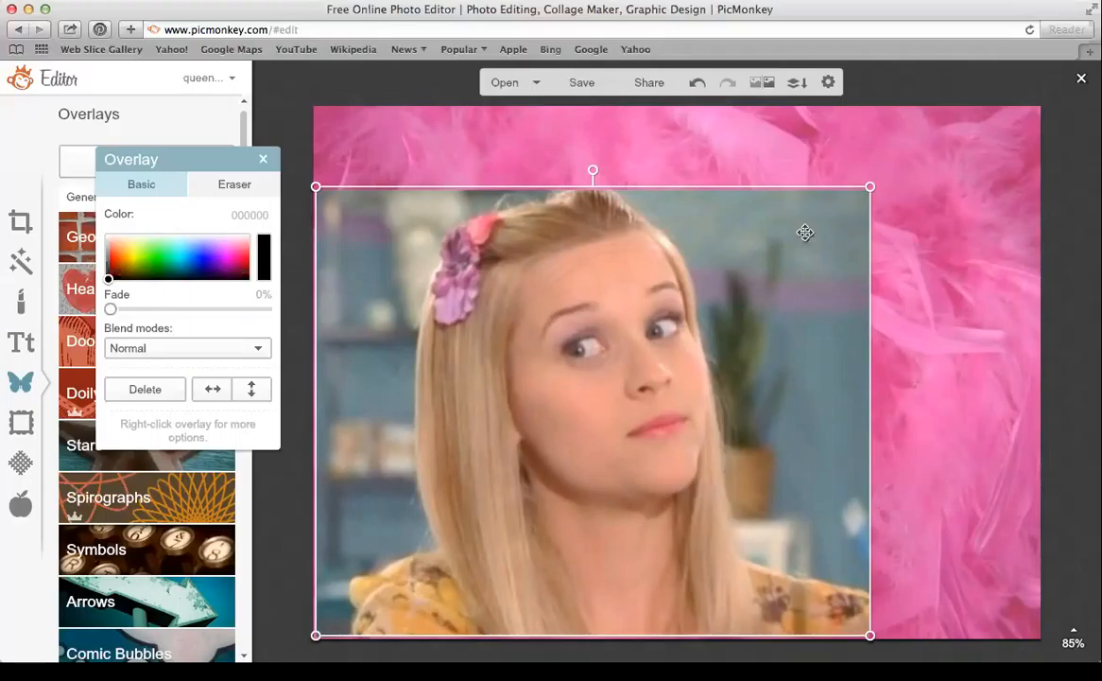
Switch the overlay to the eraser with a softer edge and size 60
{"action": "left_click", "coordinate": [230, 186]}
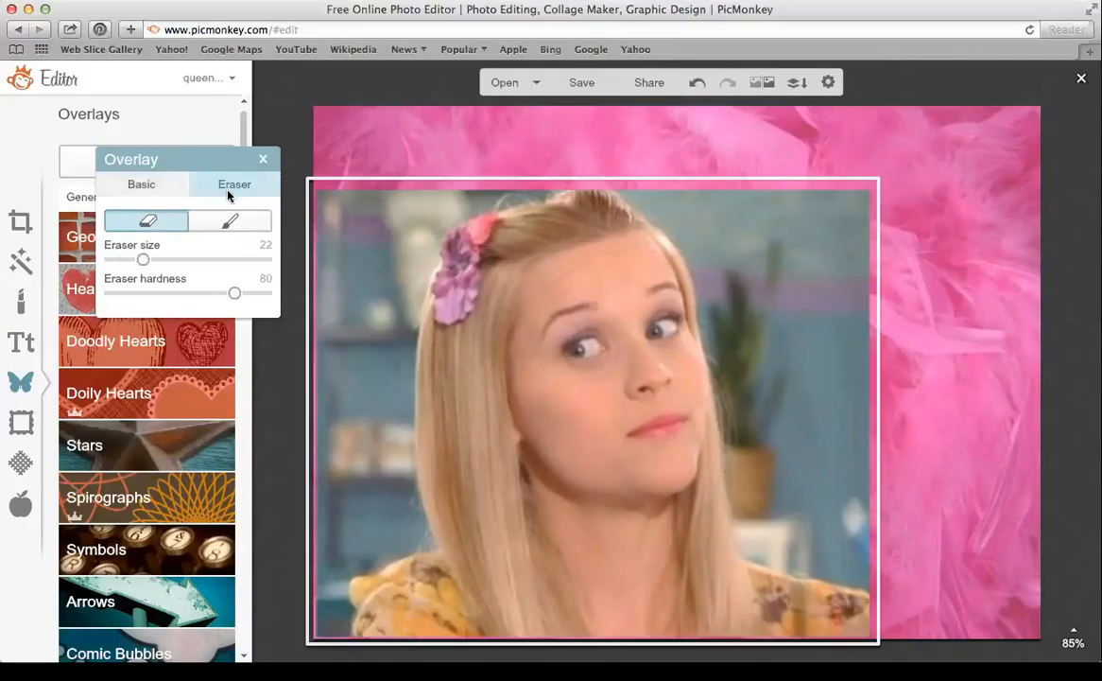
{"action": "left_click_drag", "start_coordinate": [160, 258], "coordinate": [185, 261]}
{"action": "mouse_move", "coordinate": [234, 293]}
{"action": "left_mouse_down"}
{"action": "mouse_move", "coordinate": [109, 293]}
{"action": "mouse_move", "coordinate": [204, 302]}
{"action": "mouse_move", "coordinate": [228, 293]}
{"action": "left_mouse_up"}
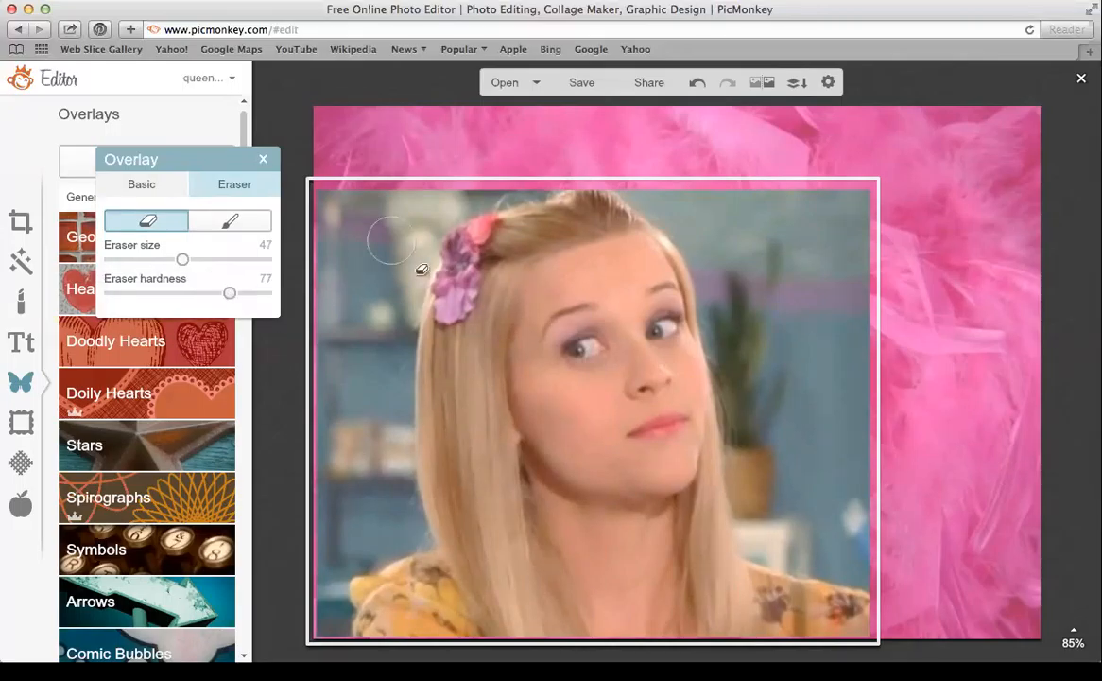
{"action": "left_click_drag", "start_coordinate": [184, 265], "coordinate": [203, 263]}
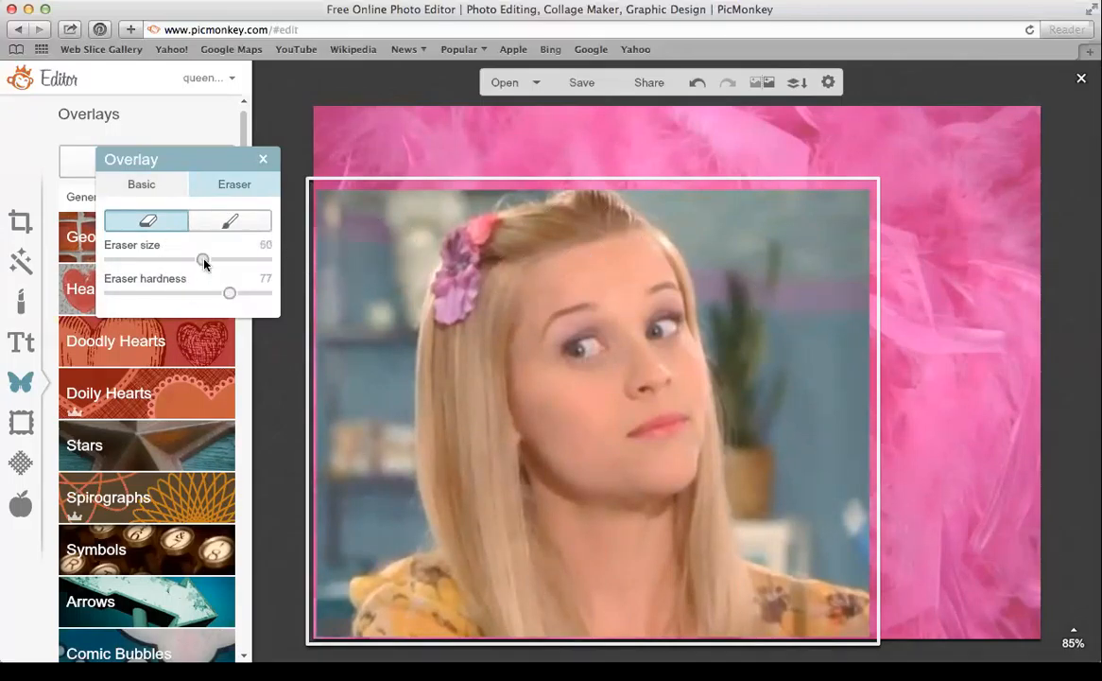
Erase the grey background around the girl, refining her hair edges with a size-21 eraser
{"action": "left_click", "coordinate": [870, 554]}
{"action": "mouse_move", "coordinate": [871, 553]}
{"action": "left_mouse_down"}
{"action": "mouse_move", "coordinate": [772, 524]}
{"action": "mouse_move", "coordinate": [762, 391]}
{"action": "mouse_move", "coordinate": [736, 286]}
{"action": "mouse_move", "coordinate": [690, 193]}
{"action": "mouse_move", "coordinate": [636, 156]}
{"action": "mouse_move", "coordinate": [701, 207]}
{"action": "mouse_move", "coordinate": [779, 200]}
{"action": "mouse_move", "coordinate": [867, 217]}
{"action": "mouse_move", "coordinate": [851, 236]}
{"action": "mouse_move", "coordinate": [855, 484]}
{"action": "mouse_move", "coordinate": [804, 290]}
{"action": "mouse_move", "coordinate": [866, 306]}
{"action": "mouse_move", "coordinate": [832, 362]}
{"action": "mouse_move", "coordinate": [780, 250]}
{"action": "left_mouse_up"}
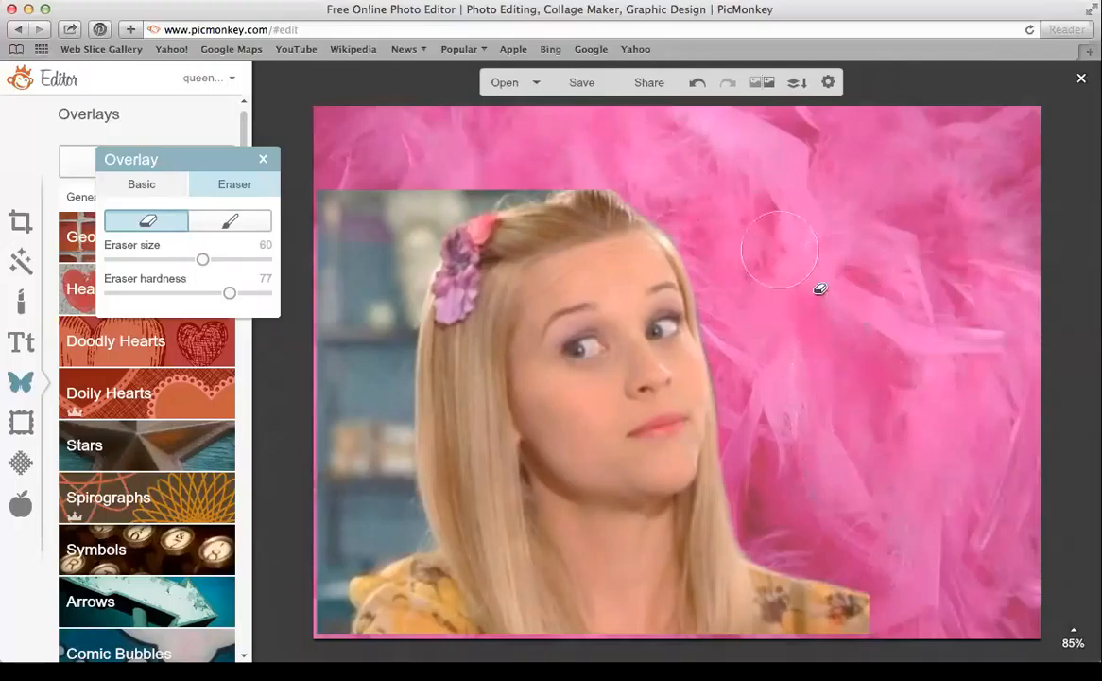
{"action": "mouse_move", "coordinate": [311, 619]}
{"action": "left_mouse_down"}
{"action": "mouse_move", "coordinate": [311, 560]}
{"action": "mouse_move", "coordinate": [381, 511]}
{"action": "mouse_move", "coordinate": [374, 350]}
{"action": "mouse_move", "coordinate": [385, 267]}
{"action": "mouse_move", "coordinate": [417, 201]}
{"action": "mouse_move", "coordinate": [450, 176]}
{"action": "mouse_move", "coordinate": [560, 152]}
{"action": "left_mouse_up"}
{"action": "mouse_move", "coordinate": [359, 196]}
{"action": "left_mouse_down"}
{"action": "mouse_move", "coordinate": [344, 442]}
{"action": "mouse_move", "coordinate": [327, 509]}
{"action": "left_mouse_up"}
{"action": "left_click_drag", "start_coordinate": [201, 259], "coordinate": [142, 259]}
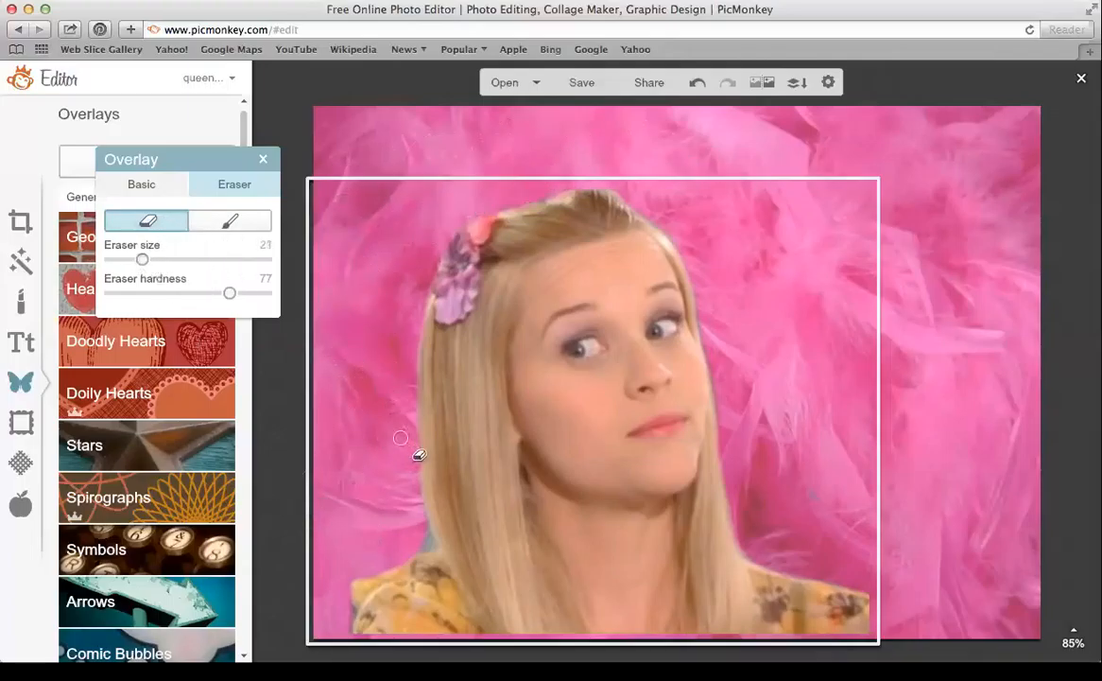
{"action": "left_click_drag", "start_coordinate": [408, 547], "coordinate": [411, 546]}
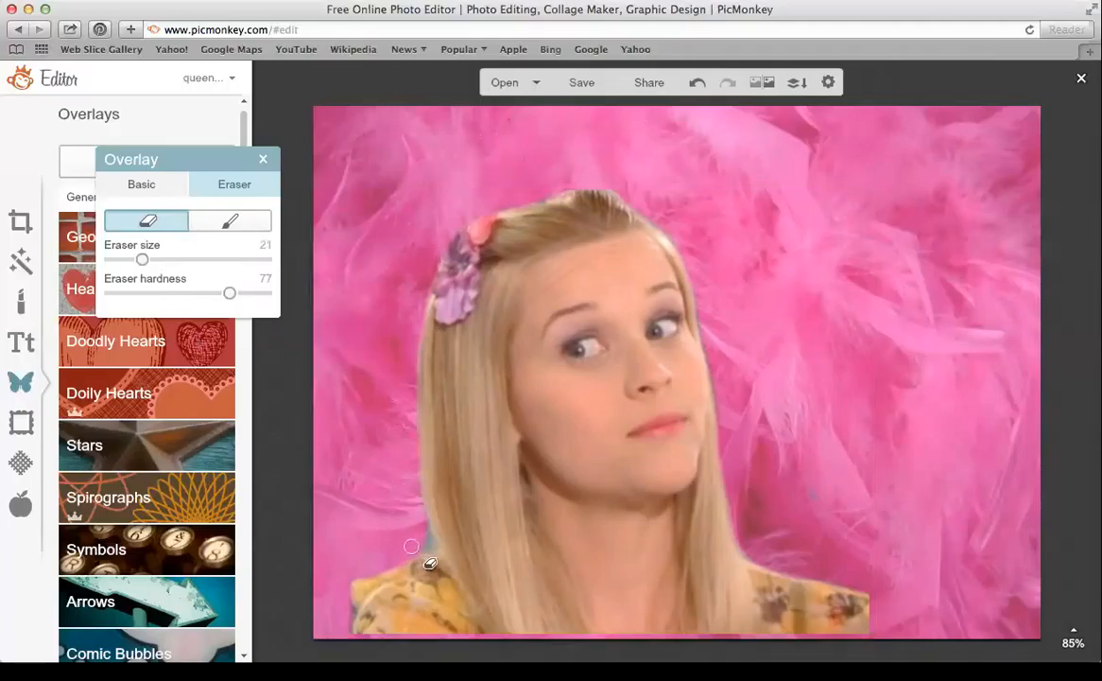
{"action": "left_click_drag", "start_coordinate": [430, 541], "coordinate": [411, 491]}
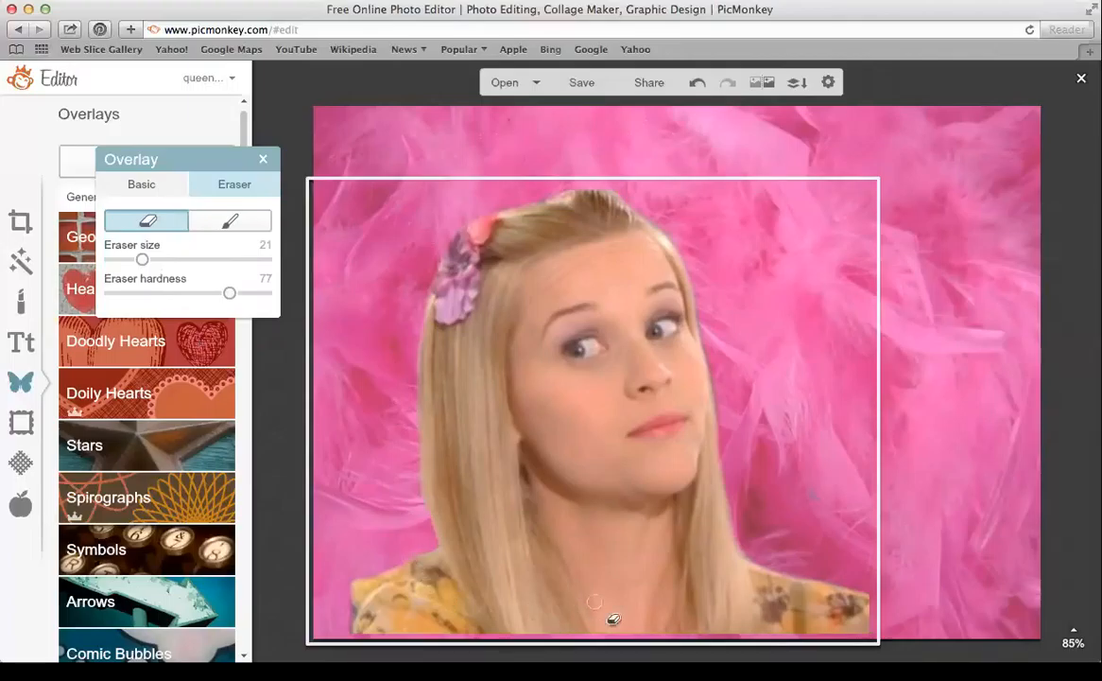
{"action": "left_click_drag", "start_coordinate": [352, 625], "coordinate": [336, 567]}
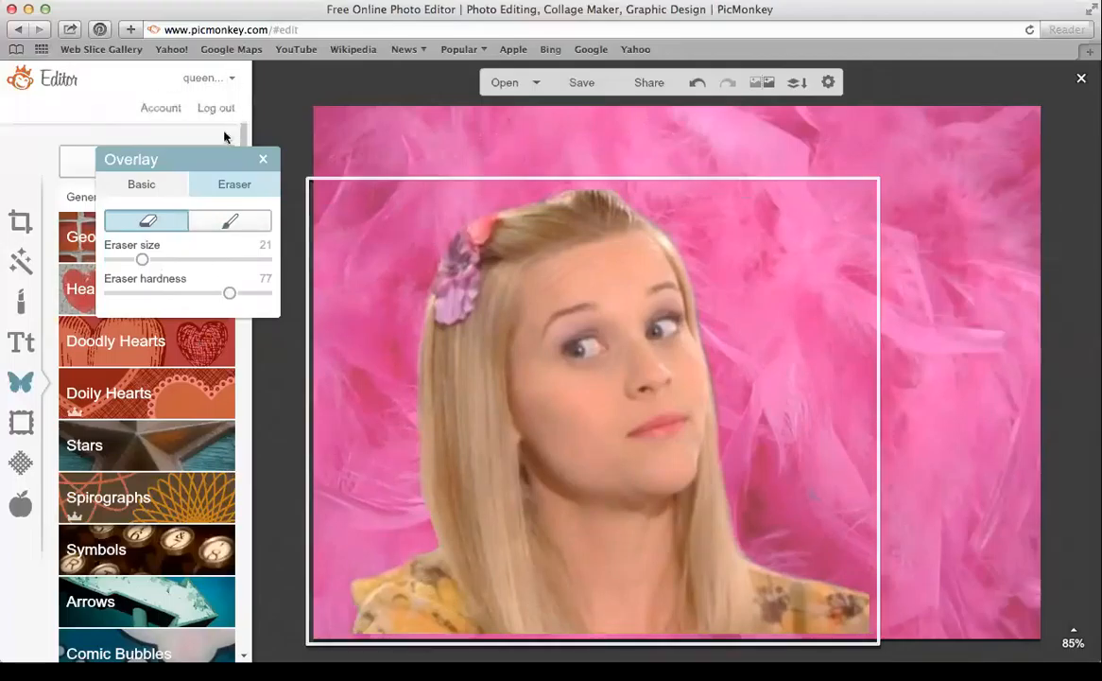
Shrink the girl's photo and move it into the lower-left corner
{"action": "left_click", "coordinate": [263, 159]}
{"action": "left_click", "coordinate": [634, 360]}
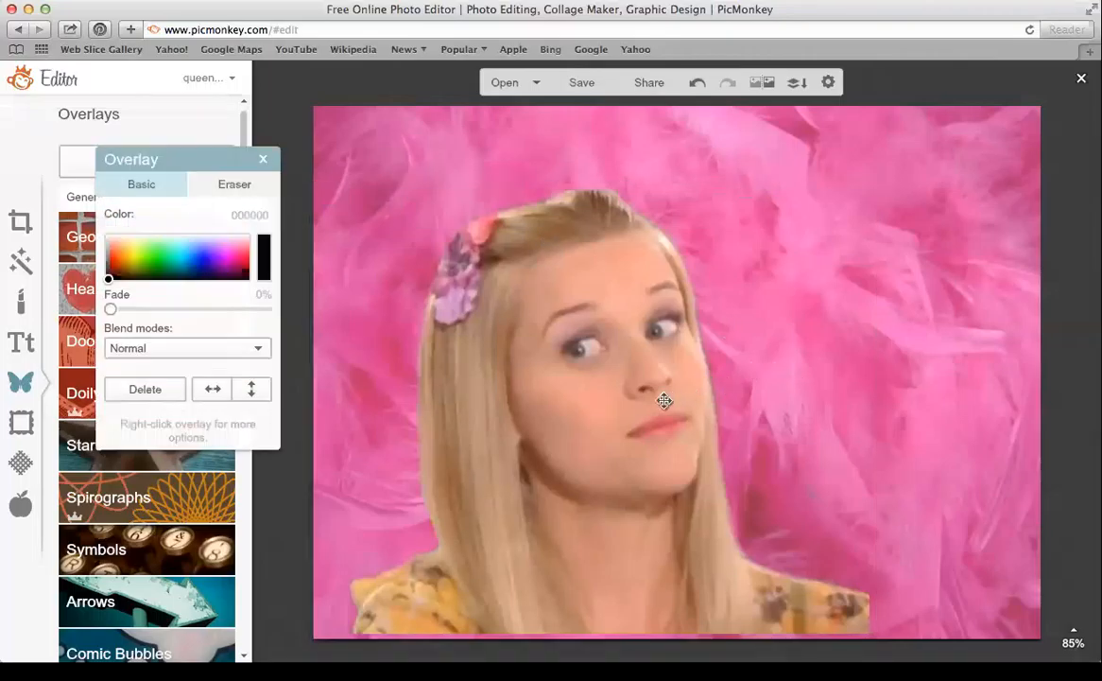
{"action": "left_click_drag", "start_coordinate": [871, 188], "coordinate": [702, 347]}
{"action": "left_click_drag", "start_coordinate": [460, 455], "coordinate": [411, 456]}
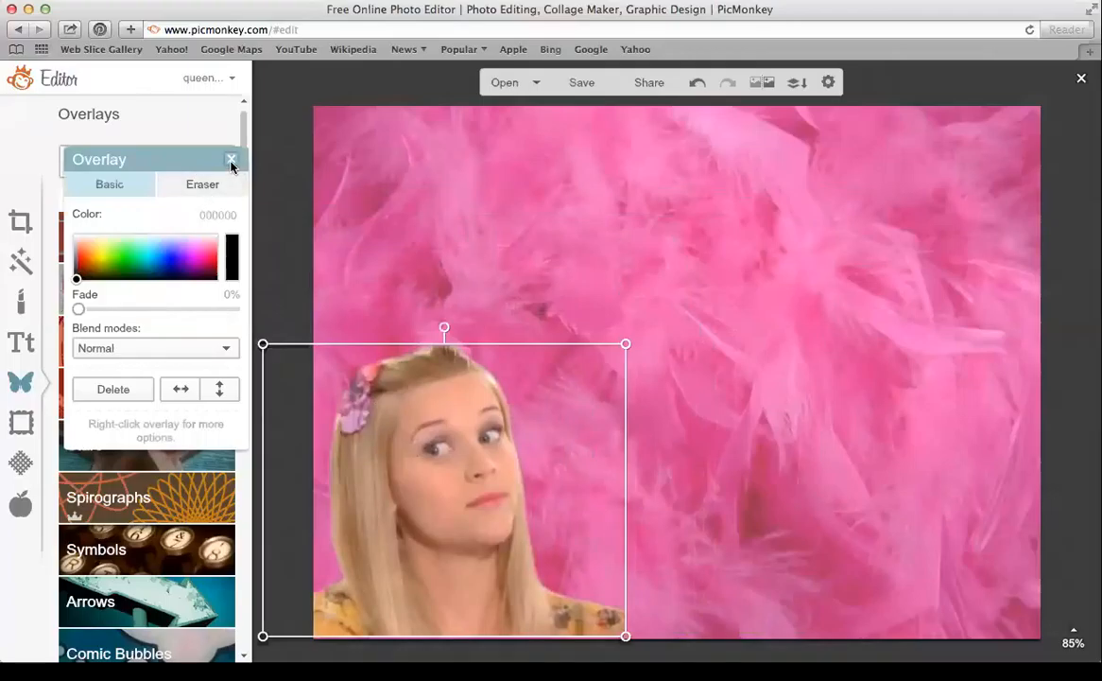
Upload the dark-haired woman's photo as a second overlay, placed at the lower right and resized
{"action": "left_click", "coordinate": [232, 161]}
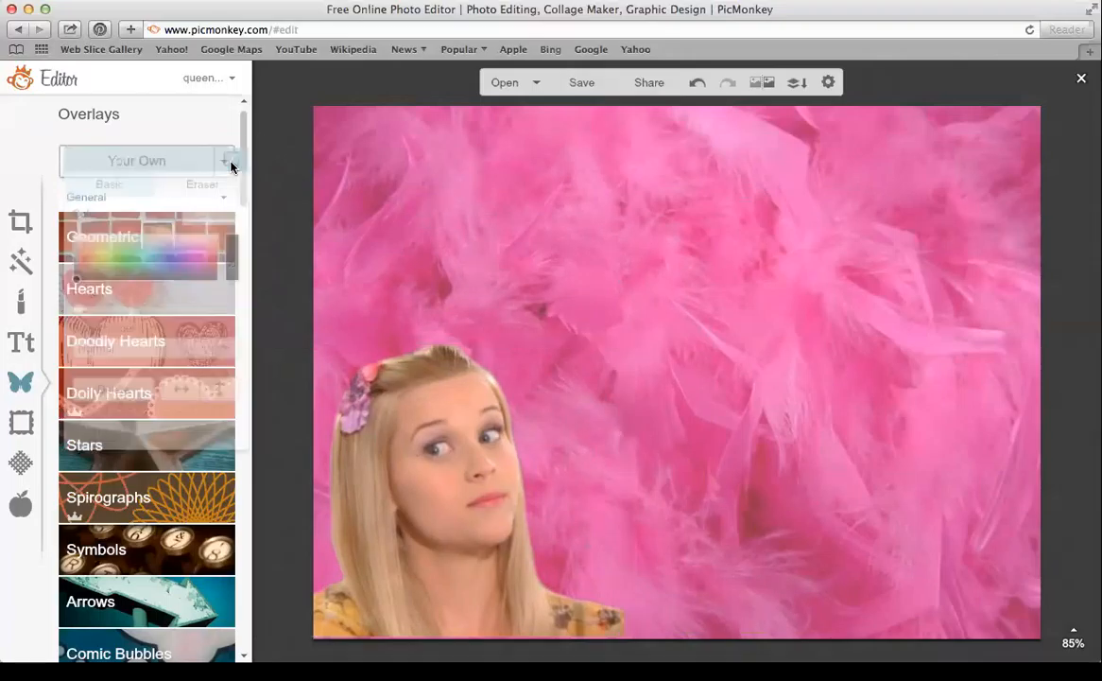
{"action": "left_click", "coordinate": [133, 170]}
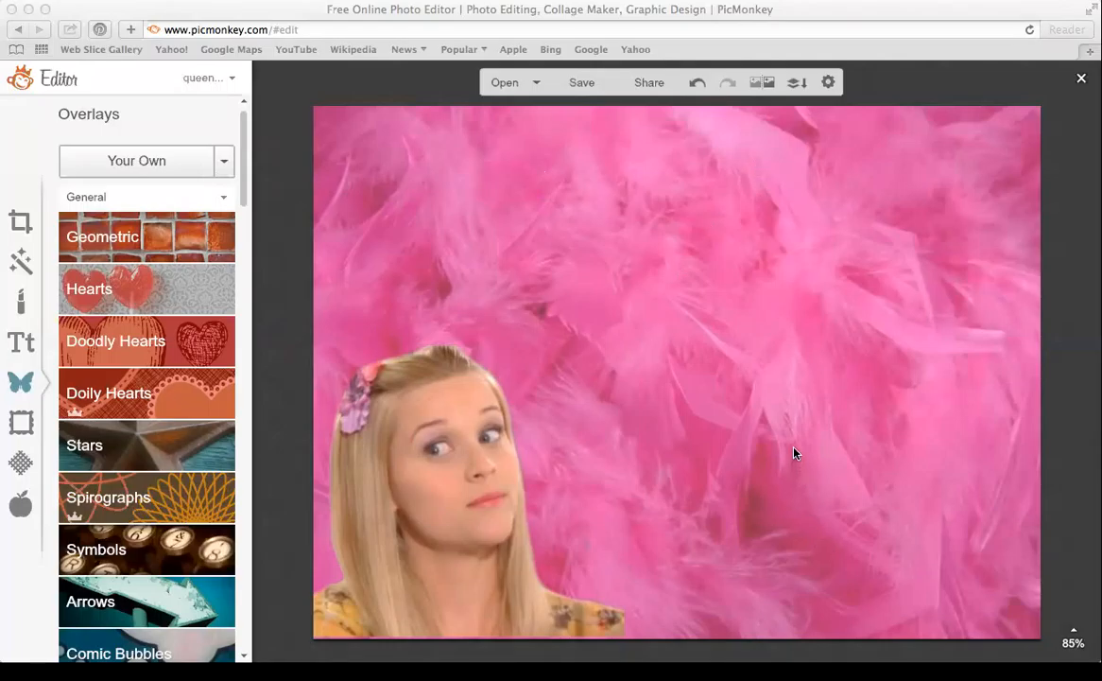
{"action": "left_click_drag", "start_coordinate": [741, 363], "coordinate": [912, 468]}
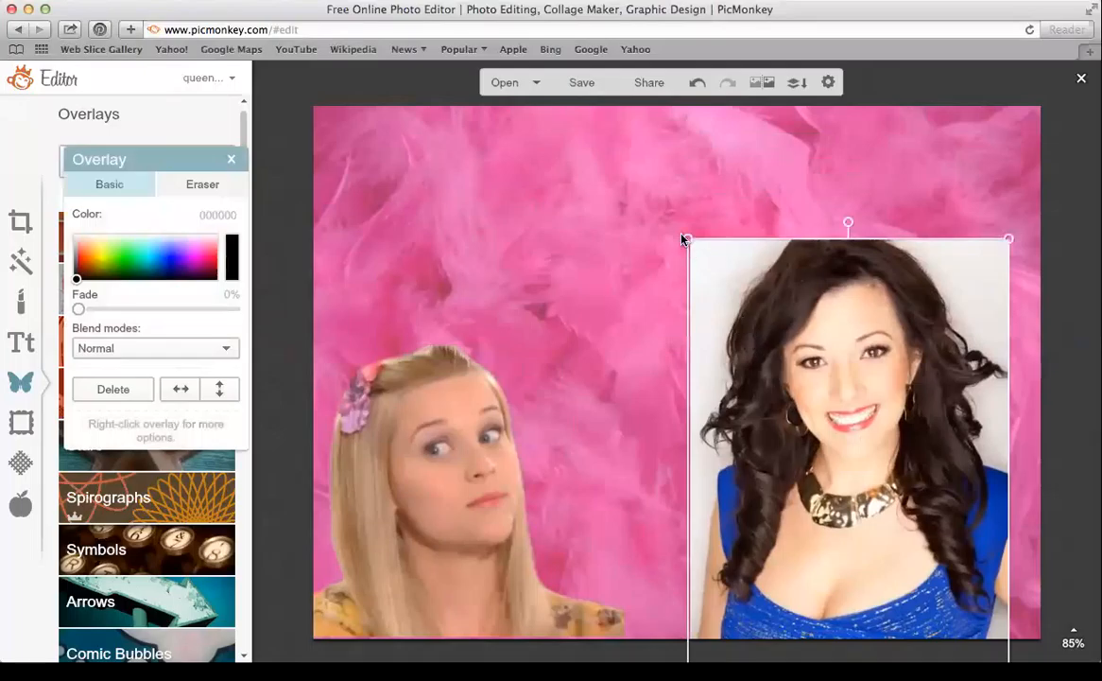
{"action": "left_click_drag", "start_coordinate": [688, 239], "coordinate": [357, 128]}
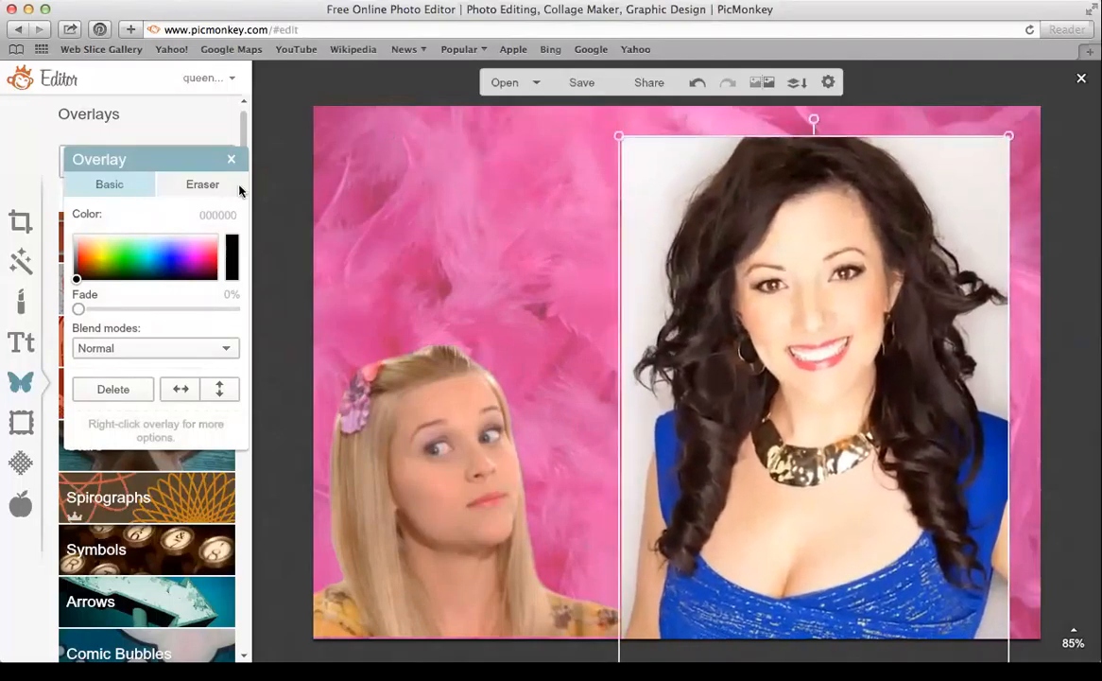
{"action": "left_click", "coordinate": [213, 186]}
With a size-67 eraser, remove the white background along the woman's photo edges and hair
{"action": "left_click_drag", "start_coordinate": [110, 263], "coordinate": [183, 265]}
{"action": "mouse_move", "coordinate": [605, 390]}
{"action": "left_mouse_down"}
{"action": "mouse_move", "coordinate": [607, 375]}
{"action": "mouse_move", "coordinate": [659, 386]}
{"action": "mouse_move", "coordinate": [661, 284]}
{"action": "mouse_move", "coordinate": [707, 194]}
{"action": "mouse_move", "coordinate": [754, 148]}
{"action": "mouse_move", "coordinate": [731, 126]}
{"action": "mouse_move", "coordinate": [747, 126]}
{"action": "left_mouse_up"}
{"action": "mouse_move", "coordinate": [917, 105]}
{"action": "left_mouse_down"}
{"action": "mouse_move", "coordinate": [1008, 221]}
{"action": "mouse_move", "coordinate": [1024, 298]}
{"action": "mouse_move", "coordinate": [1020, 267]}
{"action": "mouse_move", "coordinate": [977, 217]}
{"action": "mouse_move", "coordinate": [981, 200]}
{"action": "mouse_move", "coordinate": [930, 131]}
{"action": "left_mouse_up"}
{"action": "mouse_move", "coordinate": [1039, 382]}
{"action": "left_mouse_down"}
{"action": "mouse_move", "coordinate": [1000, 320]}
{"action": "mouse_move", "coordinate": [998, 259]}
{"action": "left_mouse_up"}
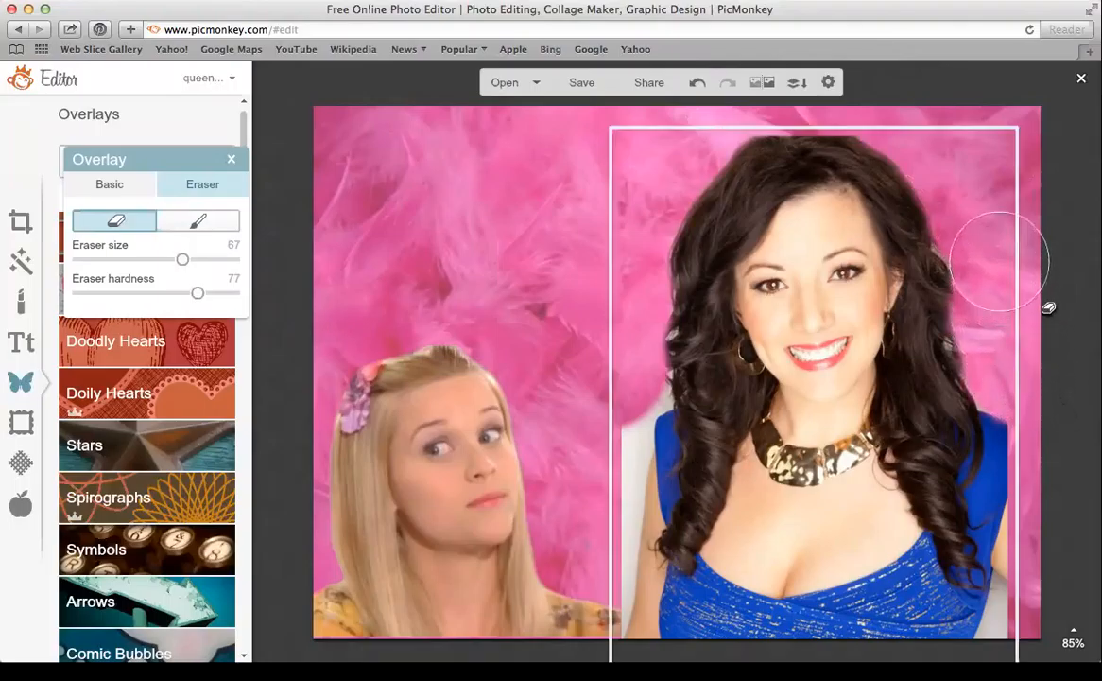
{"action": "mouse_move", "coordinate": [577, 593]}
{"action": "left_mouse_down"}
{"action": "mouse_move", "coordinate": [584, 603]}
{"action": "mouse_move", "coordinate": [567, 537]}
{"action": "mouse_move", "coordinate": [576, 549]}
{"action": "mouse_move", "coordinate": [584, 575]}
{"action": "mouse_move", "coordinate": [558, 539]}
{"action": "mouse_move", "coordinate": [584, 510]}
{"action": "mouse_move", "coordinate": [590, 477]}
{"action": "left_mouse_up"}
{"action": "left_click_drag", "start_coordinate": [646, 488], "coordinate": [628, 666]}
{"action": "left_click_drag", "start_coordinate": [578, 618], "coordinate": [571, 610]}
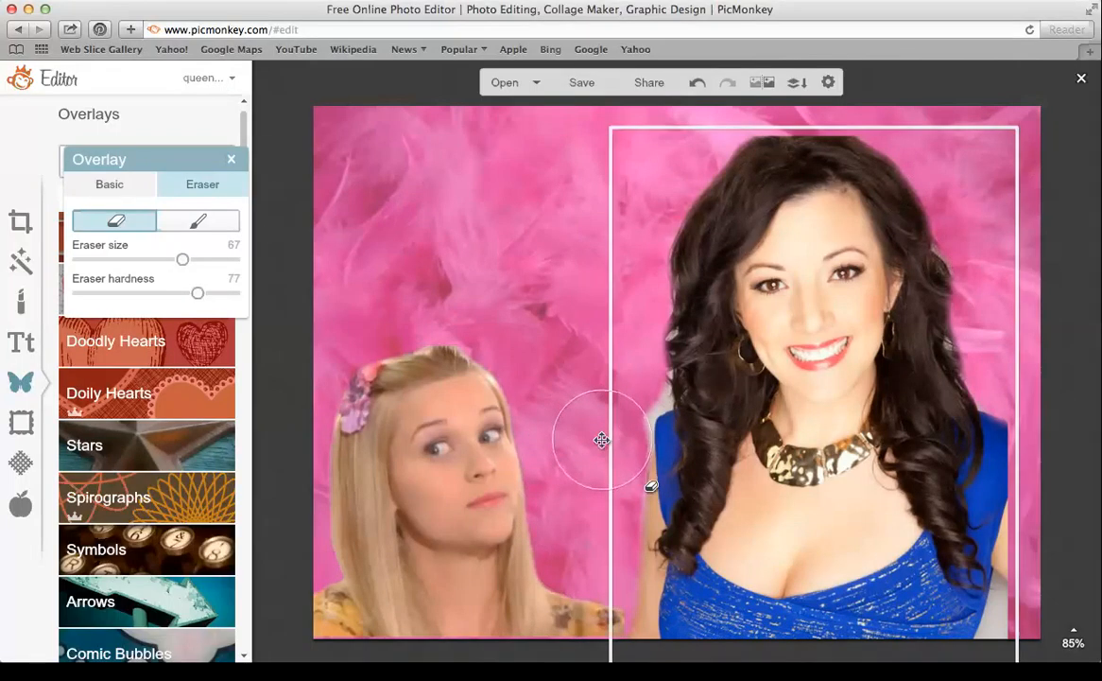
{"action": "mouse_move", "coordinate": [601, 440]}
{"action": "left_mouse_down"}
{"action": "mouse_move", "coordinate": [572, 392]}
{"action": "mouse_move", "coordinate": [574, 373]}
{"action": "left_mouse_up"}
Shrink the eraser down to size 18 and clean up leftover white around her hair and edges
{"action": "left_click_drag", "start_coordinate": [183, 259], "coordinate": [118, 264]}
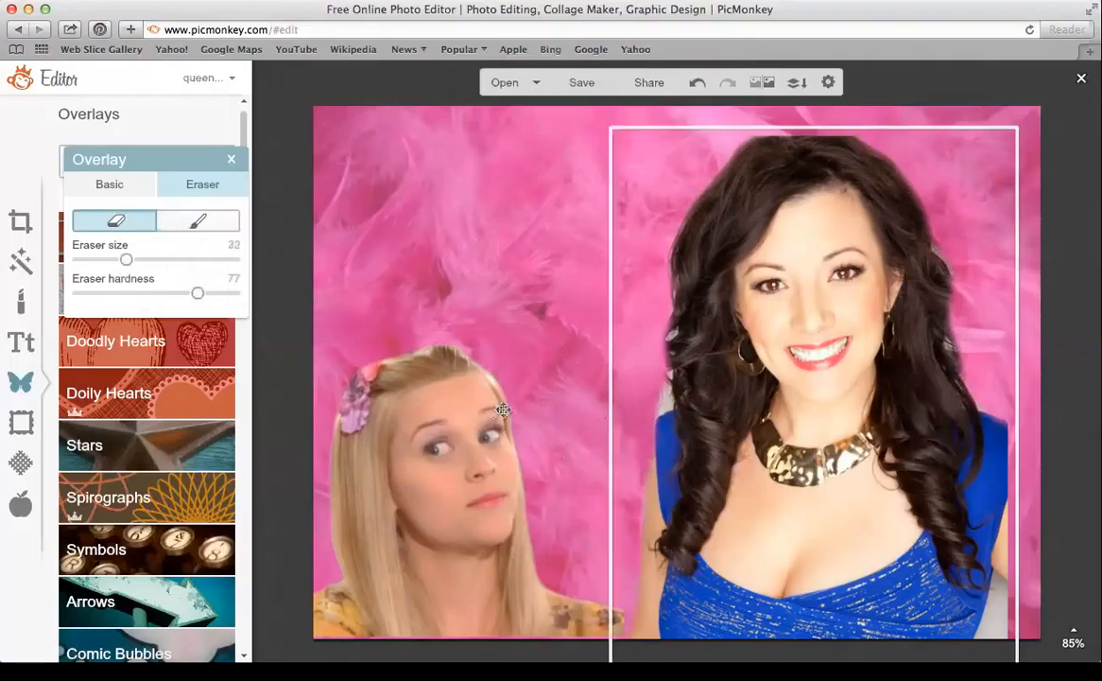
{"action": "mouse_move", "coordinate": [645, 414]}
{"action": "left_mouse_down"}
{"action": "mouse_move", "coordinate": [662, 398]}
{"action": "mouse_move", "coordinate": [665, 329]}
{"action": "left_mouse_up"}
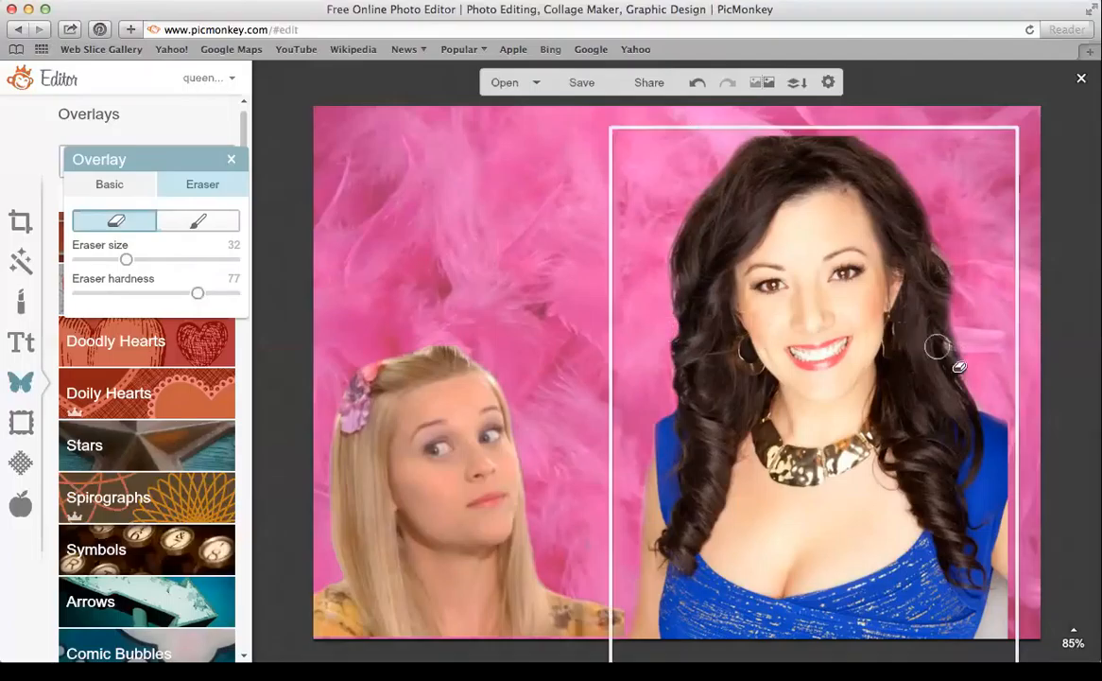
{"action": "left_click_drag", "start_coordinate": [965, 358], "coordinate": [962, 322]}
{"action": "mouse_move", "coordinate": [988, 624]}
{"action": "left_mouse_down"}
{"action": "mouse_move", "coordinate": [1011, 612]}
{"action": "mouse_move", "coordinate": [1003, 643]}
{"action": "left_mouse_up"}
{"action": "left_click_drag", "start_coordinate": [127, 260], "coordinate": [104, 259]}
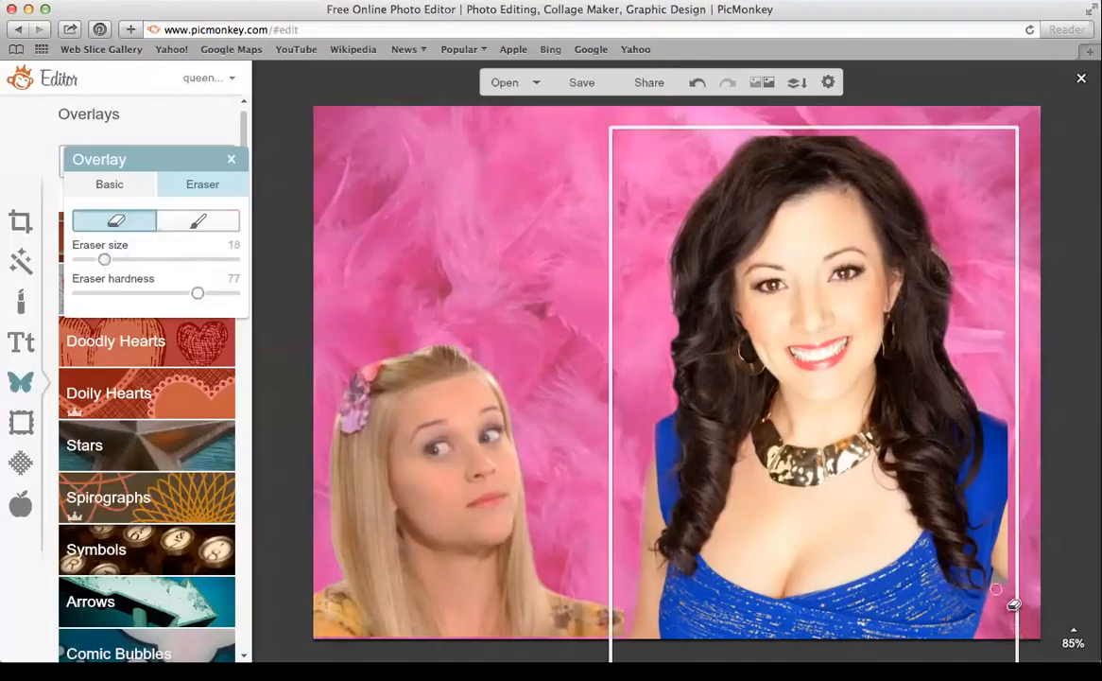
{"action": "mouse_move", "coordinate": [1012, 605]}
{"action": "left_mouse_down"}
{"action": "mouse_move", "coordinate": [1002, 583]}
{"action": "mouse_move", "coordinate": [1013, 590]}
{"action": "left_mouse_up"}
Shrink the woman's photo and move it into the collage's lower-right corner
{"action": "left_click", "coordinate": [231, 159]}
{"action": "left_click", "coordinate": [653, 235]}
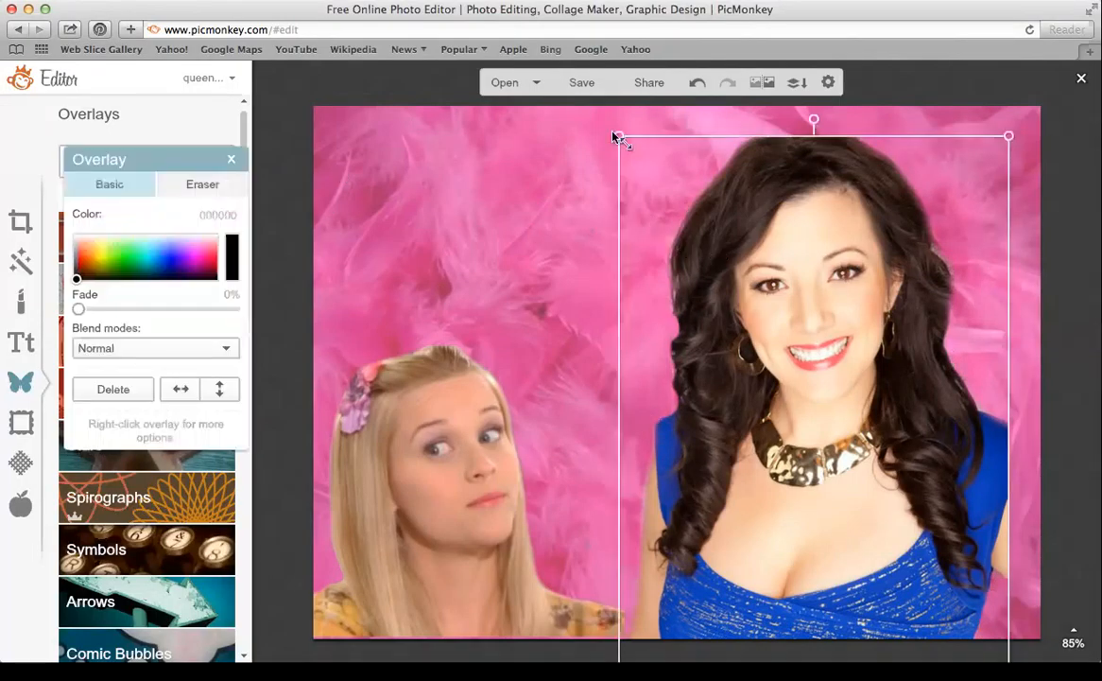
{"action": "left_click_drag", "start_coordinate": [621, 138], "coordinate": [758, 308]}
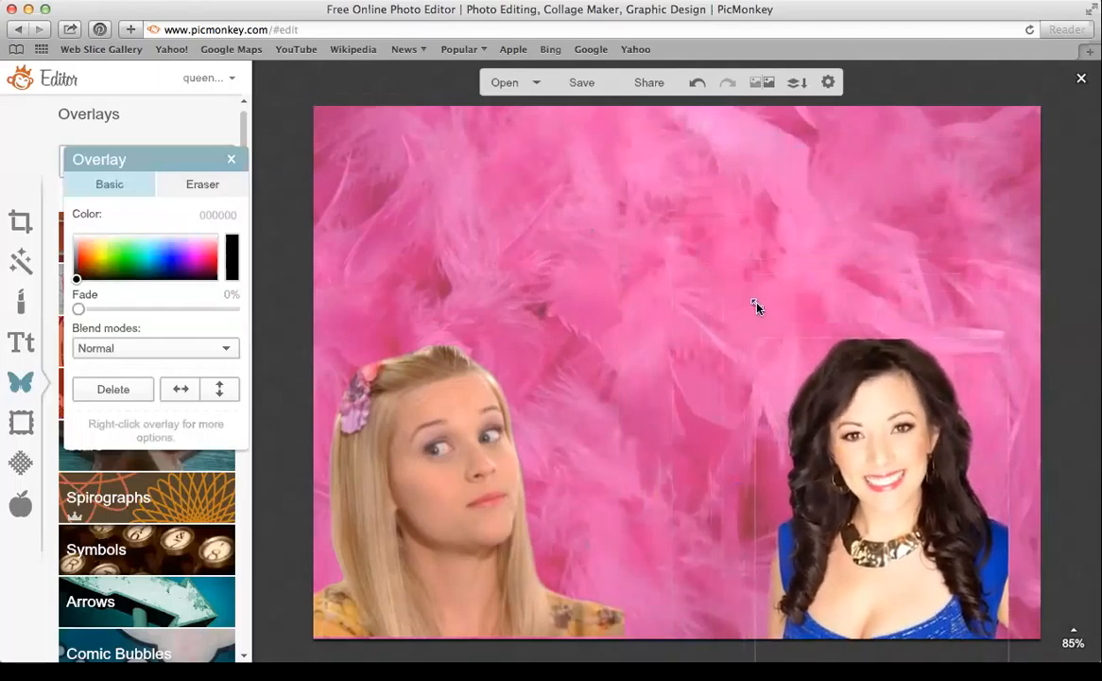
{"action": "left_click_drag", "start_coordinate": [877, 418], "coordinate": [916, 411]}
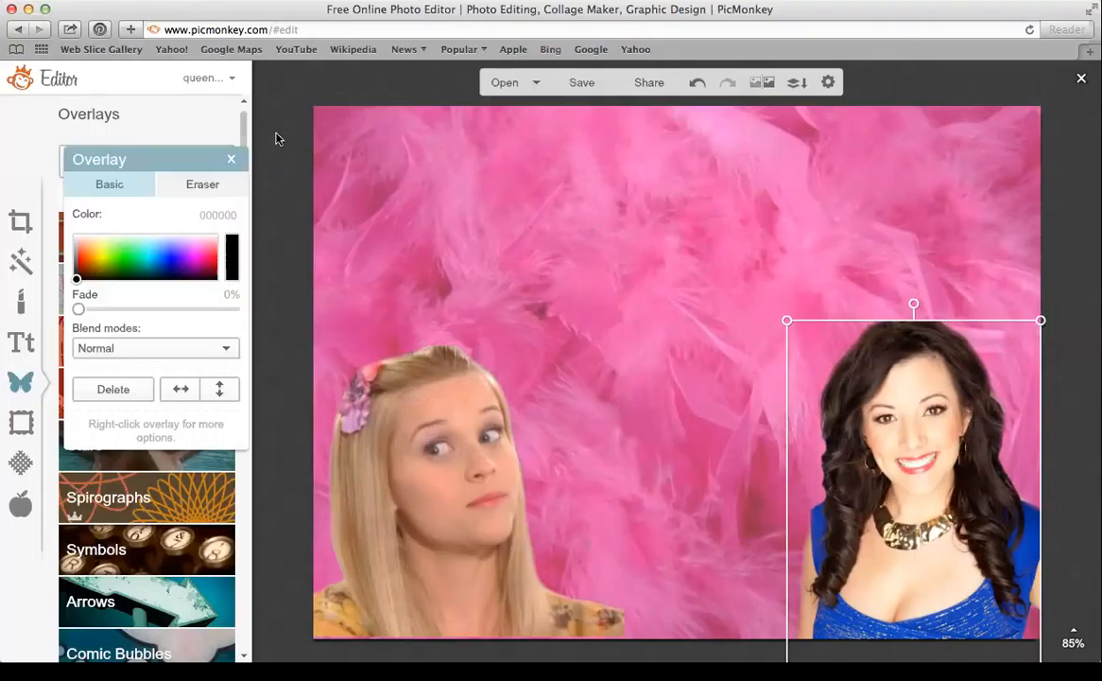
{"action": "left_click", "coordinate": [232, 160]}
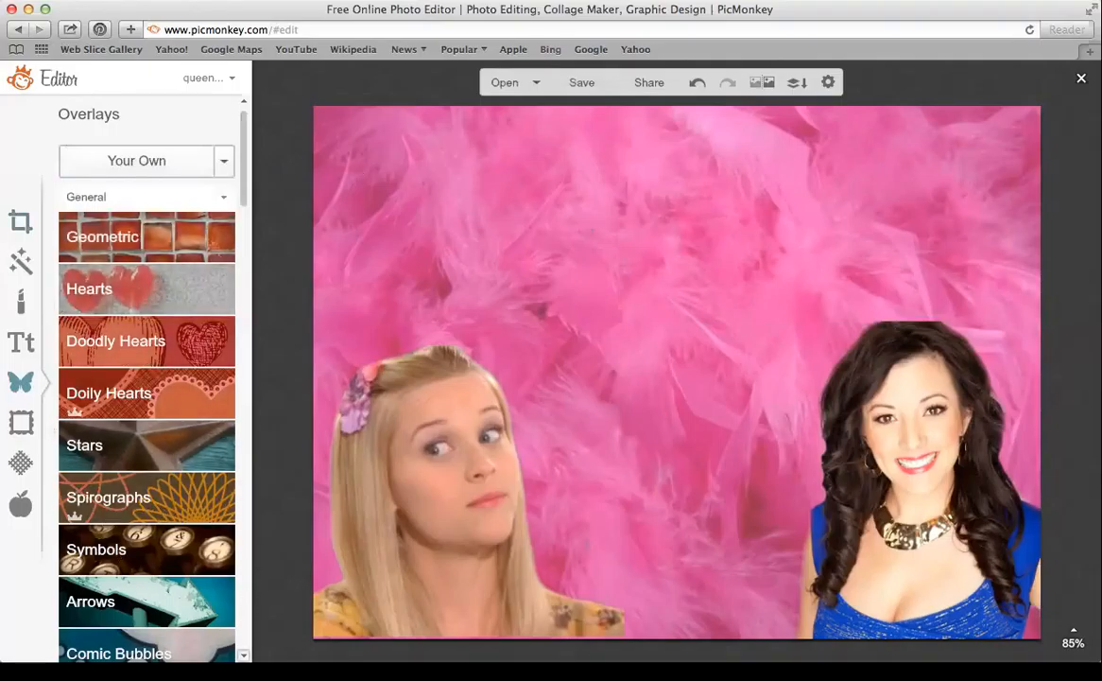
Add a Geometric rectangle and stretch it into a bar across the image
{"action": "left_click", "coordinate": [144, 243]}
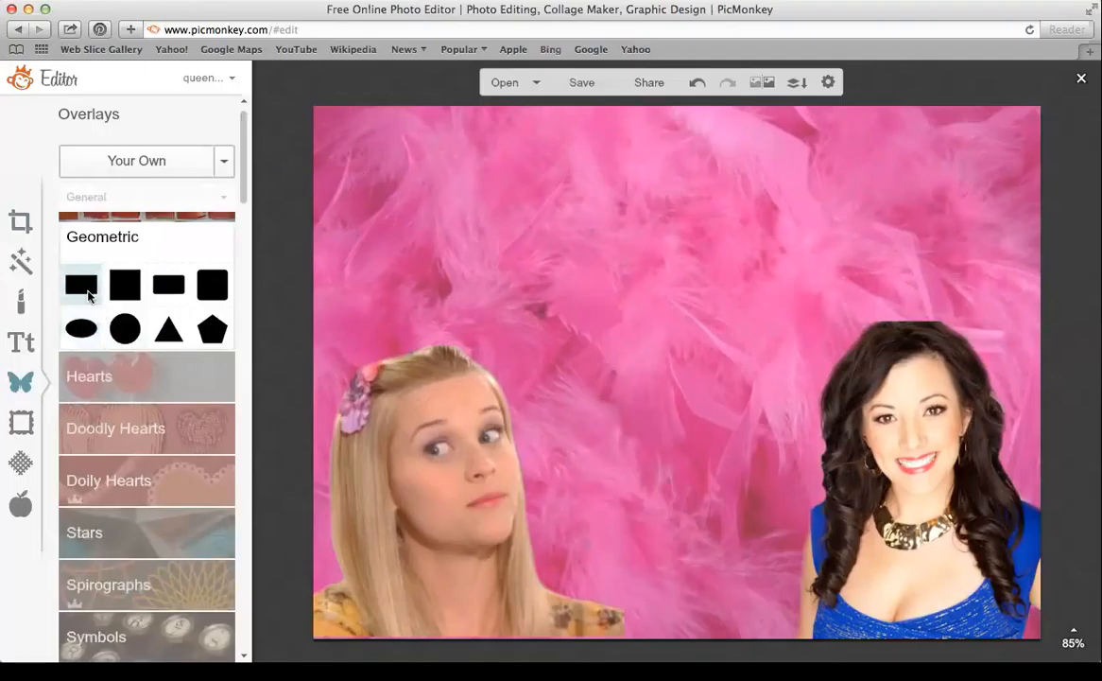
{"action": "left_click", "coordinate": [83, 289]}
{"action": "left_click_drag", "start_coordinate": [717, 361], "coordinate": [1093, 175]}
{"action": "left_click_drag", "start_coordinate": [887, 159], "coordinate": [827, 235]}
{"action": "left_click_drag", "start_coordinate": [829, 170], "coordinate": [834, 263]}
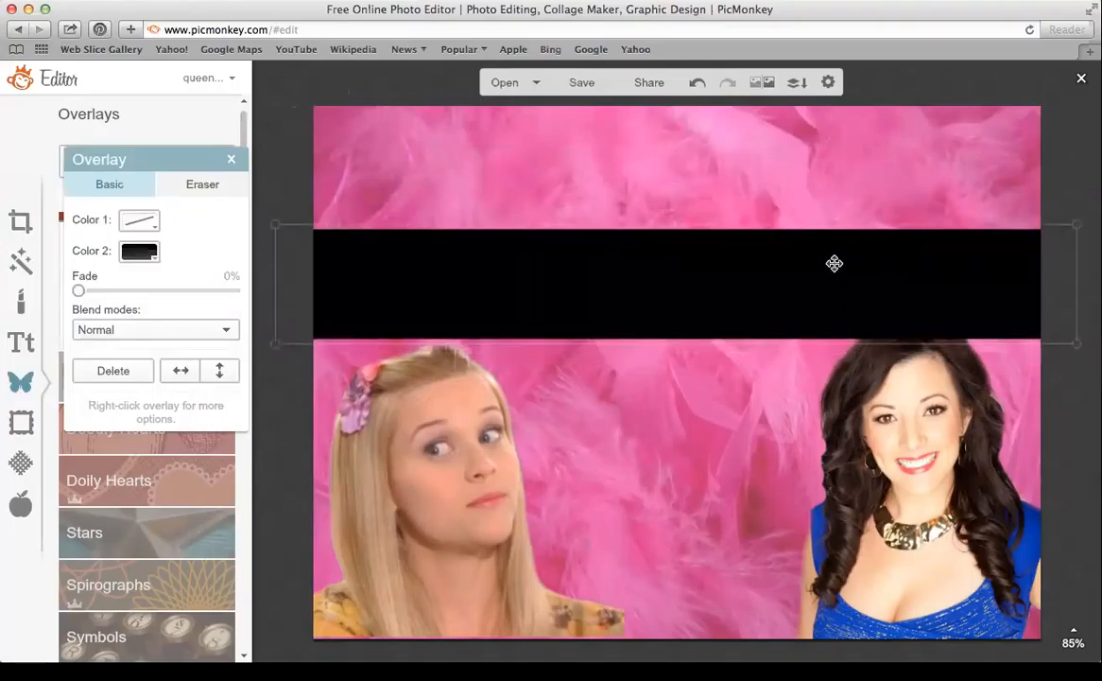
{"action": "left_click", "coordinate": [833, 263]}
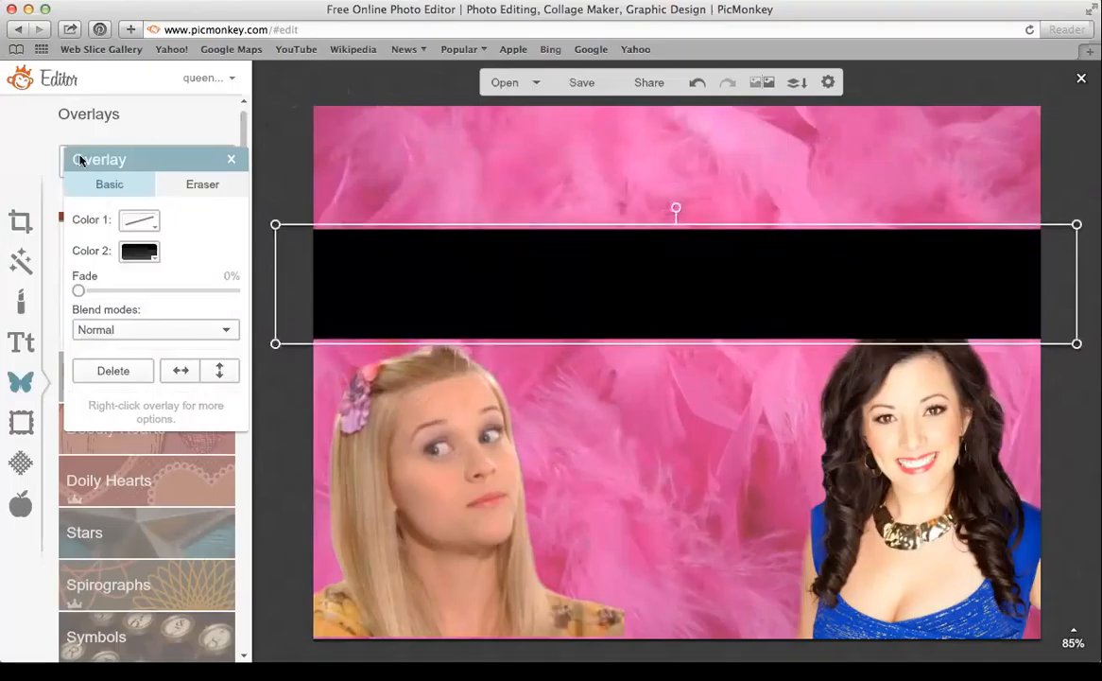
Fill the bar with teal 00ffa9 and move it up to the top of the image
{"action": "left_click", "coordinate": [139, 252]}
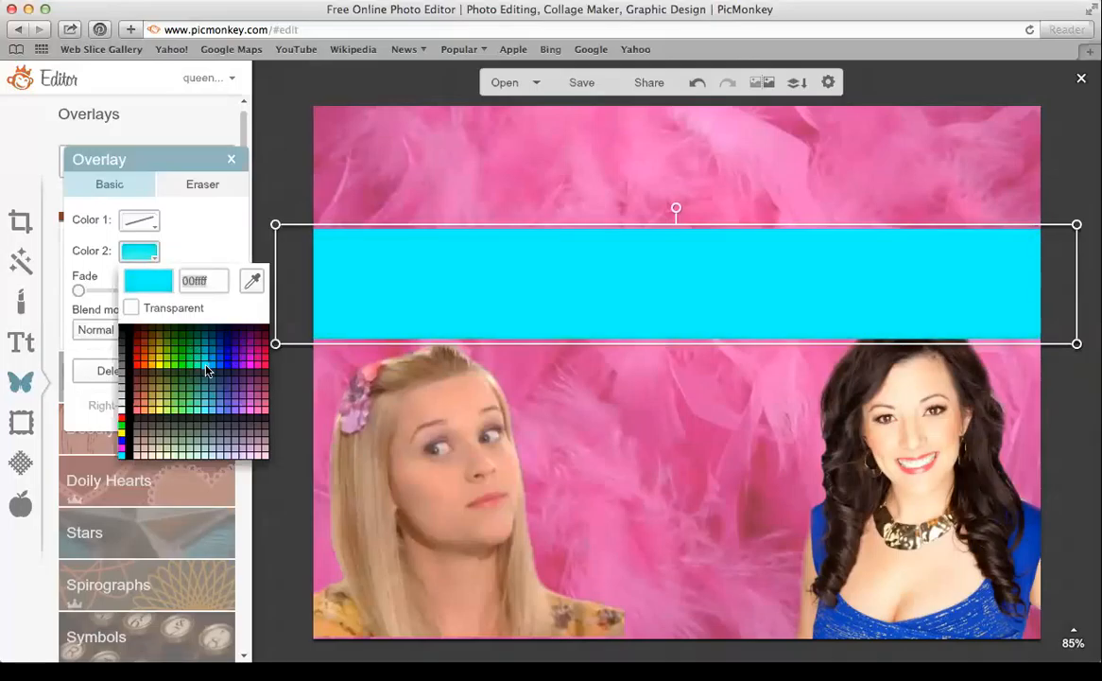
{"action": "left_click", "coordinate": [201, 371]}
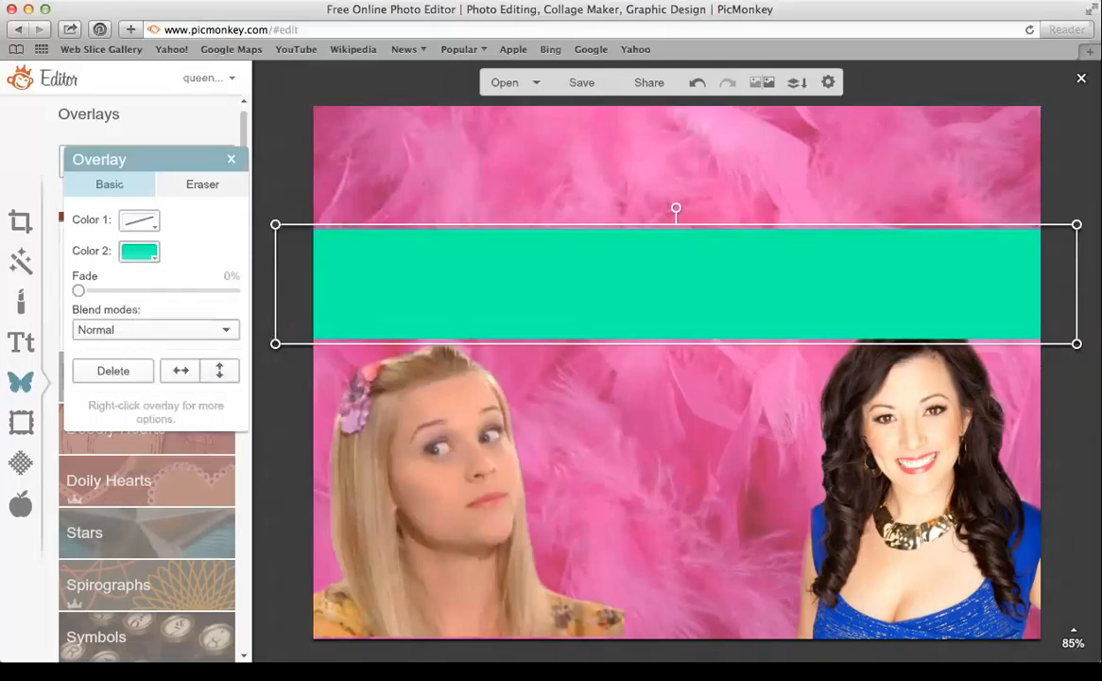
{"action": "left_click_drag", "start_coordinate": [405, 305], "coordinate": [400, 207]}
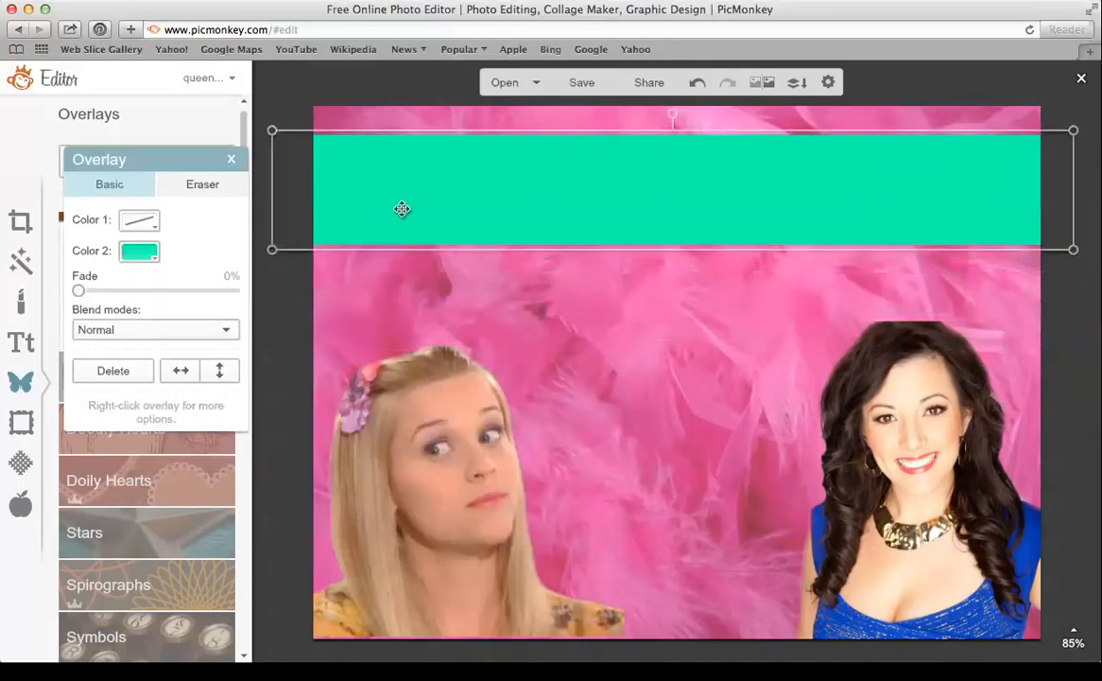
{"action": "left_click", "coordinate": [233, 160]}
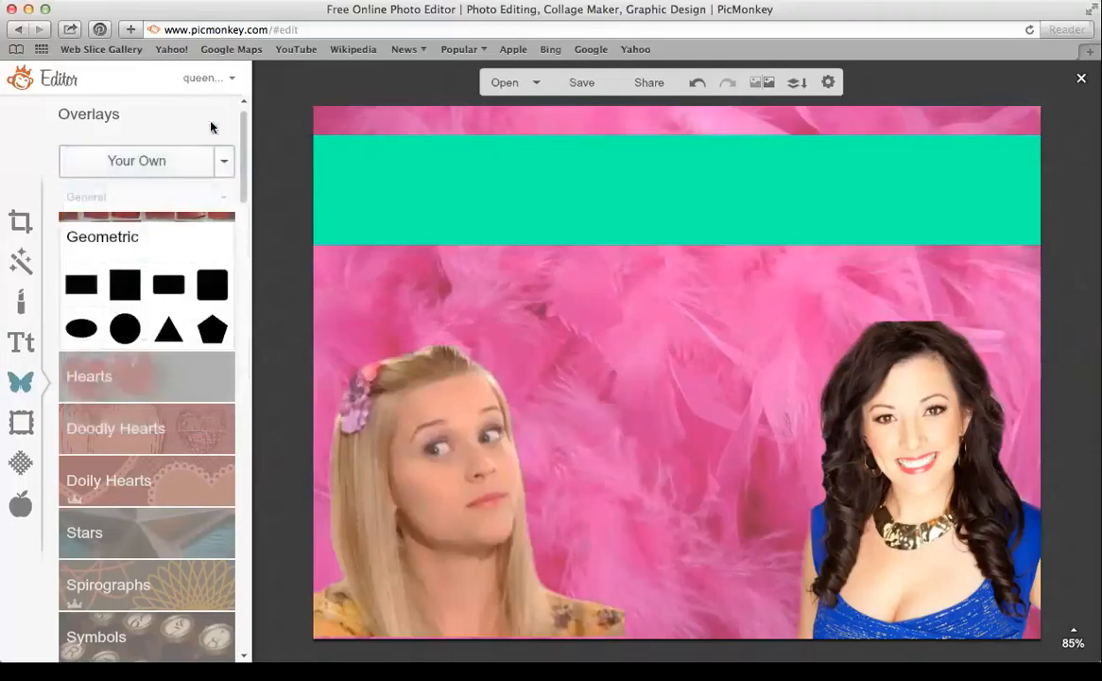
Add a KBLuckyClover text box reading 'Bend and Snap Challenge'
{"action": "left_click", "coordinate": [23, 344]}
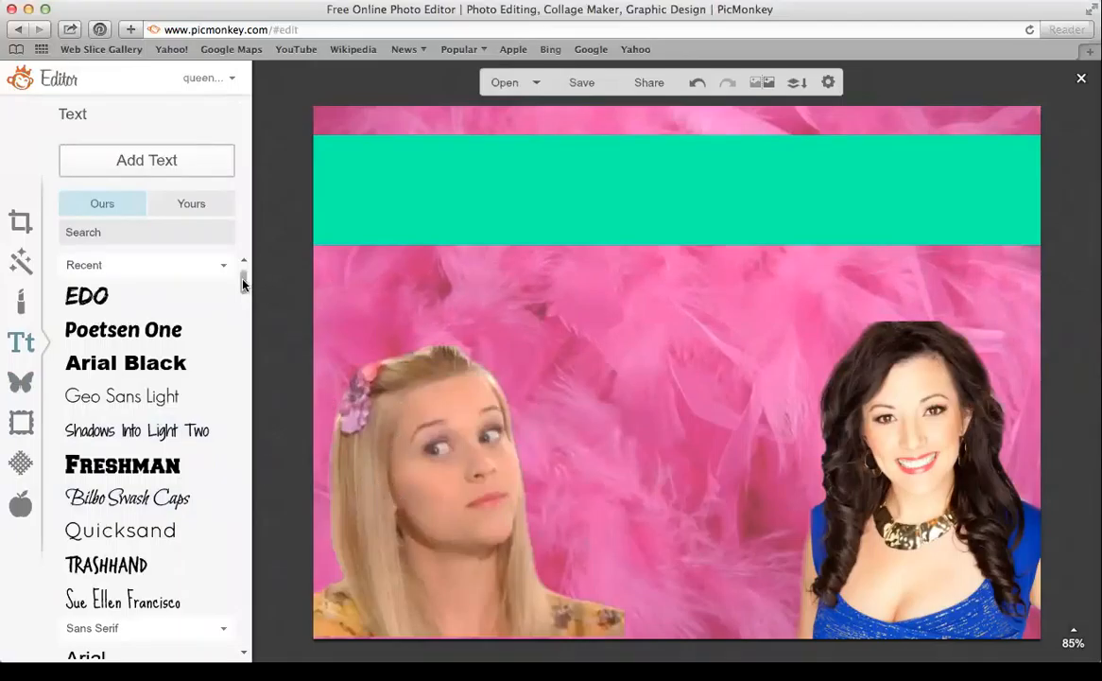
{"action": "left_click", "coordinate": [207, 214]}
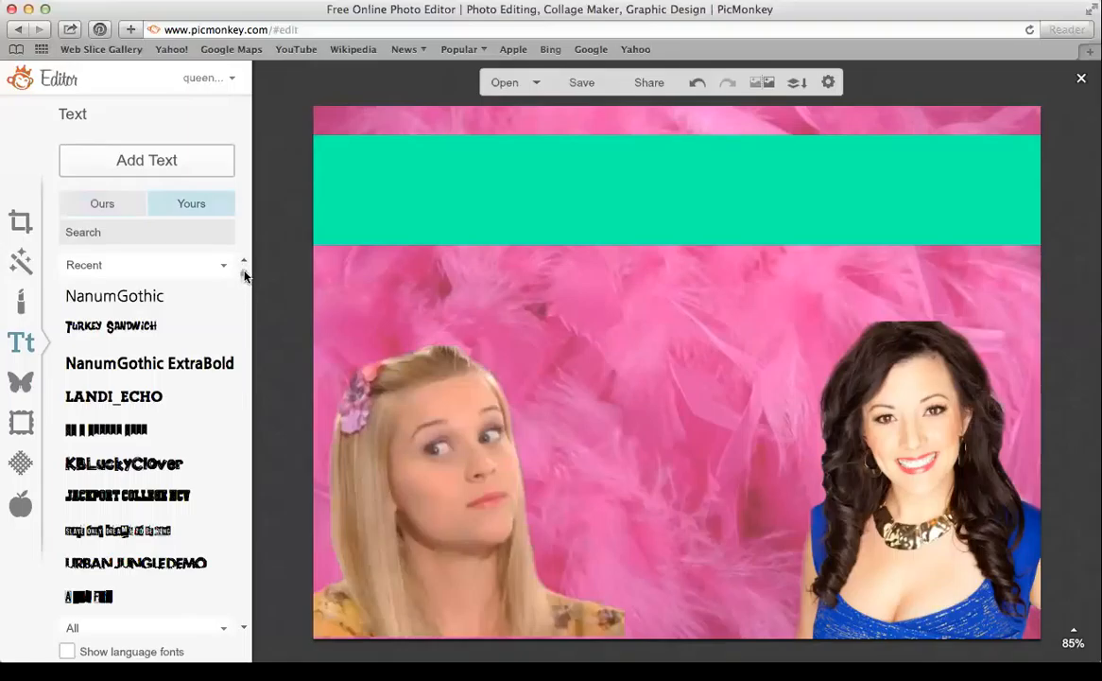
{"action": "left_click", "coordinate": [158, 463]}
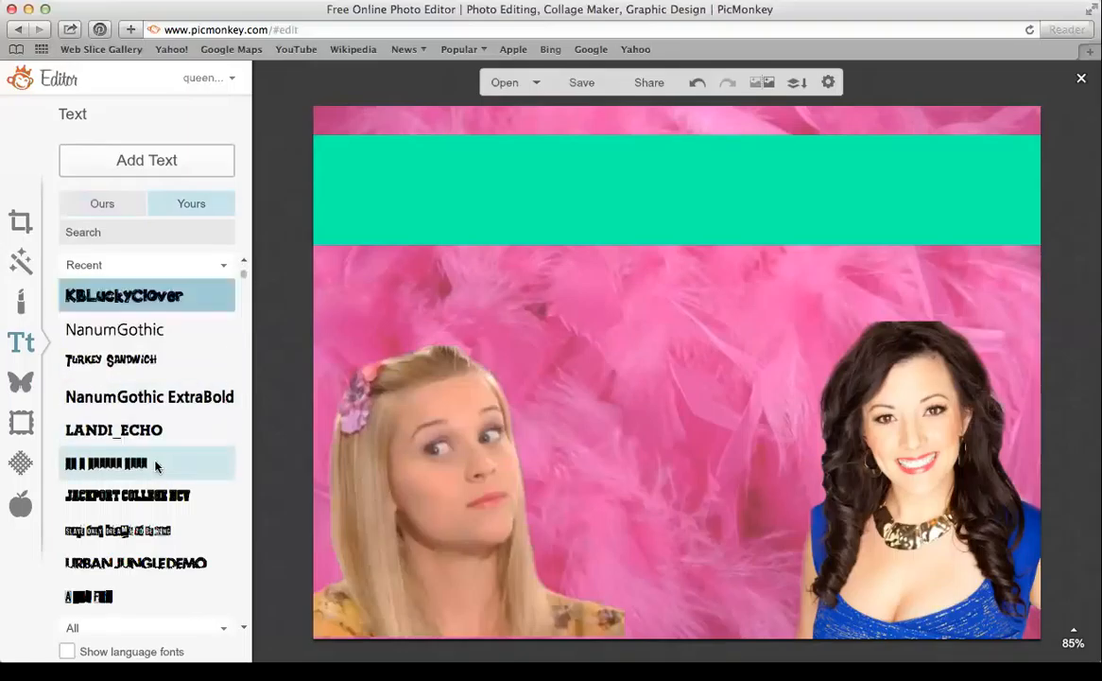
{"action": "left_click", "coordinate": [151, 148]}
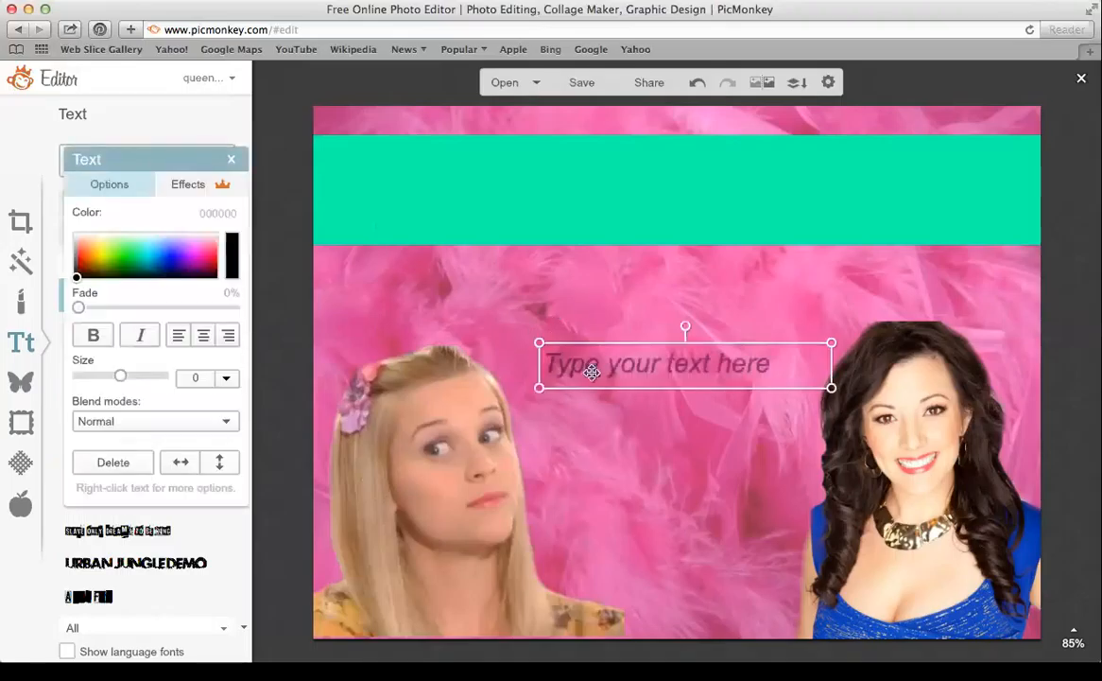
{"action": "left_click", "coordinate": [592, 371]}
{"action": "type", "text": "Bend and "}
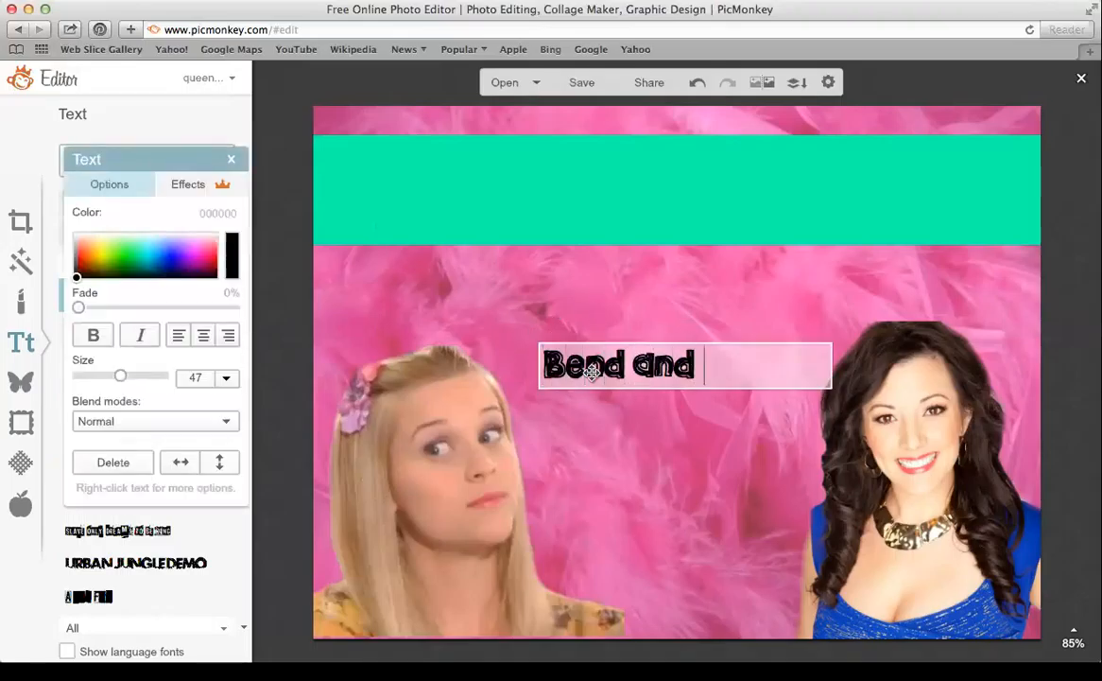
{"action": "type", "text": "Snap Challenge"}
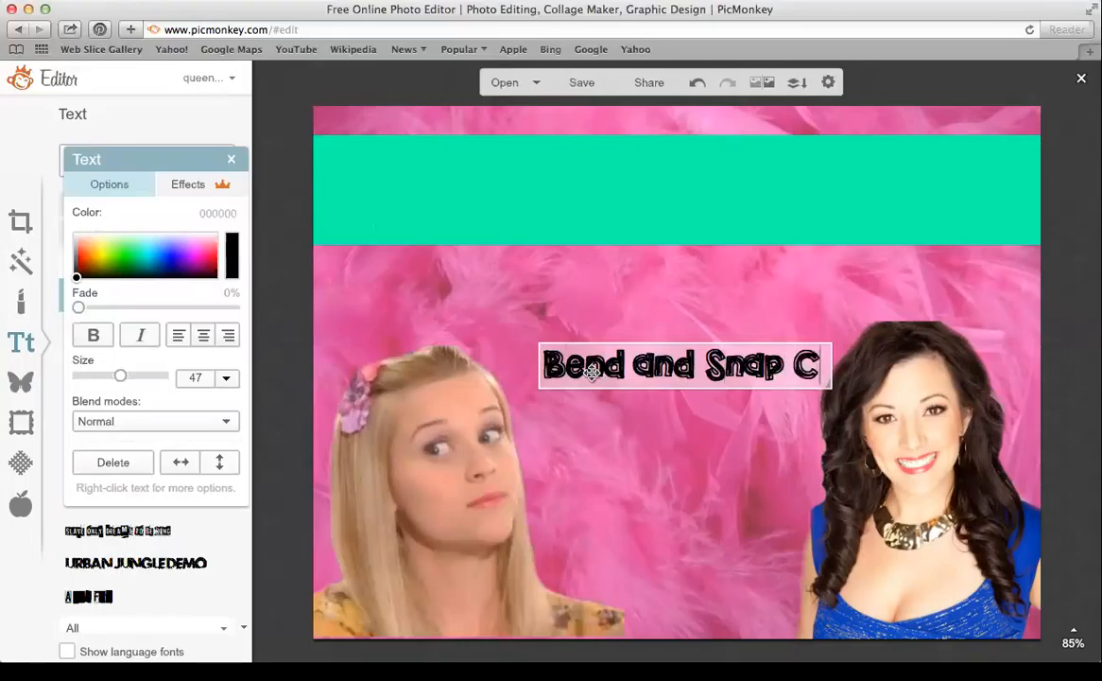
{"action": "left_click", "coordinate": [832, 368]}
Widen the title to one line, move it into the banner, and enlarge it to size 80
{"action": "left_click_drag", "start_coordinate": [832, 368], "coordinate": [985, 366]}
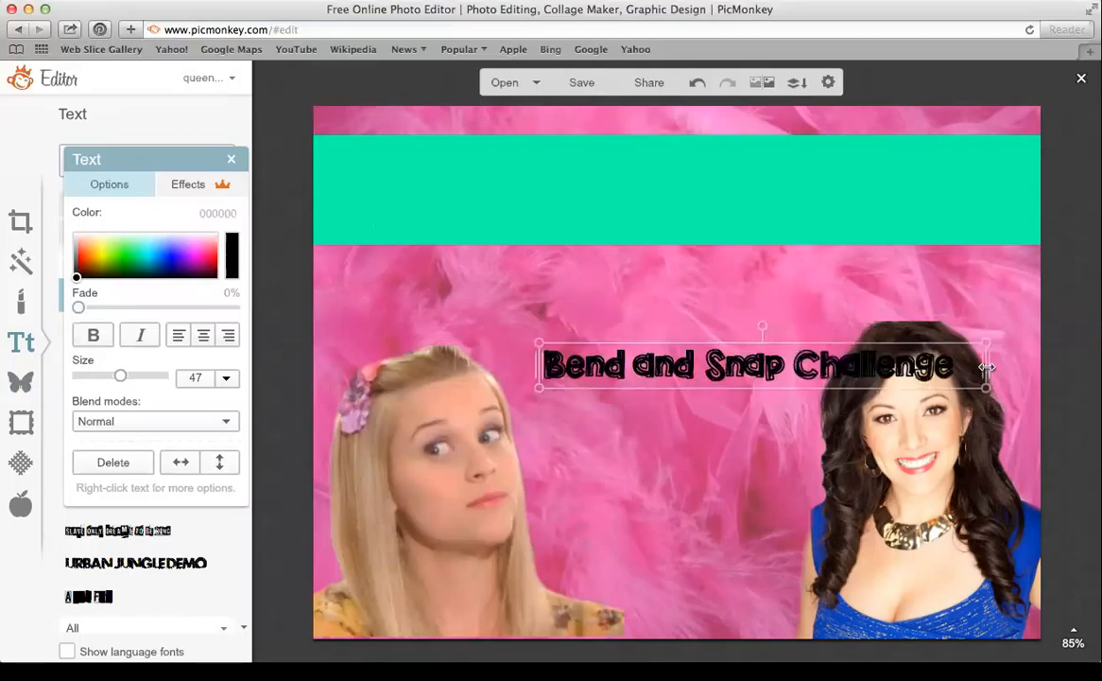
{"action": "left_click_drag", "start_coordinate": [917, 368], "coordinate": [962, 193]}
{"action": "left_click_drag", "start_coordinate": [585, 216], "coordinate": [303, 236]}
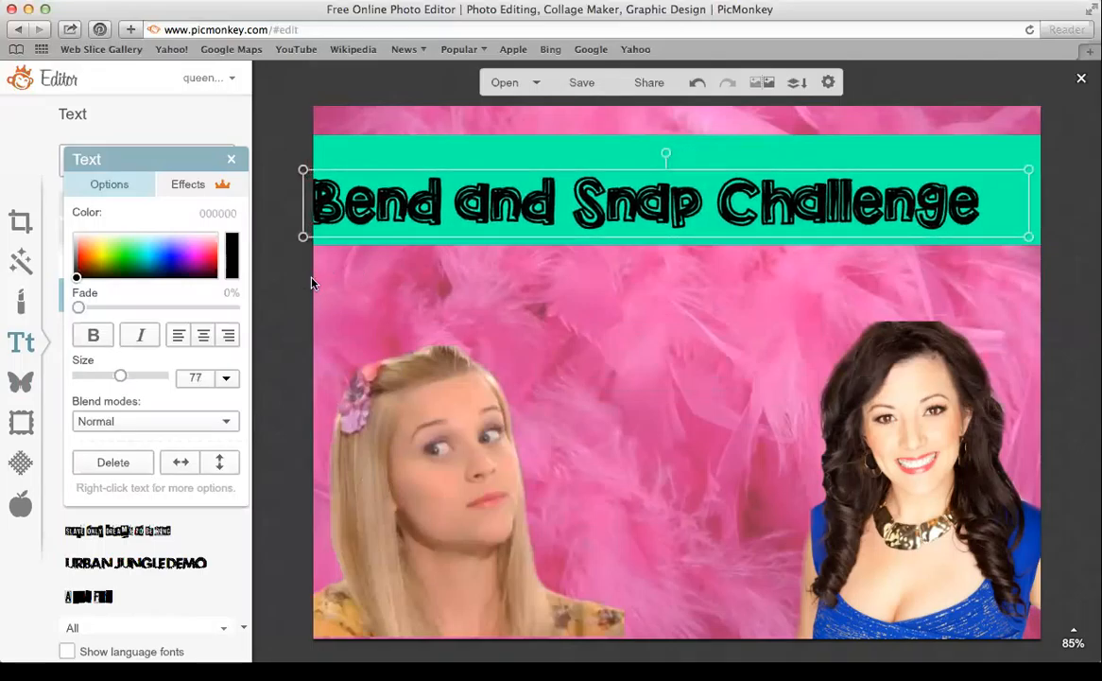
{"action": "left_click_drag", "start_coordinate": [535, 200], "coordinate": [583, 199]}
{"action": "mouse_move", "coordinate": [342, 237]}
{"action": "left_mouse_down"}
{"action": "mouse_move", "coordinate": [305, 242]}
{"action": "mouse_move", "coordinate": [325, 246]}
{"action": "left_mouse_up"}
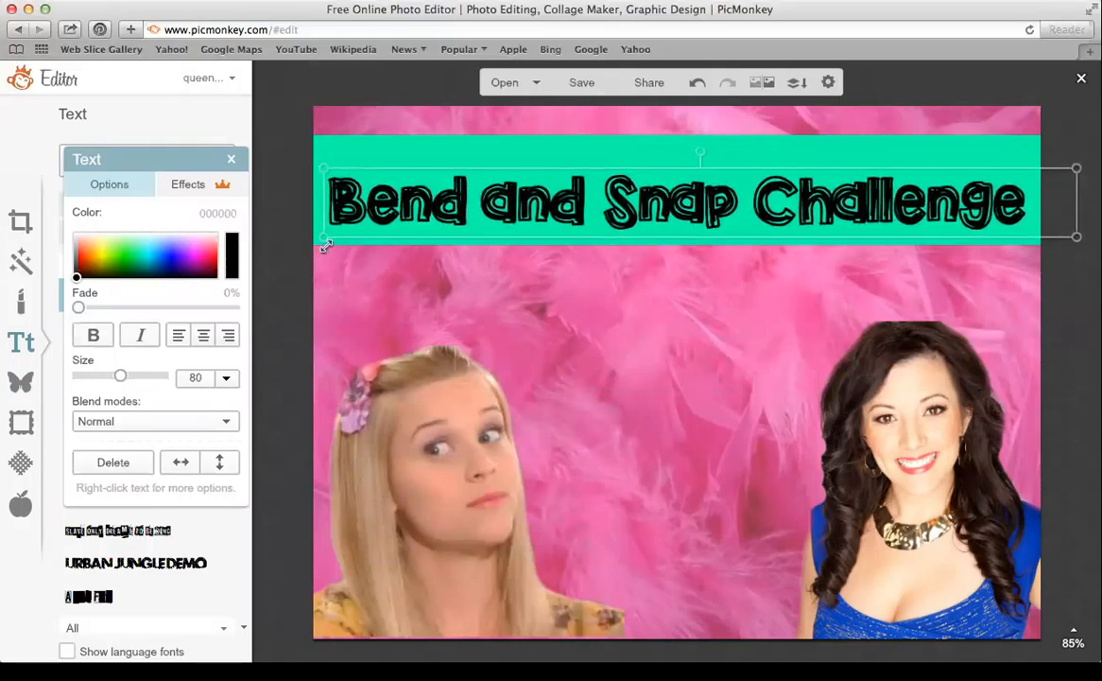
Change the banner's fill colour to pale pink ffccff
{"action": "left_click", "coordinate": [397, 147]}
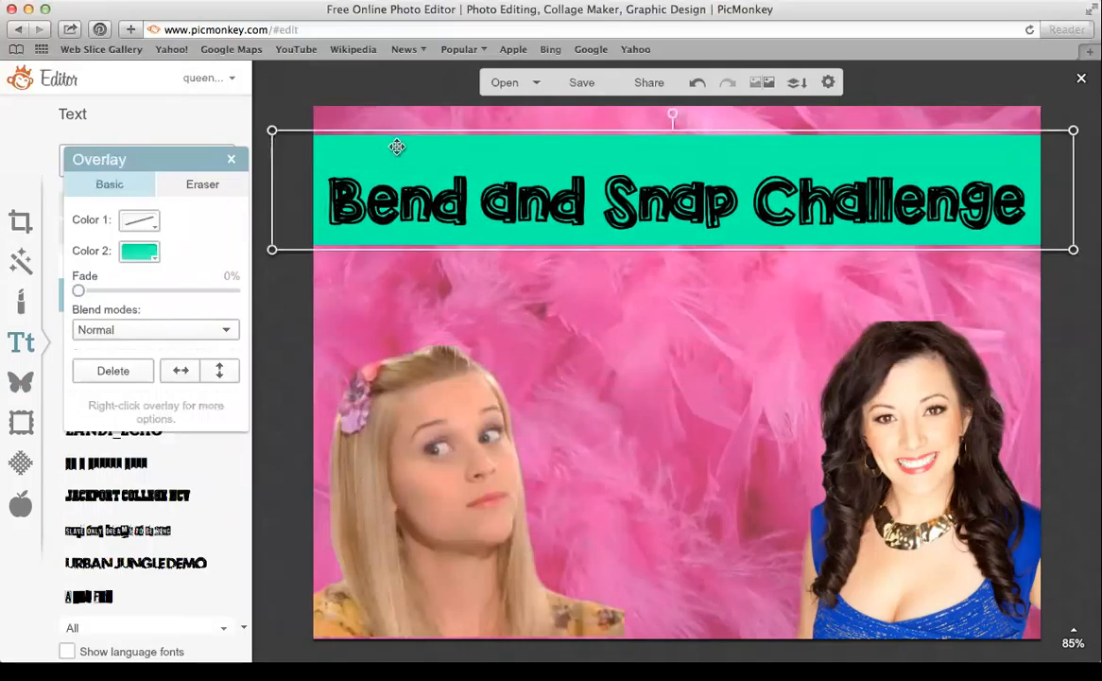
{"action": "left_click", "coordinate": [141, 251]}
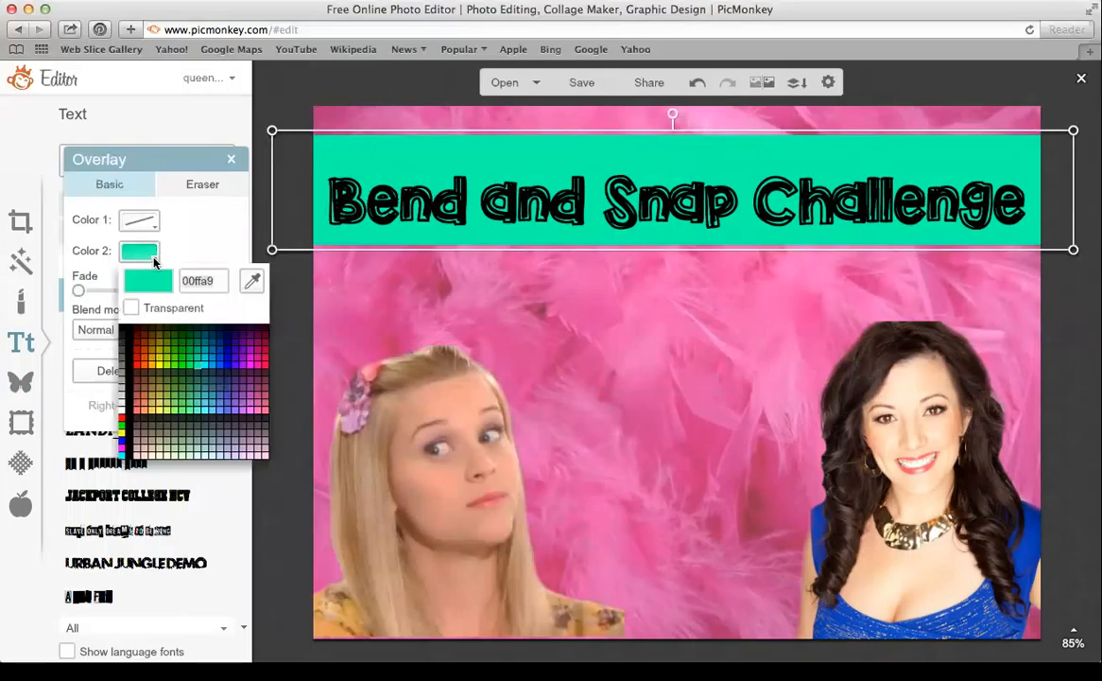
{"action": "left_click", "coordinate": [163, 345]}
{"action": "left_click", "coordinate": [221, 364]}
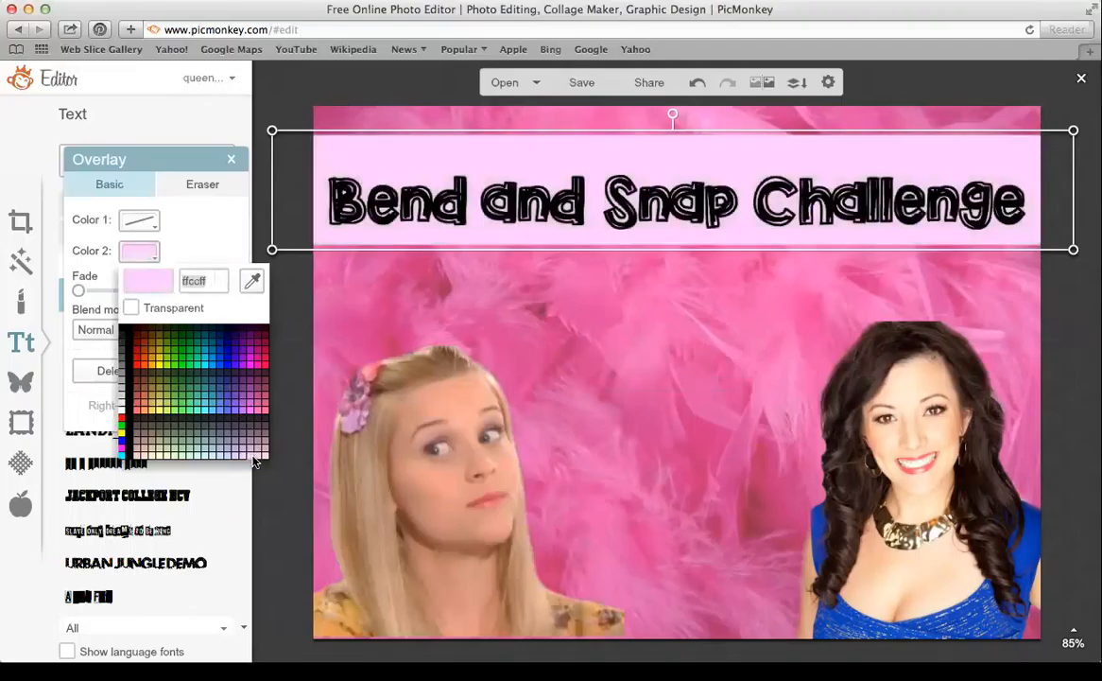
{"action": "left_click", "coordinate": [254, 460]}
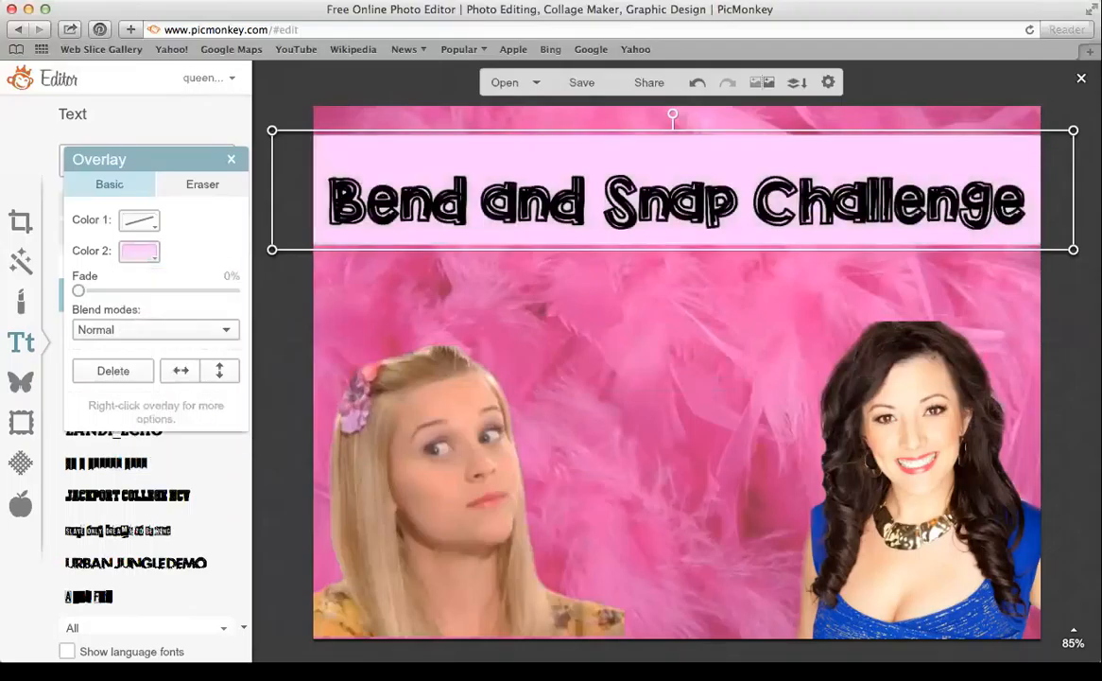
{"action": "left_click", "coordinate": [231, 162]}
Nudge the title slightly right and down to recentre it in the banner
{"action": "left_click", "coordinate": [441, 210]}
{"action": "left_click_drag", "start_coordinate": [441, 210], "coordinate": [441, 217]}
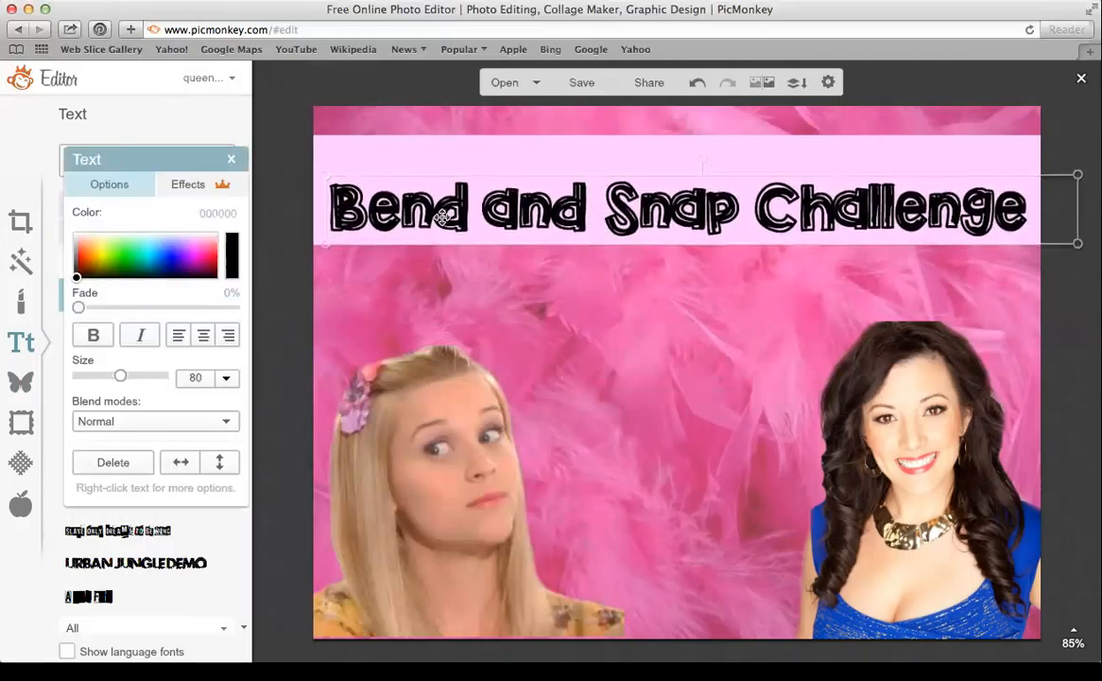
{"action": "left_click", "coordinate": [231, 160]}
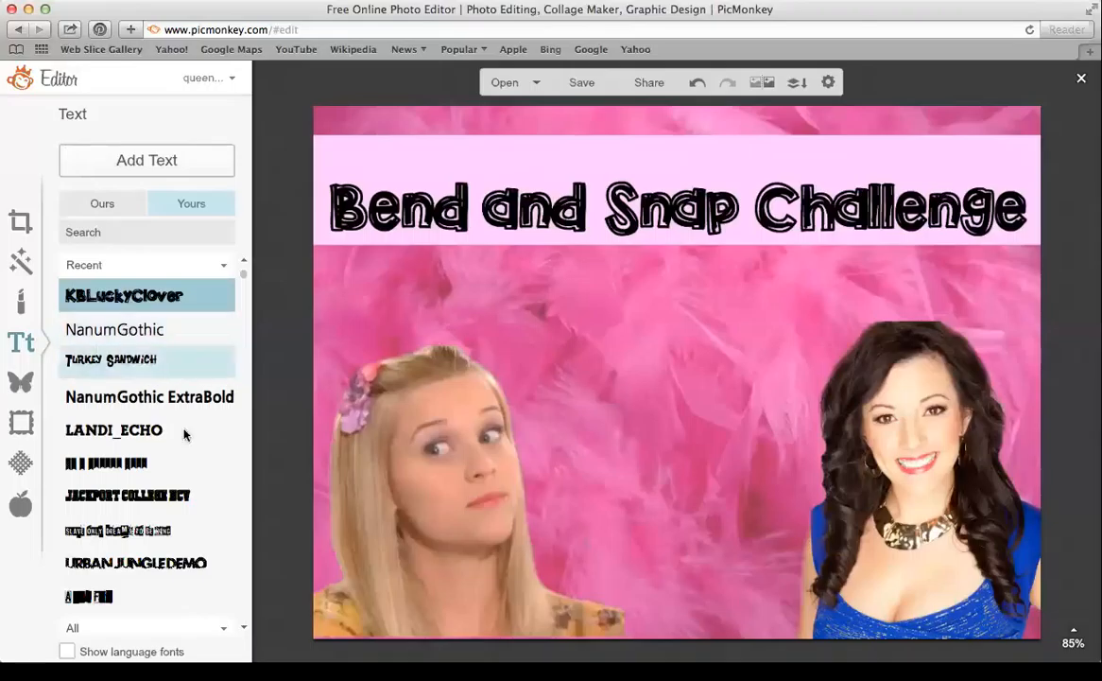
Add a Shadows Into Light Two text box reading 'Bruiser Woods'
{"action": "left_click", "coordinate": [118, 216]}
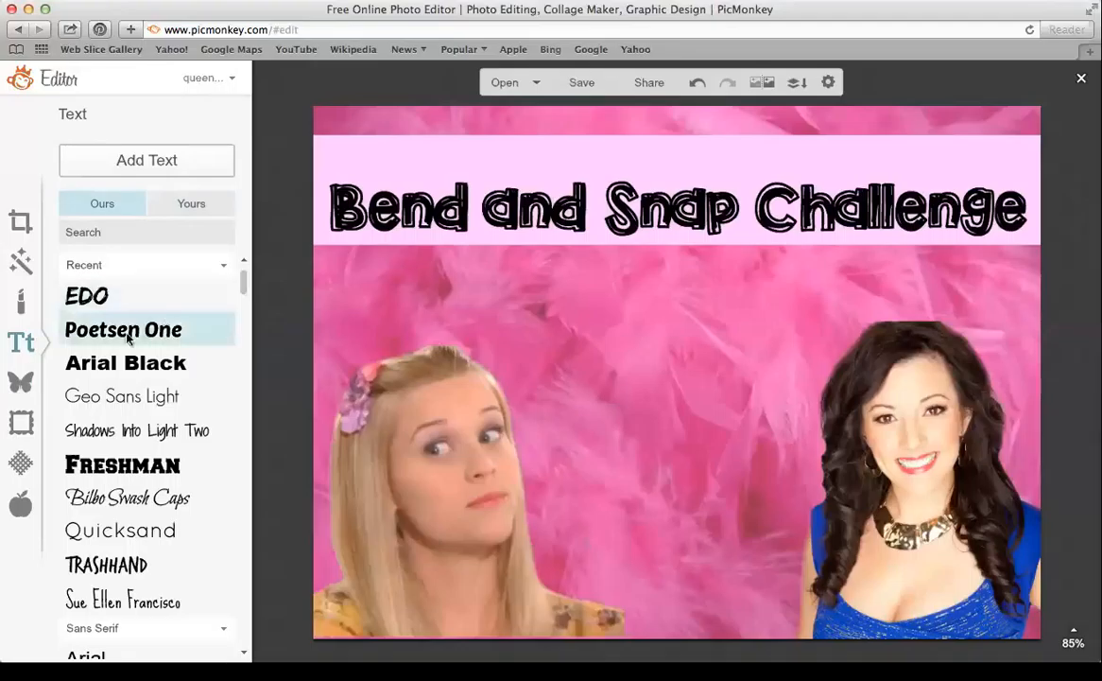
{"action": "left_click", "coordinate": [137, 430]}
{"action": "left_click", "coordinate": [146, 160]}
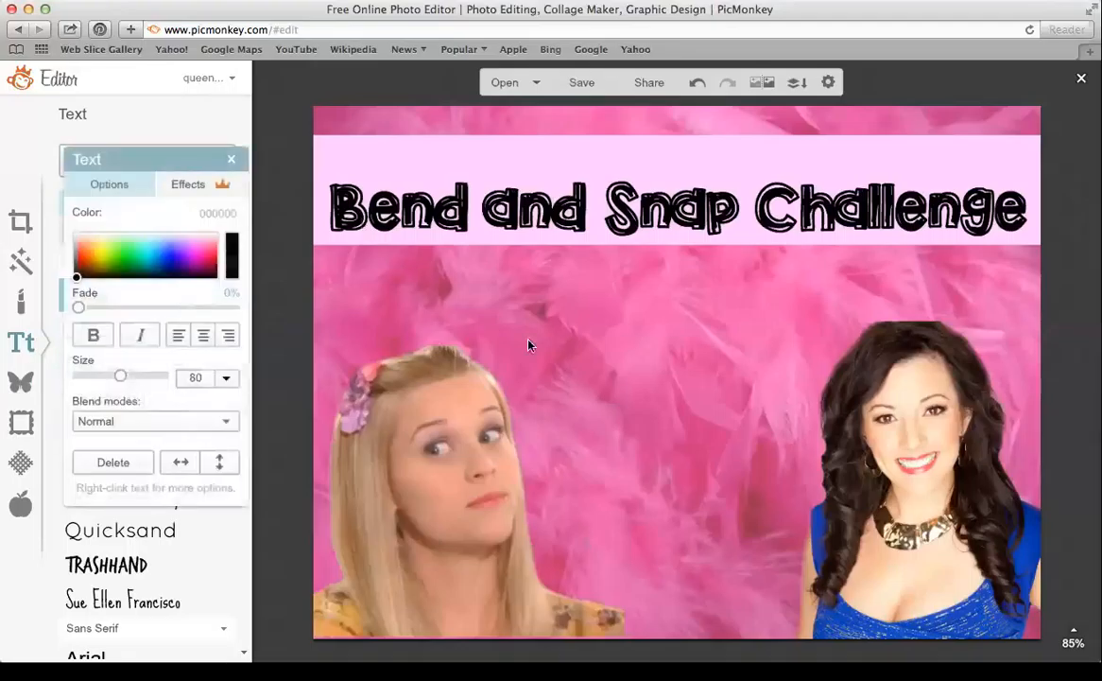
{"action": "type", "text": "Elle Wo"}
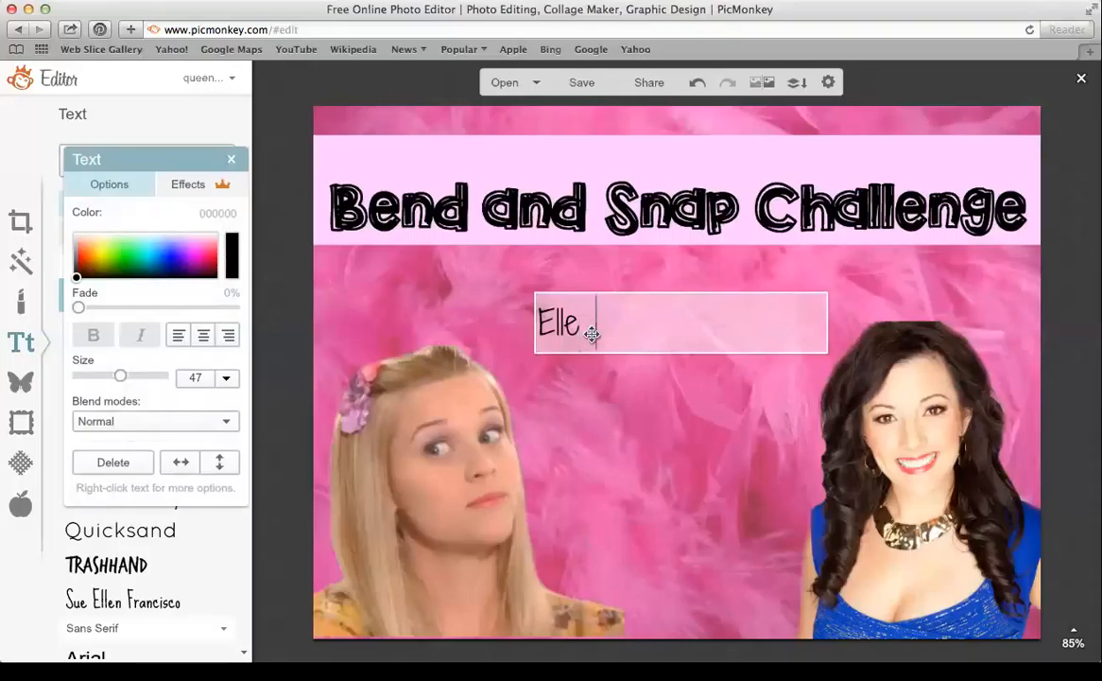
{"action": "key", "text": "BackSpace"}
{"action": "key", "text": "BackSpace"}
{"action": "type", "text": "B"}
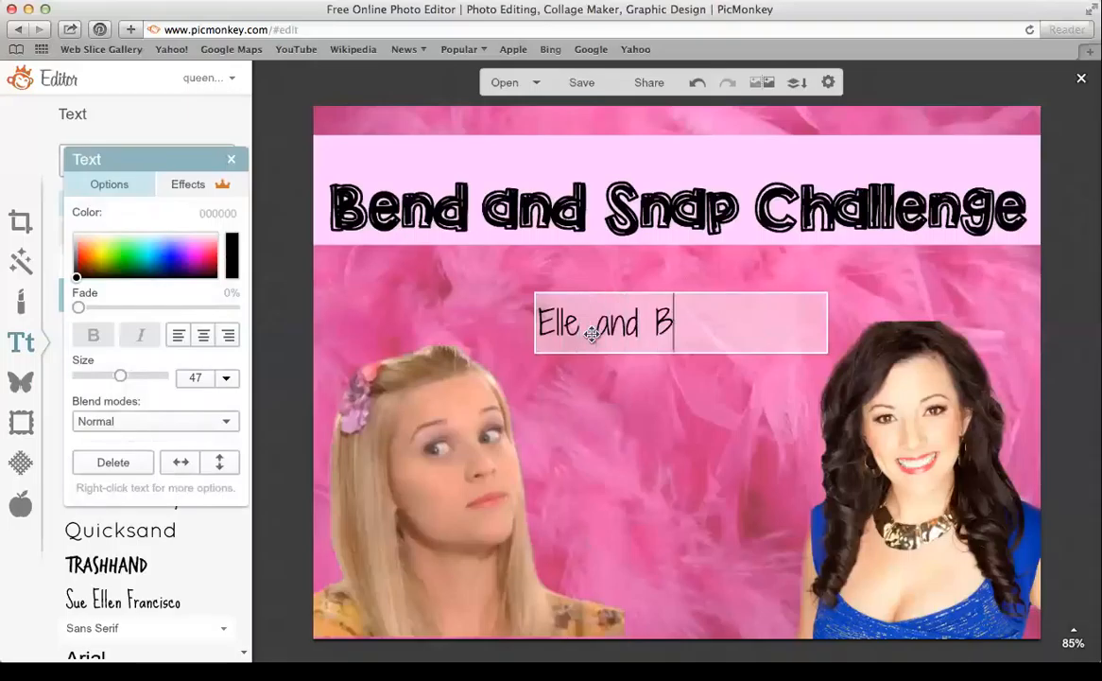
{"action": "type", "text": "ruiser Woods"}
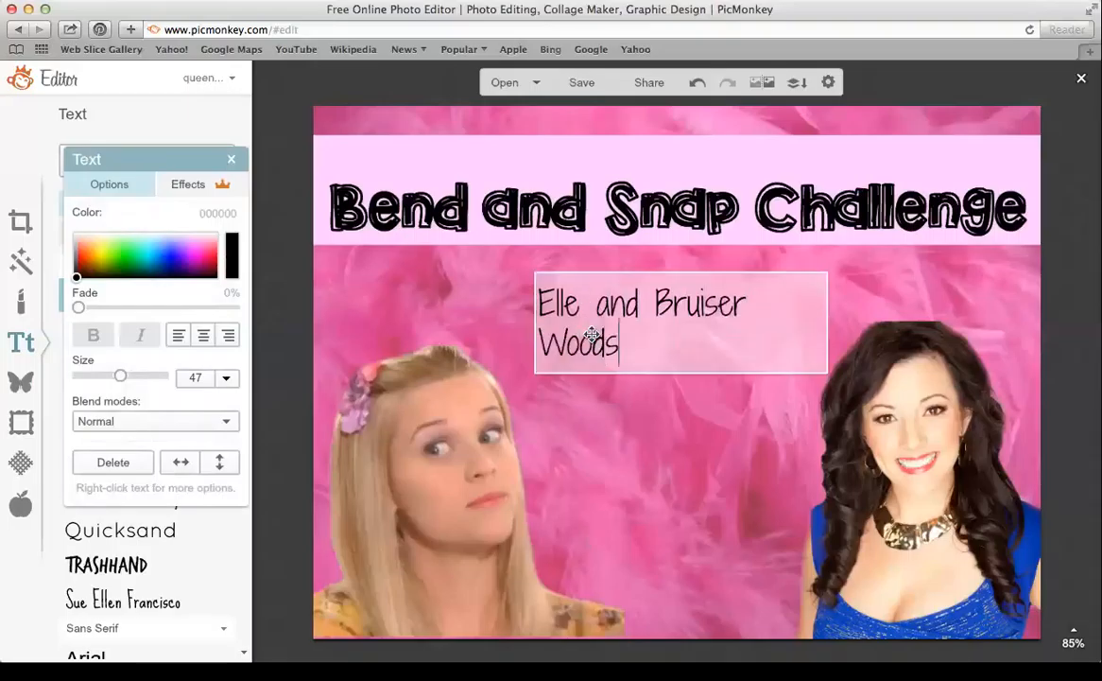
{"action": "left_click", "coordinate": [828, 333]}
Widen the caption, scale it to size 25, and place it above the title
{"action": "left_click_drag", "start_coordinate": [828, 333], "coordinate": [765, 327]}
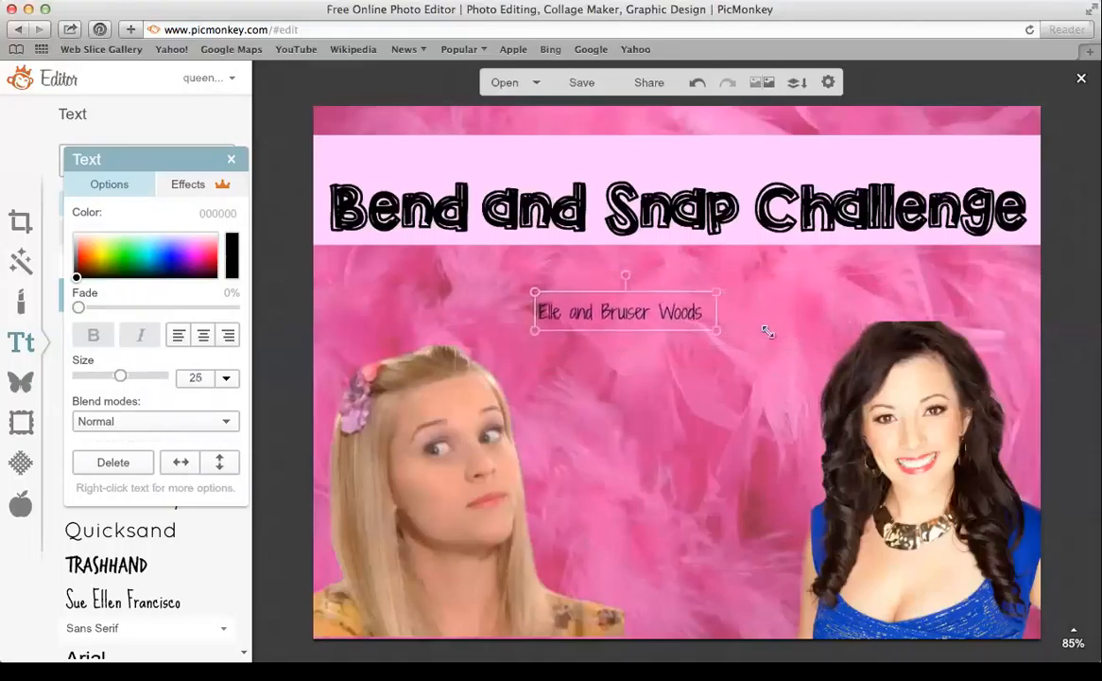
{"action": "left_click_drag", "start_coordinate": [677, 312], "coordinate": [490, 168]}
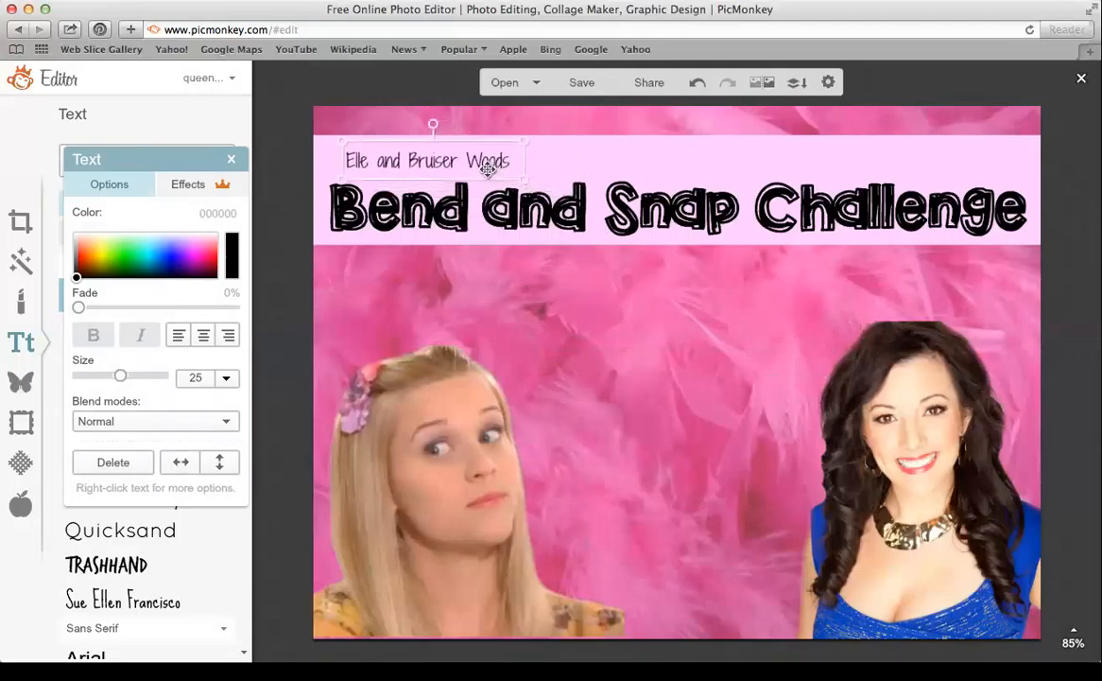
{"action": "left_click", "coordinate": [234, 160]}
Browse the Dashed & Lined, Pushpins and Correction Marks overlay categories for a line shape
{"action": "left_click", "coordinate": [21, 381]}
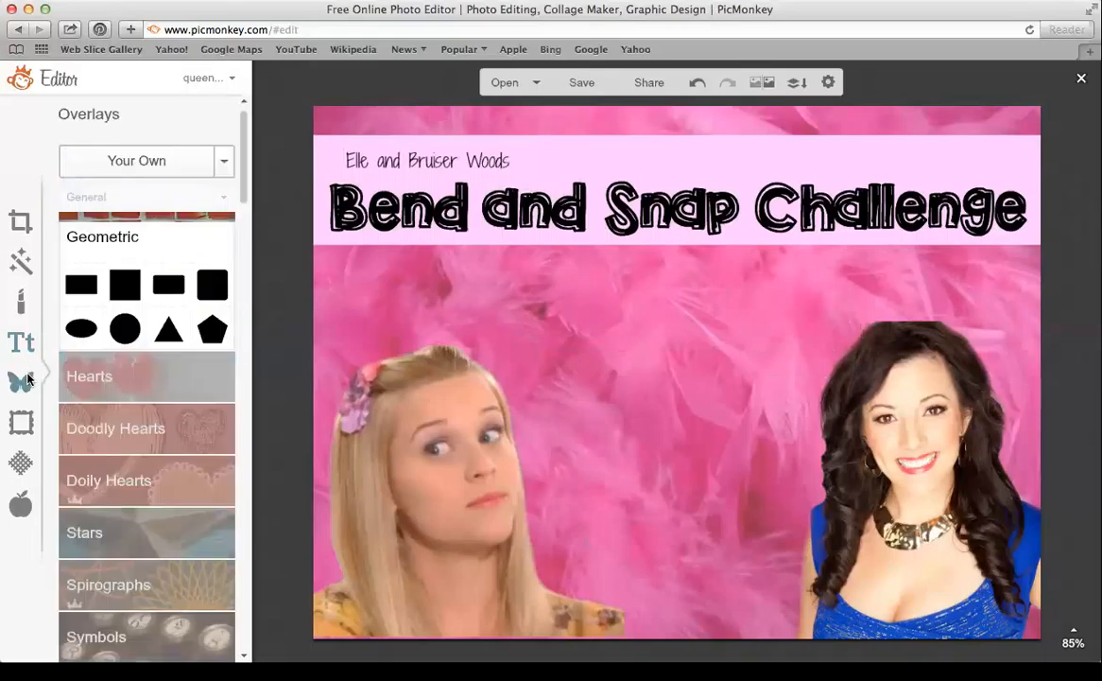
{"action": "scroll", "coordinate": [244, 236], "scroll_direction": "down", "scroll_amount": 5}
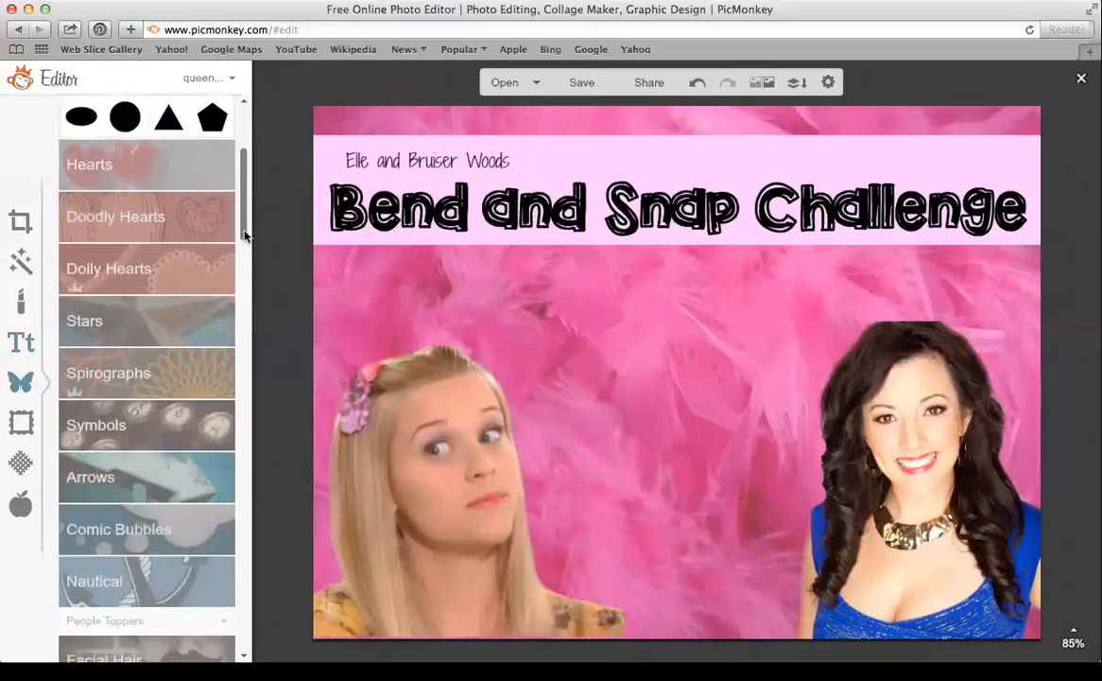
{"action": "left_click_drag", "start_coordinate": [243, 235], "coordinate": [253, 428]}
{"action": "left_click", "coordinate": [200, 430]}
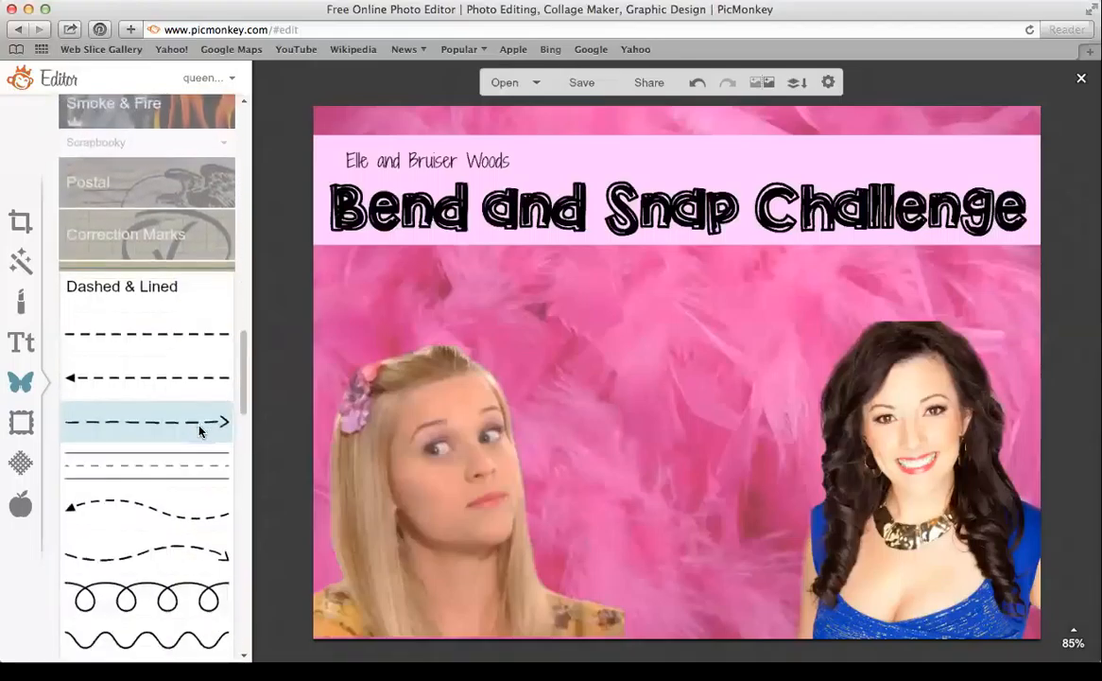
{"action": "left_click_drag", "start_coordinate": [243, 401], "coordinate": [239, 425]}
{"action": "left_click", "coordinate": [174, 457]}
{"action": "scroll", "coordinate": [217, 362], "scroll_direction": "up", "scroll_amount": 5}
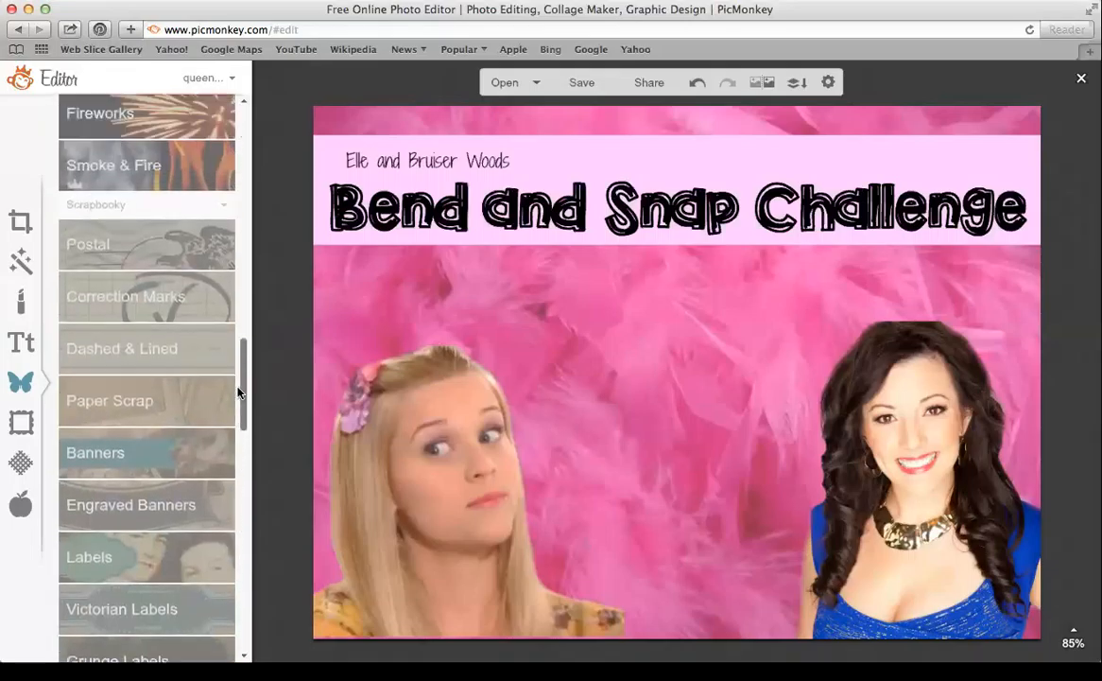
{"action": "left_click", "coordinate": [192, 333]}
{"action": "scroll", "coordinate": [241, 400], "scroll_direction": "up", "scroll_amount": 1}
{"action": "left_click_drag", "start_coordinate": [241, 401], "coordinate": [226, 171]}
Add a black Geometric rectangle, flatten it into a thin line, and stretch it across the caption
{"action": "left_click", "coordinate": [140, 222]}
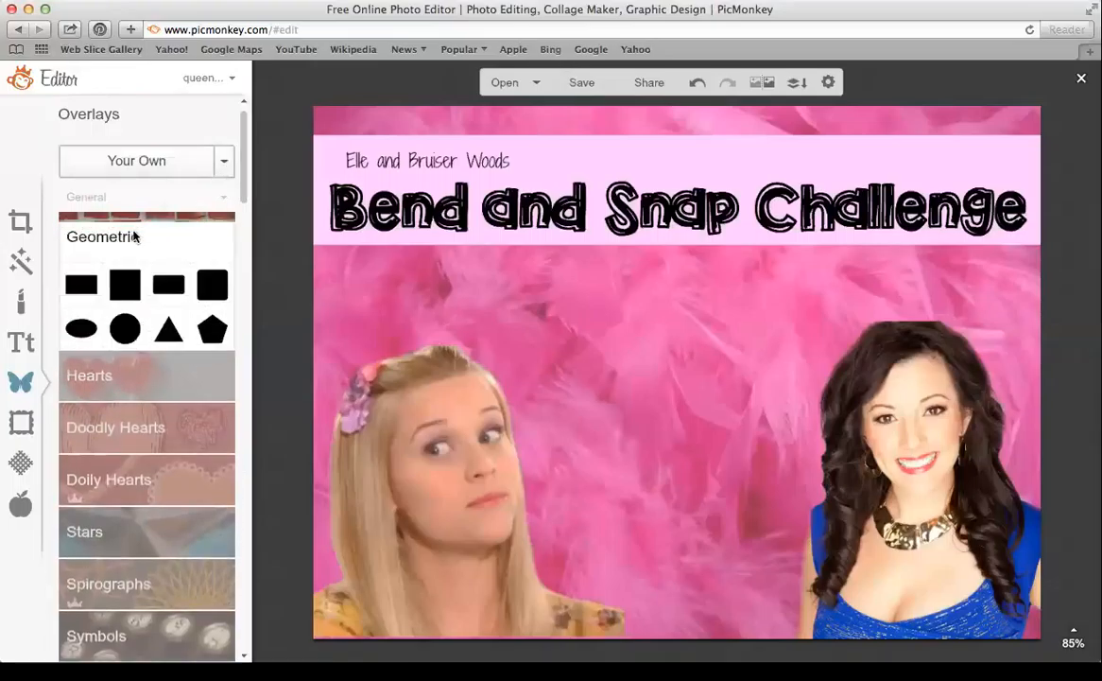
{"action": "left_click", "coordinate": [85, 282]}
{"action": "left_click_drag", "start_coordinate": [679, 363], "coordinate": [678, 291]}
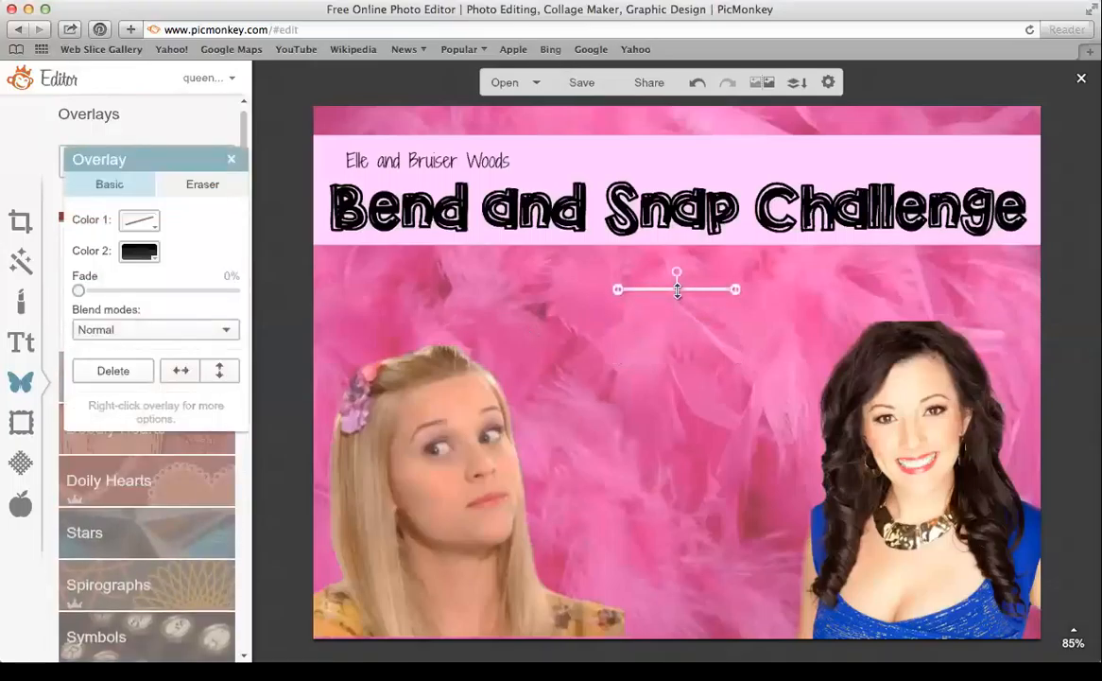
{"action": "left_click", "coordinate": [691, 310]}
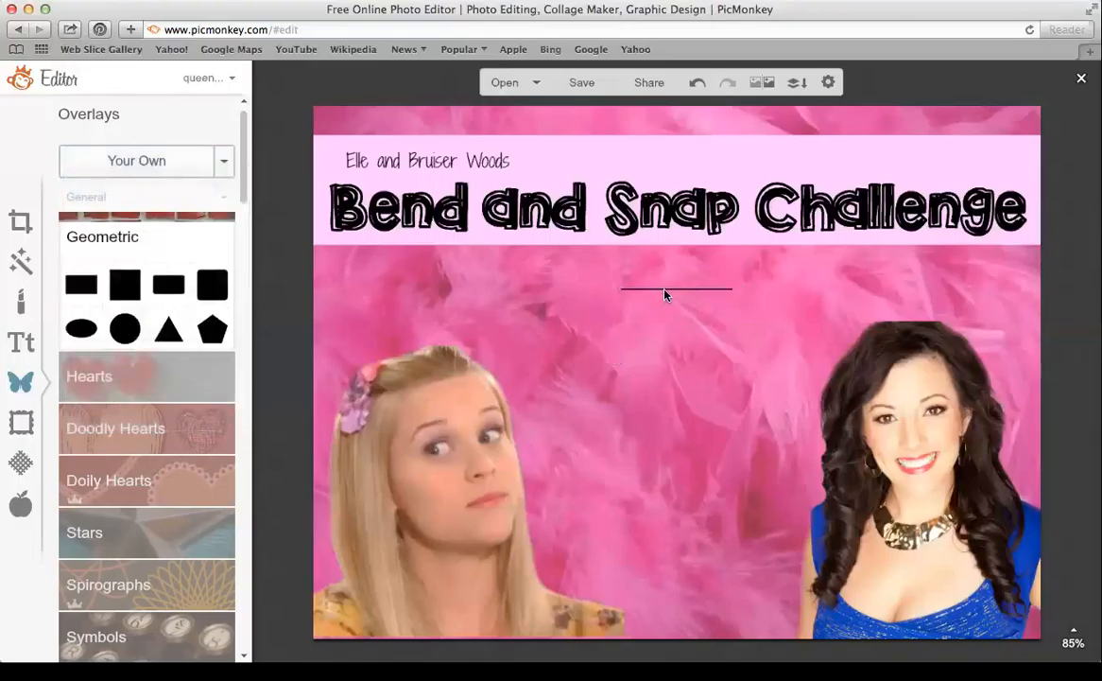
{"action": "left_click_drag", "start_coordinate": [654, 287], "coordinate": [366, 161]}
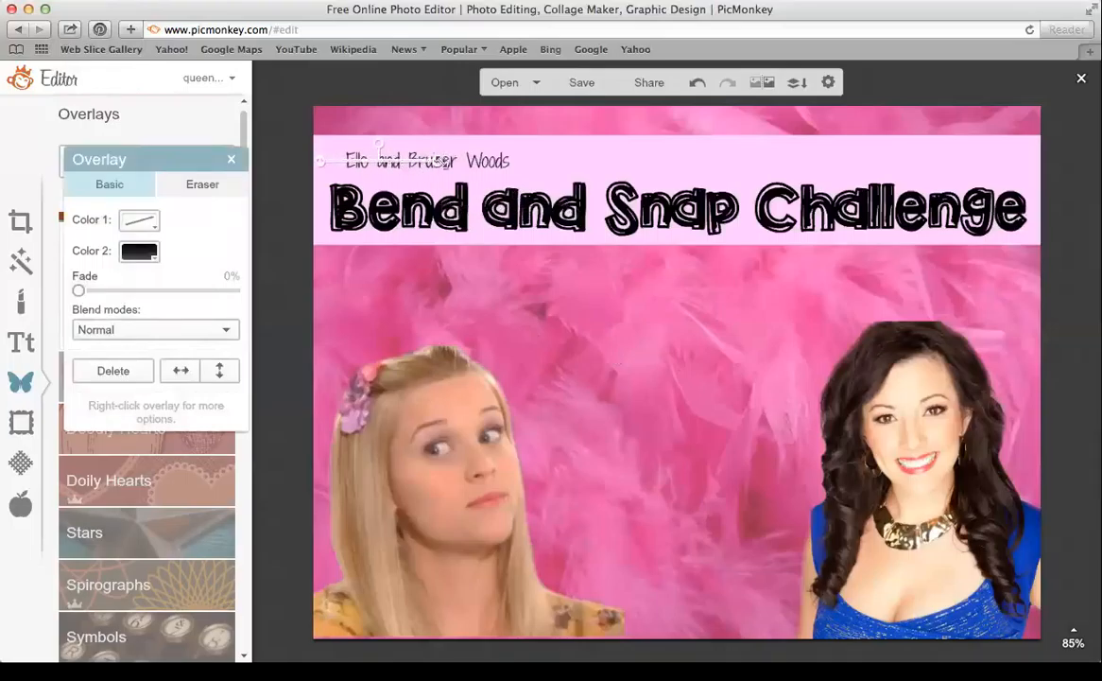
{"action": "left_click_drag", "start_coordinate": [441, 159], "coordinate": [531, 160]}
{"action": "left_click", "coordinate": [232, 161]}
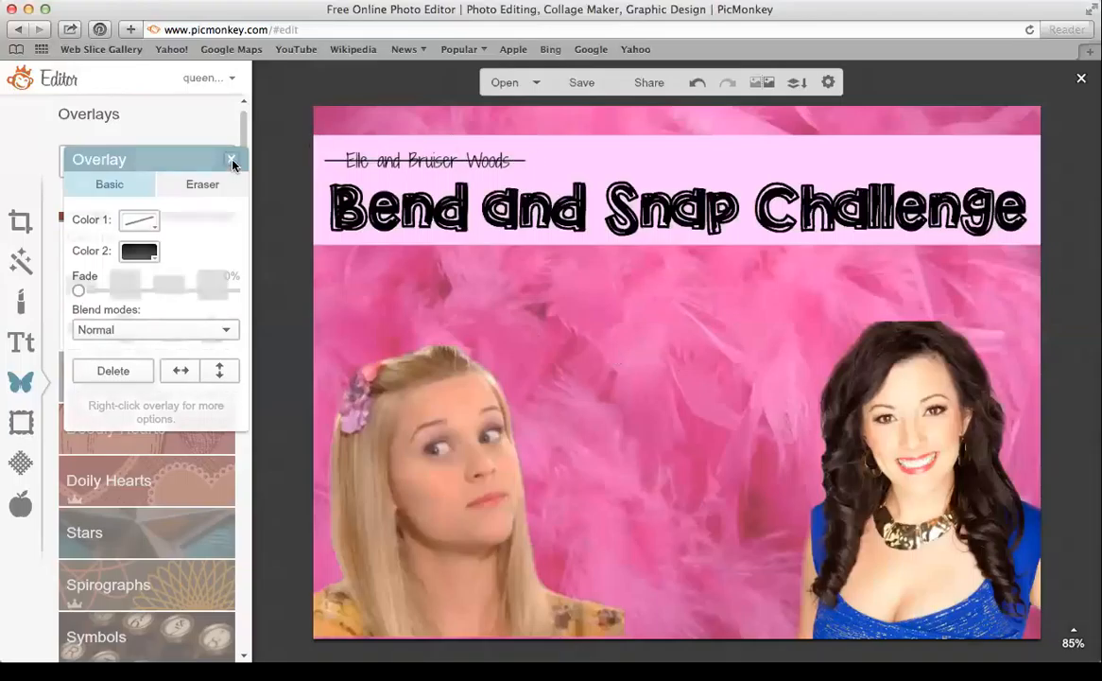
Add a new text box containing the hosts' names
{"action": "left_click", "coordinate": [23, 341]}
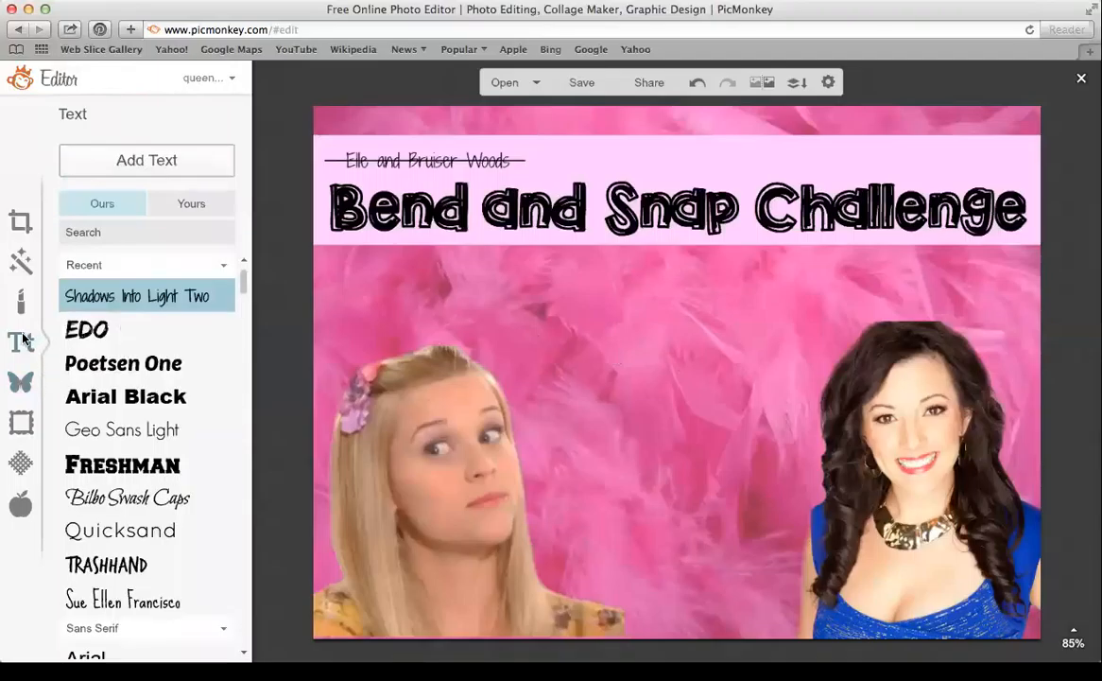
{"action": "left_click", "coordinate": [160, 159]}
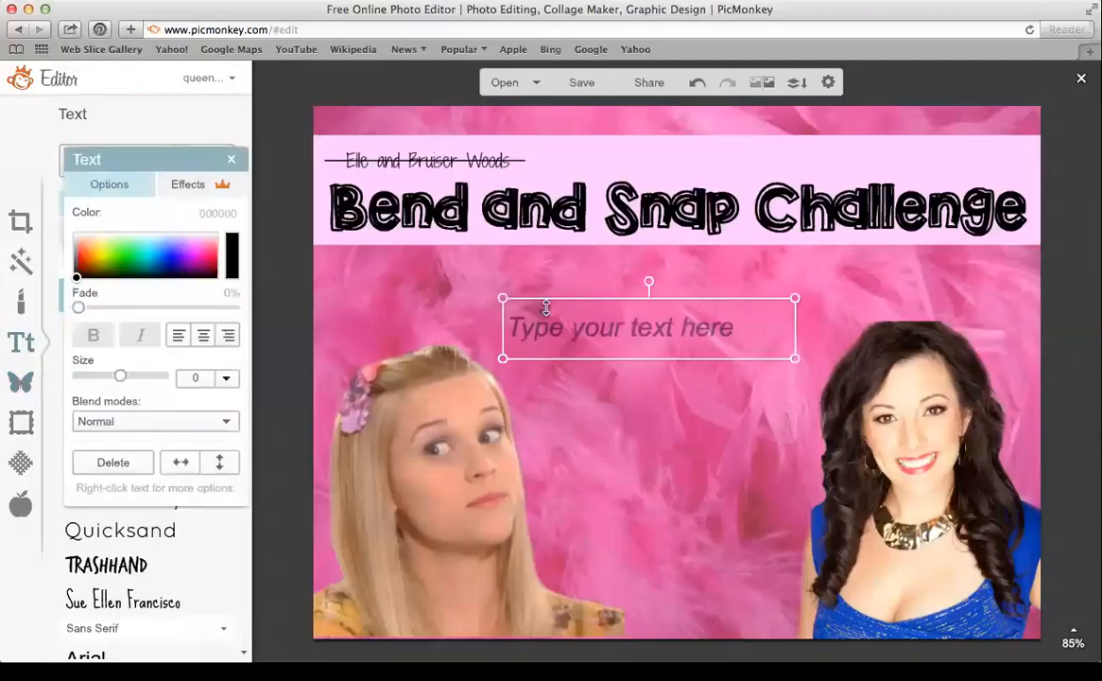
{"action": "left_click", "coordinate": [601, 337]}
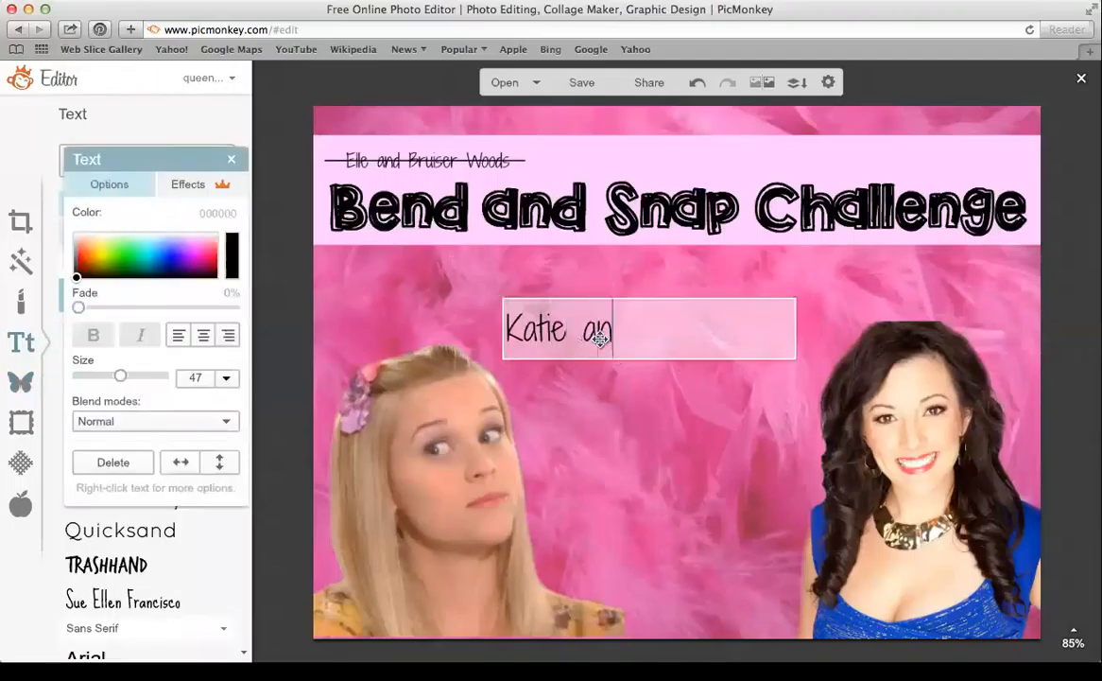
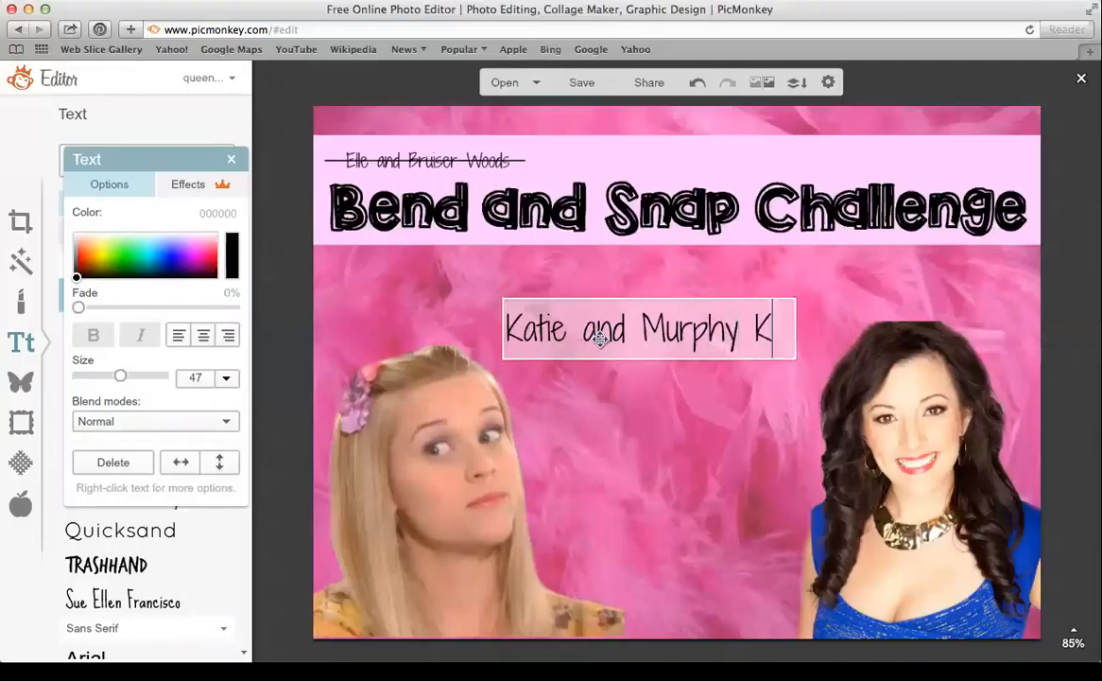
{"action": "left_click", "coordinate": [795, 338]}
{"action": "left_click_drag", "start_coordinate": [795, 337], "coordinate": [743, 165]}
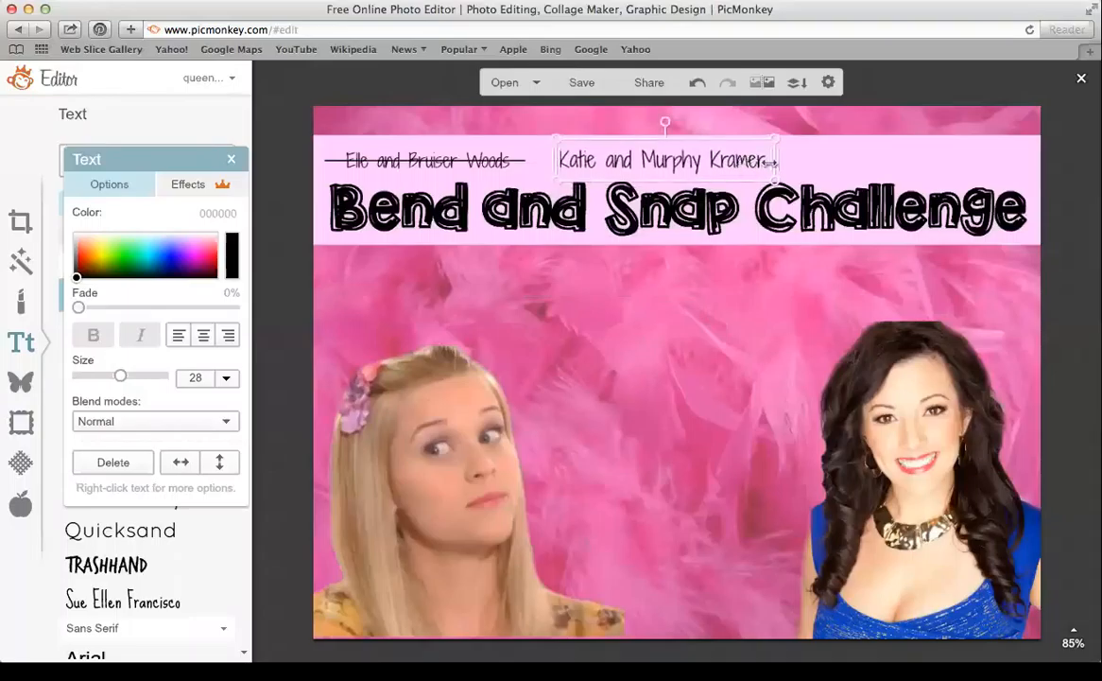
Widen the caption across the top strip and append 'Present the' after the names
{"action": "left_click", "coordinate": [770, 162]}
{"action": "left_click", "coordinate": [775, 164]}
{"action": "left_click_drag", "start_coordinate": [775, 162], "coordinate": [966, 167]}
{"action": "left_click", "coordinate": [801, 169]}
{"action": "left_click", "coordinate": [800, 168]}
{"action": "type", "text": "Present the"}
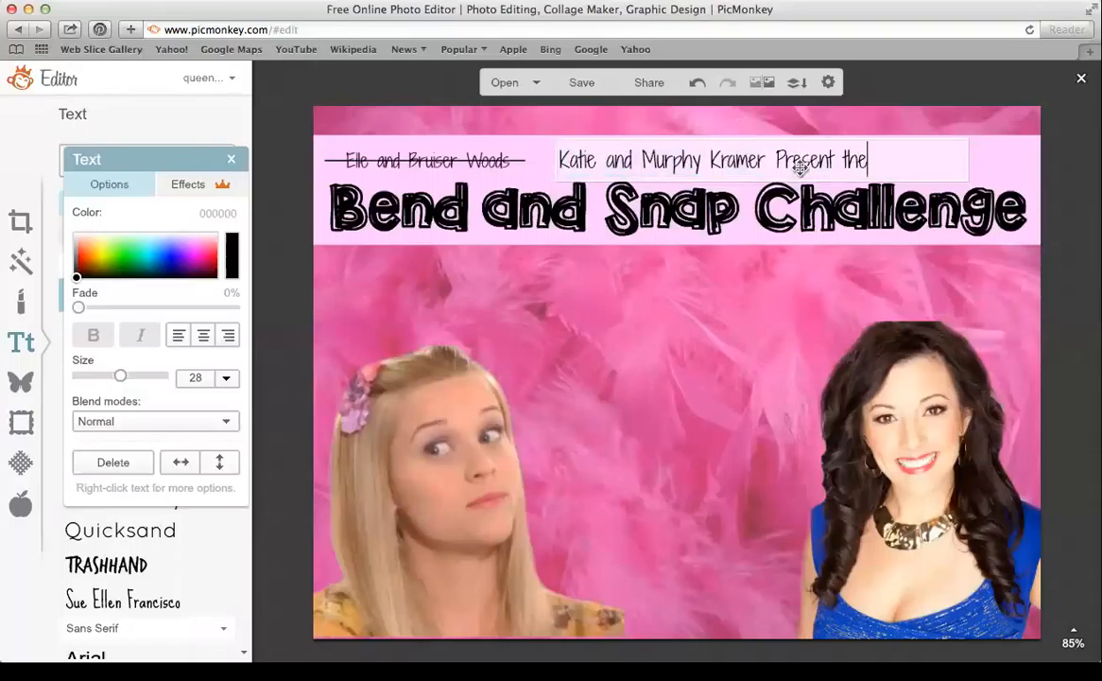
{"action": "left_click", "coordinate": [736, 286]}
{"action": "left_click_drag", "start_coordinate": [718, 162], "coordinate": [709, 161]}
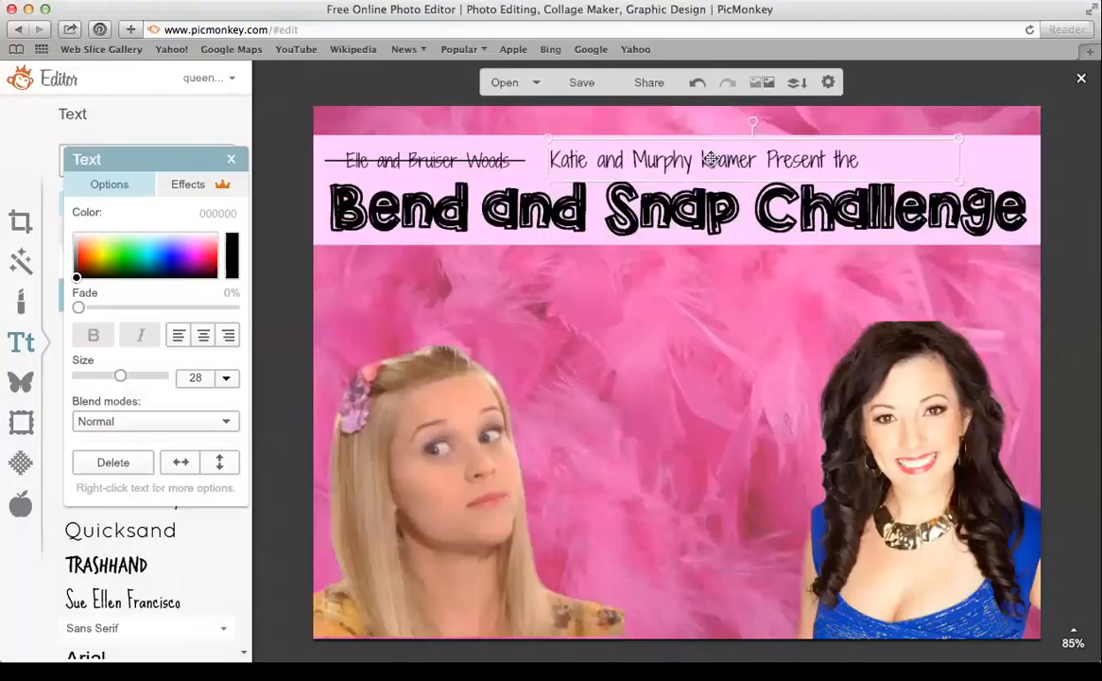
{"action": "left_click", "coordinate": [230, 160]}
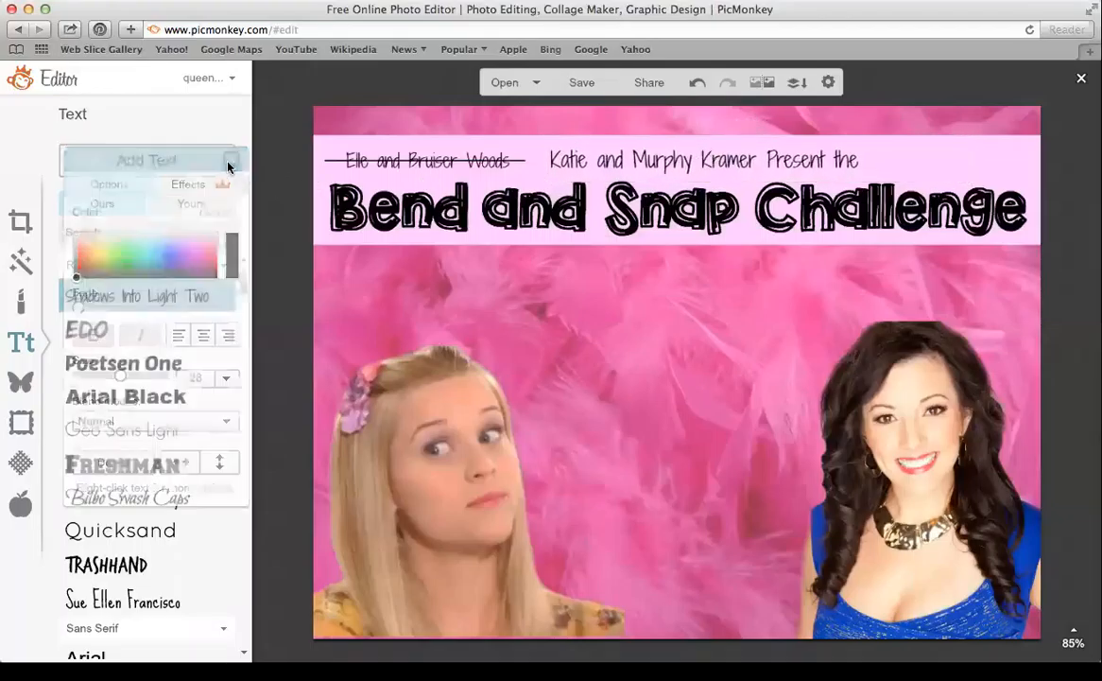
In a new browser tab, load picmonkey.com and choose the chihuahua screenshot from the Desktop
{"action": "left_click", "coordinate": [23, 381]}
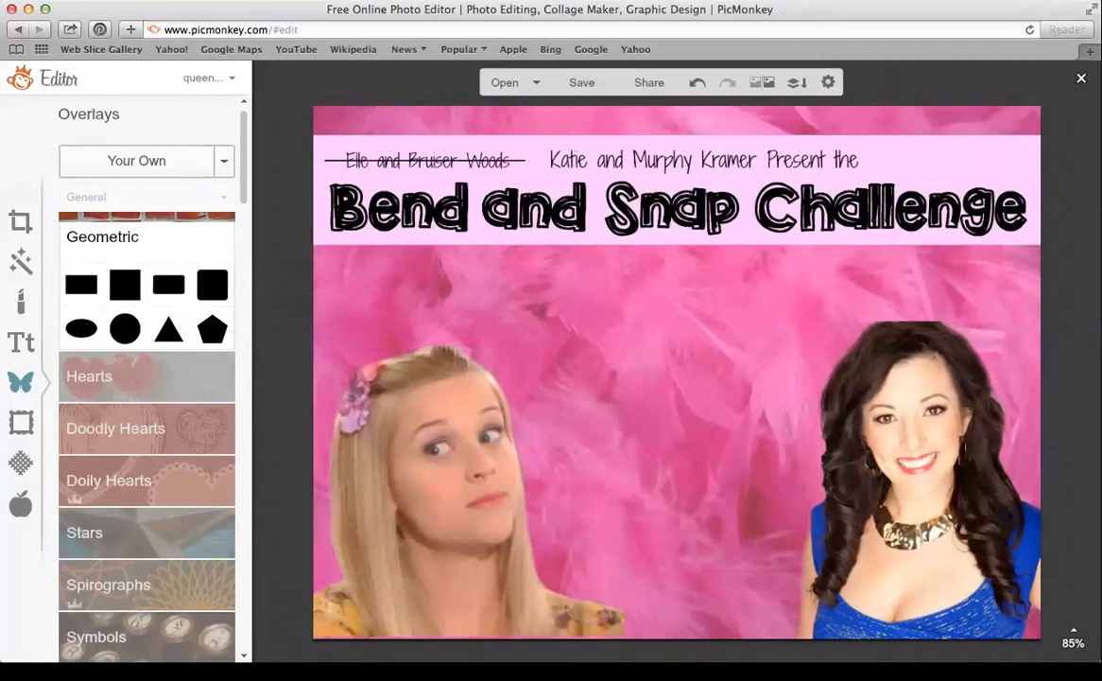
{"action": "key", "text": "super+t"}
{"action": "type", "text": "picmonkey.com"}
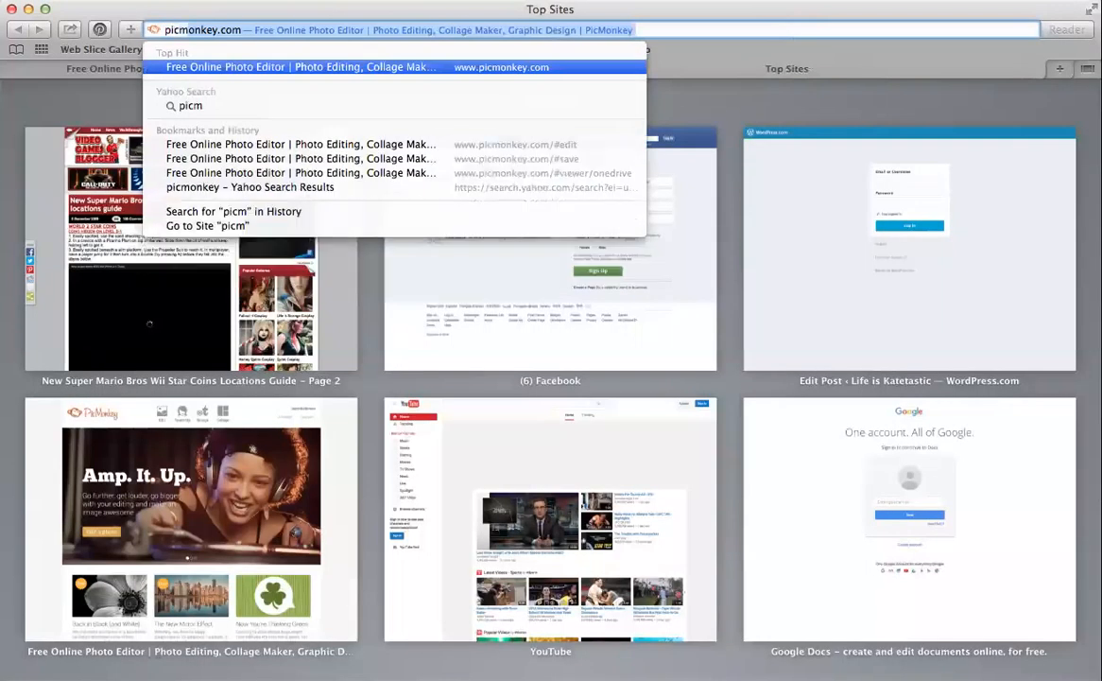
{"action": "key", "text": "Return"}
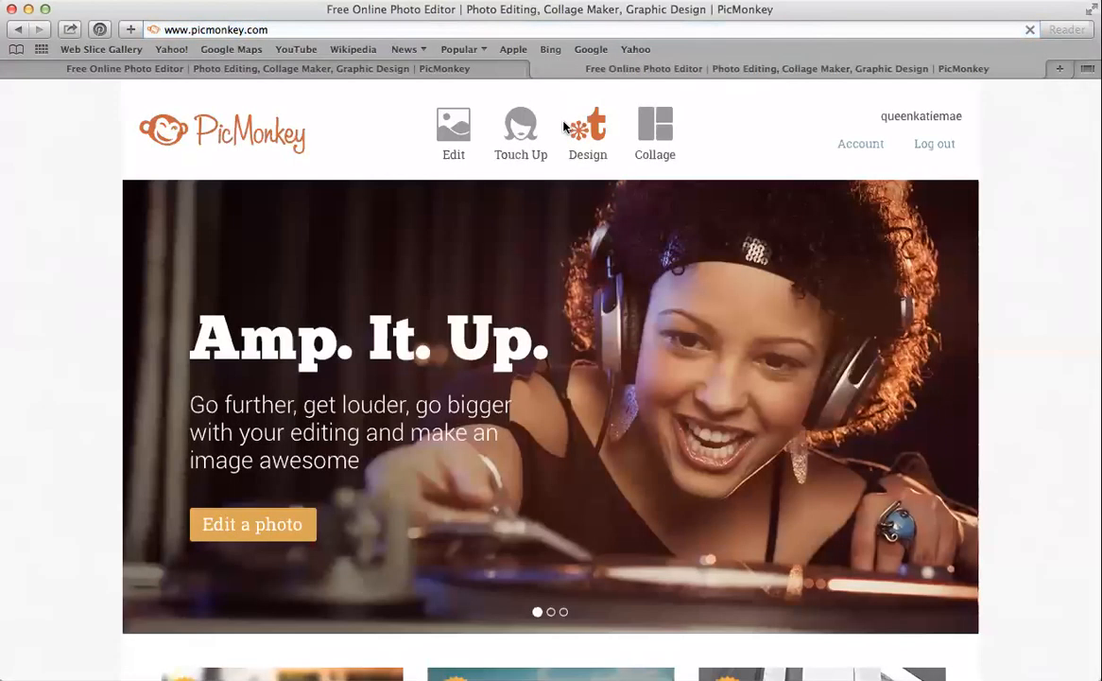
{"action": "mouse_move", "coordinate": [469, 129]}
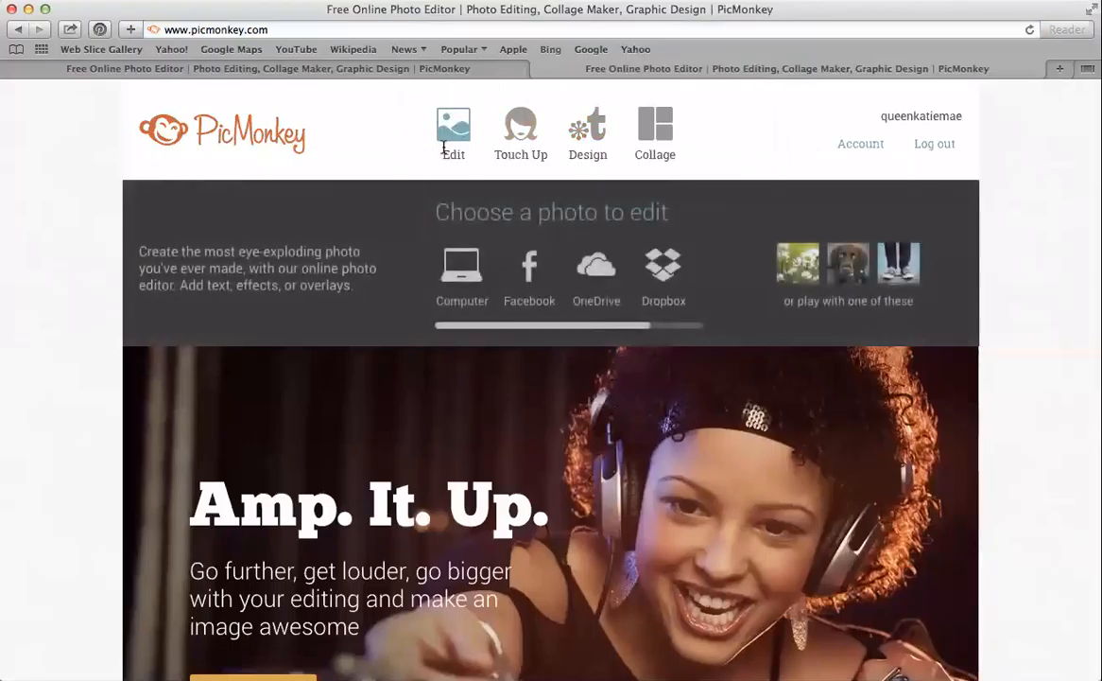
{"action": "left_click", "coordinate": [450, 136]}
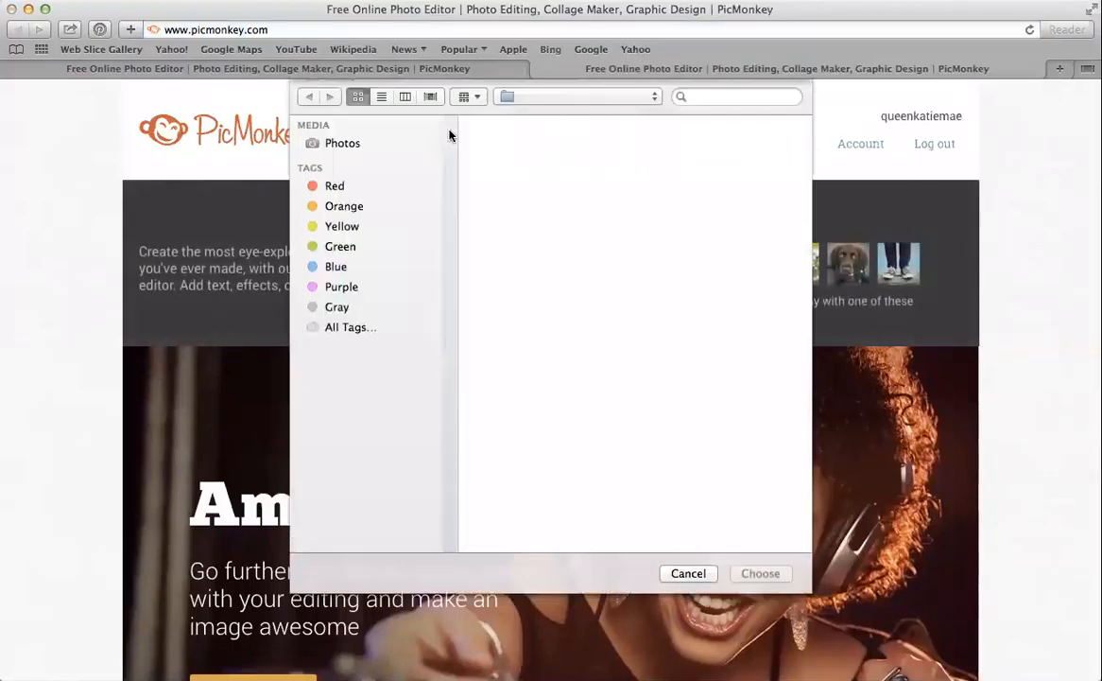
{"action": "scroll", "coordinate": [562, 411], "scroll_direction": "down", "scroll_amount": 10}
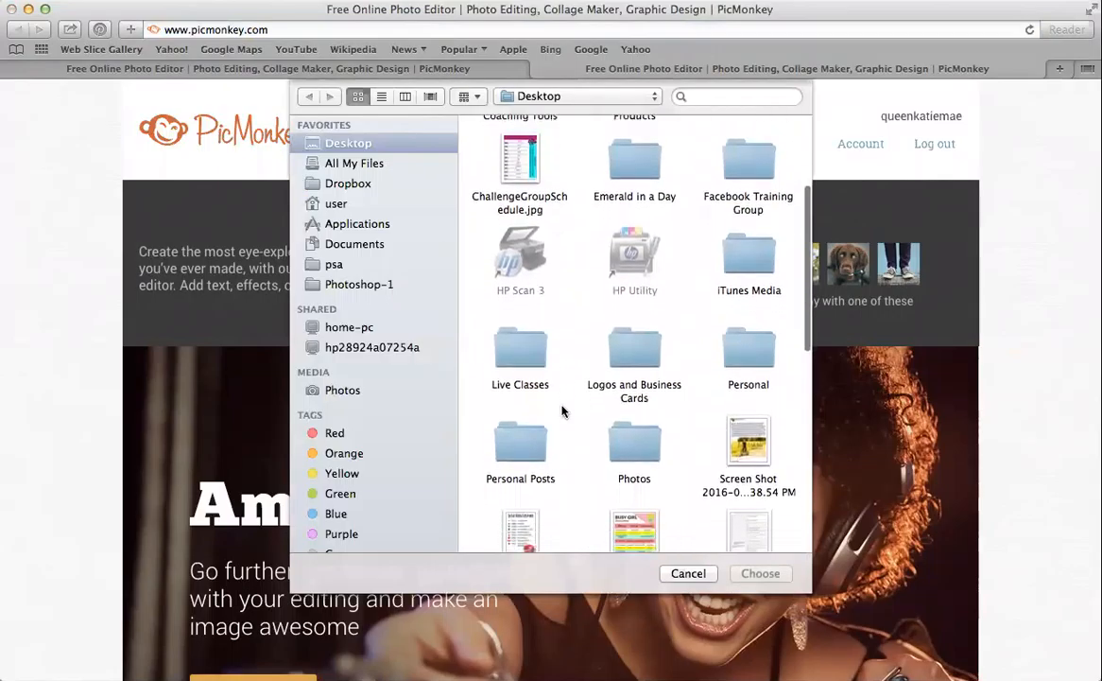
{"action": "left_click", "coordinate": [636, 342]}
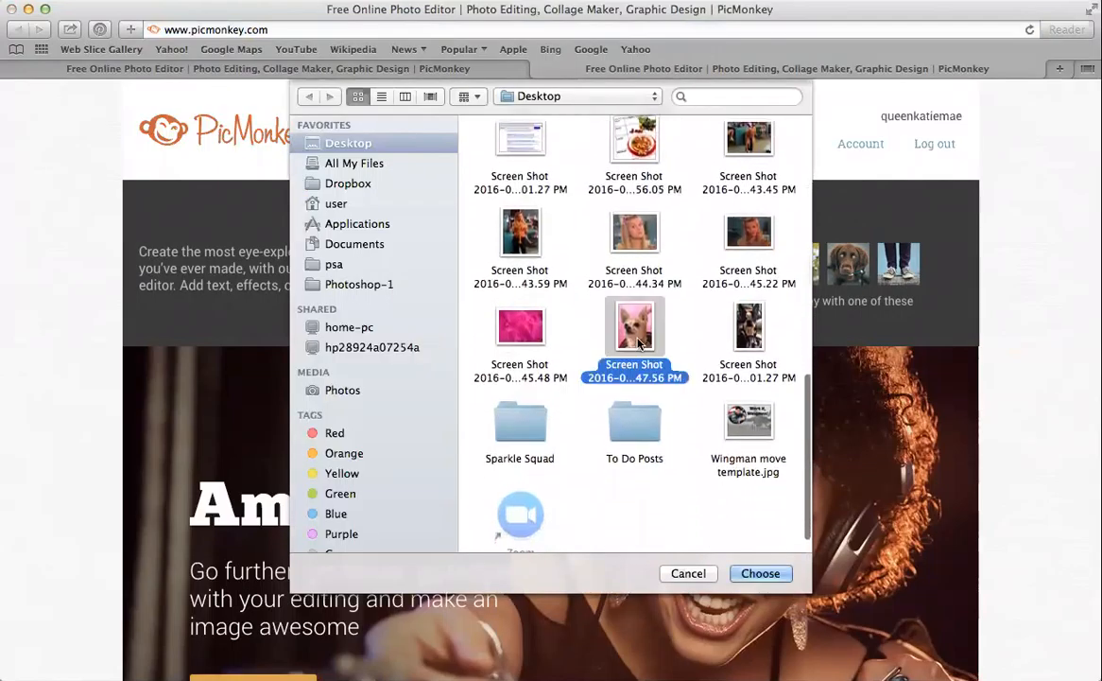
Apply a slightly enlarged circle shape cutout centred over the chihuahua, keeping a transparent background
{"action": "left_click", "coordinate": [756, 572]}
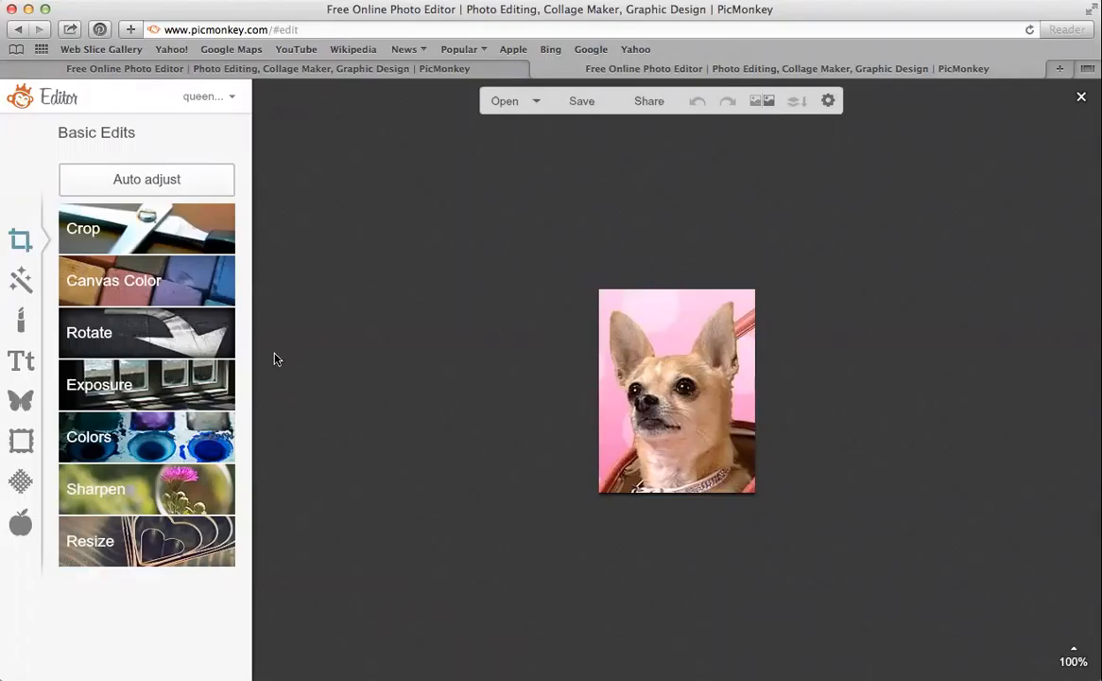
{"action": "left_click", "coordinate": [23, 441]}
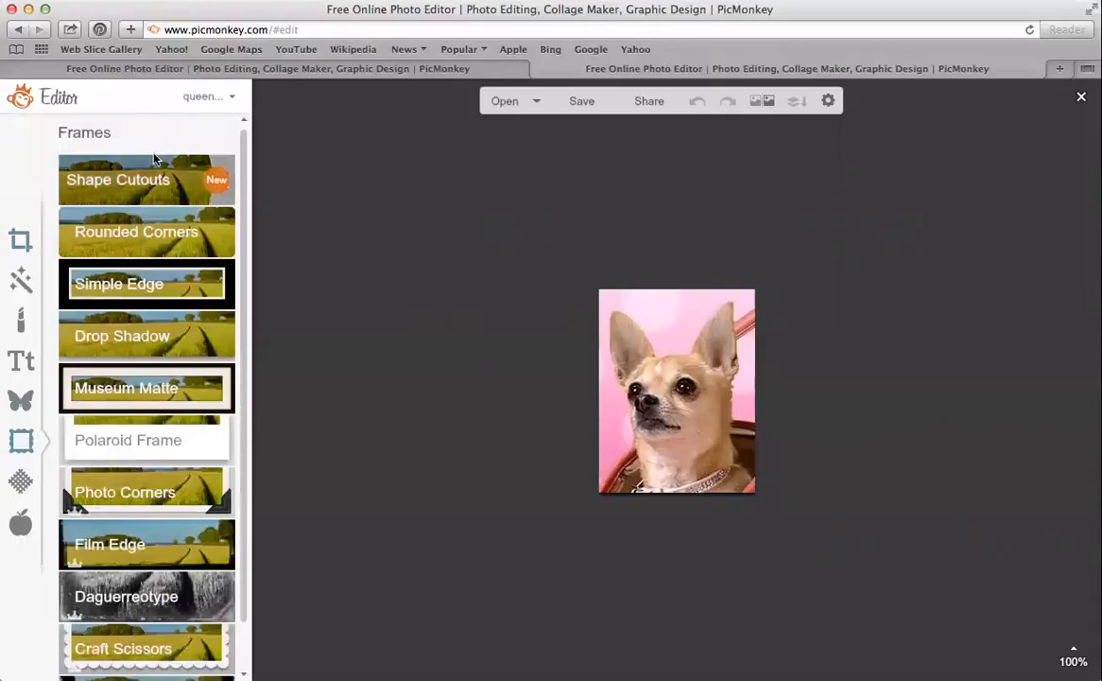
{"action": "left_click", "coordinate": [133, 180]}
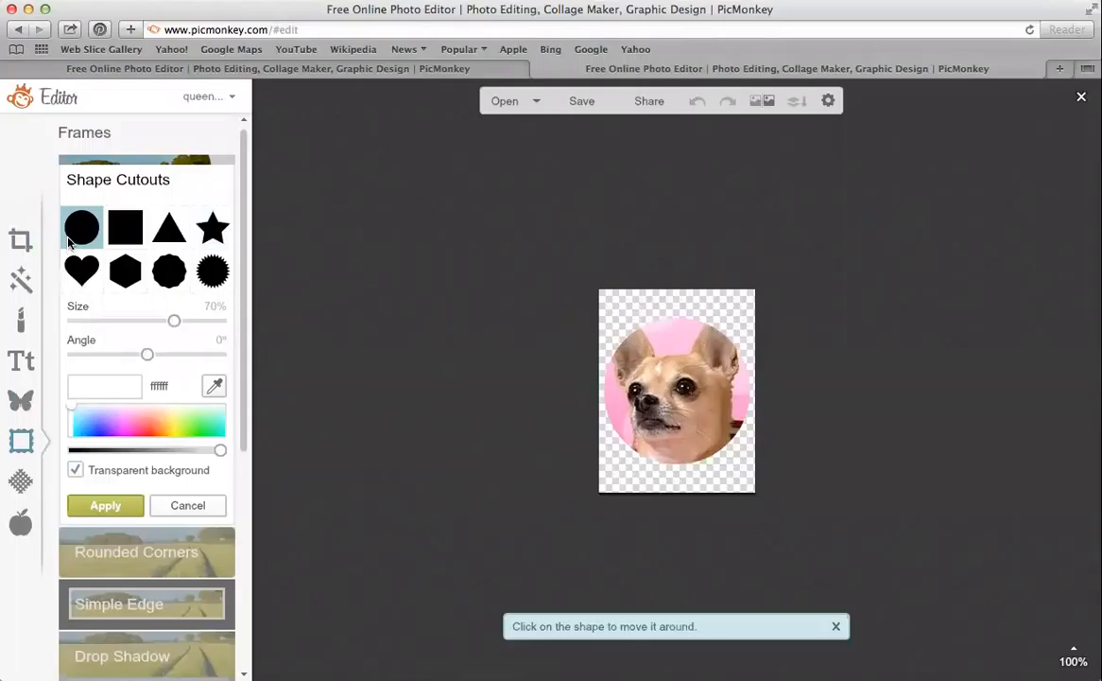
{"action": "mouse_move", "coordinate": [177, 321]}
{"action": "left_mouse_down"}
{"action": "mouse_move", "coordinate": [215, 328]}
{"action": "mouse_move", "coordinate": [182, 329]}
{"action": "left_mouse_up"}
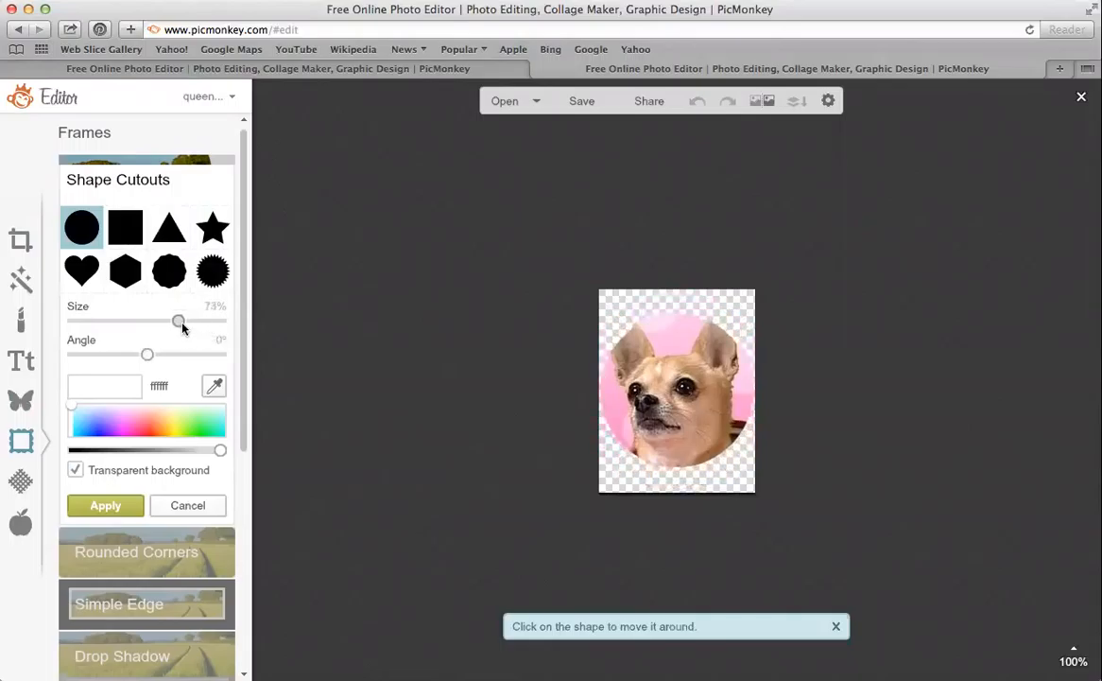
{"action": "left_click_drag", "start_coordinate": [661, 419], "coordinate": [662, 404]}
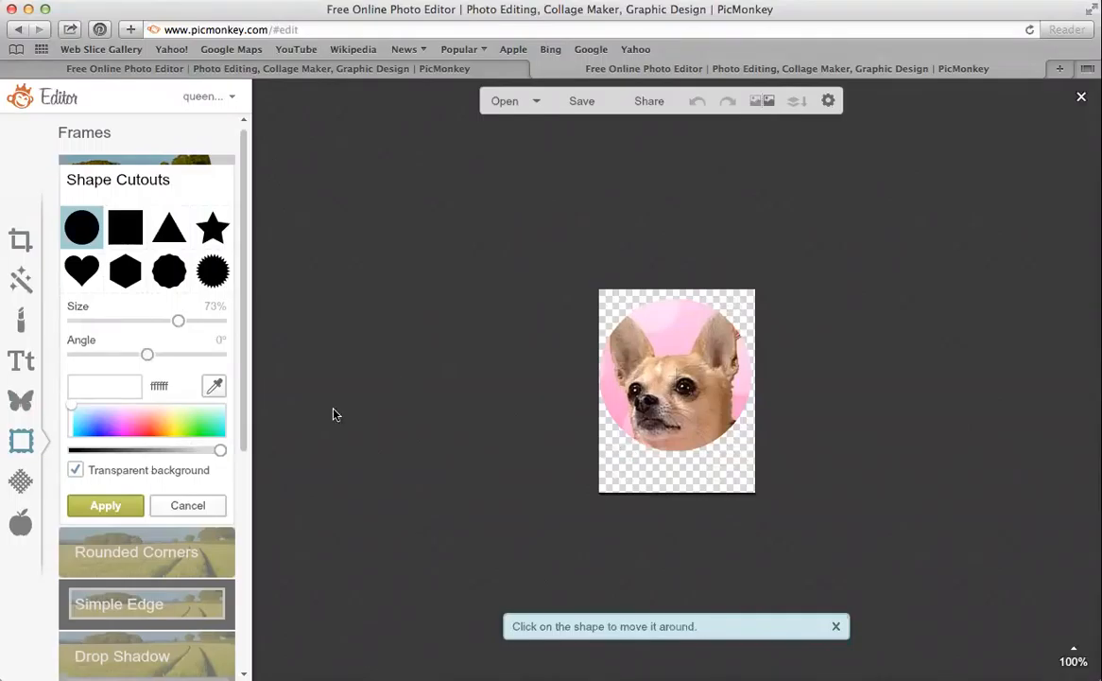
{"action": "left_click", "coordinate": [75, 471]}
{"action": "left_click", "coordinate": [75, 471]}
{"action": "left_click", "coordinate": [105, 507]}
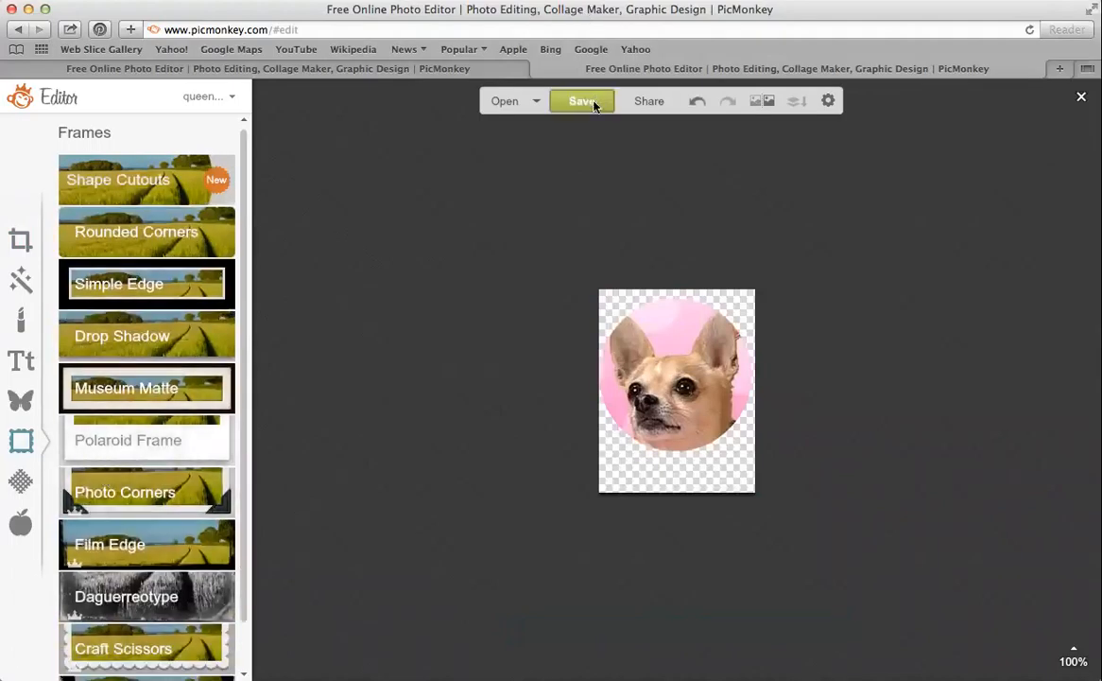
Save the cutout to the computer as Bruiser.jpg and return to the collage tab
{"action": "left_click", "coordinate": [588, 102]}
{"action": "left_click_drag", "start_coordinate": [155, 207], "coordinate": [11, 208]}
{"action": "key", "text": "BackSpace"}
{"action": "type", "text": "Bru"}
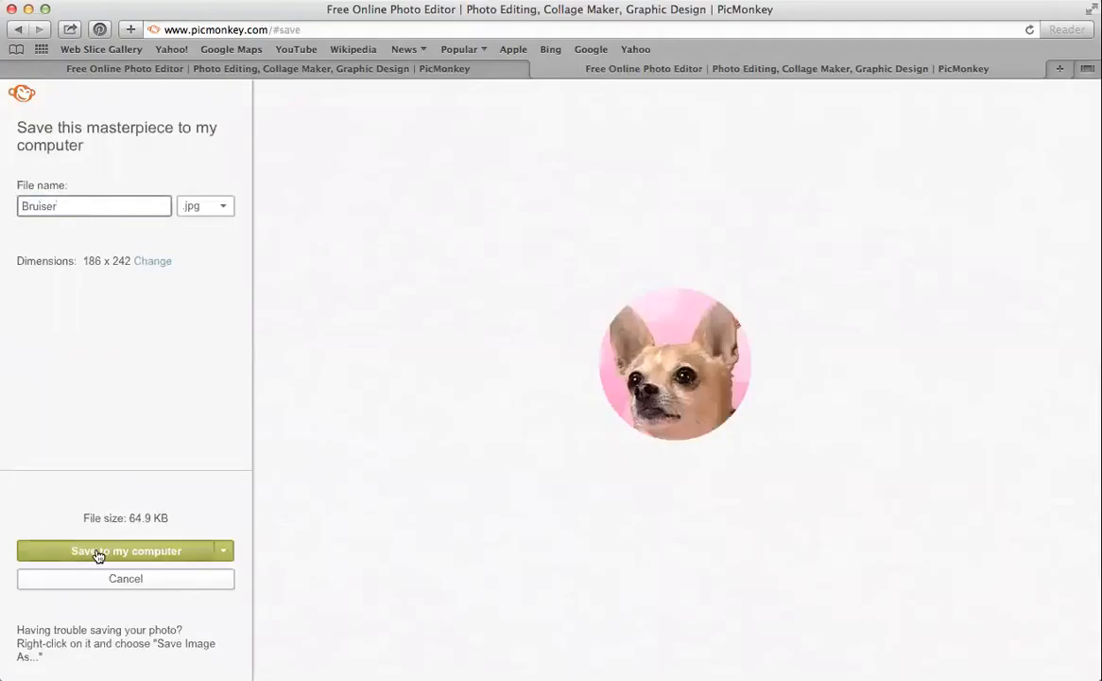
{"action": "type", "text": "iser"}
{"action": "left_click", "coordinate": [99, 553]}
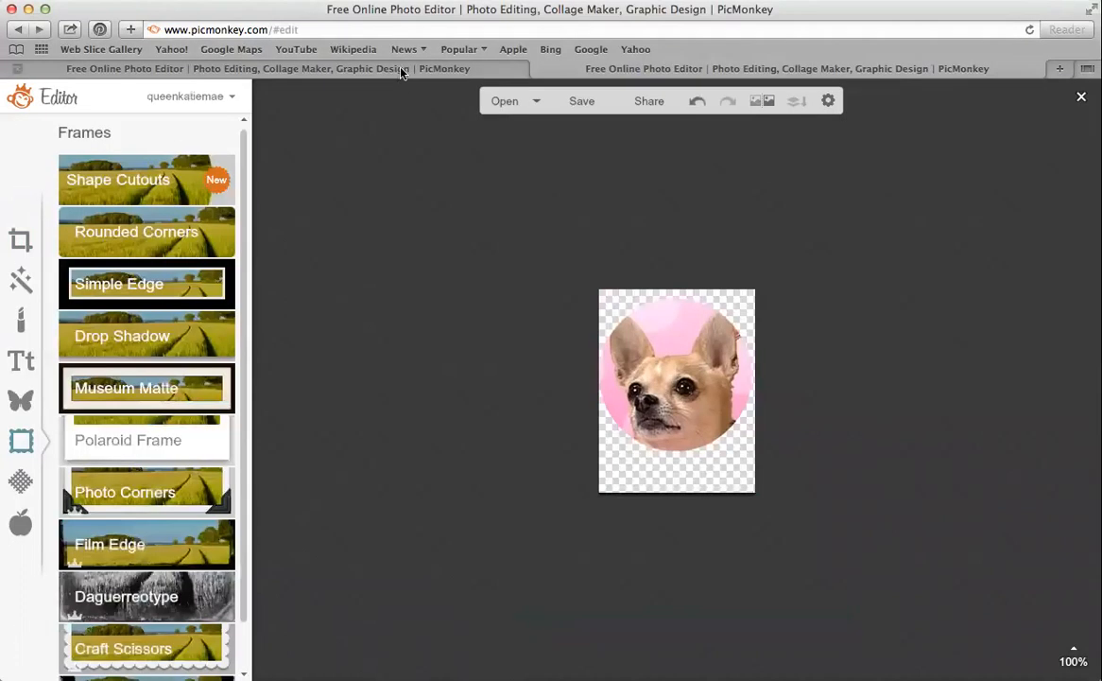
{"action": "left_click", "coordinate": [401, 73]}
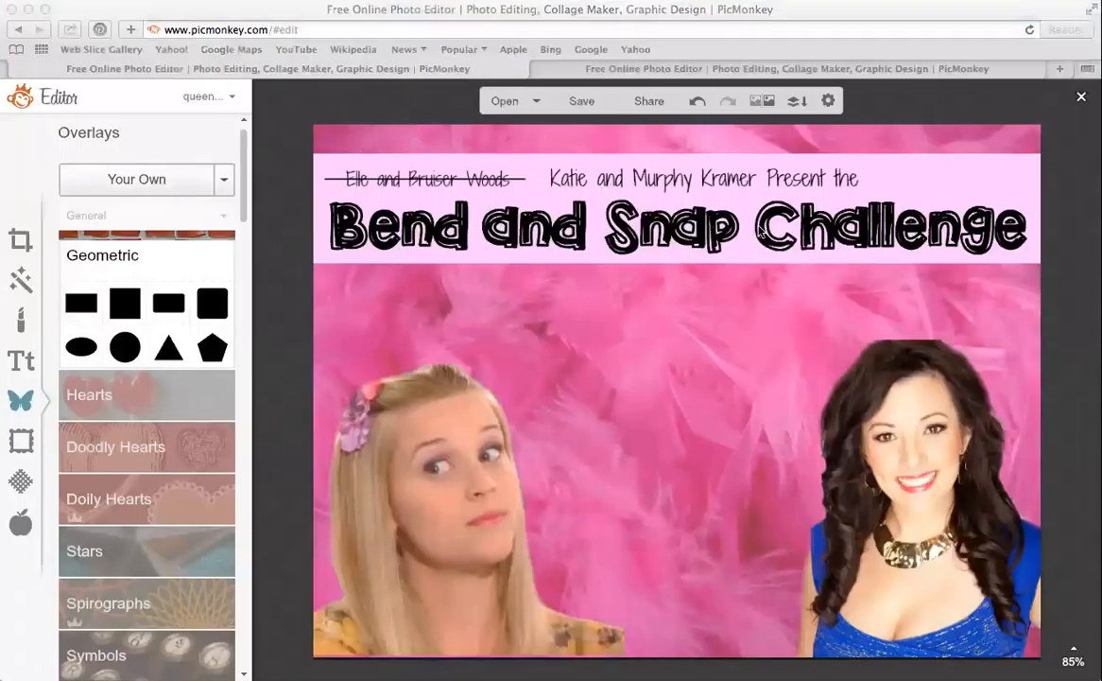
Place Bruiser.jpg as a small, mirrored, slightly tilted overlay in the collage's lower-left corner
{"action": "left_click", "coordinate": [800, 422]}
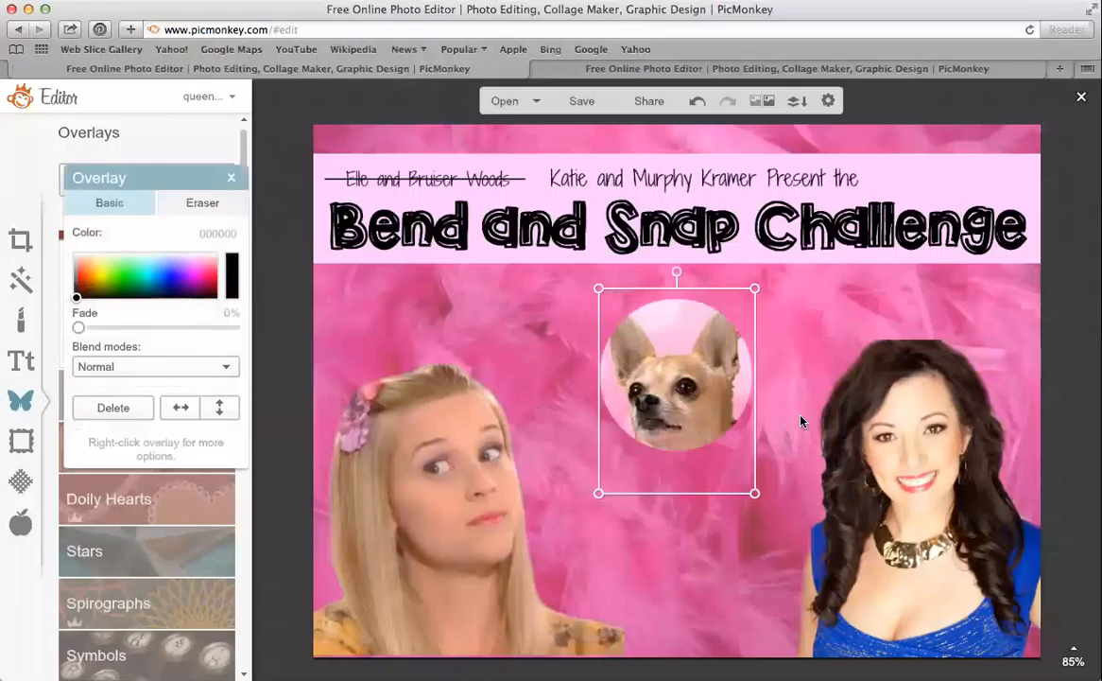
{"action": "left_click_drag", "start_coordinate": [707, 388], "coordinate": [680, 444]}
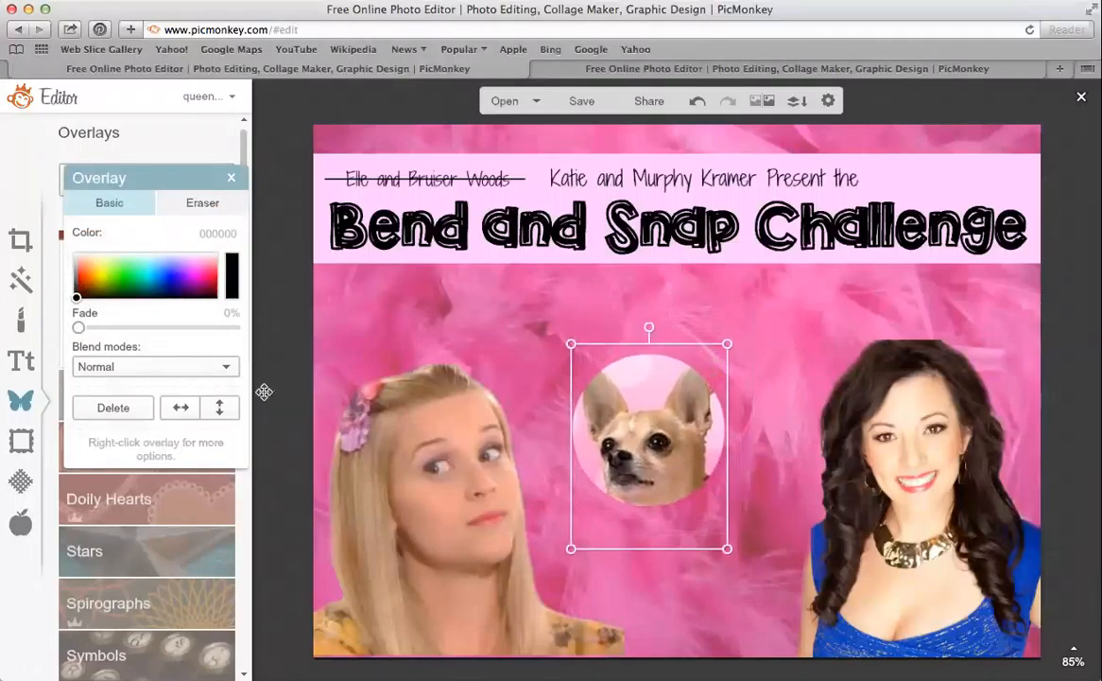
{"action": "left_click_drag", "start_coordinate": [609, 416], "coordinate": [550, 573]}
{"action": "left_click_drag", "start_coordinate": [669, 498], "coordinate": [631, 542]}
{"action": "left_click_drag", "start_coordinate": [578, 594], "coordinate": [381, 583]}
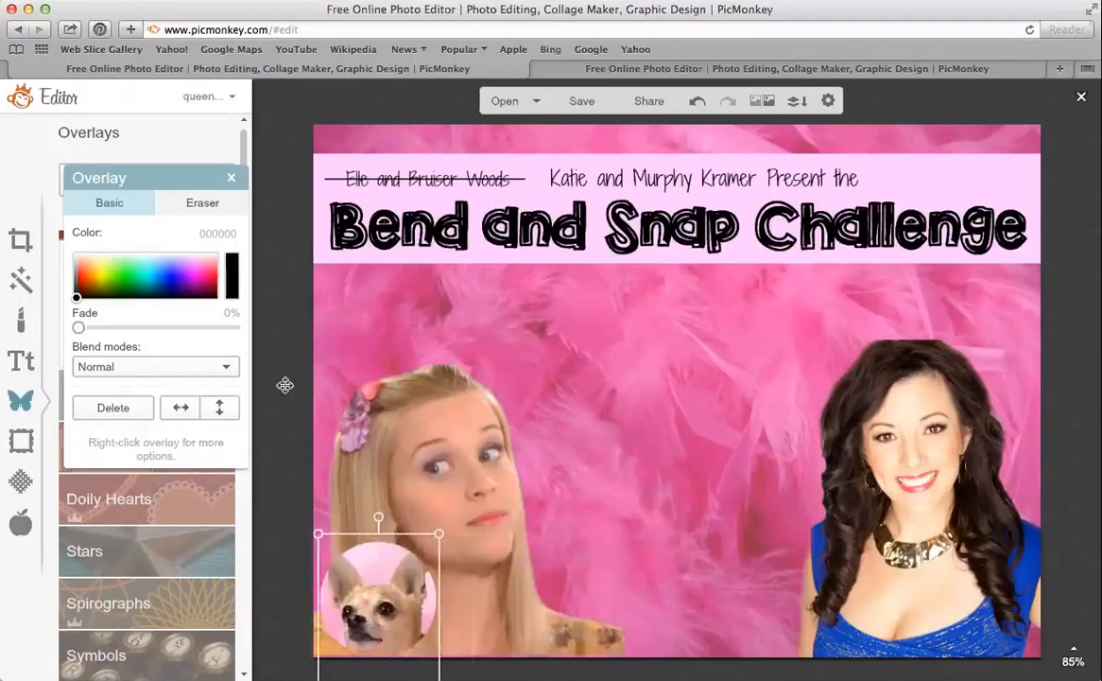
{"action": "left_click", "coordinate": [180, 407]}
{"action": "left_click_drag", "start_coordinate": [375, 518], "coordinate": [359, 519]}
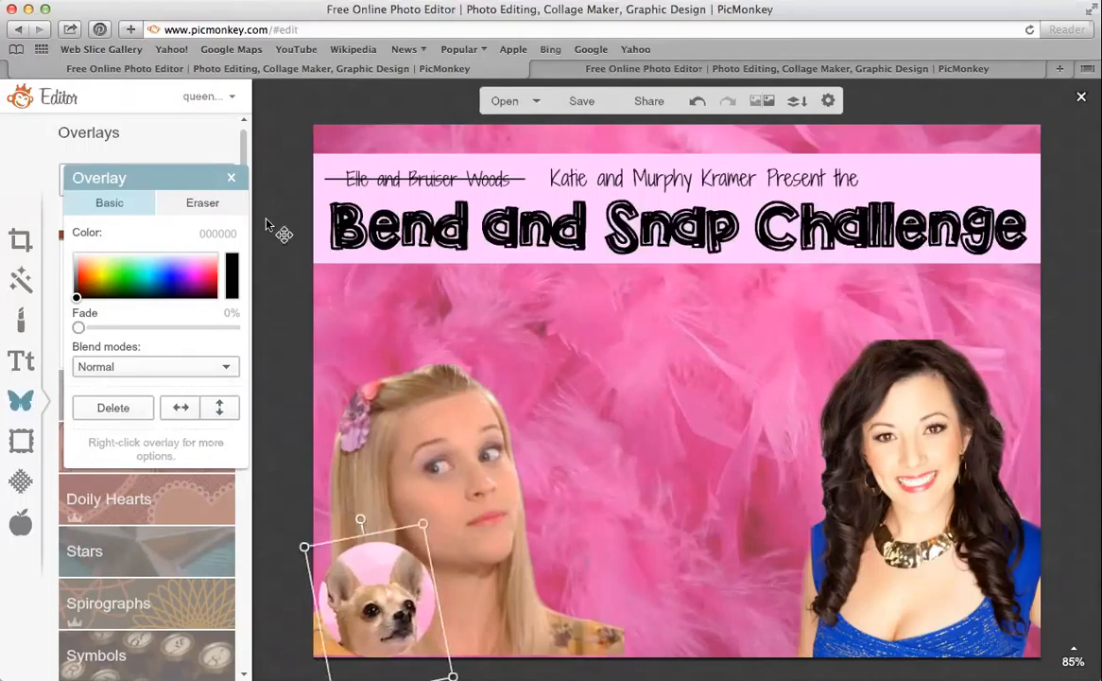
{"action": "left_click", "coordinate": [230, 180]}
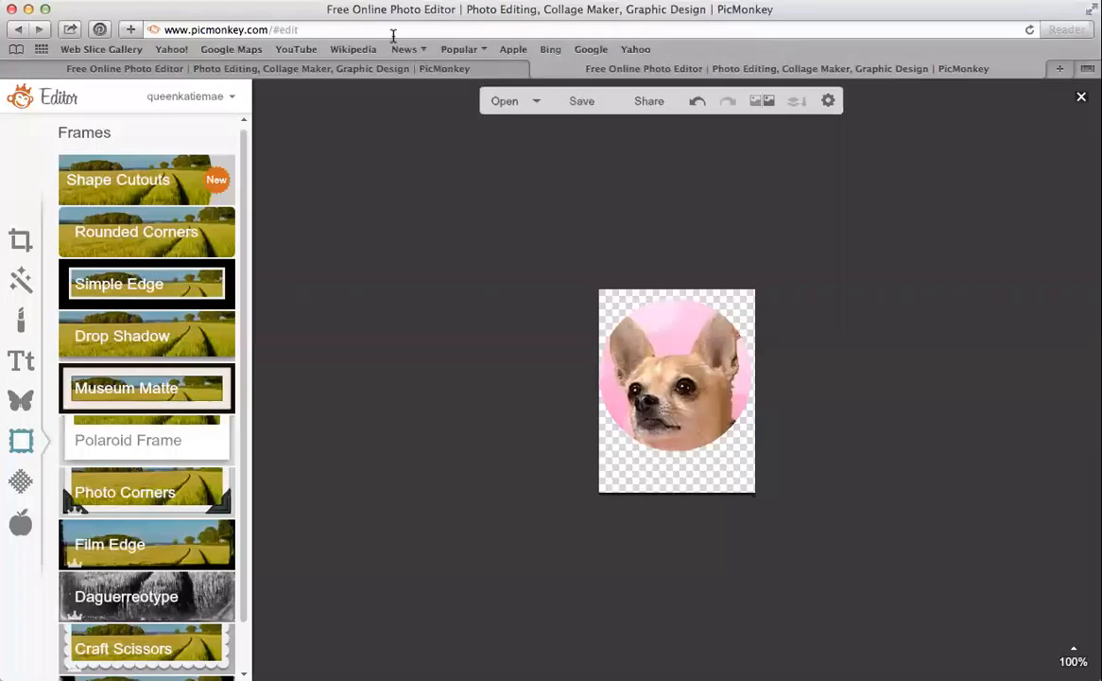
{"action": "left_click", "coordinate": [390, 30]}
Reload the PicMonkey start page and open the black-and-white dog screenshot for editing
{"action": "left_click", "coordinate": [390, 29]}
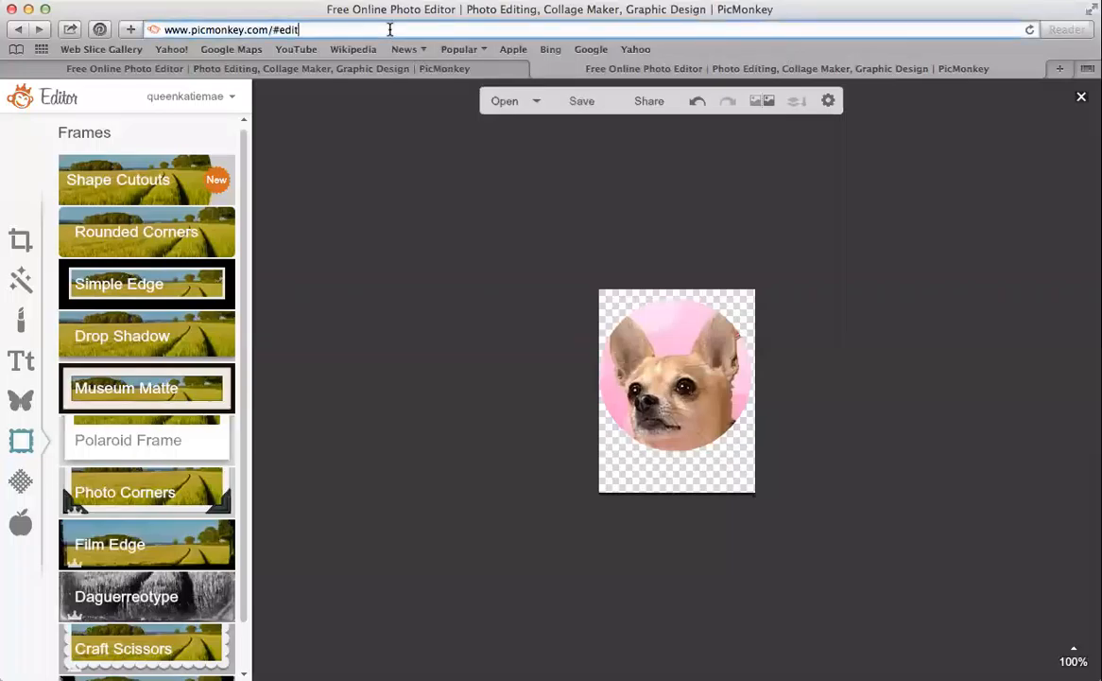
{"action": "key", "text": "BackSpace"}
{"action": "key", "text": "BackSpace"}
{"action": "key", "text": "BackSpace"}
{"action": "key", "text": "BackSpace"}
{"action": "key", "text": "BackSpace"}
{"action": "key", "text": "Return"}
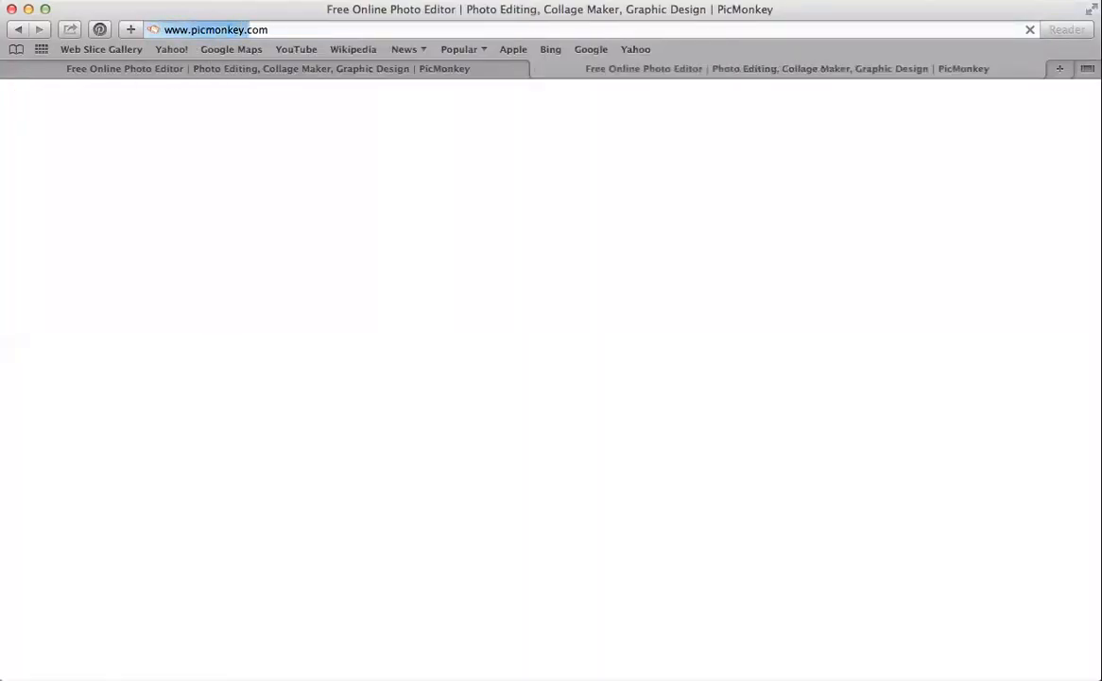
{"action": "mouse_move", "coordinate": [467, 127]}
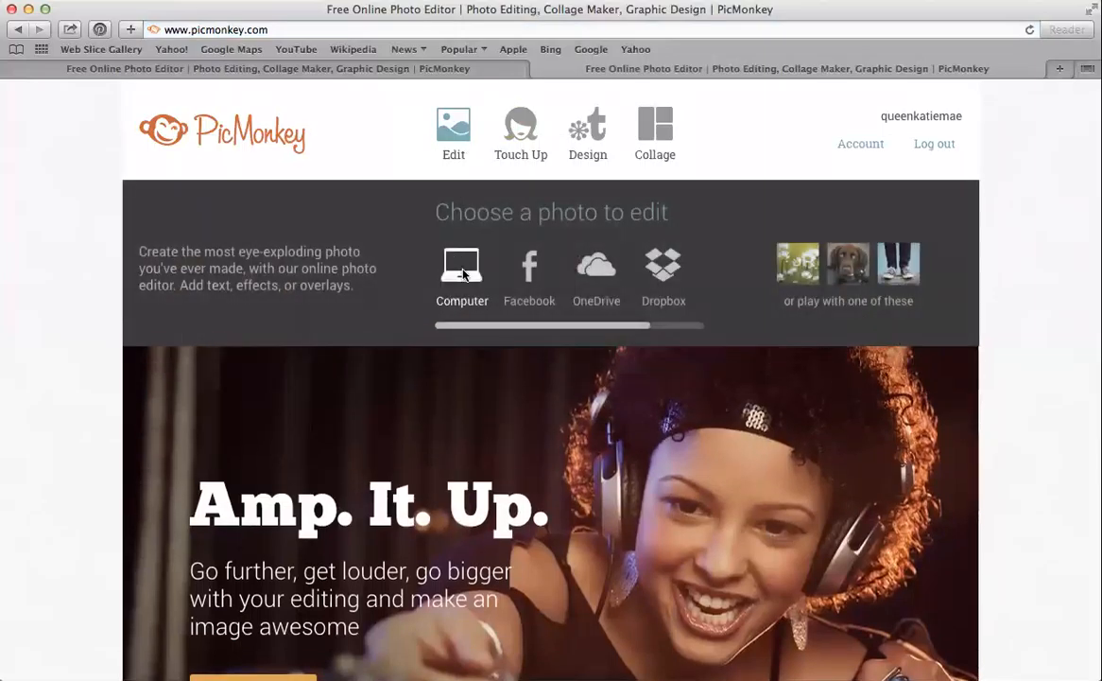
{"action": "left_click", "coordinate": [463, 274]}
{"action": "scroll", "coordinate": [583, 352], "scroll_direction": "down", "scroll_amount": 10}
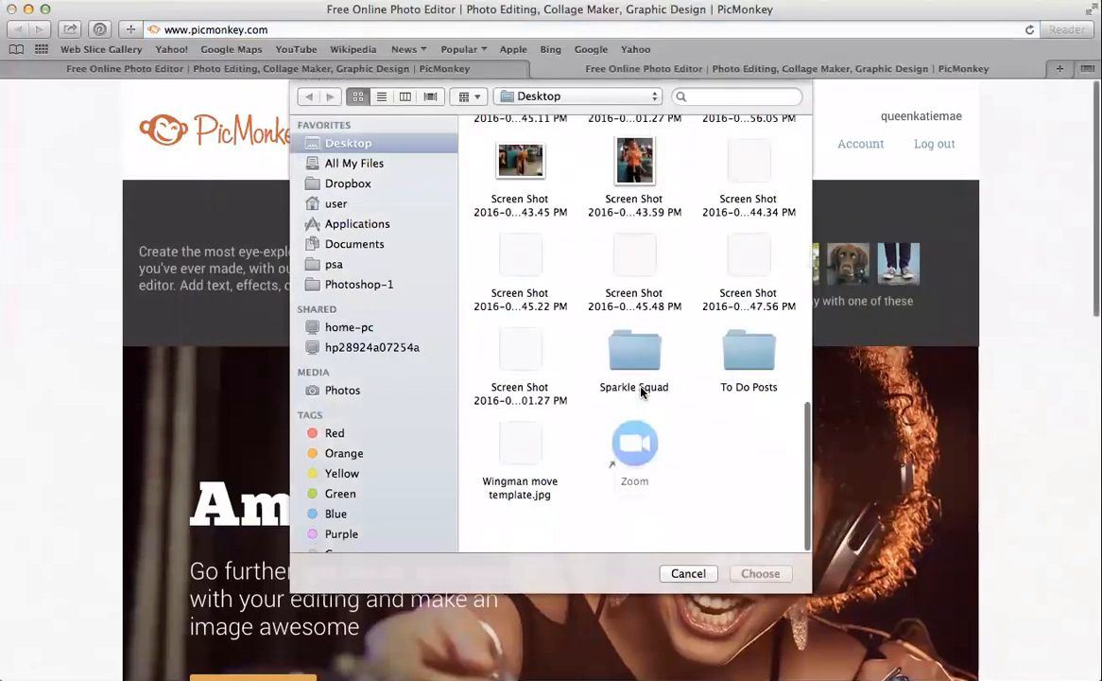
{"action": "left_click", "coordinate": [519, 395]}
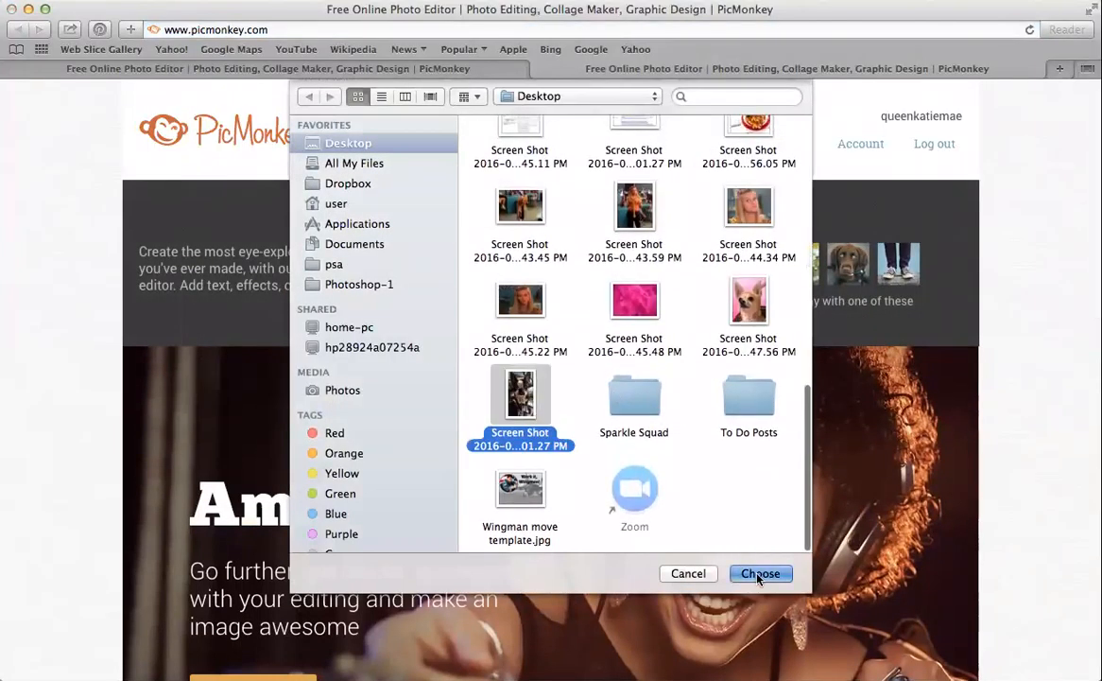
{"action": "left_click", "coordinate": [760, 573]}
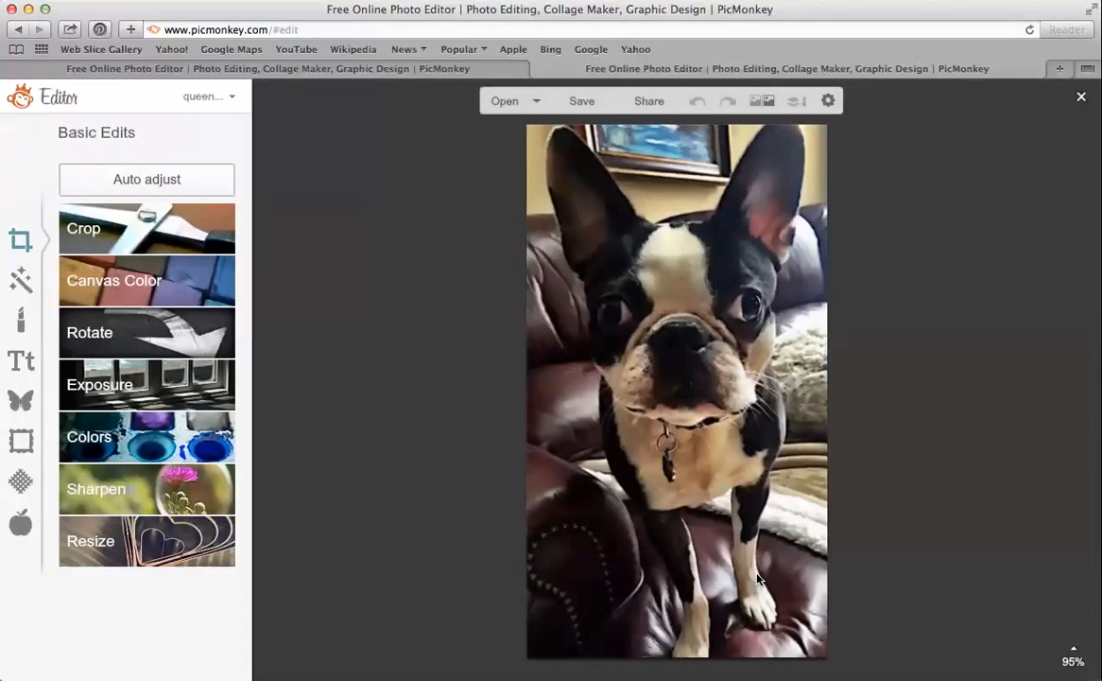
Cut the dog photo into a 74% circle centred on its face and apply it
{"action": "left_click", "coordinate": [21, 440]}
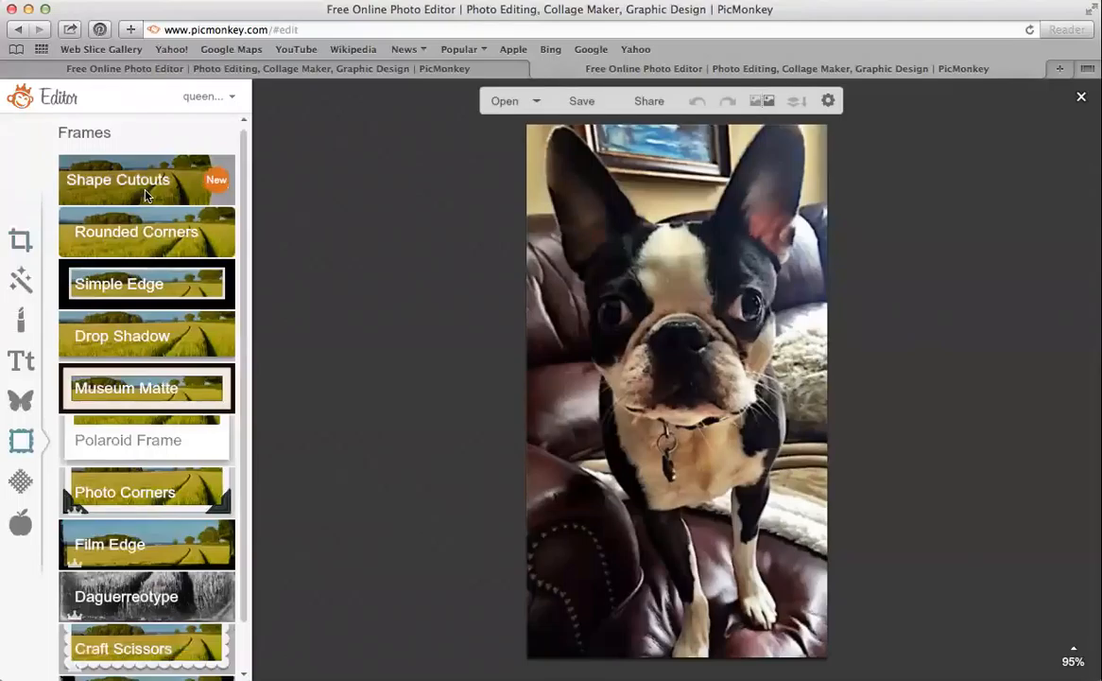
{"action": "left_click", "coordinate": [146, 189]}
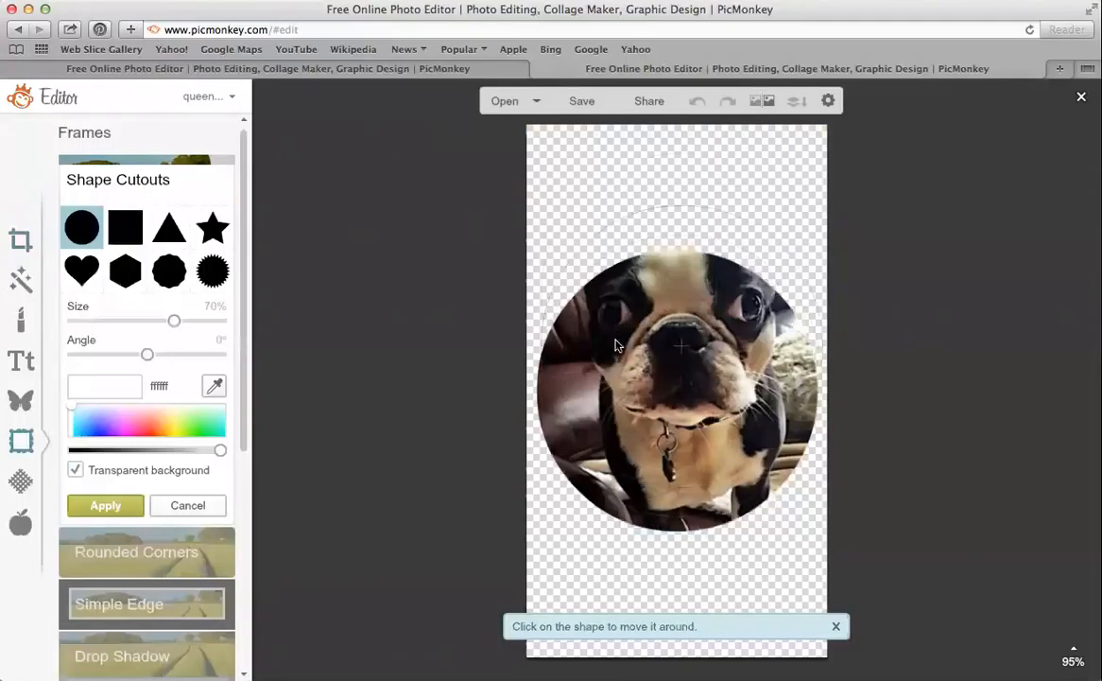
{"action": "left_click_drag", "start_coordinate": [615, 335], "coordinate": [613, 323]}
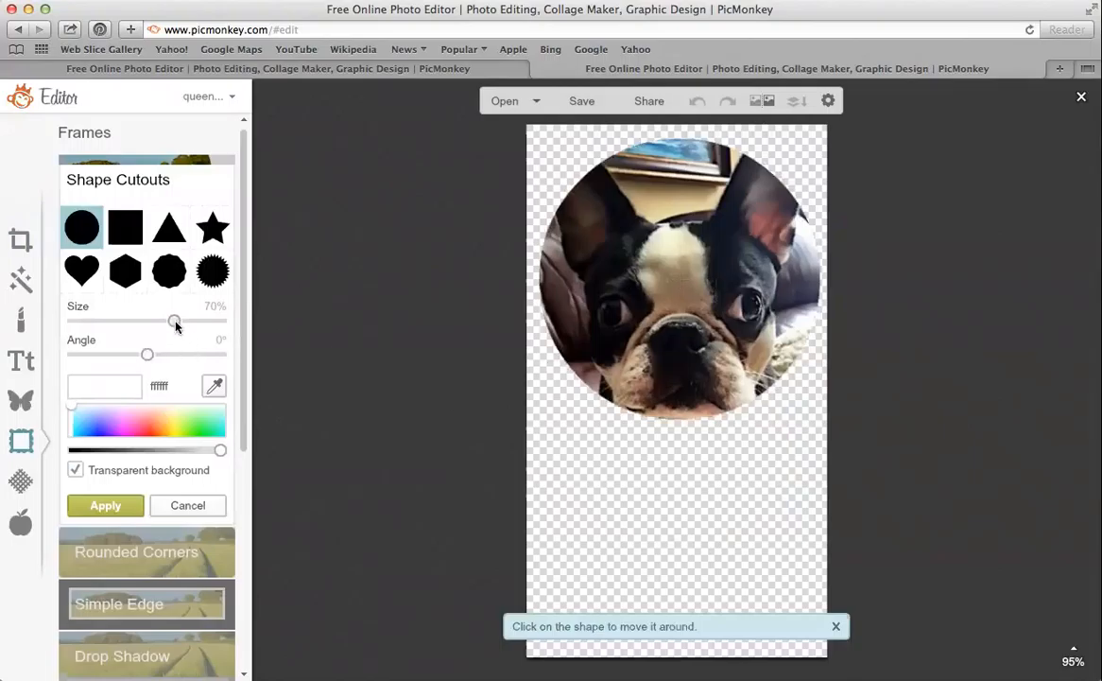
{"action": "left_click_drag", "start_coordinate": [176, 323], "coordinate": [181, 323]}
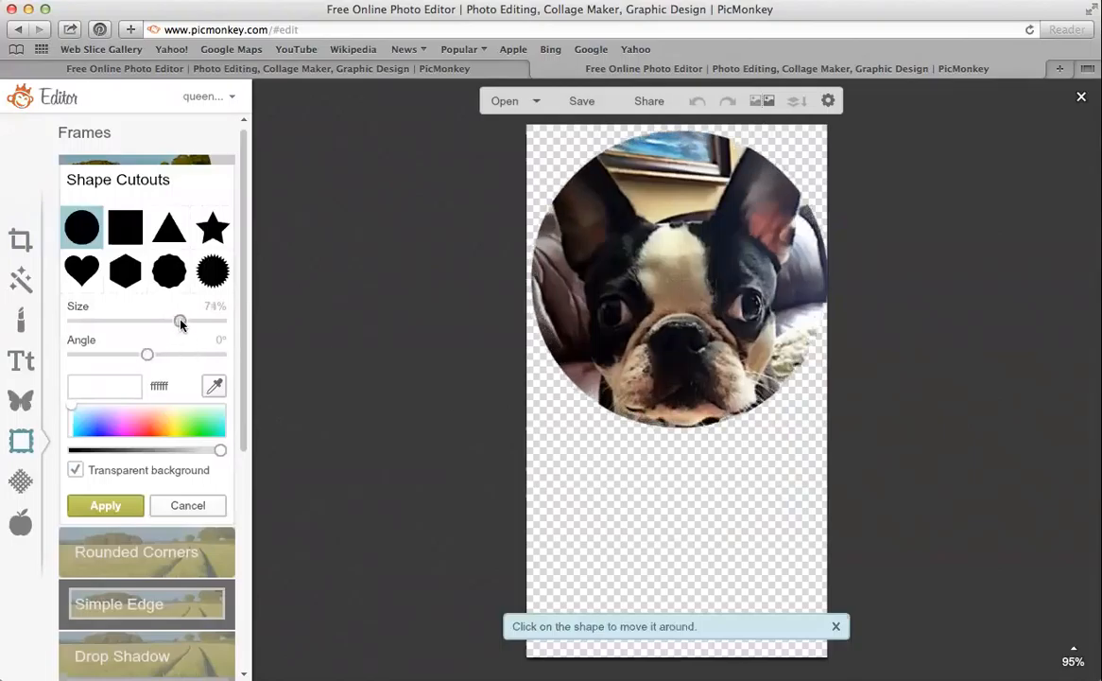
{"action": "left_click_drag", "start_coordinate": [588, 349], "coordinate": [583, 348]}
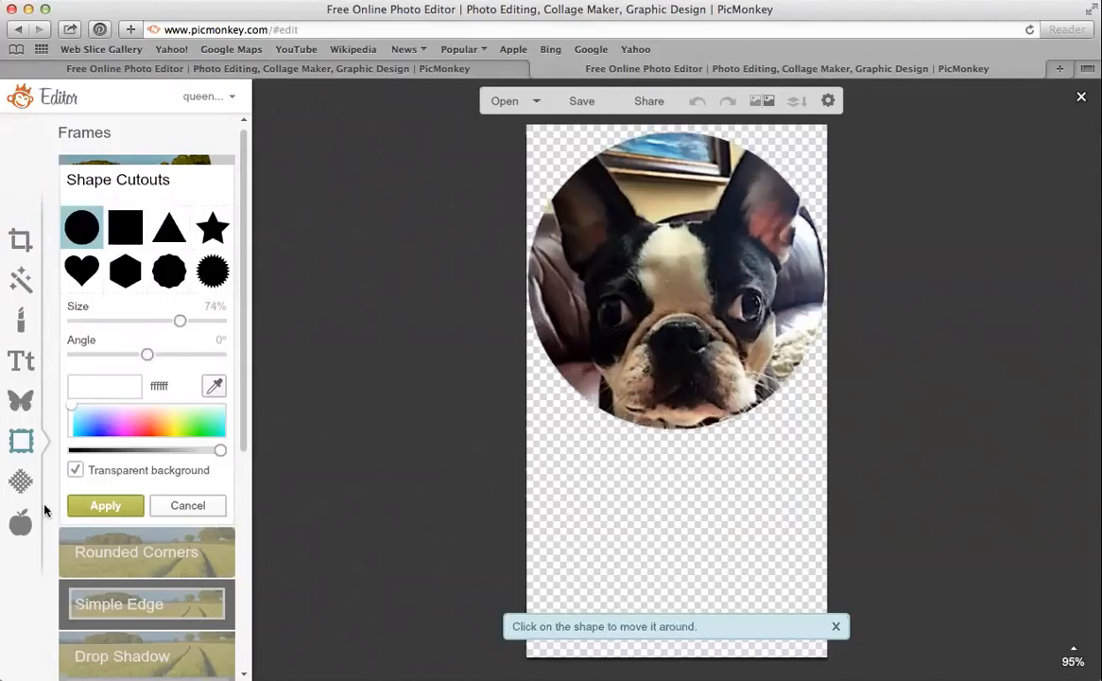
{"action": "left_click", "coordinate": [94, 504]}
Save the circle cutout to the computer as Murphy.jpg
{"action": "left_click", "coordinate": [582, 102]}
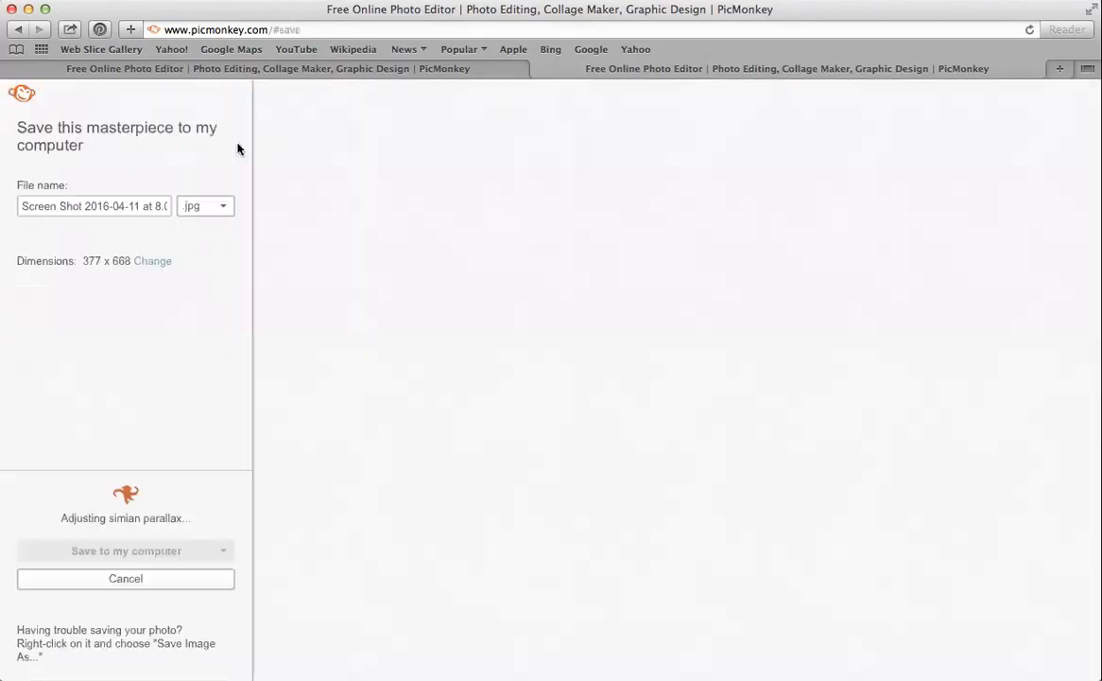
{"action": "key", "text": "BackSpace"}
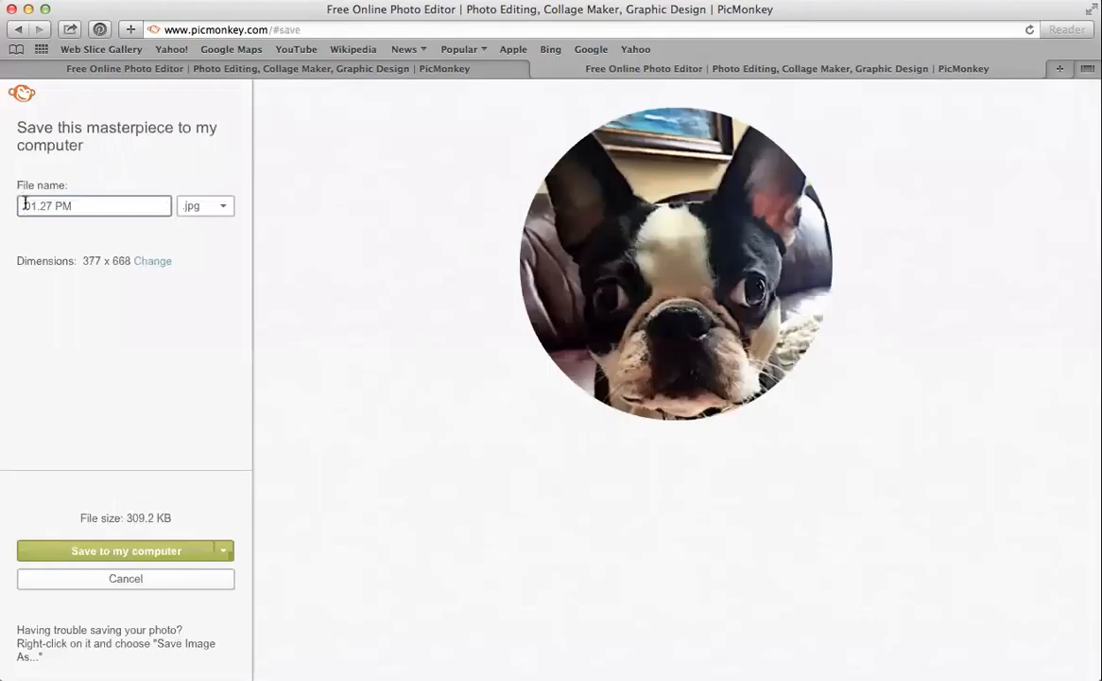
{"action": "key", "text": "super+a"}
{"action": "type", "text": "Murphy"}
{"action": "left_click", "coordinate": [94, 550]}
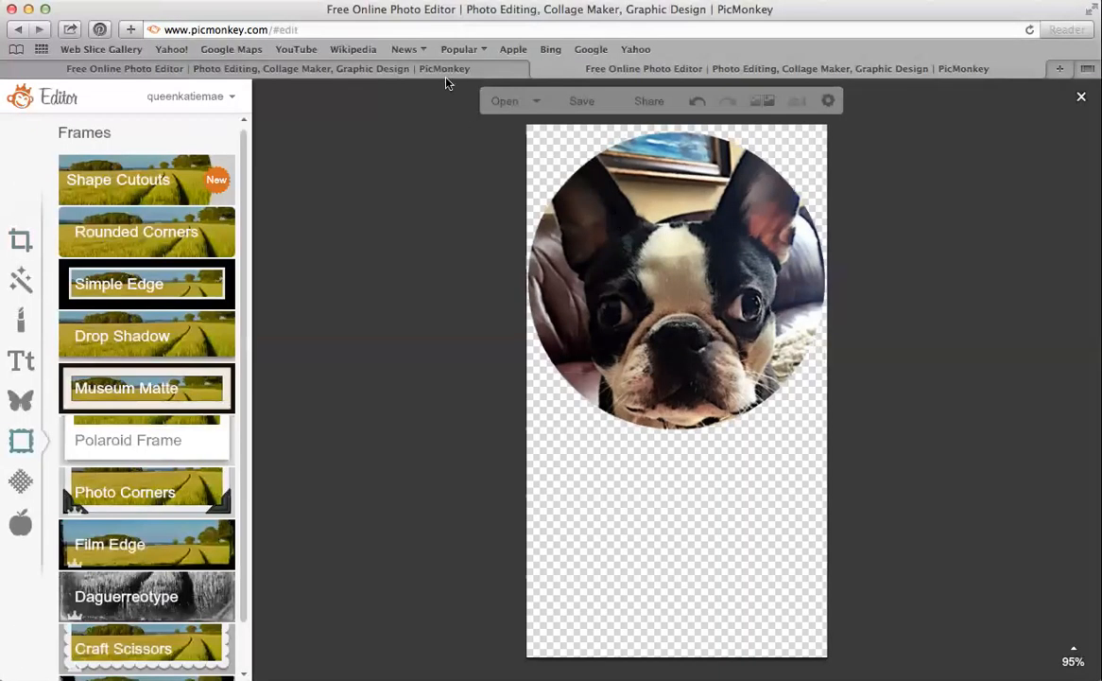
Place the Murphy dog circle small and tilted in the lower-right corner, then add a rectangle shape
{"action": "left_click", "coordinate": [445, 70]}
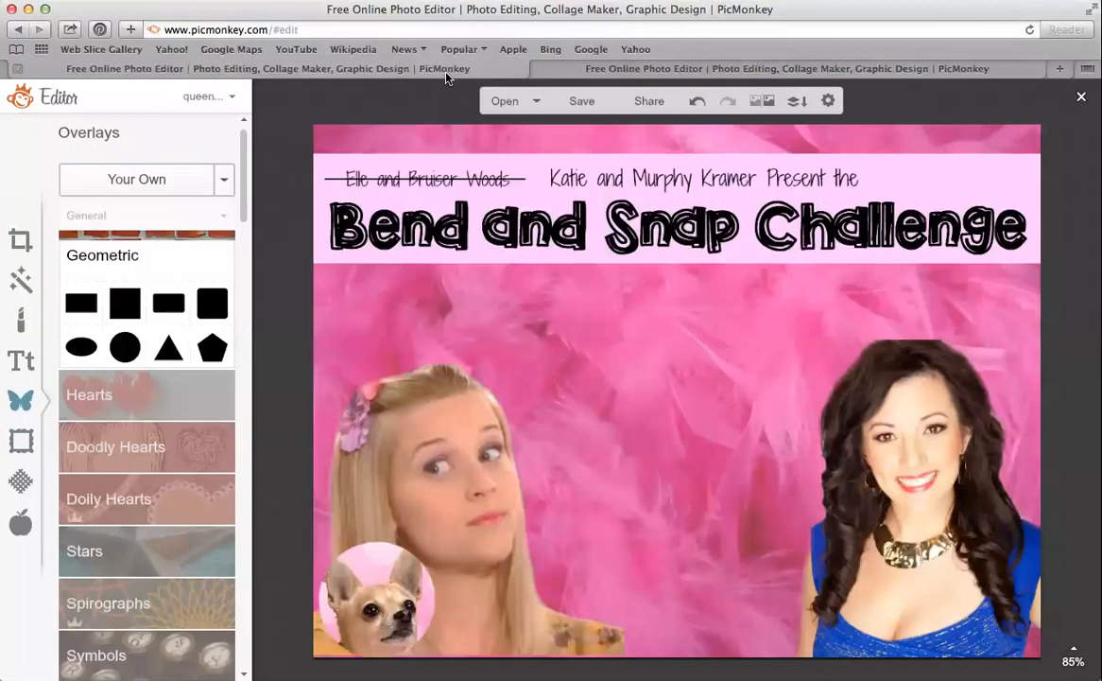
{"action": "left_click", "coordinate": [169, 182]}
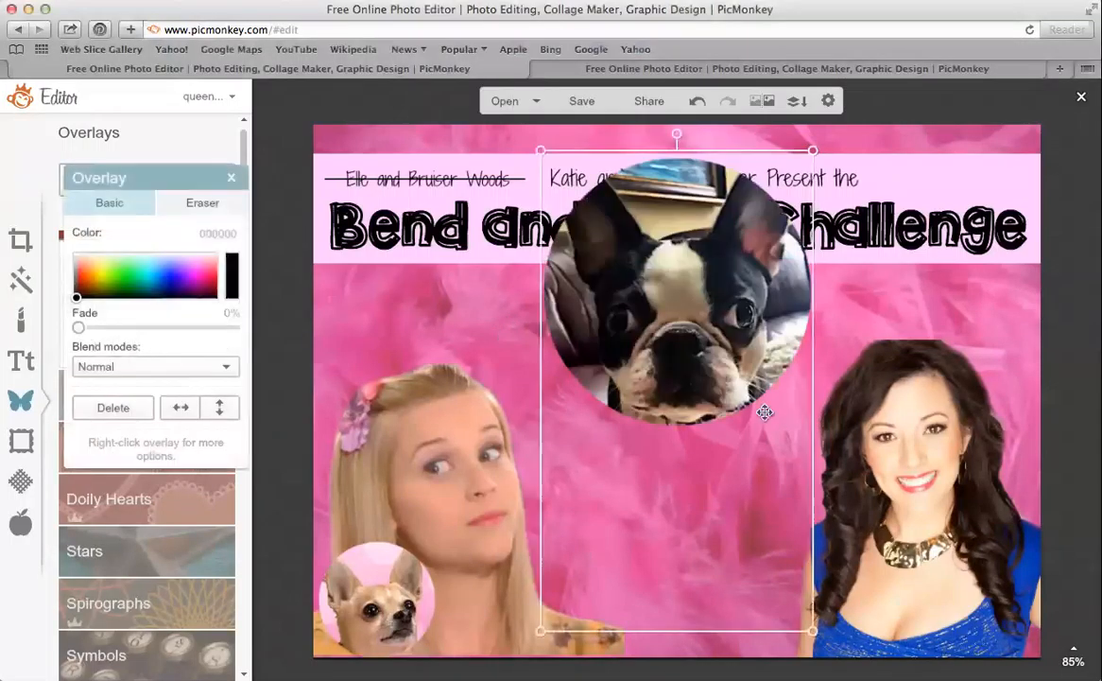
{"action": "left_click_drag", "start_coordinate": [540, 149], "coordinate": [674, 296]}
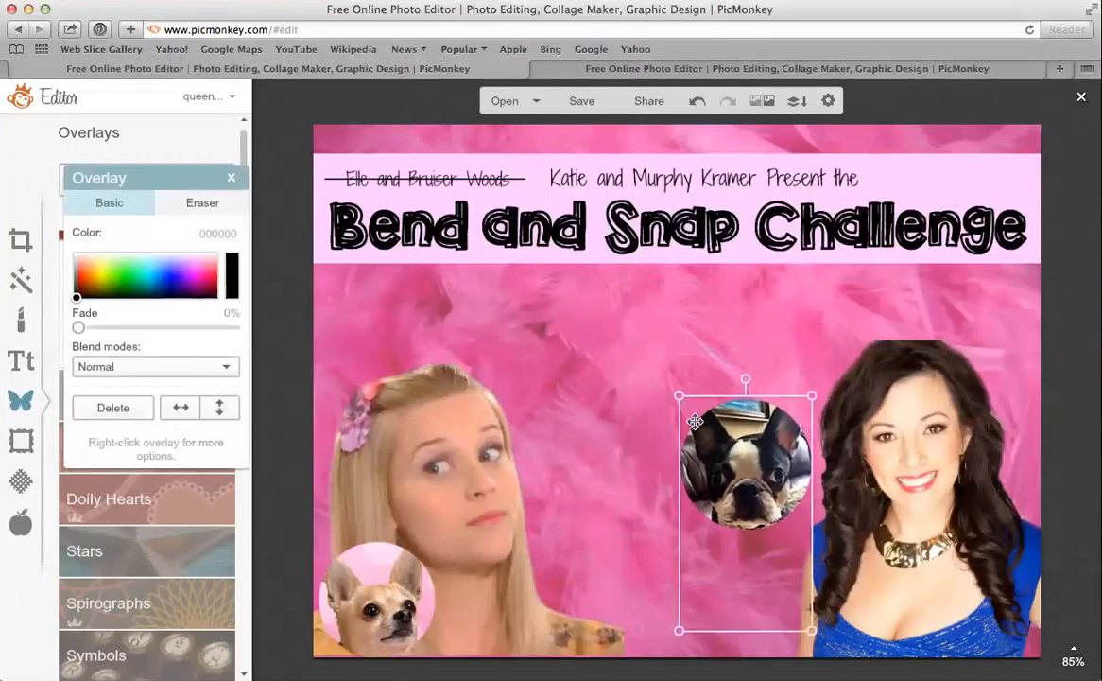
{"action": "left_click_drag", "start_coordinate": [722, 473], "coordinate": [943, 596]}
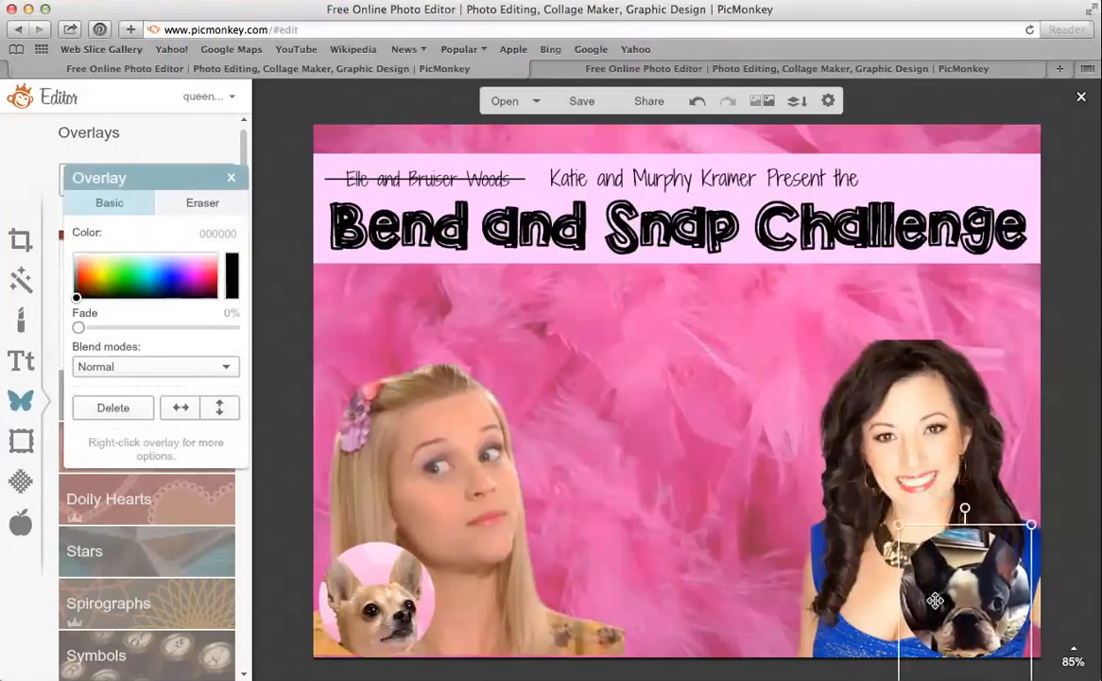
{"action": "left_click_drag", "start_coordinate": [900, 517], "coordinate": [910, 530]}
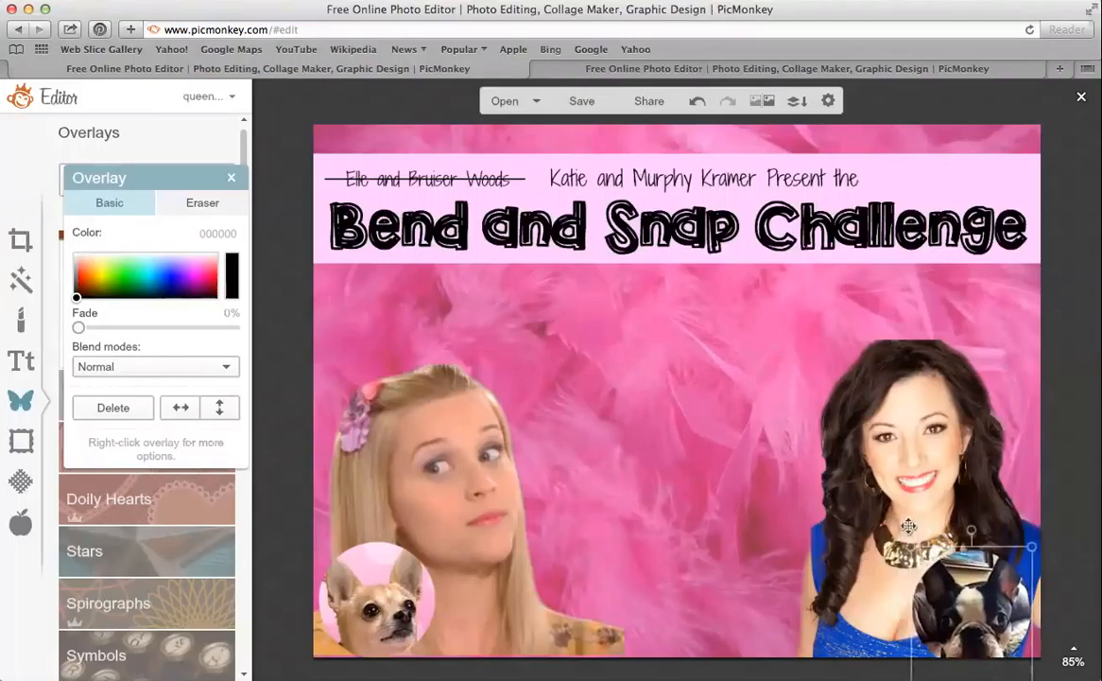
{"action": "left_click_drag", "start_coordinate": [957, 593], "coordinate": [956, 570]}
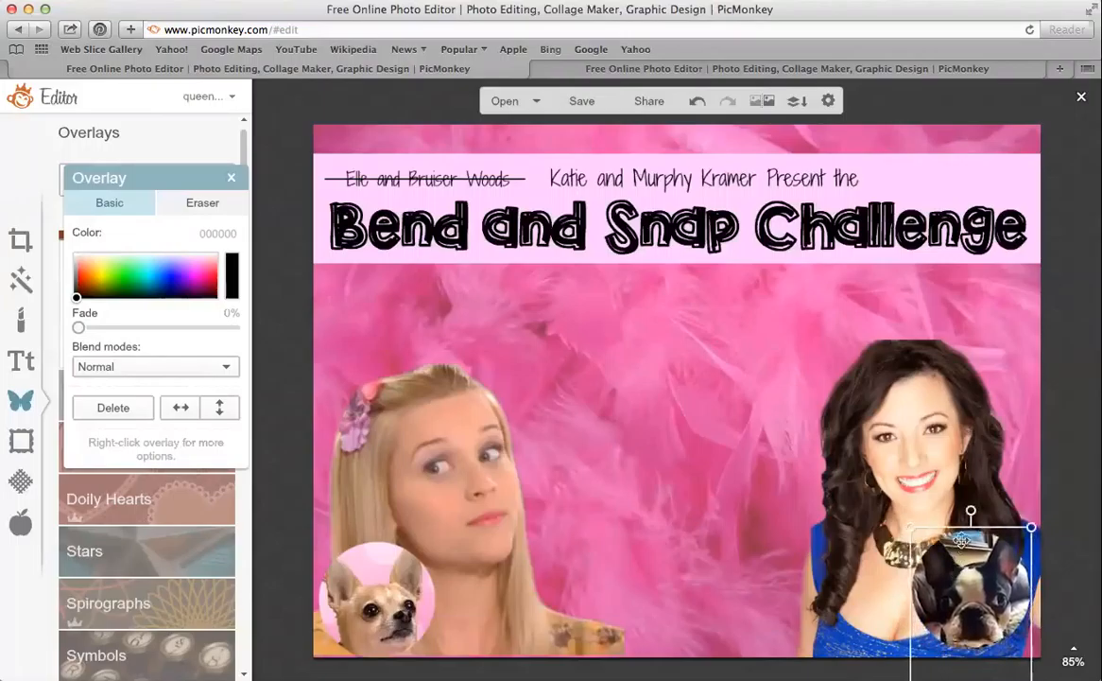
{"action": "left_click_drag", "start_coordinate": [974, 510], "coordinate": [989, 505]}
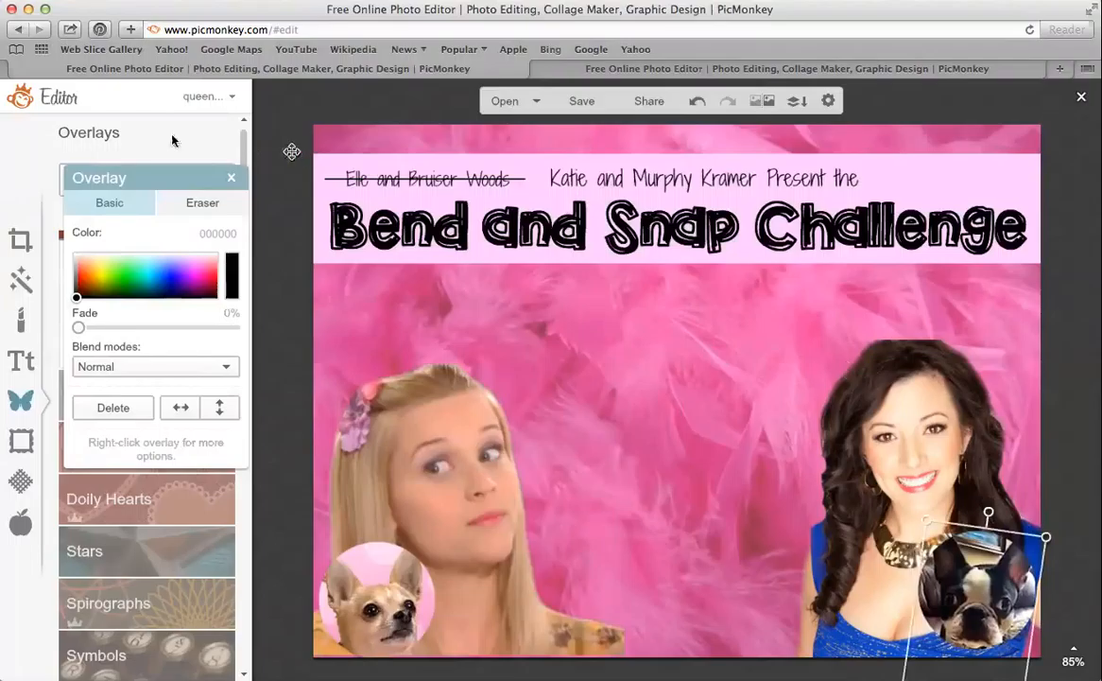
{"action": "left_click", "coordinate": [233, 178]}
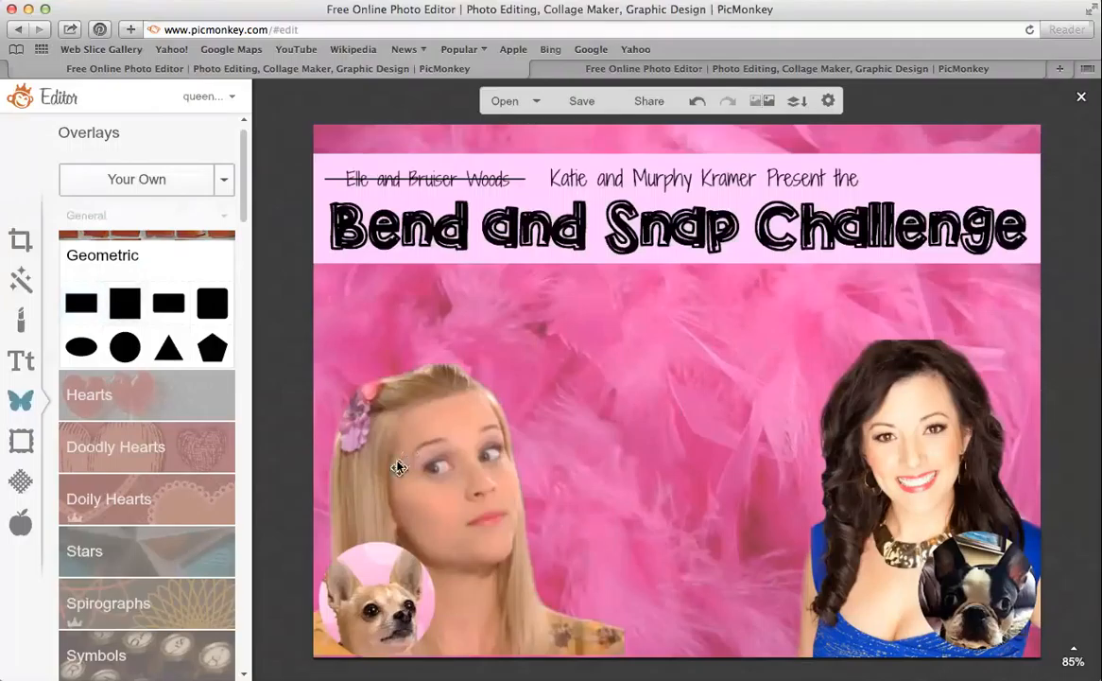
{"action": "left_click", "coordinate": [81, 300]}
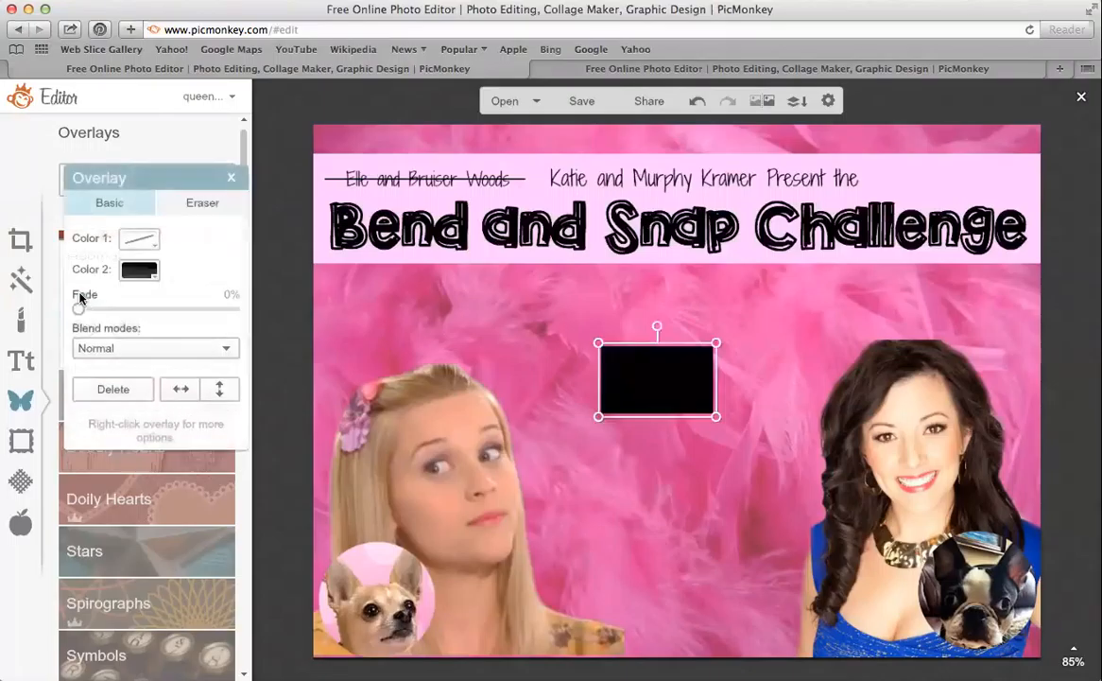
Fill the rectangle pale teal (aad4c6) and stretch it into a tall panel below the title
{"action": "left_click", "coordinate": [156, 274]}
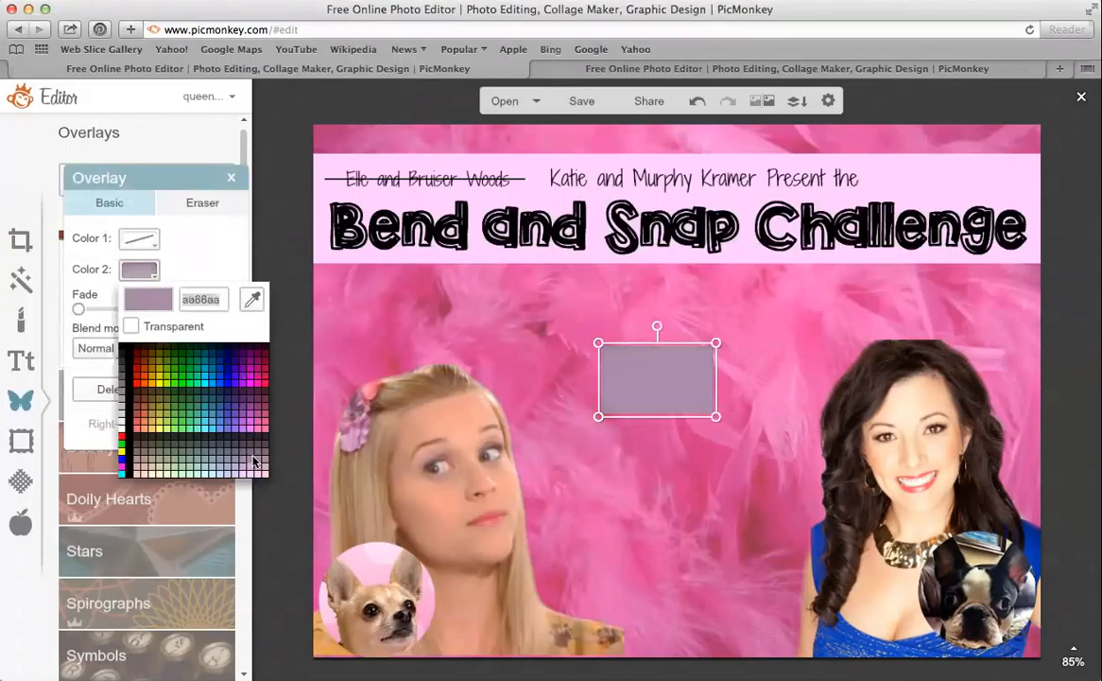
{"action": "left_click", "coordinate": [201, 469]}
{"action": "left_click_drag", "start_coordinate": [689, 379], "coordinate": [983, 376]}
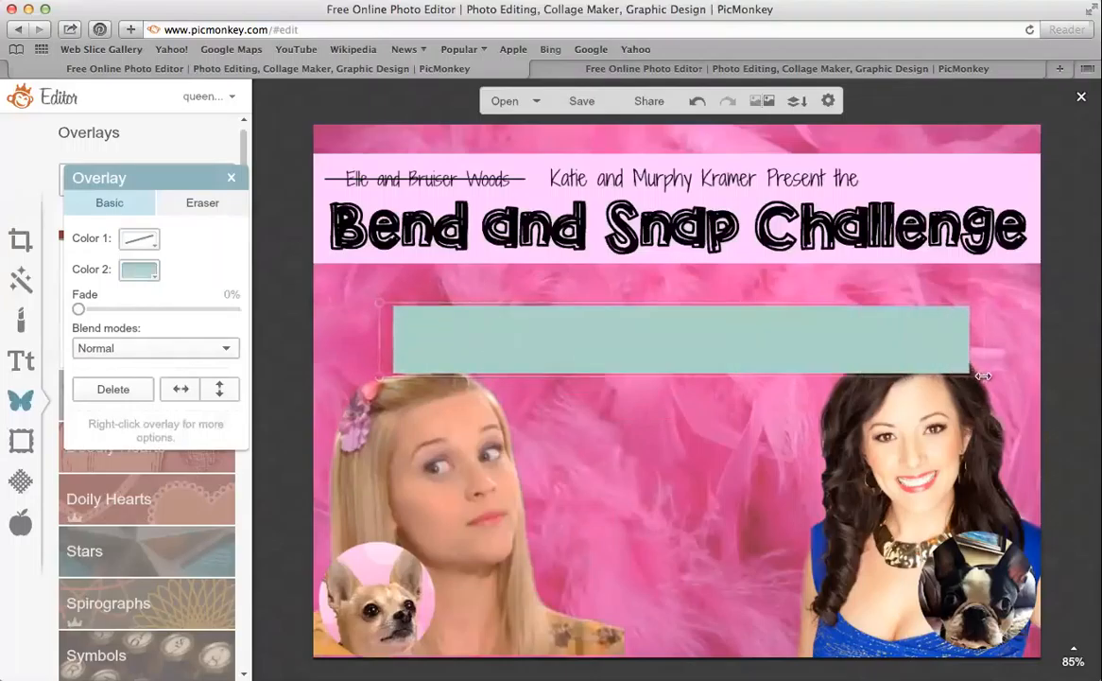
{"action": "left_click_drag", "start_coordinate": [756, 376], "coordinate": [760, 659]}
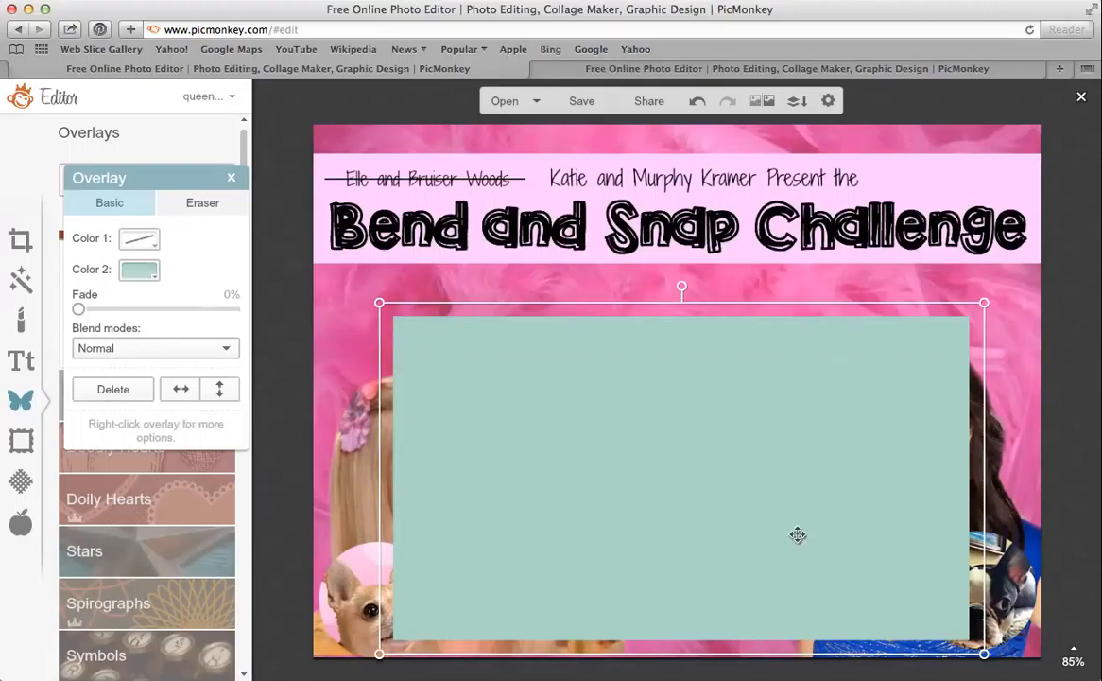
Send the panel behind the portraits and recolour it pale mint green
{"action": "left_click", "coordinate": [798, 480]}
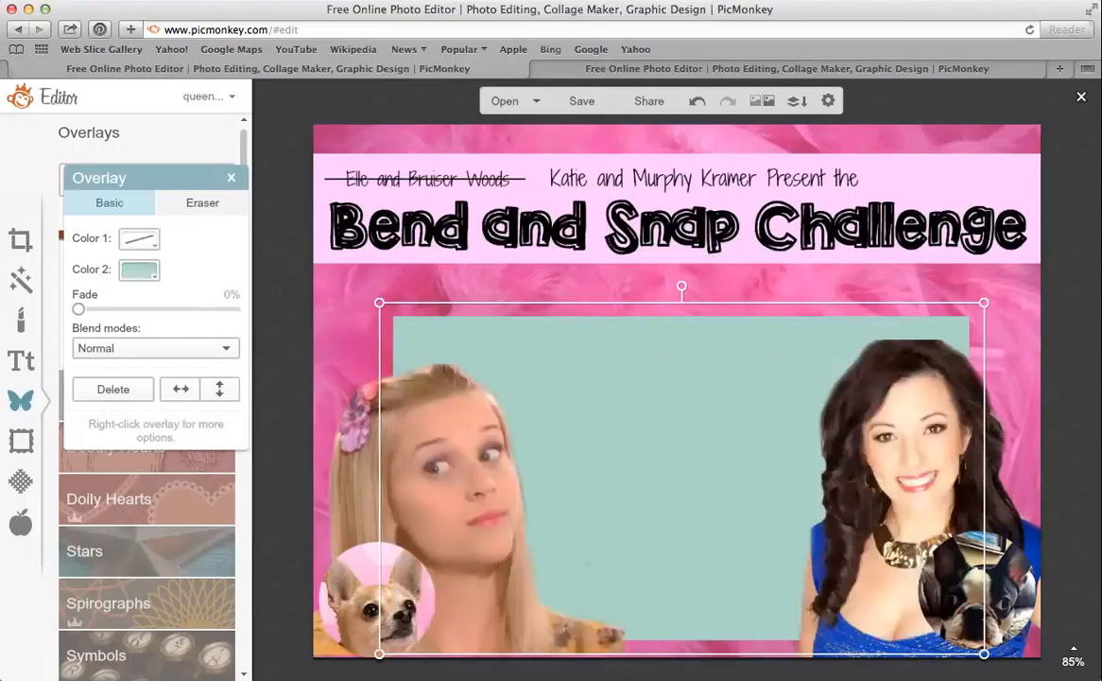
{"action": "left_click_drag", "start_coordinate": [713, 303], "coordinate": [703, 282]}
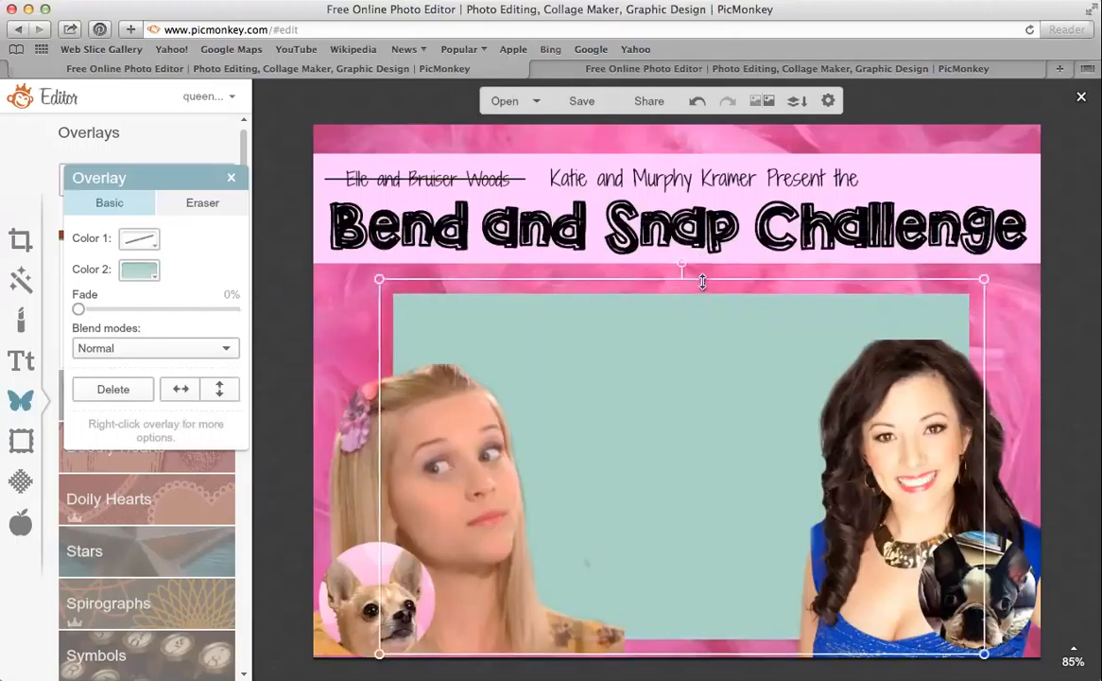
{"action": "left_click", "coordinate": [140, 271]}
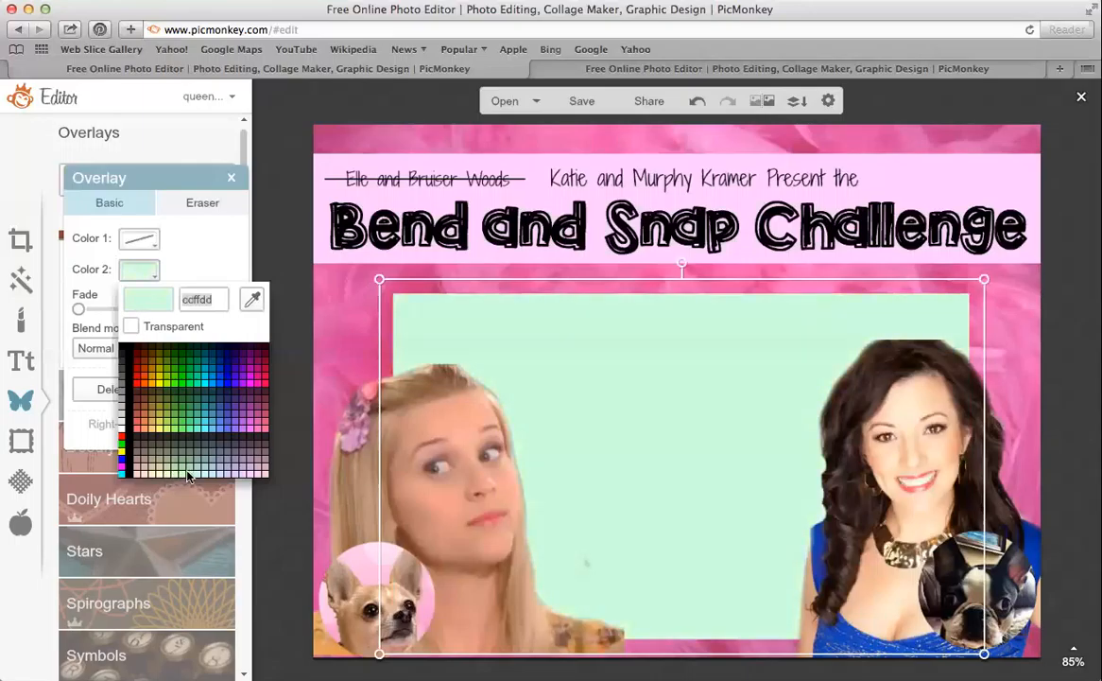
{"action": "left_click", "coordinate": [170, 429]}
Widen the mint panel on both sides and nudge the woman's photo slightly right
{"action": "left_click_drag", "start_coordinate": [376, 338], "coordinate": [345, 338]}
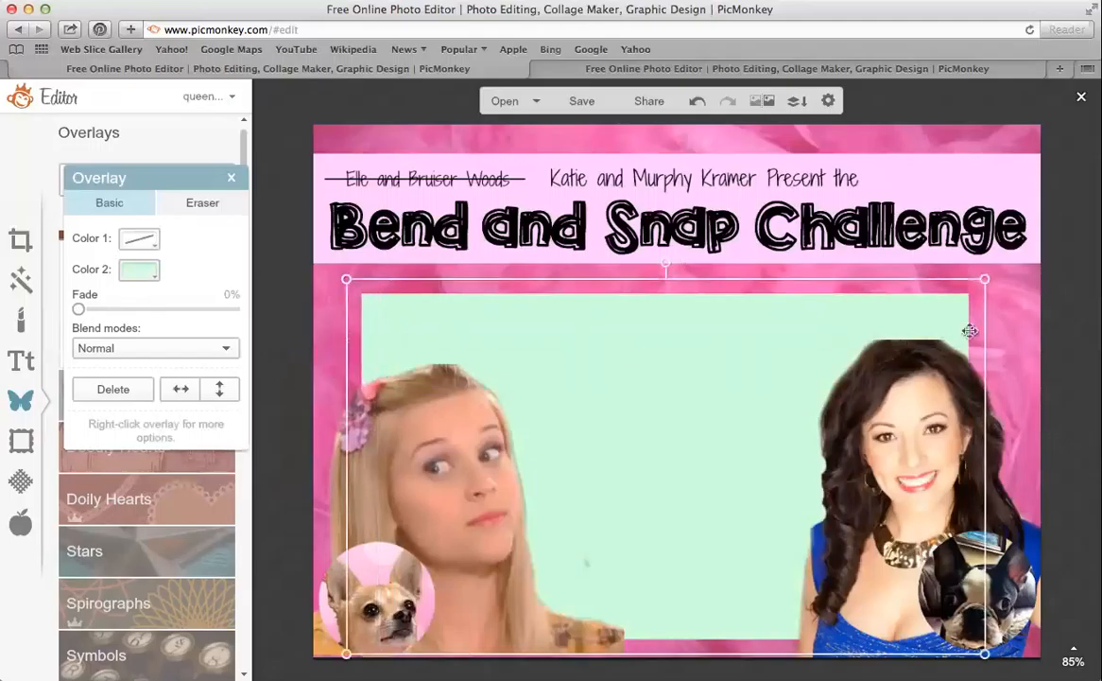
{"action": "left_click_drag", "start_coordinate": [987, 332], "coordinate": [1009, 332]}
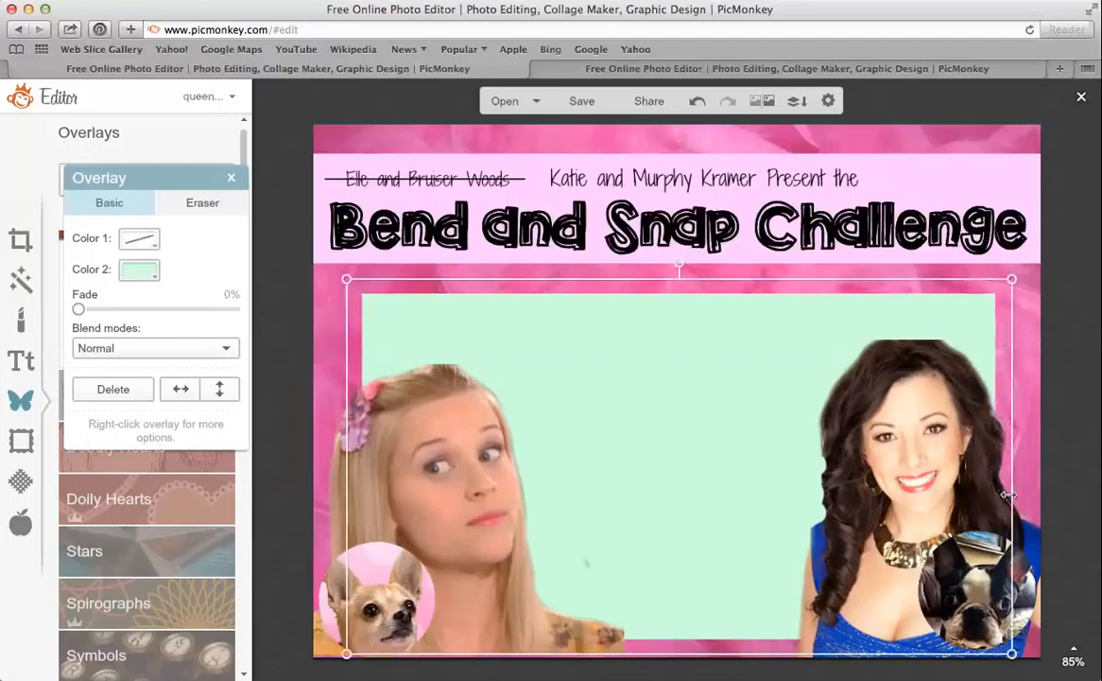
{"action": "left_click_drag", "start_coordinate": [1026, 535], "coordinate": [1043, 537]}
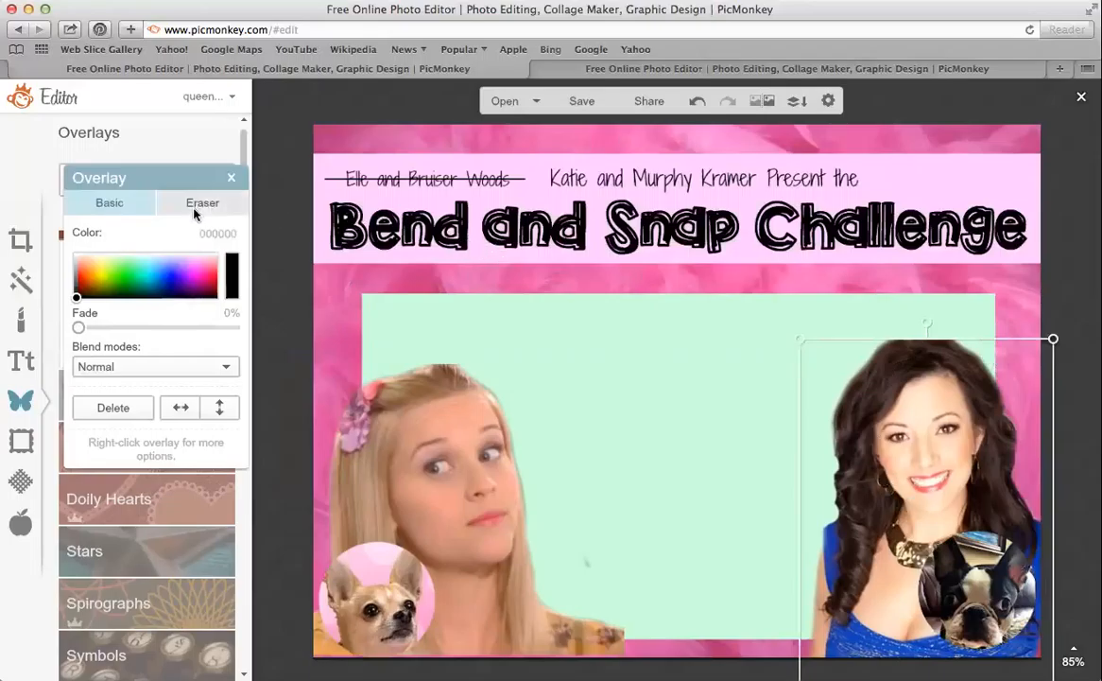
{"action": "left_click", "coordinate": [232, 177]}
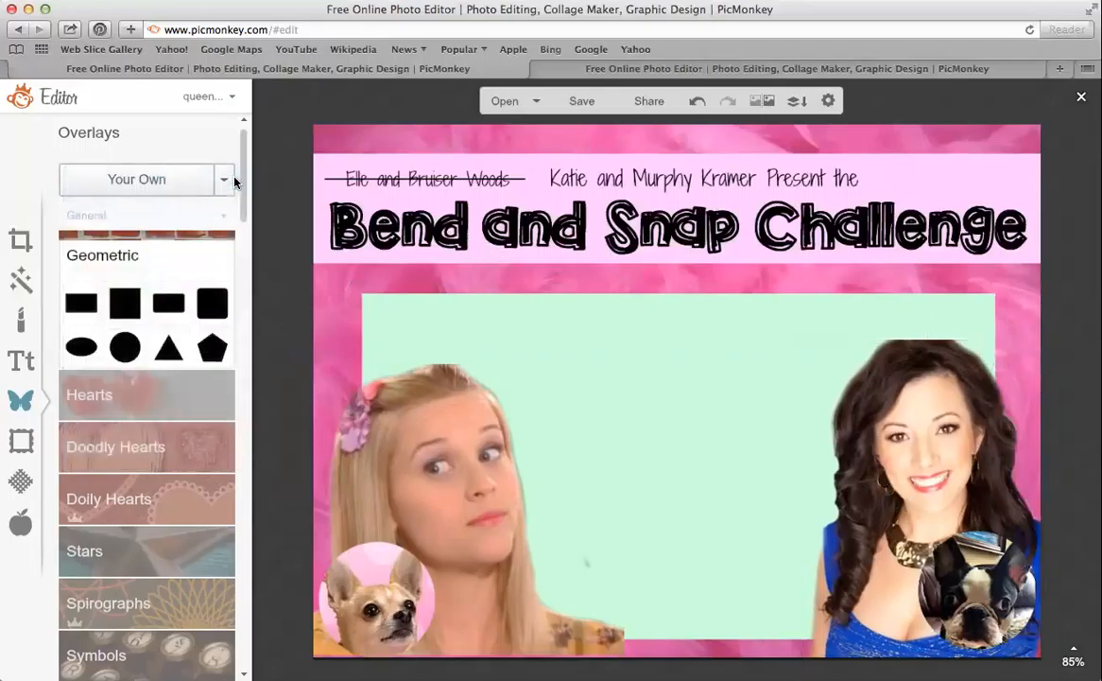
Add a Bilbo Swash Caps text box reading '5 Day Free Online Support Group'
{"action": "left_click", "coordinate": [23, 361]}
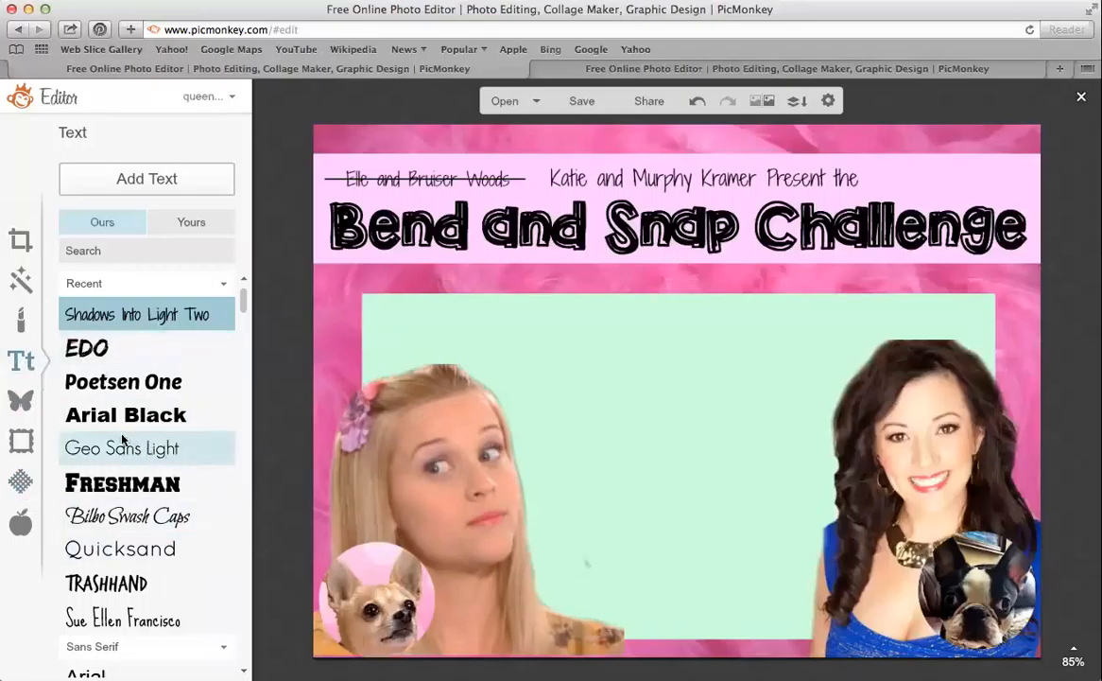
{"action": "left_click", "coordinate": [160, 519]}
{"action": "left_click", "coordinate": [156, 176]}
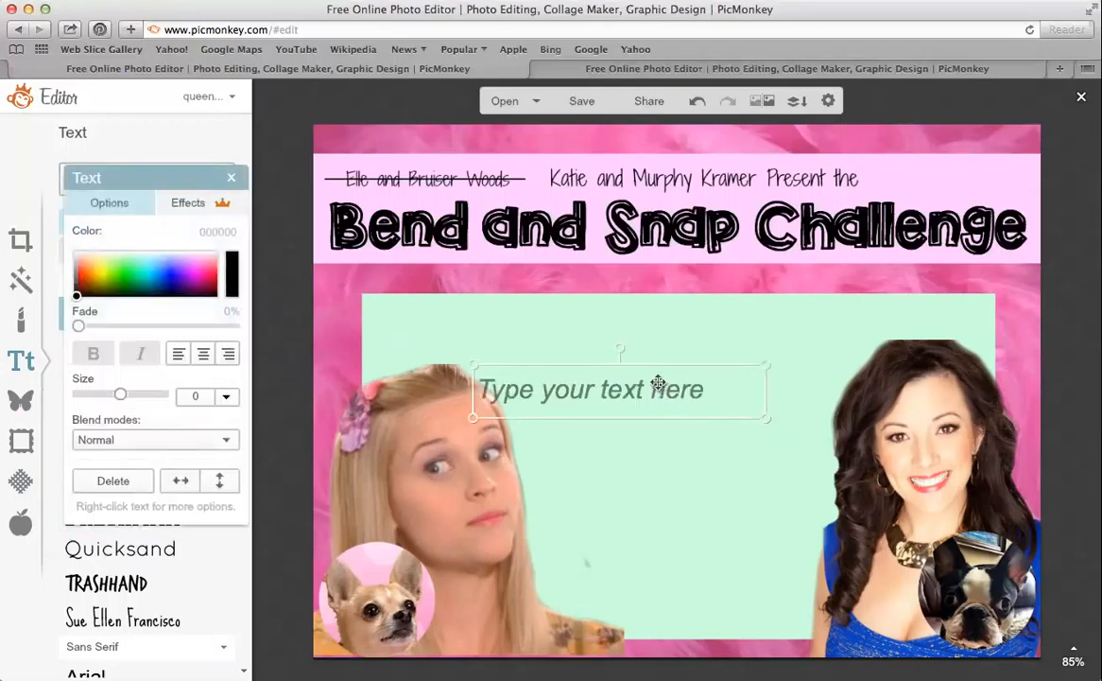
{"action": "left_click", "coordinate": [658, 383]}
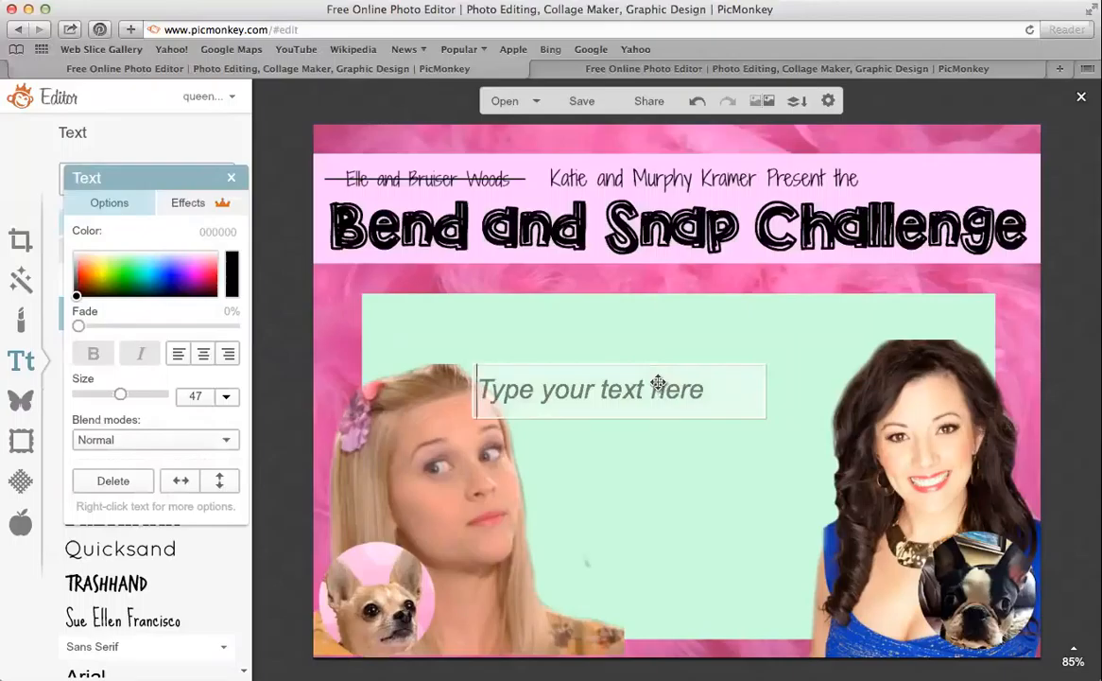
{"action": "type", "text": "5 Day Free"}
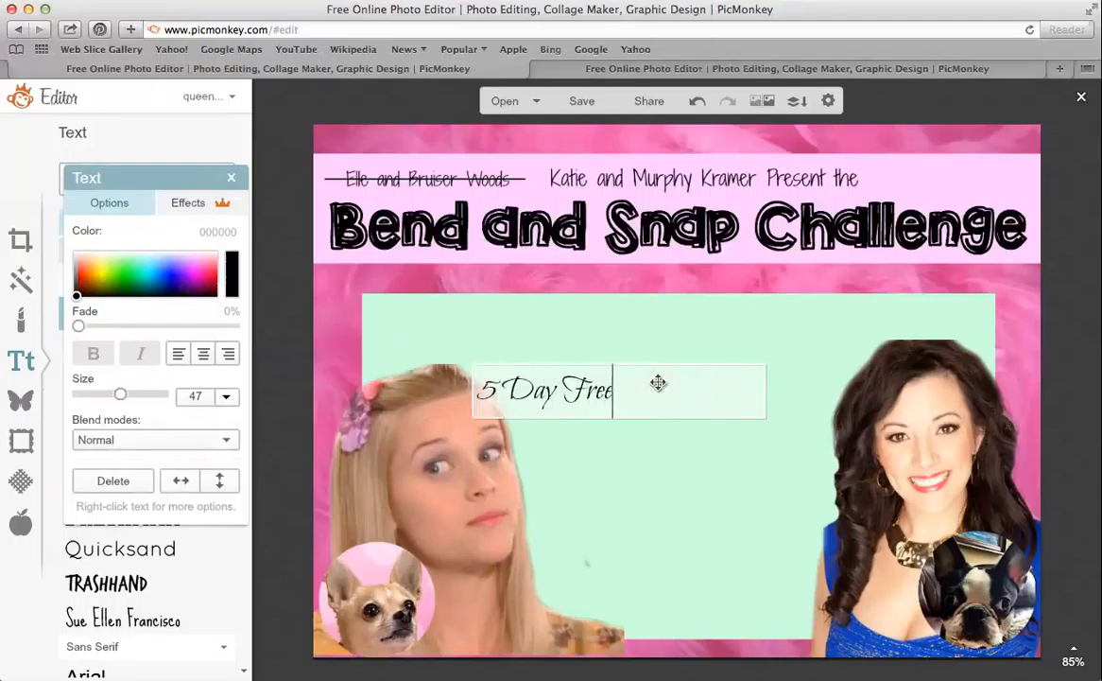
{"action": "type", "text": " Onlien"}
{"action": "key", "text": "BackSpace"}
{"action": "key", "text": "BackSpace"}
{"action": "key", "text": "BackSpace"}
{"action": "type", "text": "ine Support Group"}
{"action": "left_click", "coordinate": [773, 396]}
Enlarge the heading to size 62 on one line, move it up, and fix the 'Onlline' typo
{"action": "left_click_drag", "start_coordinate": [774, 395], "coordinate": [739, 326]}
{"action": "left_click_drag", "start_coordinate": [804, 350], "coordinate": [934, 359]}
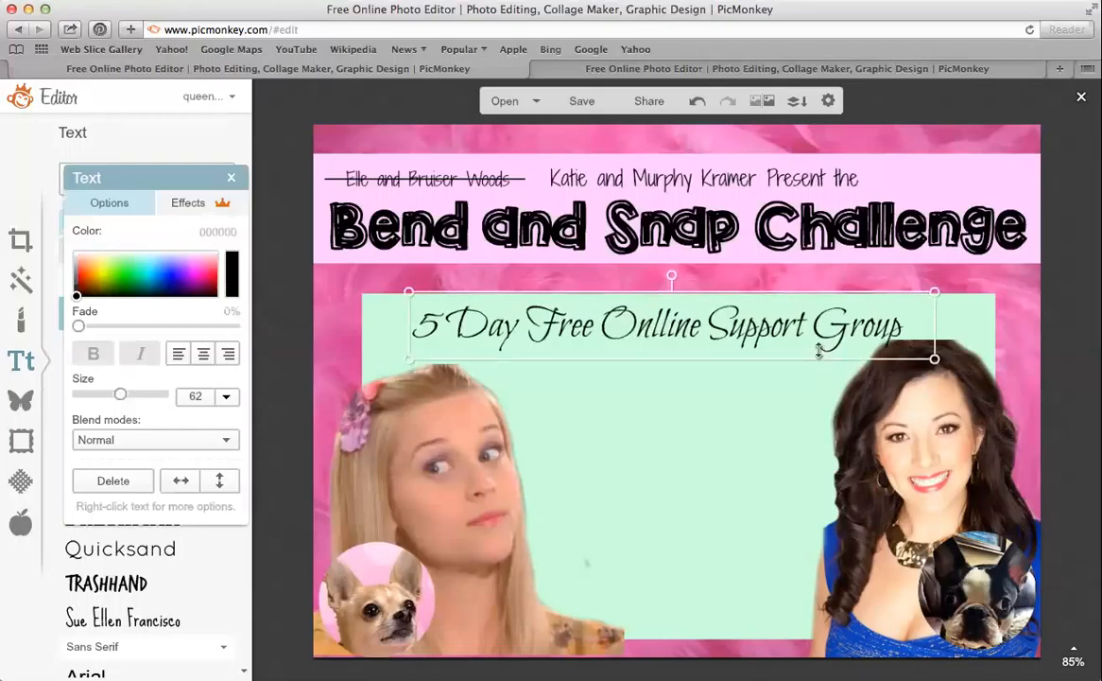
{"action": "left_click_drag", "start_coordinate": [749, 303], "coordinate": [742, 293]}
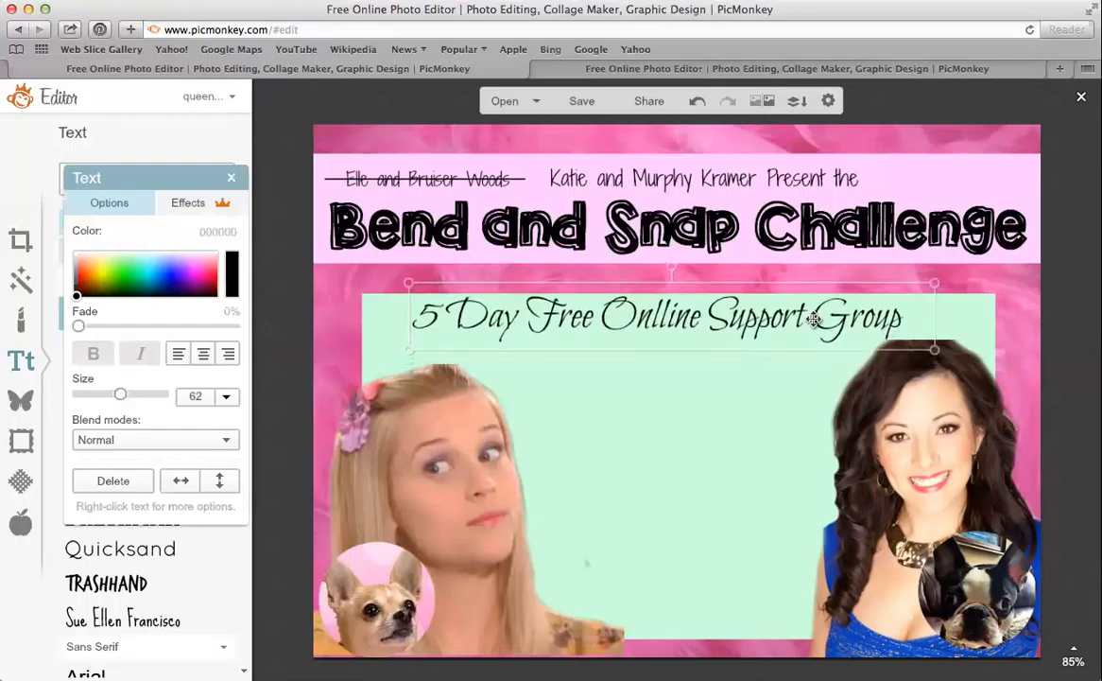
{"action": "left_click", "coordinate": [663, 307]}
{"action": "key", "text": "BackSpace"}
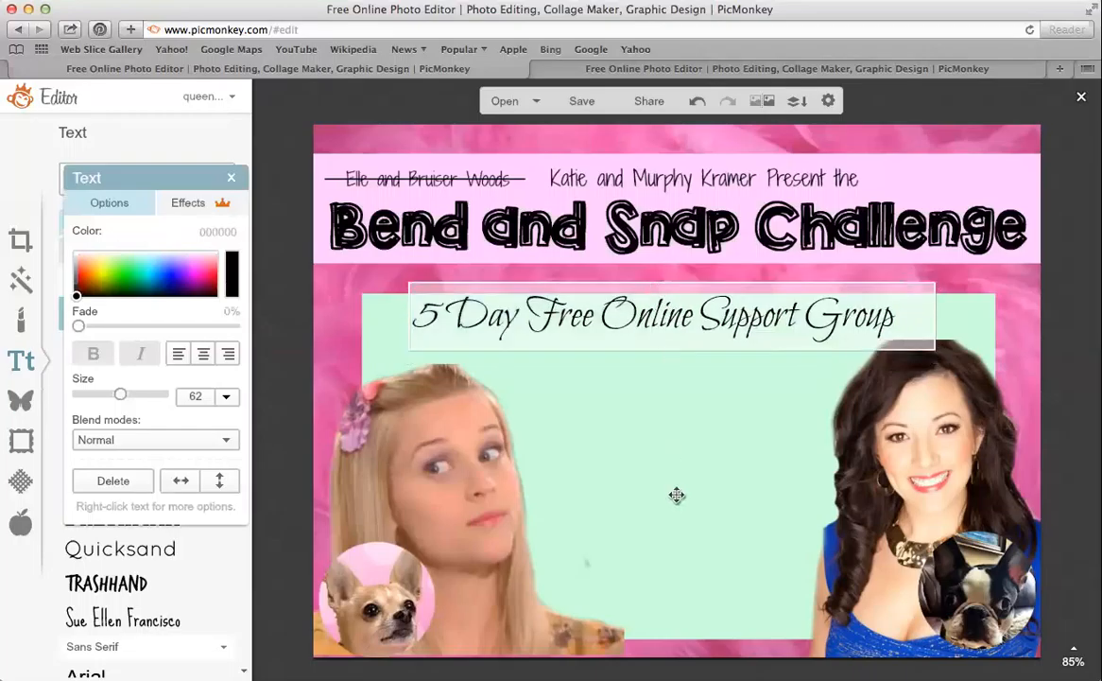
Shift the mint panel up and nudge the support-group heading down slightly
{"action": "left_click", "coordinate": [964, 333]}
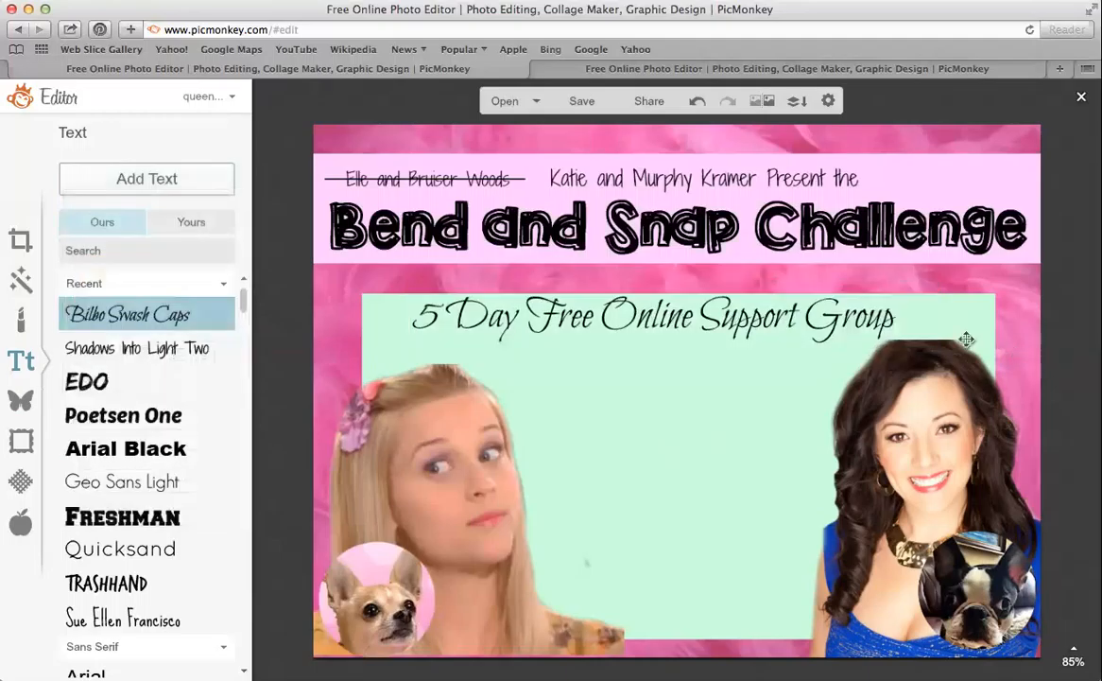
{"action": "left_click", "coordinate": [844, 317]}
{"action": "left_click_drag", "start_coordinate": [844, 317], "coordinate": [838, 339]}
{"action": "left_click", "coordinate": [1056, 342]}
{"action": "left_click", "coordinate": [838, 320]}
{"action": "left_click", "coordinate": [832, 307]}
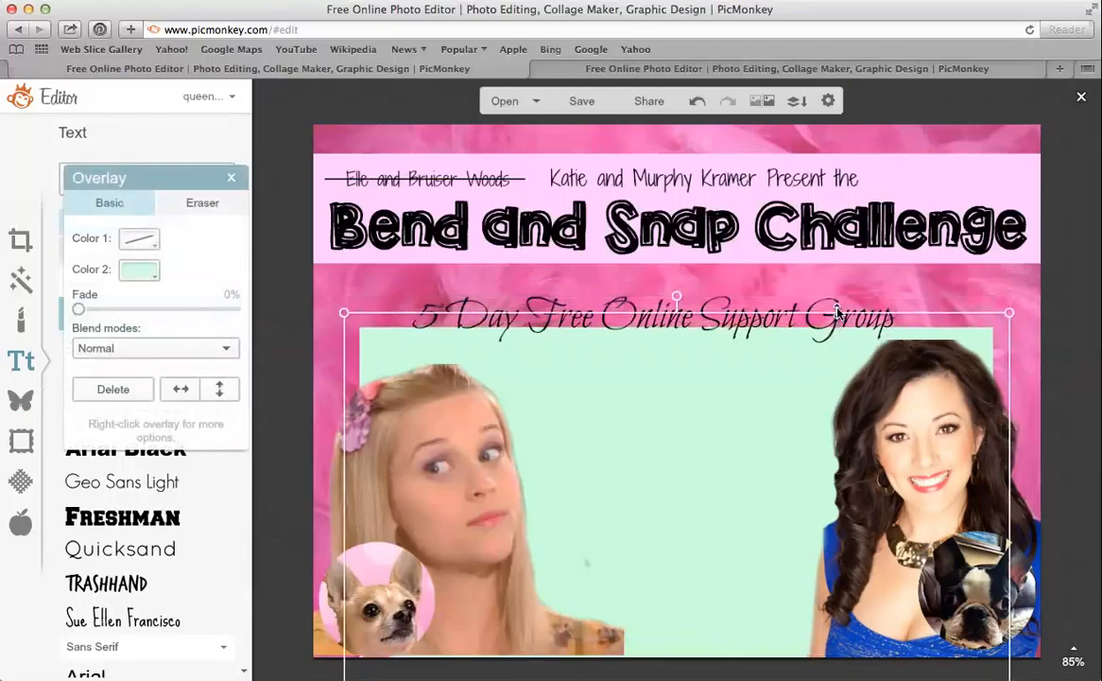
{"action": "left_click_drag", "start_coordinate": [831, 303], "coordinate": [831, 311]}
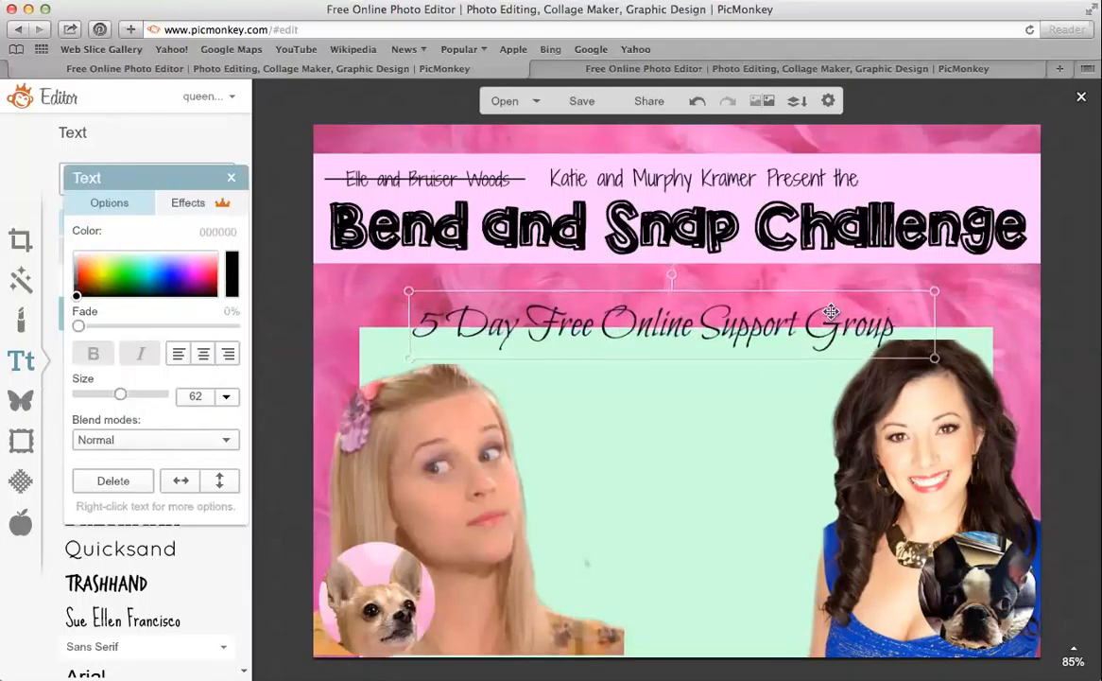
{"action": "left_click_drag", "start_coordinate": [753, 445], "coordinate": [753, 421]}
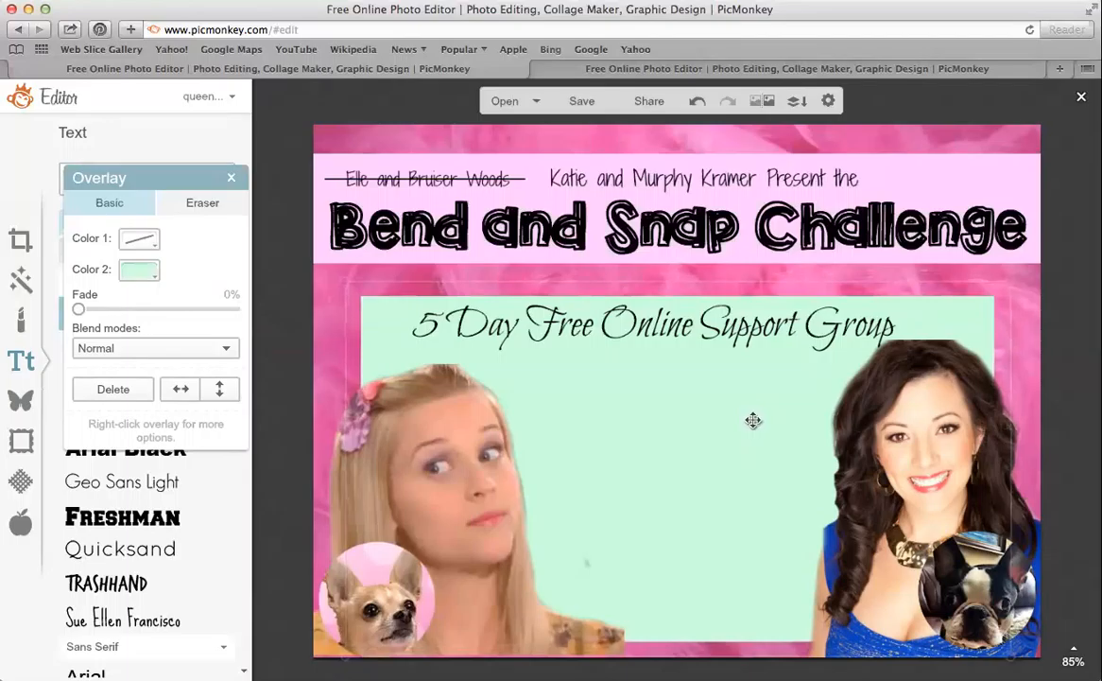
{"action": "left_click", "coordinate": [1070, 387]}
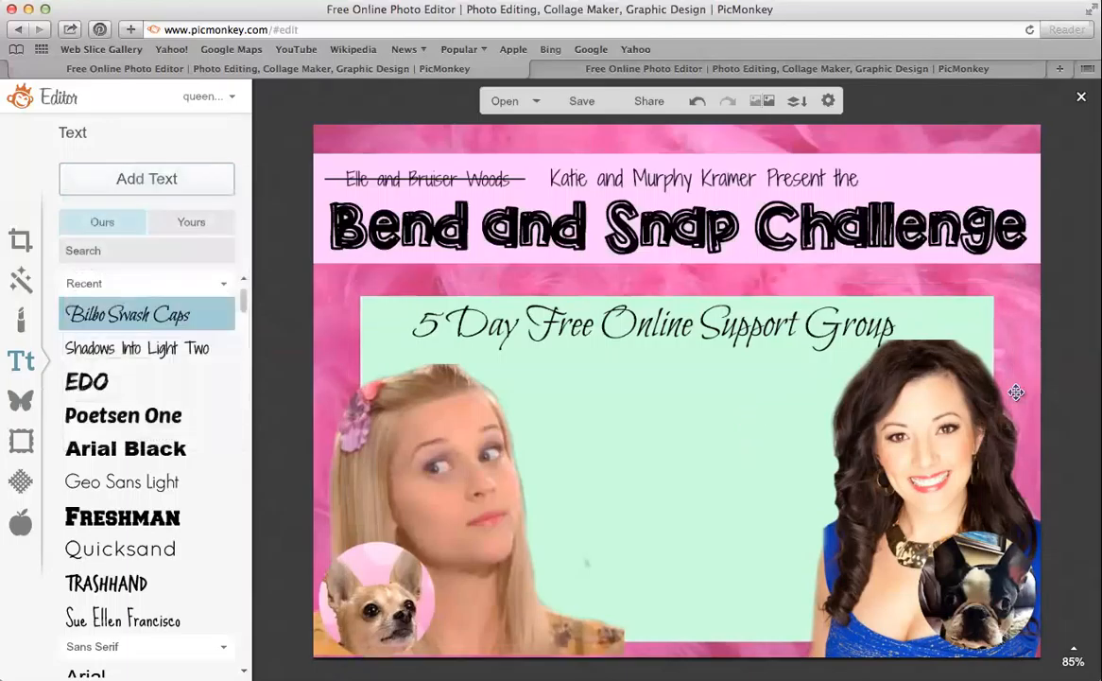
{"action": "left_click", "coordinate": [968, 410]}
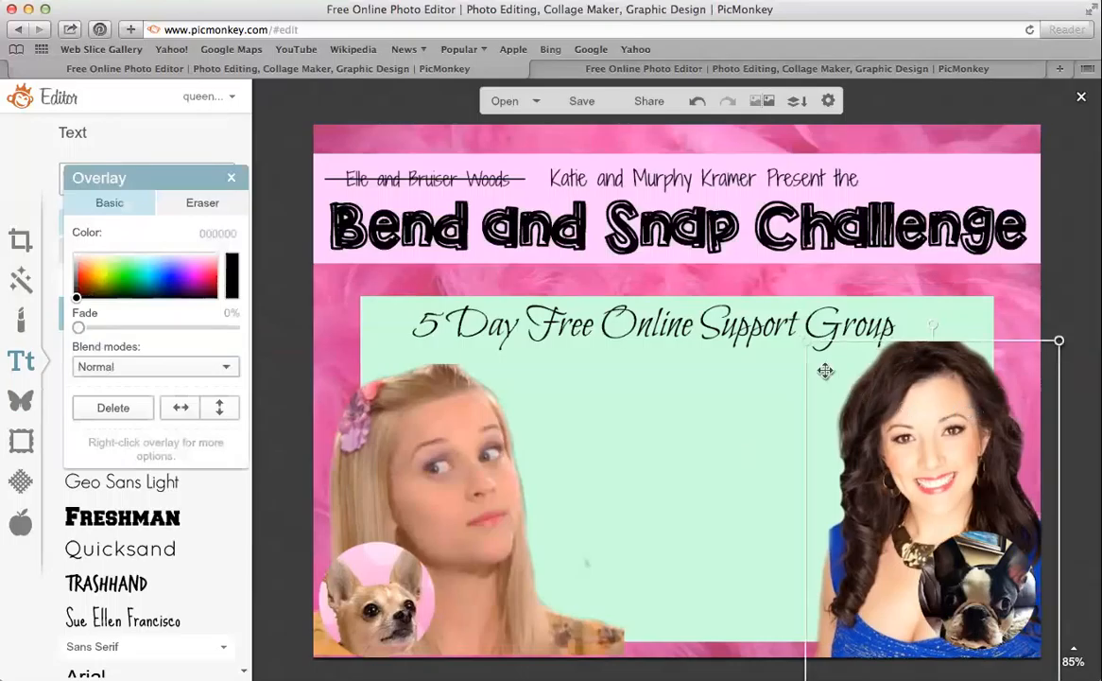
Move the mint panel up beneath the heading and nudge it slightly higher
{"action": "left_click", "coordinate": [742, 299]}
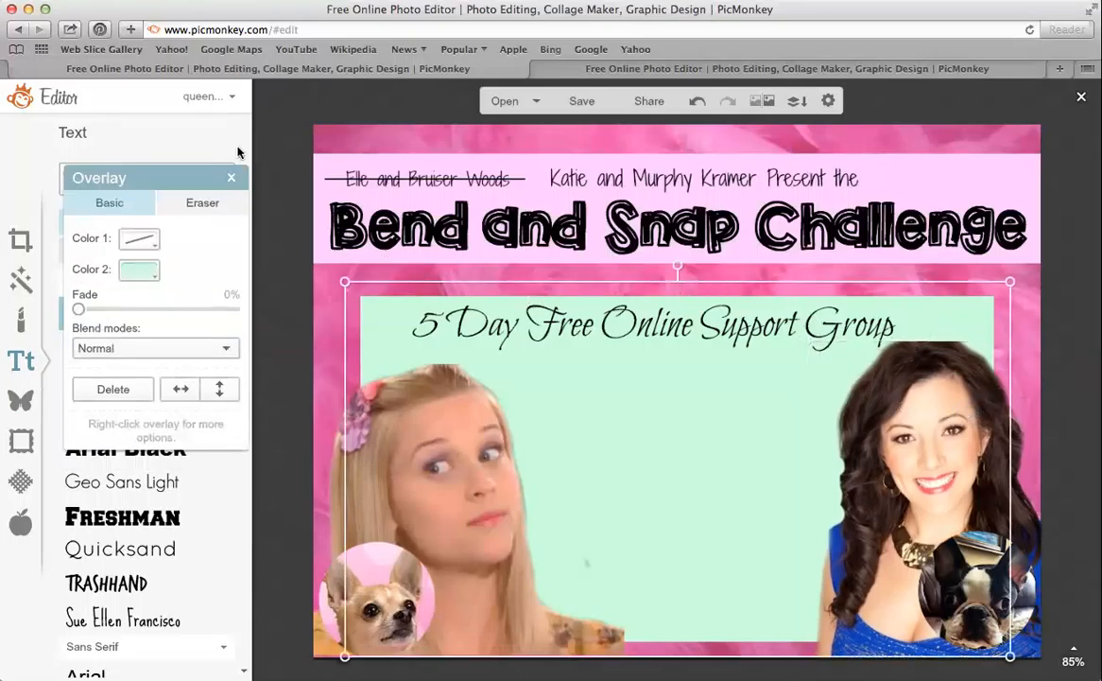
{"action": "left_click", "coordinate": [227, 178]}
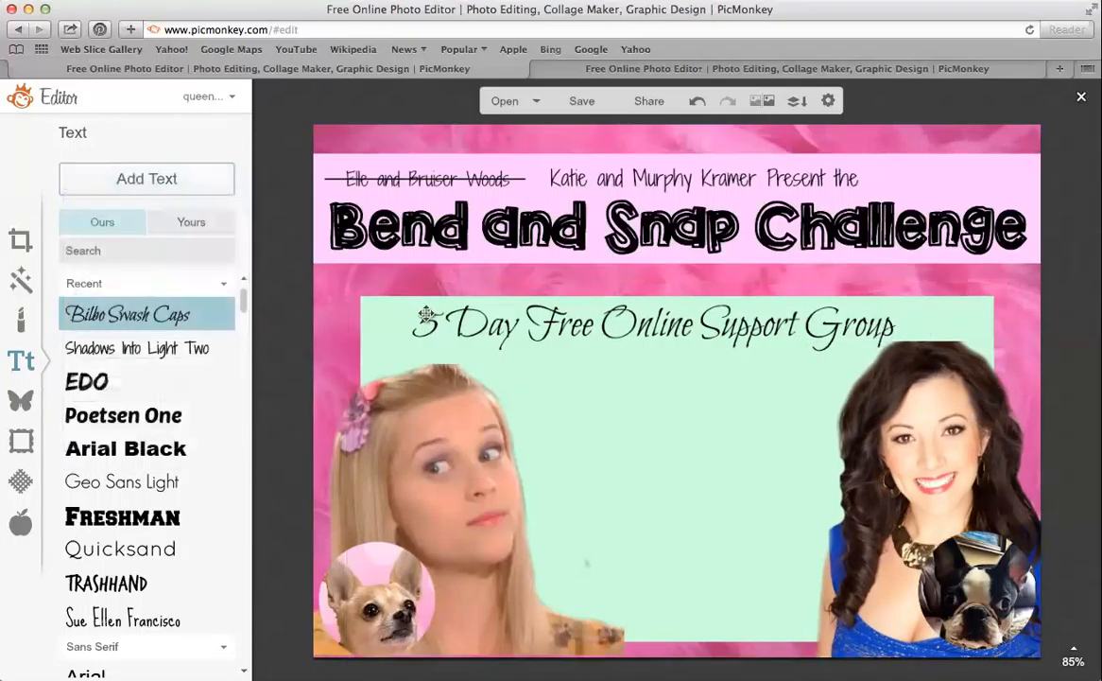
{"action": "left_click", "coordinate": [466, 327]}
{"action": "left_click_drag", "start_coordinate": [466, 327], "coordinate": [463, 362]}
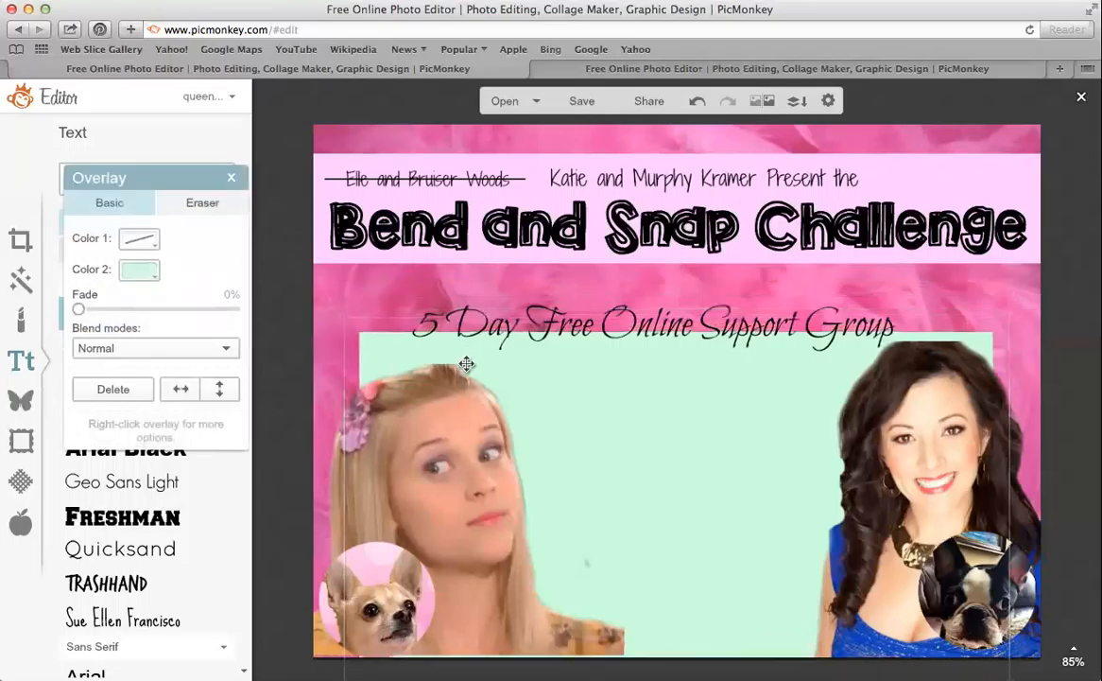
{"action": "left_click", "coordinate": [438, 288]}
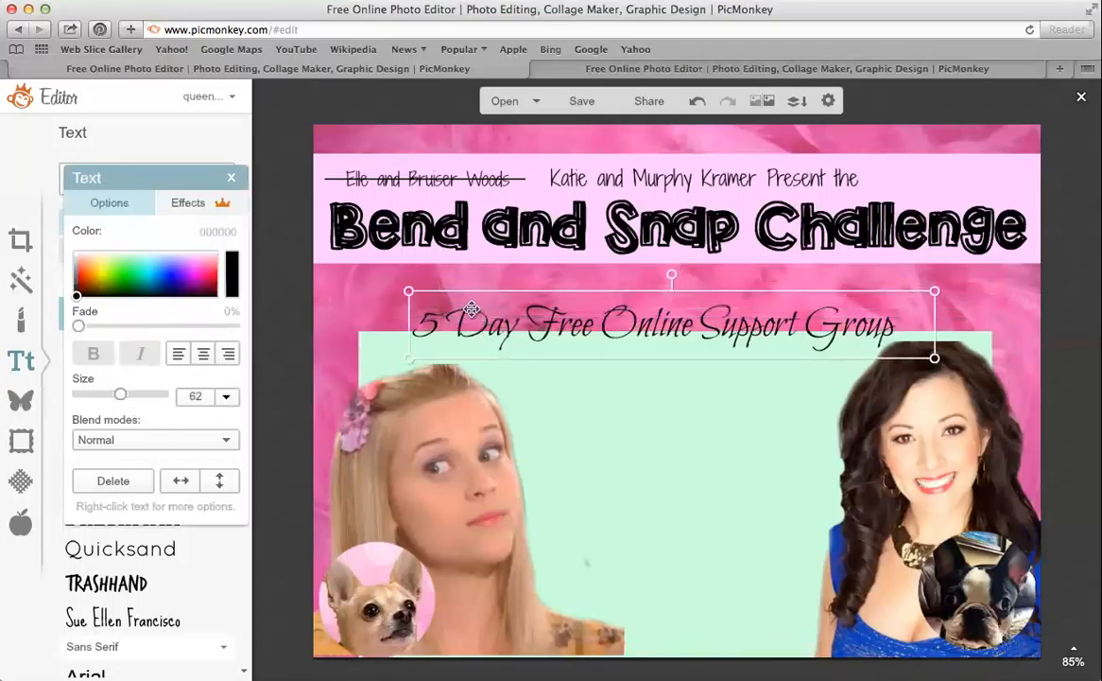
{"action": "left_click_drag", "start_coordinate": [566, 405], "coordinate": [572, 379]}
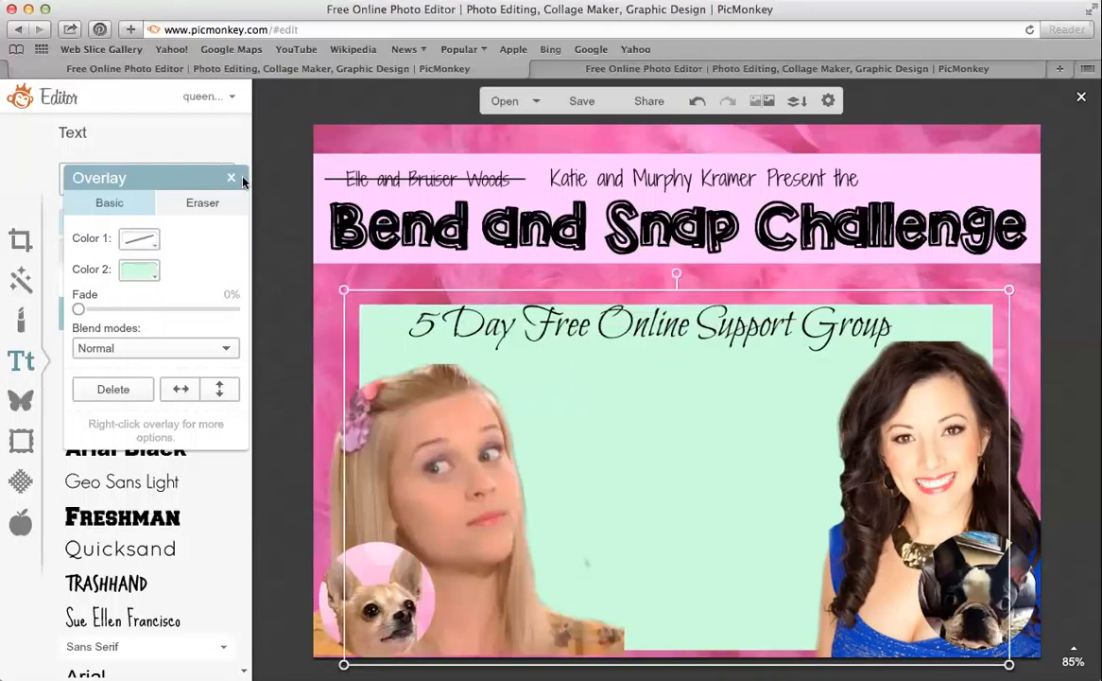
{"action": "left_click", "coordinate": [231, 178]}
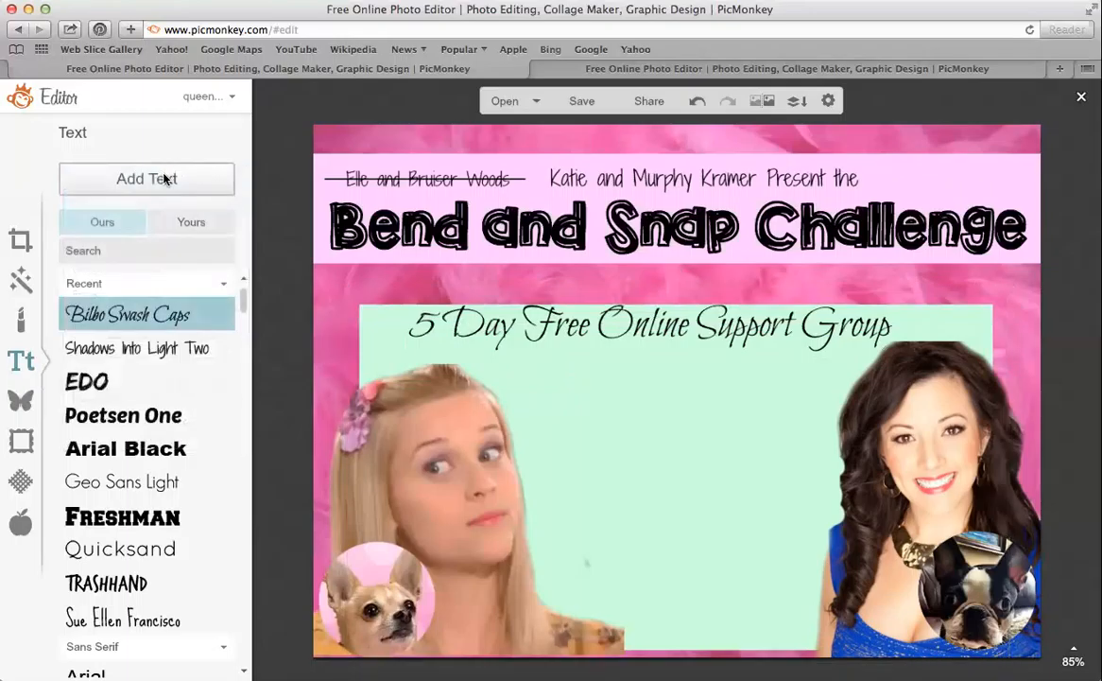
{"action": "left_click", "coordinate": [519, 319]}
{"action": "left_click_drag", "start_coordinate": [520, 320], "coordinate": [519, 310]}
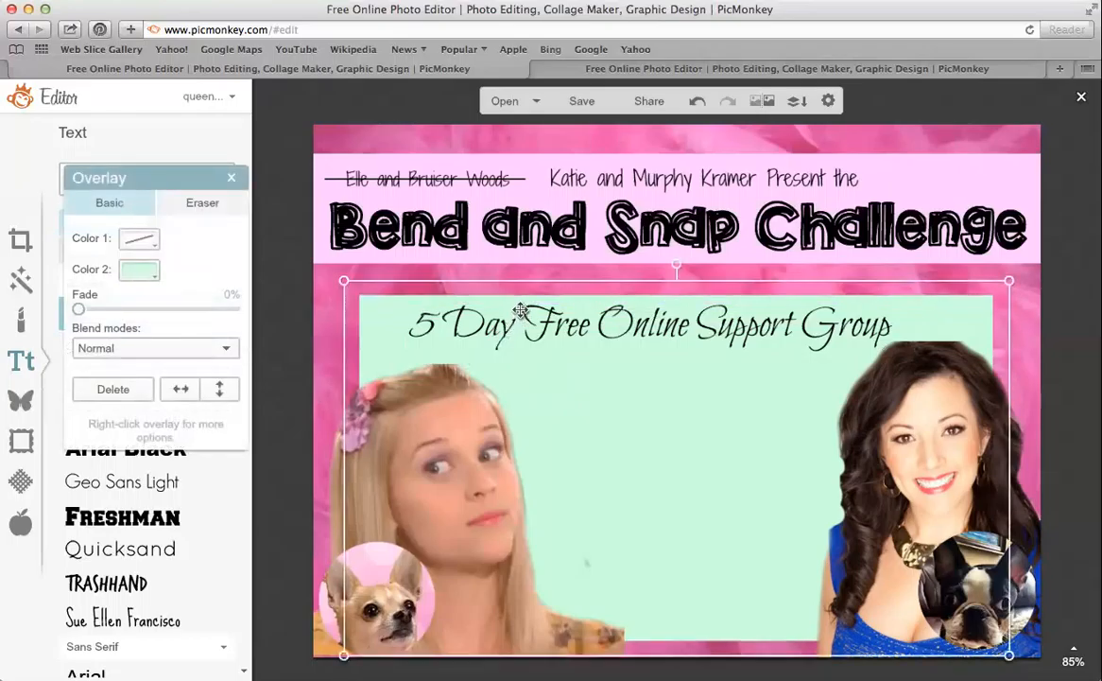
{"action": "left_click", "coordinate": [231, 177]}
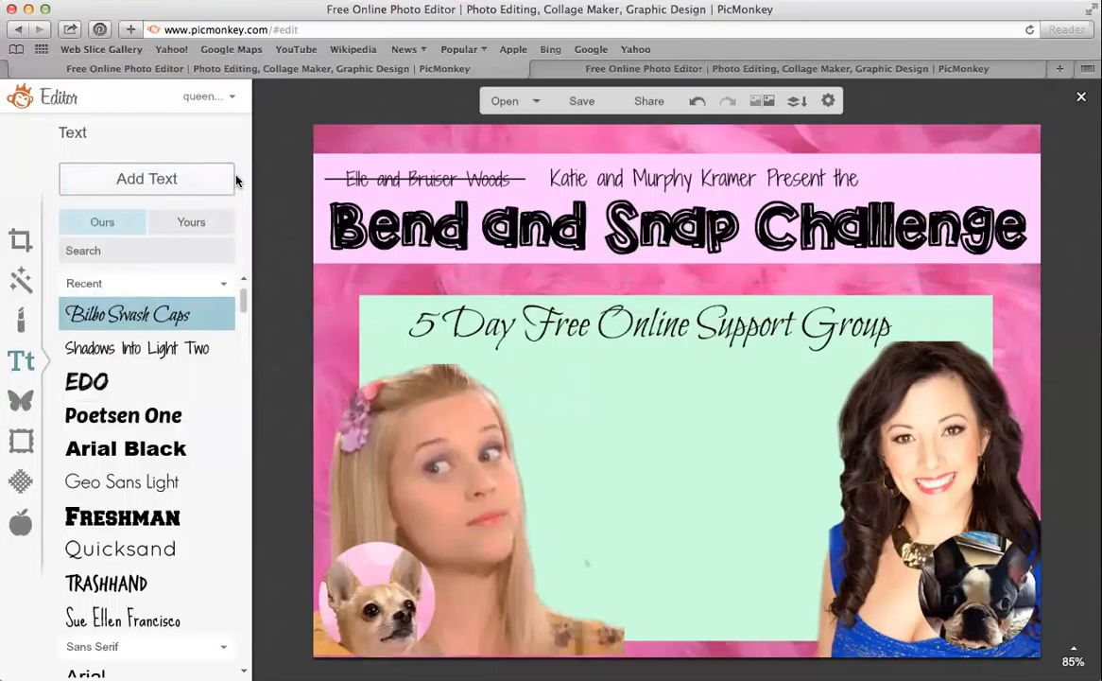
Add a Shadows Into Light Two text box with 'Focused workout moves on the legs and booty' and '-Clean Eating Meal Plans Provided'
{"action": "left_click", "coordinate": [142, 348]}
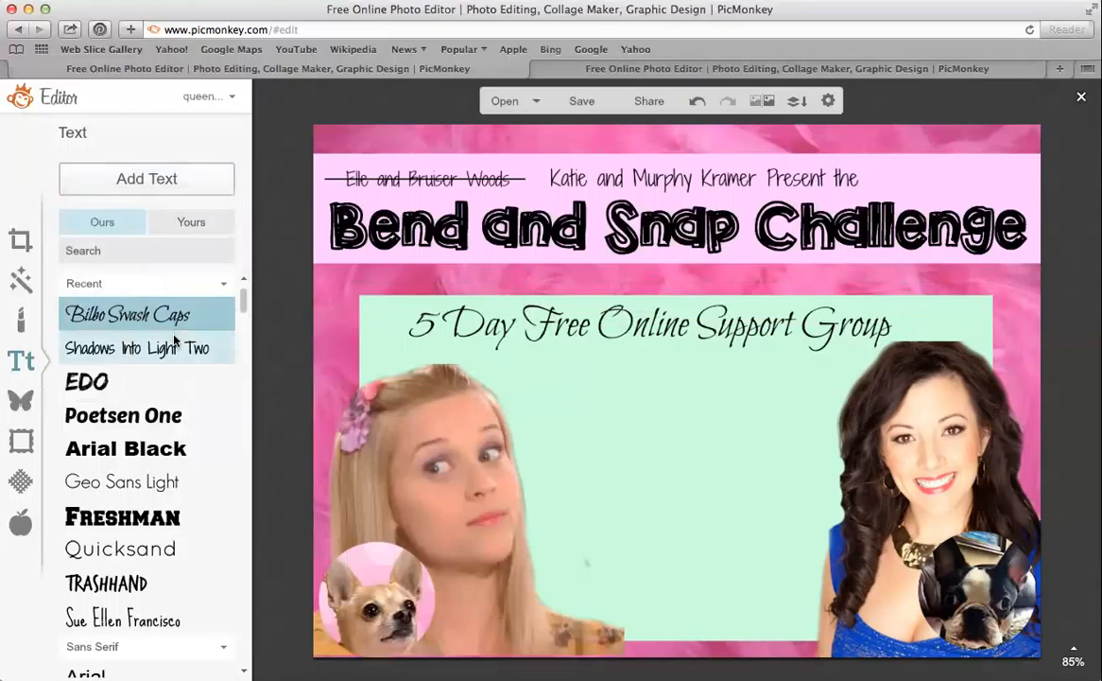
{"action": "left_click", "coordinate": [182, 178]}
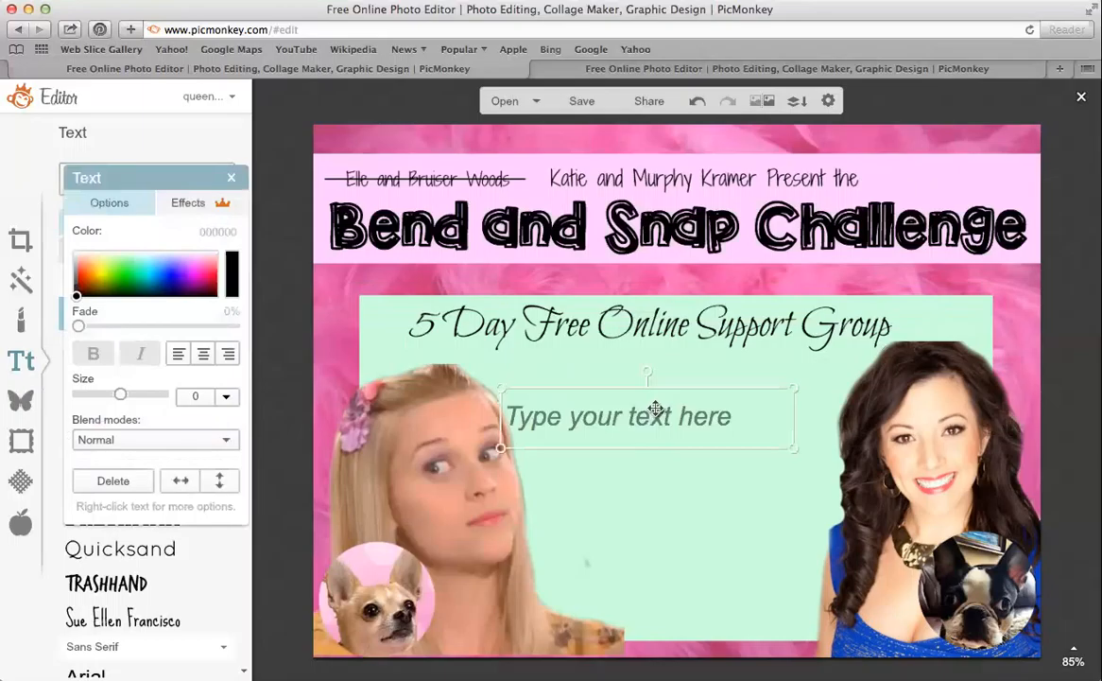
{"action": "left_click", "coordinate": [656, 408]}
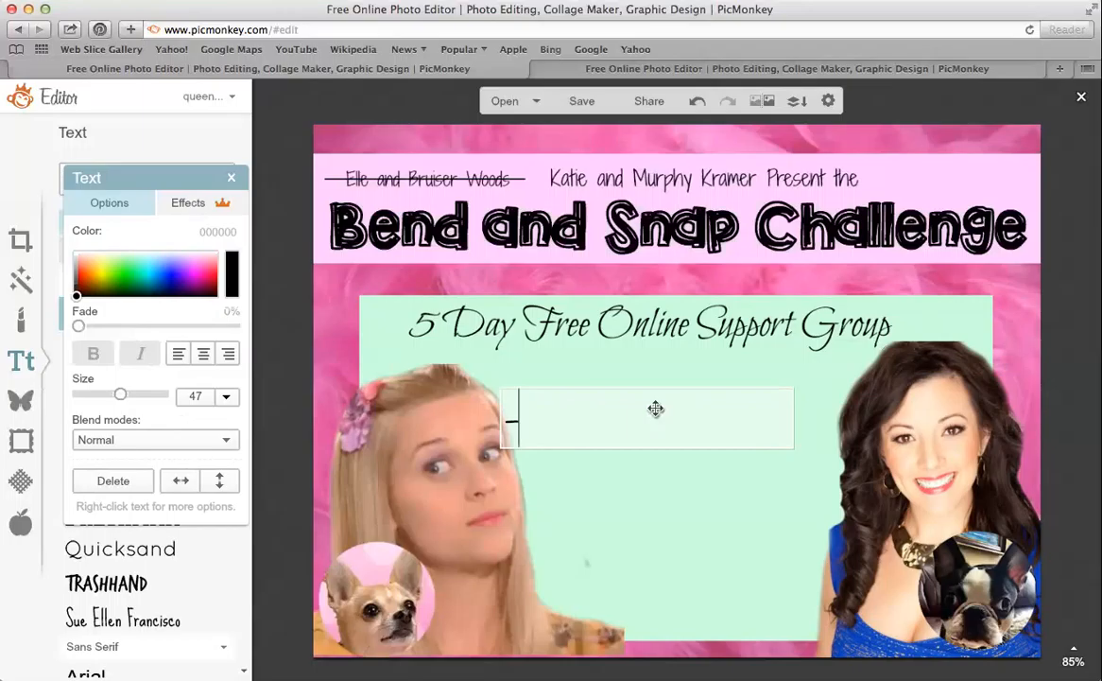
{"action": "type", "text": "Focused workout "}
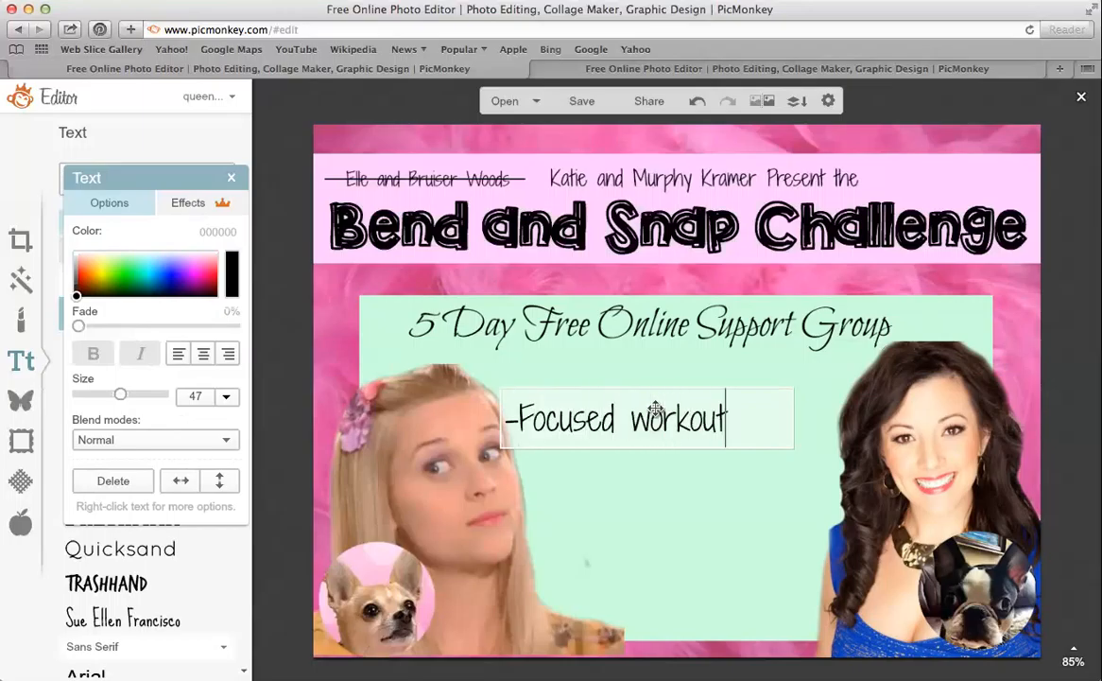
{"action": "type", "text": "moves on the "}
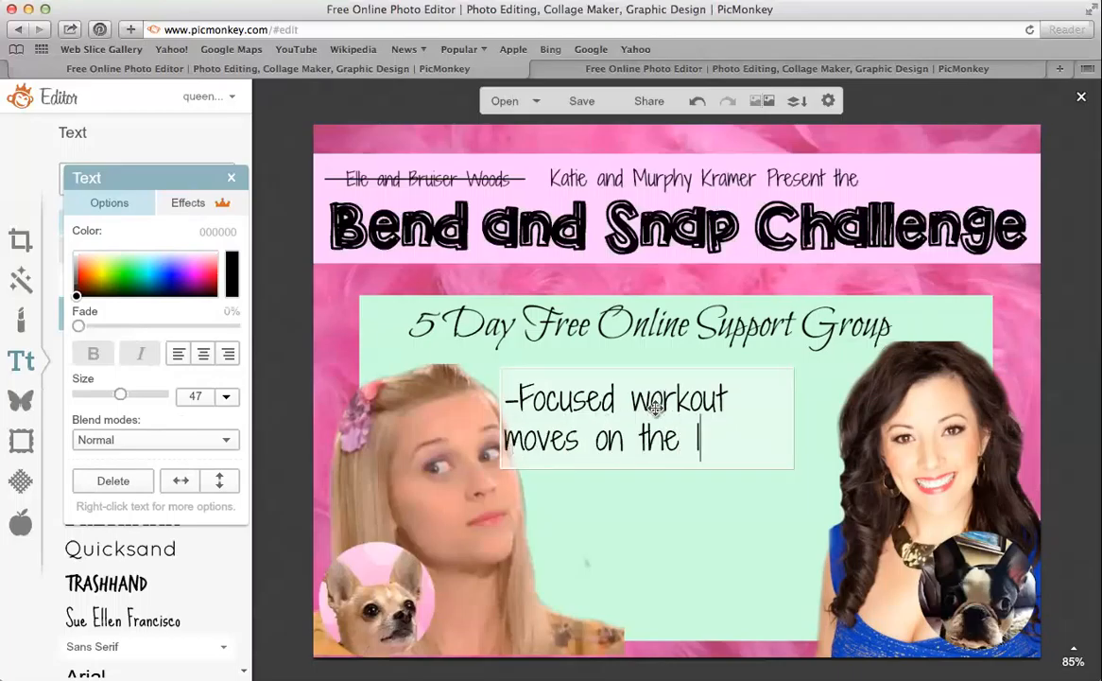
{"action": "type", "text": "legs and booty"}
{"action": "key", "text": "Return"}
{"action": "type", "text": "-"}
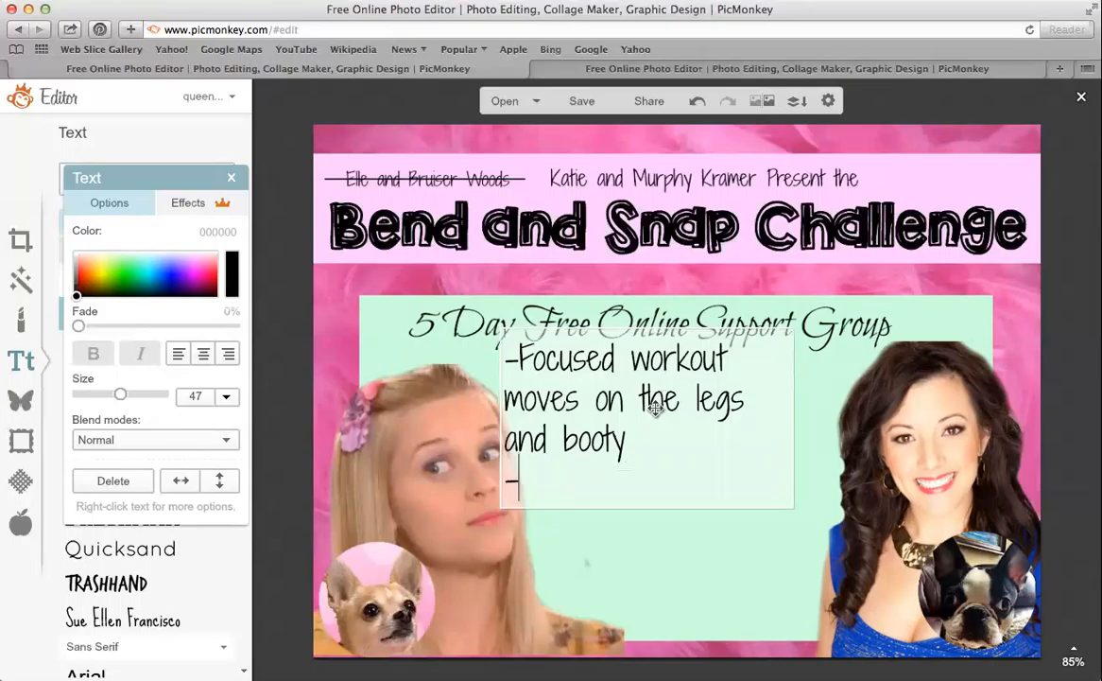
{"action": "type", "text": "Clean Eating Meal Plans p"}
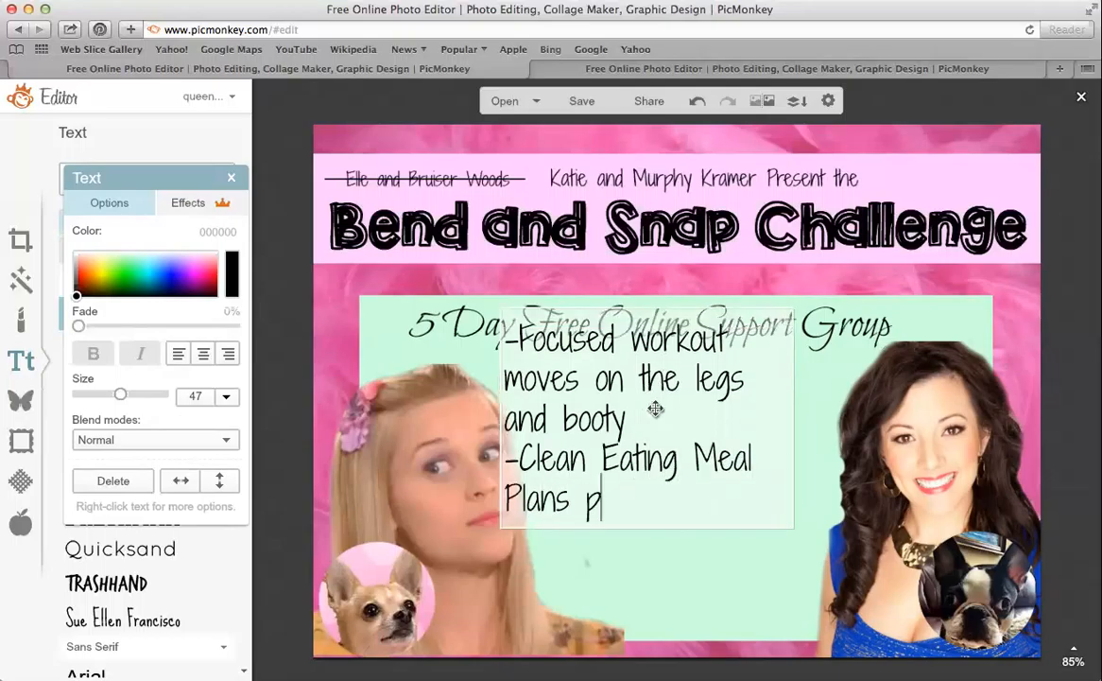
{"action": "key", "text": "BackSpace"}
{"action": "type", "text": "Pr"}
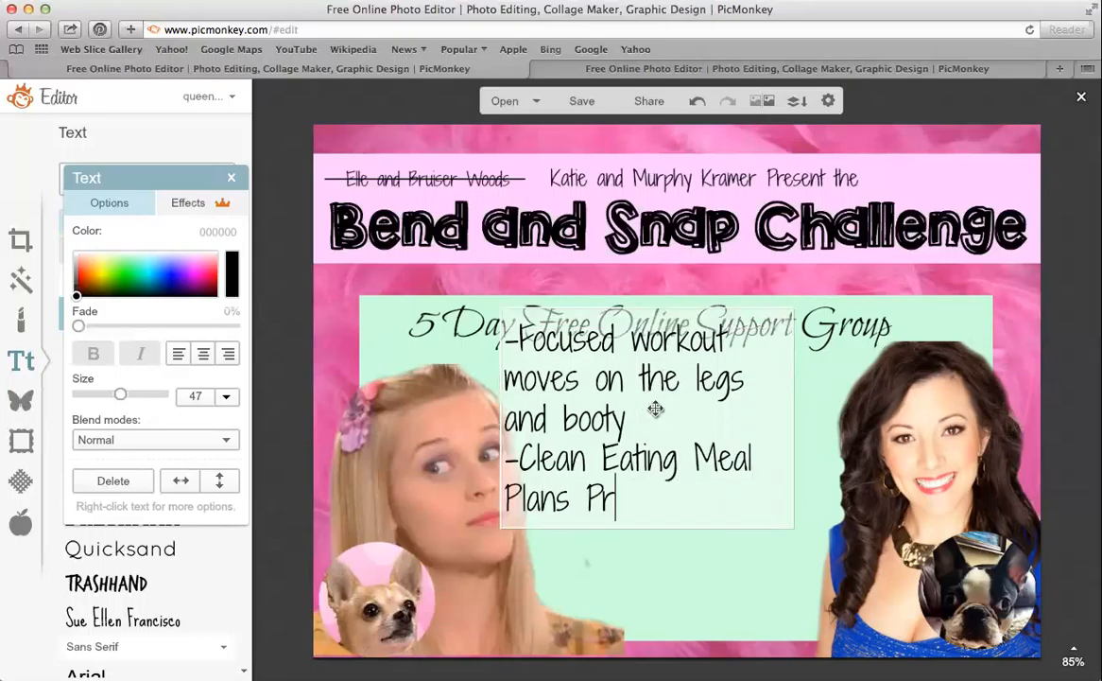
{"action": "type", "text": "ovided"}
Add the '-Humor, Humor, Humor' and '-Prizes' bullets and centre-align the list
{"action": "key", "text": "Return"}
{"action": "type", "text": "-H"}
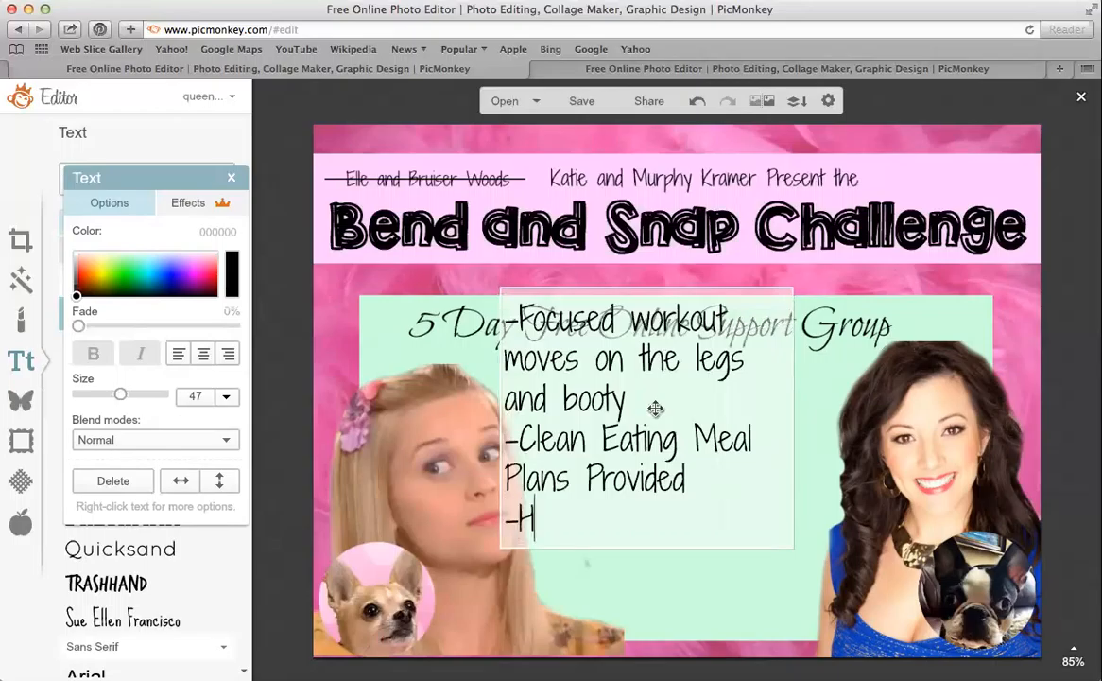
{"action": "type", "text": "umor, H"}
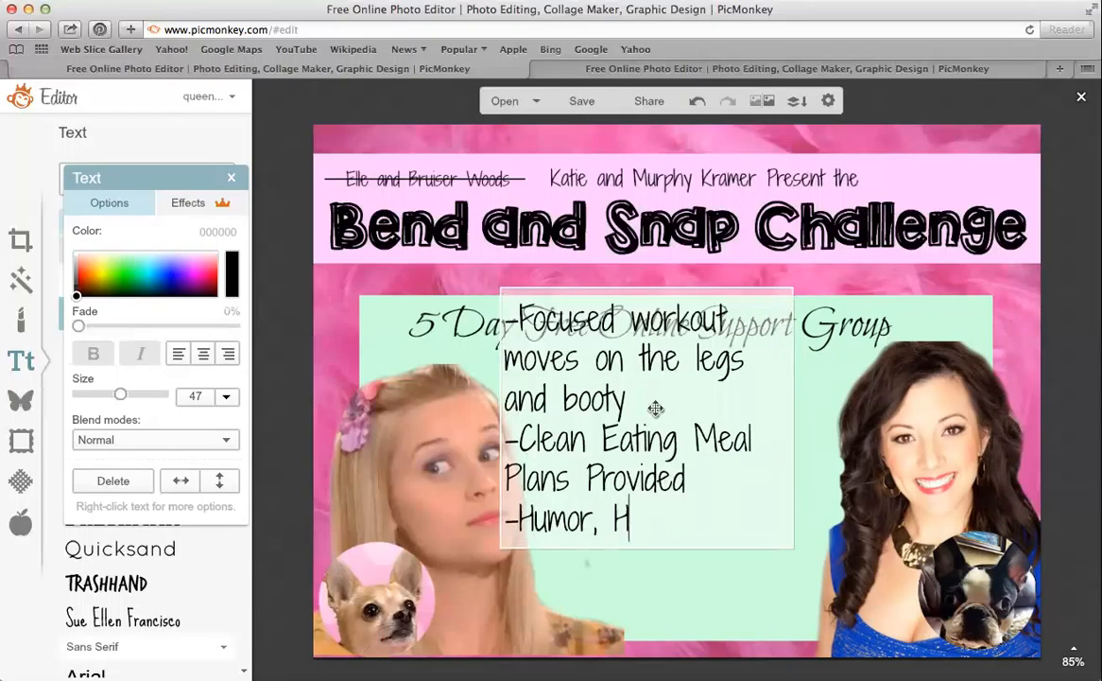
{"action": "type", "text": "umor, Humor"}
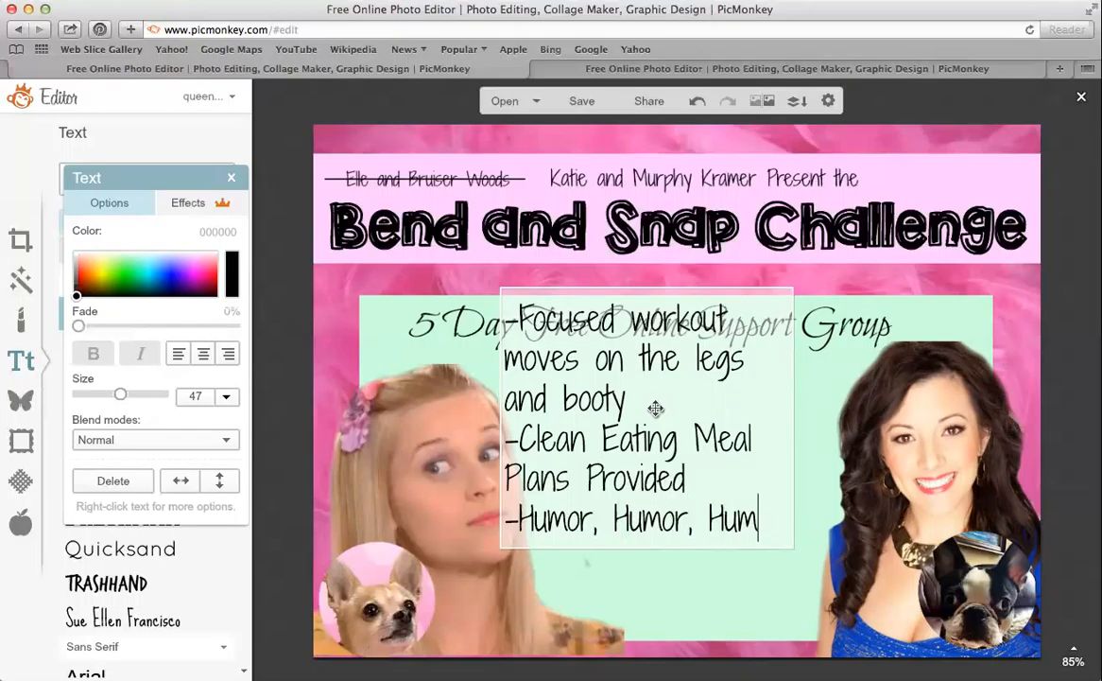
{"action": "key", "text": "Return"}
{"action": "type", "text": "-Prizes"}
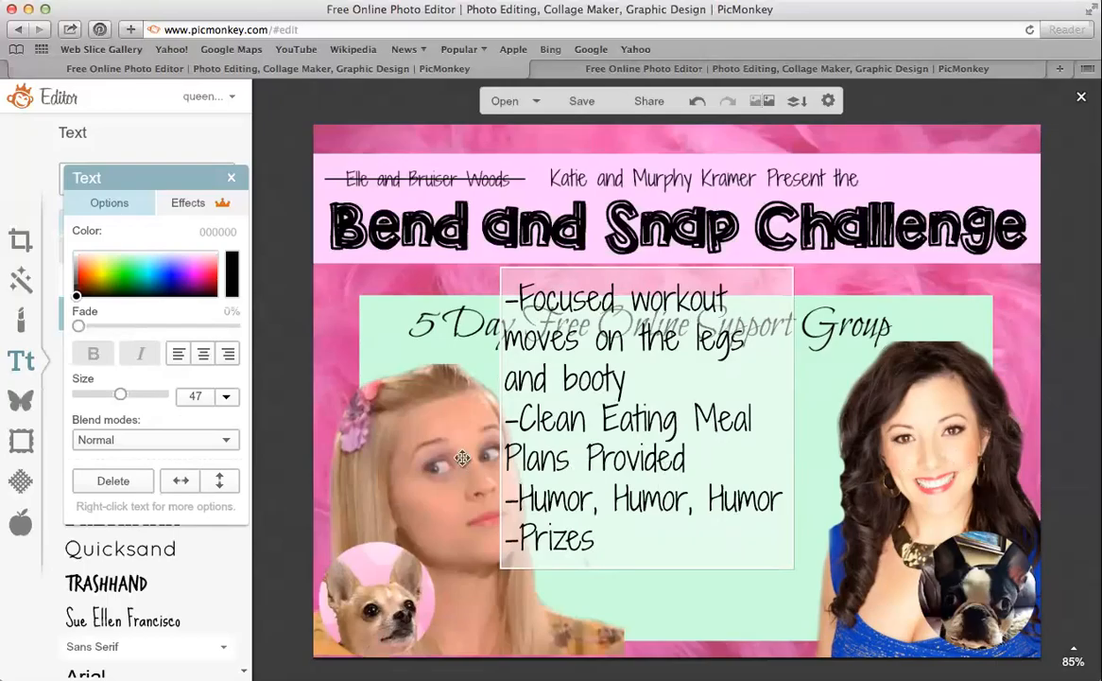
{"action": "left_click", "coordinate": [202, 355]}
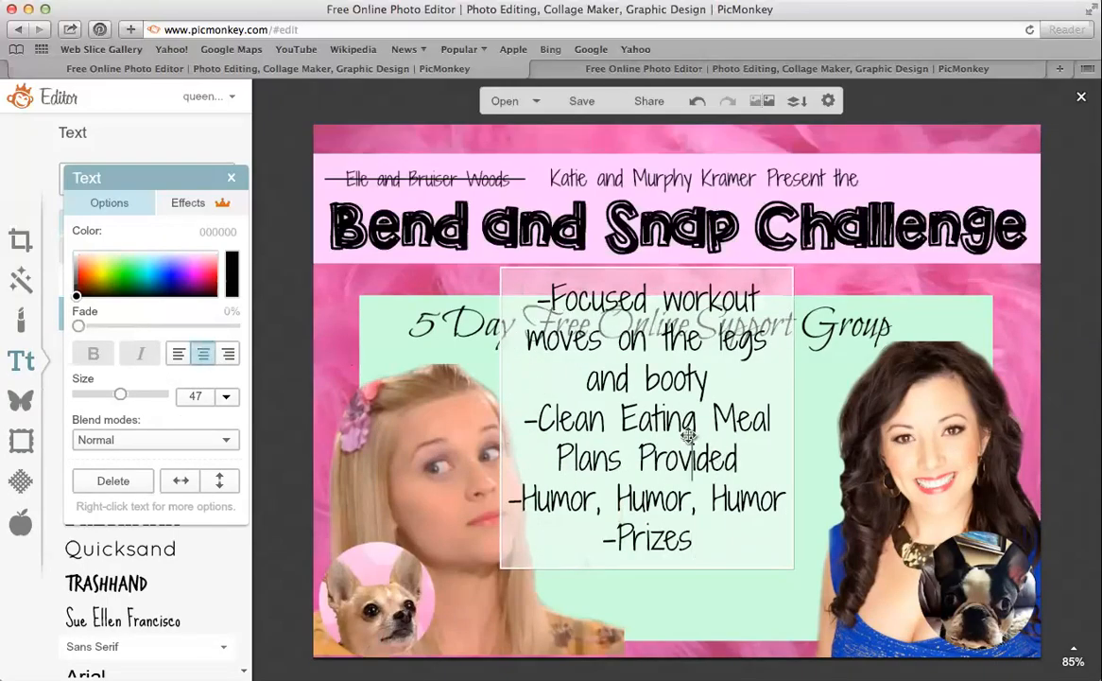
Move the green panel down below the support-group heading
{"action": "left_click_drag", "start_coordinate": [689, 435], "coordinate": [694, 511]}
{"action": "left_click", "coordinate": [762, 550]}
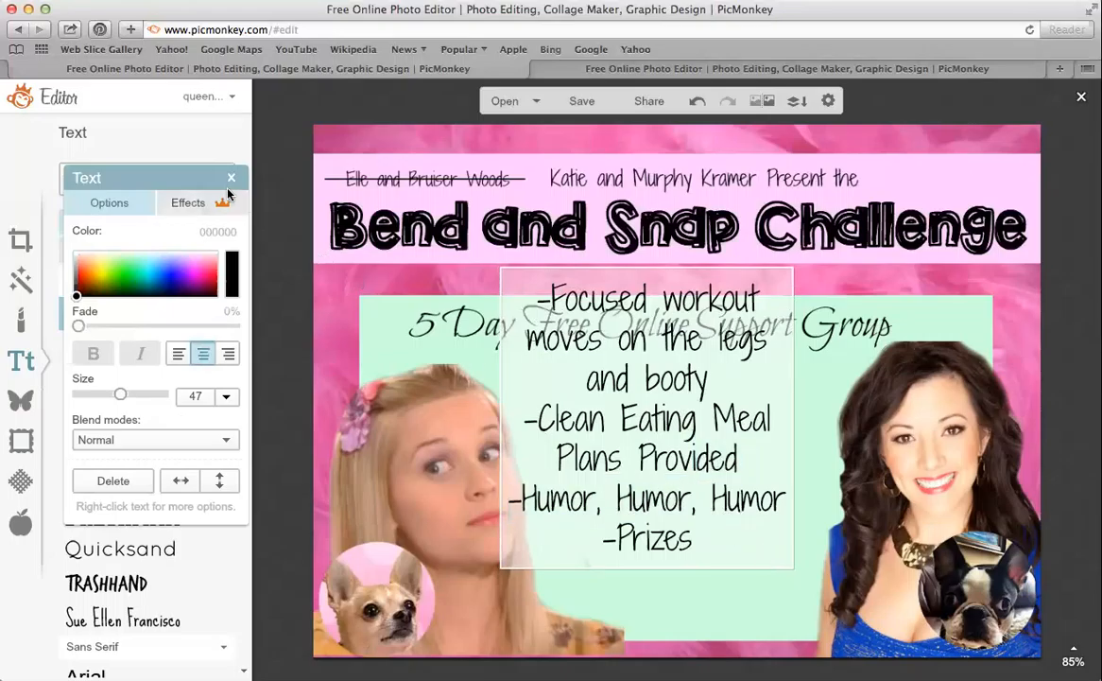
{"action": "left_click", "coordinate": [231, 178]}
{"action": "left_click", "coordinate": [747, 413]}
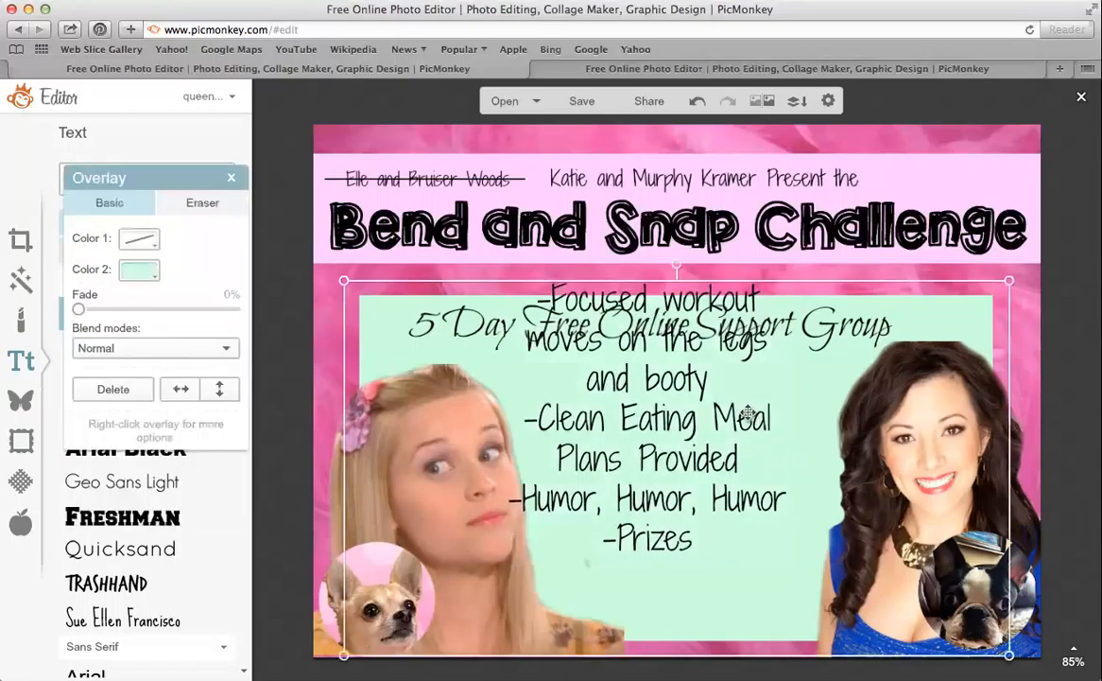
{"action": "left_click", "coordinate": [751, 262]}
{"action": "left_click", "coordinate": [743, 291]}
{"action": "left_click", "coordinate": [231, 178]}
{"action": "left_click_drag", "start_coordinate": [586, 381], "coordinate": [641, 479]}
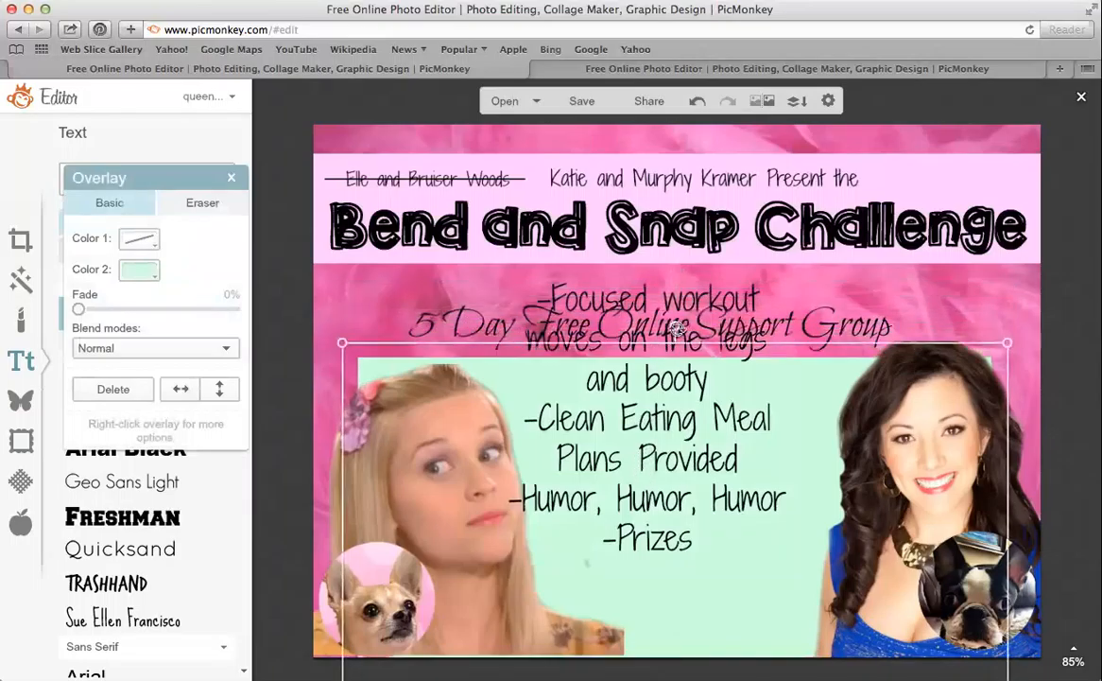
Shrink the bullet list to size 35, widen it, and place it on the green panel
{"action": "left_click", "coordinate": [620, 300]}
{"action": "left_click_drag", "start_coordinate": [786, 326], "coordinate": [857, 342]}
{"action": "left_click_drag", "start_coordinate": [866, 535], "coordinate": [770, 492]}
{"action": "left_click_drag", "start_coordinate": [635, 412], "coordinate": [668, 535]}
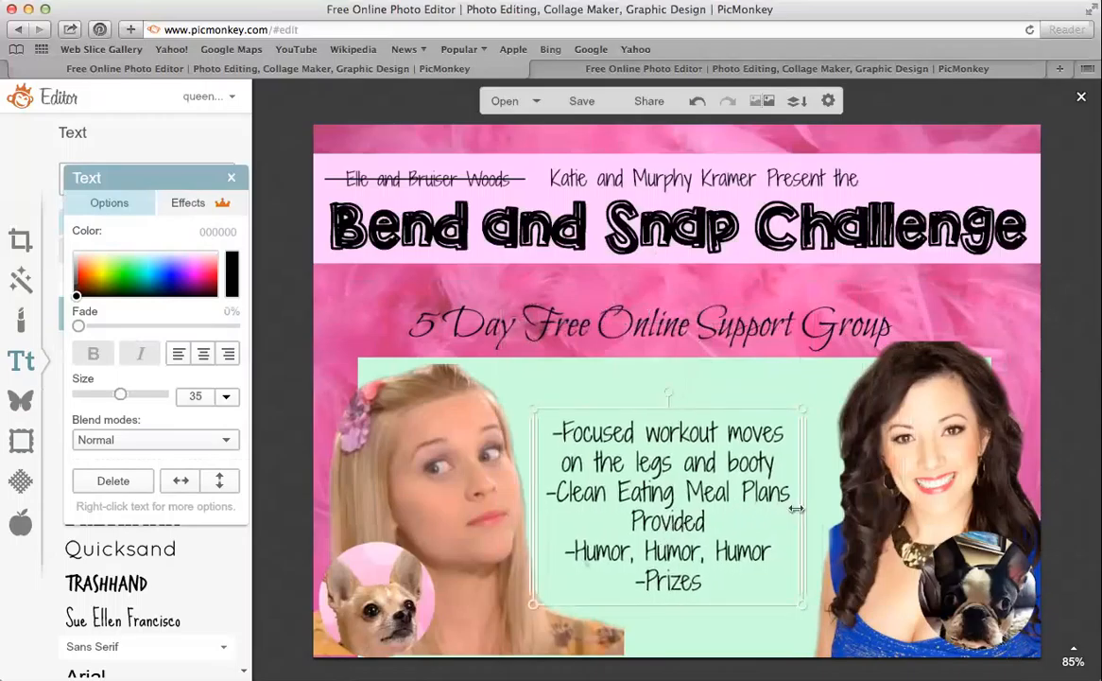
{"action": "left_click_drag", "start_coordinate": [804, 509], "coordinate": [848, 511]}
{"action": "left_click_drag", "start_coordinate": [635, 450], "coordinate": [626, 431]}
Insert blank lines after the 'booty' and 'Provided' bullets to space out the list
{"action": "double_click", "coordinate": [761, 444]}
{"action": "left_click", "coordinate": [757, 443]}
{"action": "key", "text": "Return"}
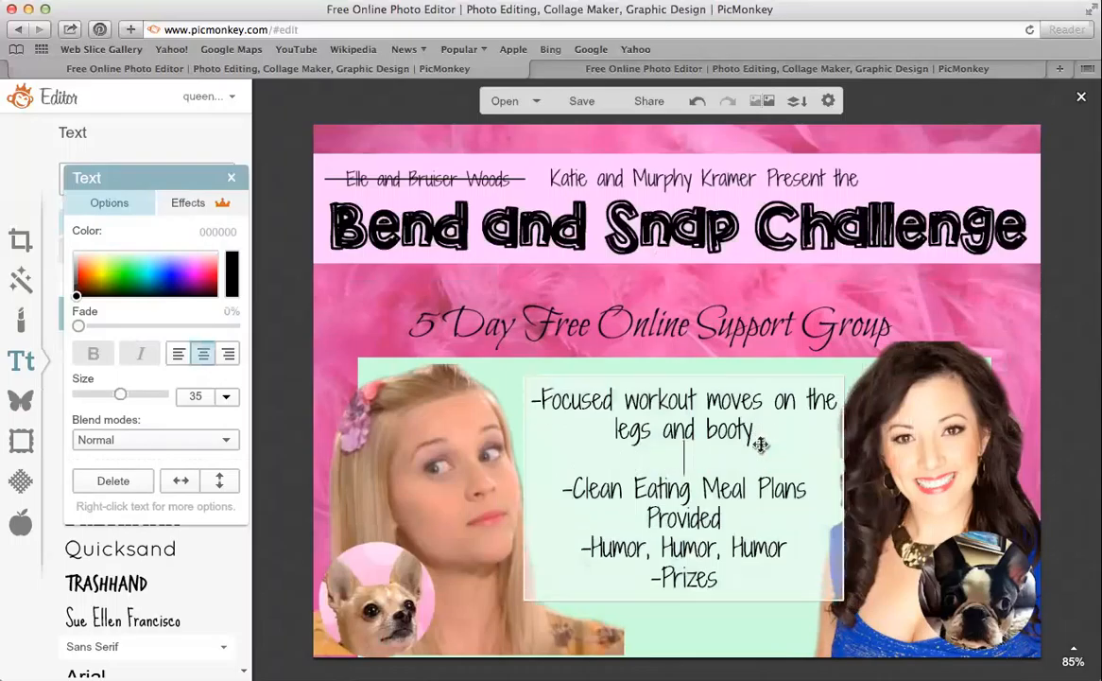
{"action": "left_click", "coordinate": [749, 517]}
{"action": "key", "text": "Return"}
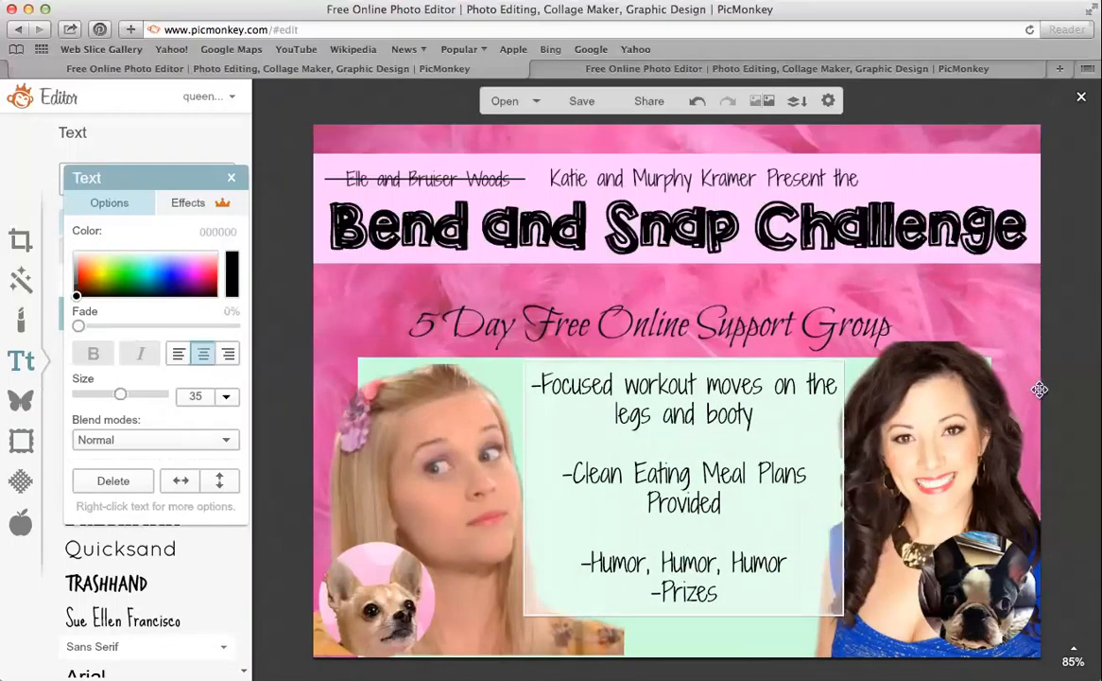
{"action": "left_click", "coordinate": [954, 377]}
Move the green panel up behind the heading
{"action": "left_click", "coordinate": [713, 419]}
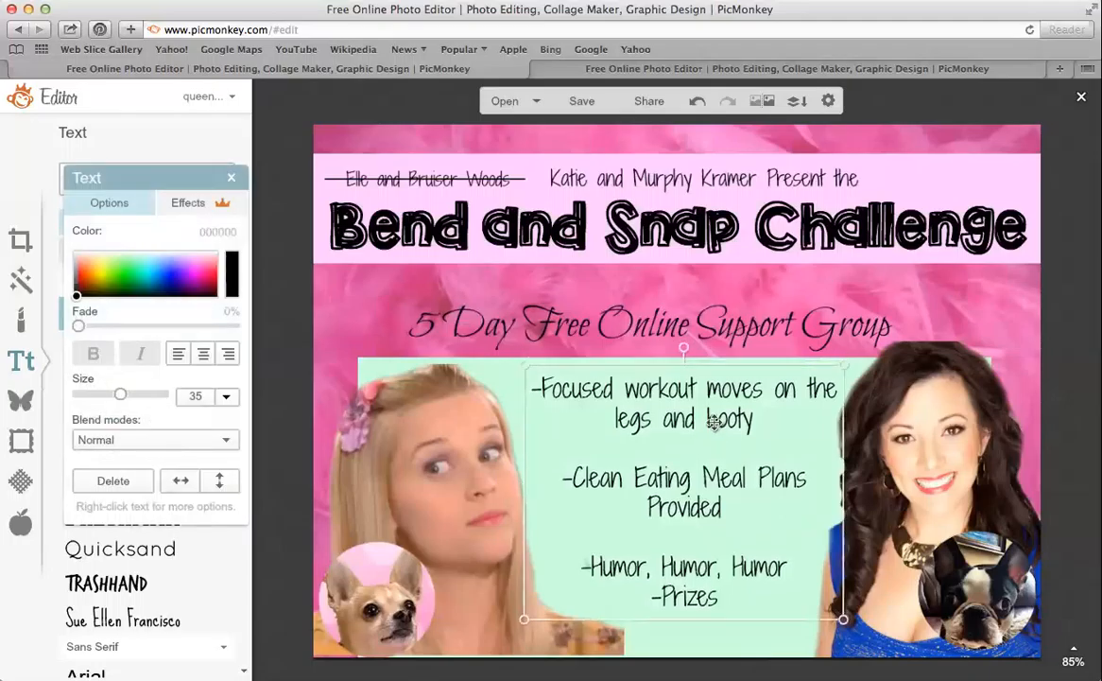
{"action": "left_click", "coordinate": [501, 355]}
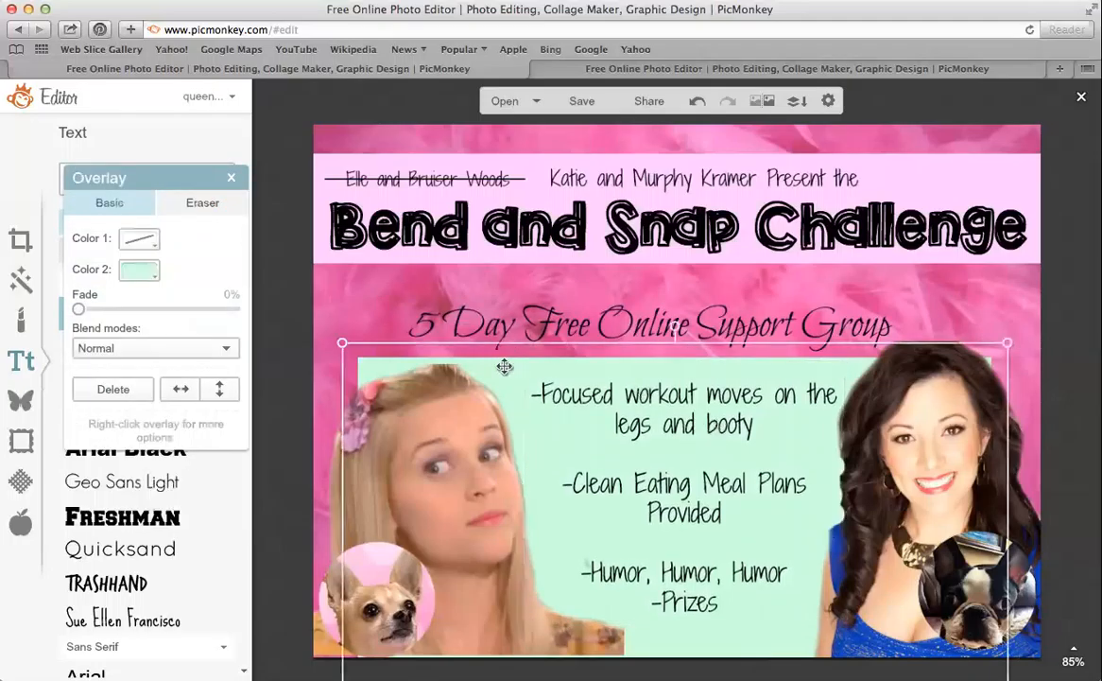
{"action": "left_click_drag", "start_coordinate": [506, 362], "coordinate": [515, 298]}
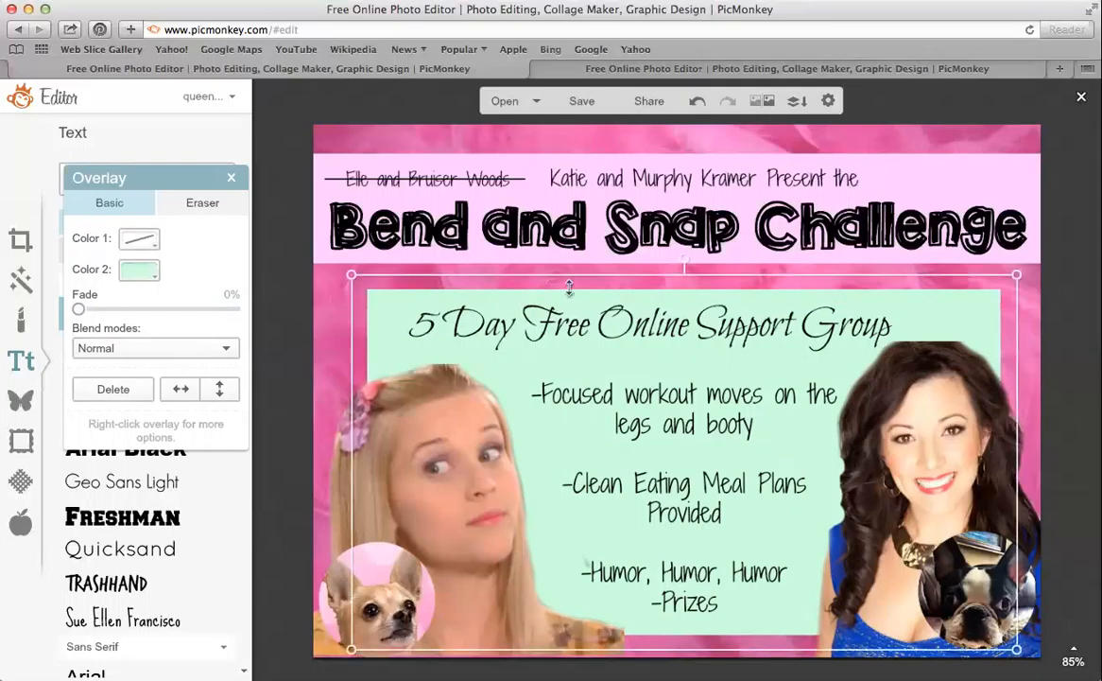
Trim the mint panel's left and top edges inward
{"action": "left_click", "coordinate": [231, 178]}
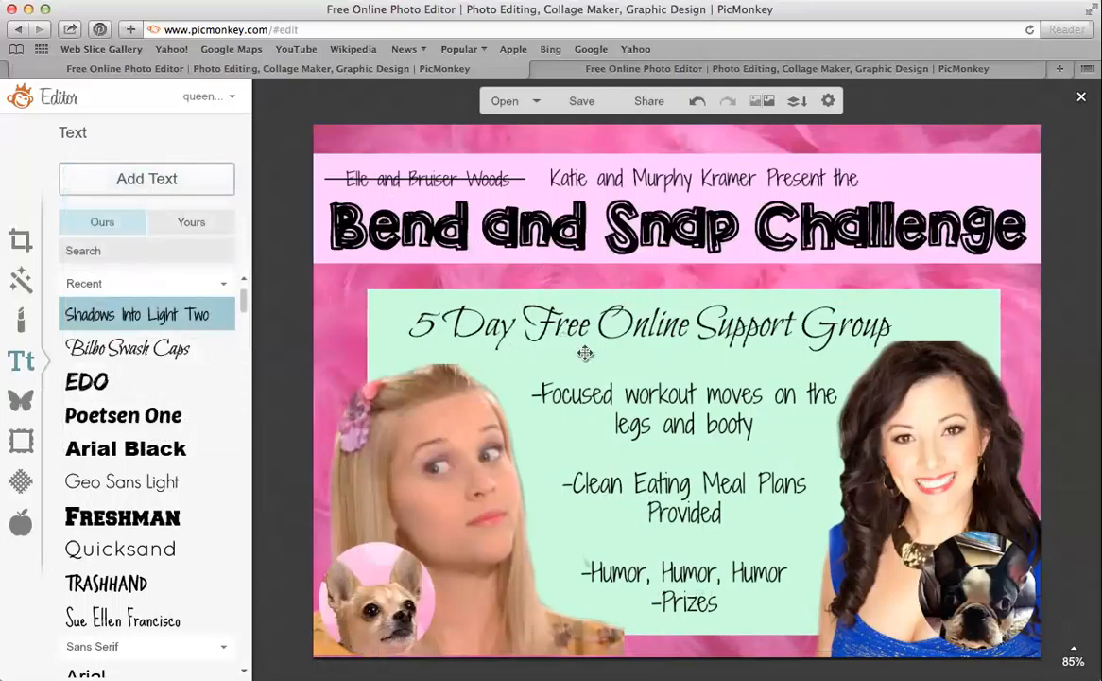
{"action": "left_click", "coordinate": [639, 293]}
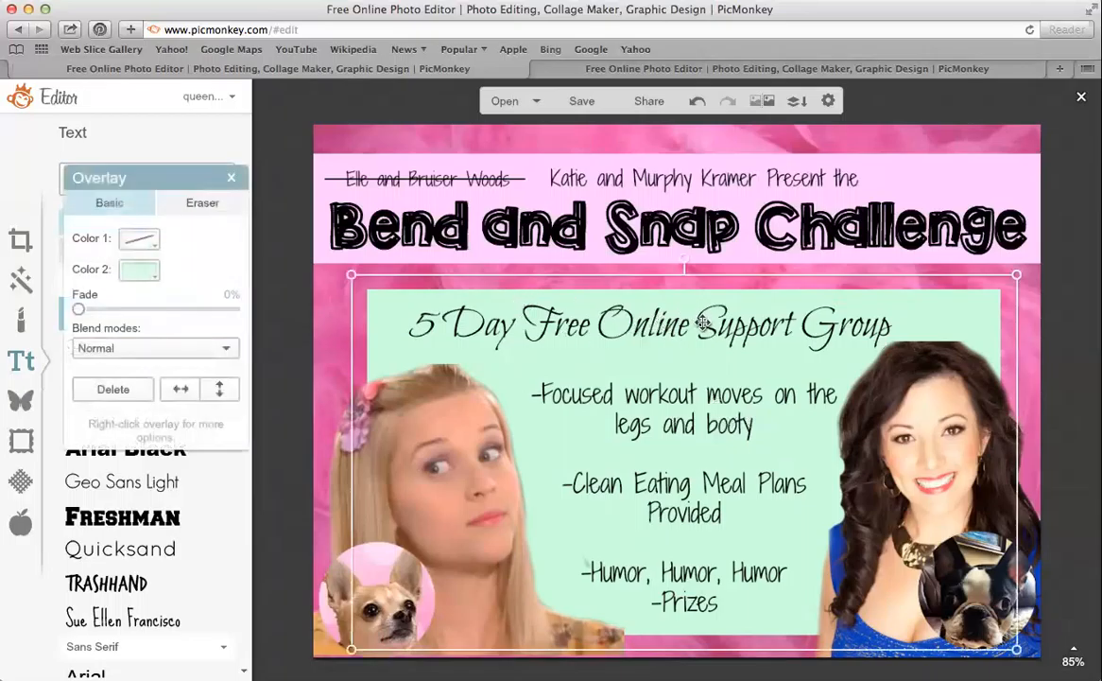
{"action": "left_click", "coordinate": [234, 181]}
{"action": "left_click", "coordinate": [369, 296]}
{"action": "left_click_drag", "start_coordinate": [354, 332], "coordinate": [382, 332]}
{"action": "left_click_drag", "start_coordinate": [548, 275], "coordinate": [594, 326]}
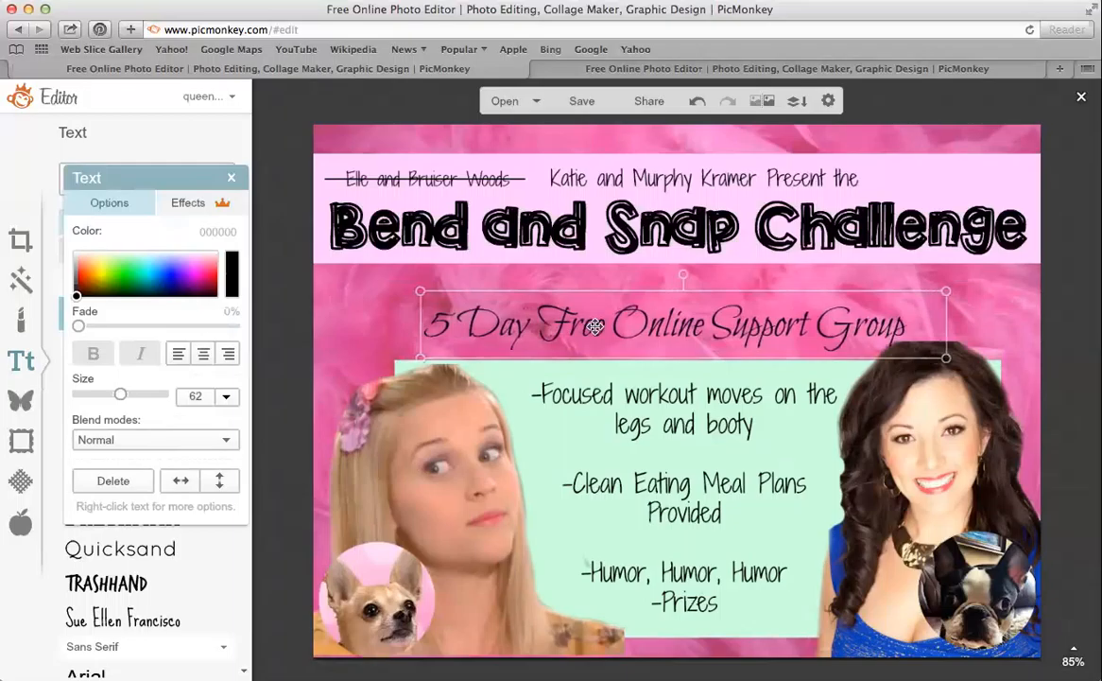
Stretch the mint panel up behind the heading and pull its right edge slightly in
{"action": "left_click", "coordinate": [996, 495]}
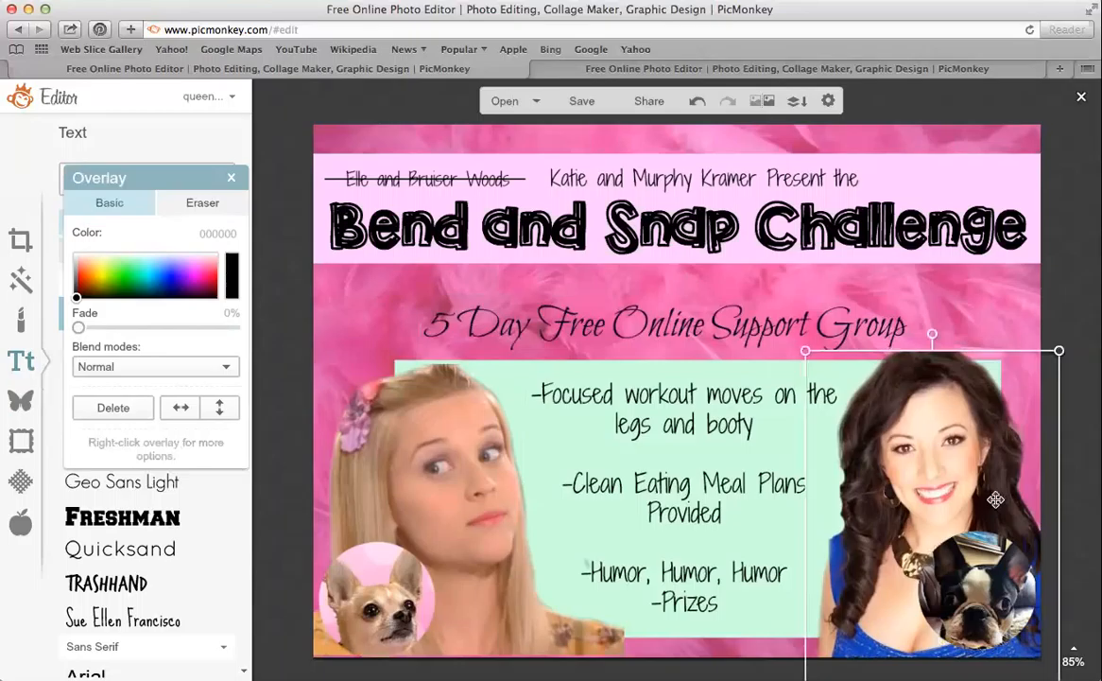
{"action": "left_click", "coordinate": [735, 367]}
{"action": "left_click_drag", "start_coordinate": [697, 337], "coordinate": [724, 285]}
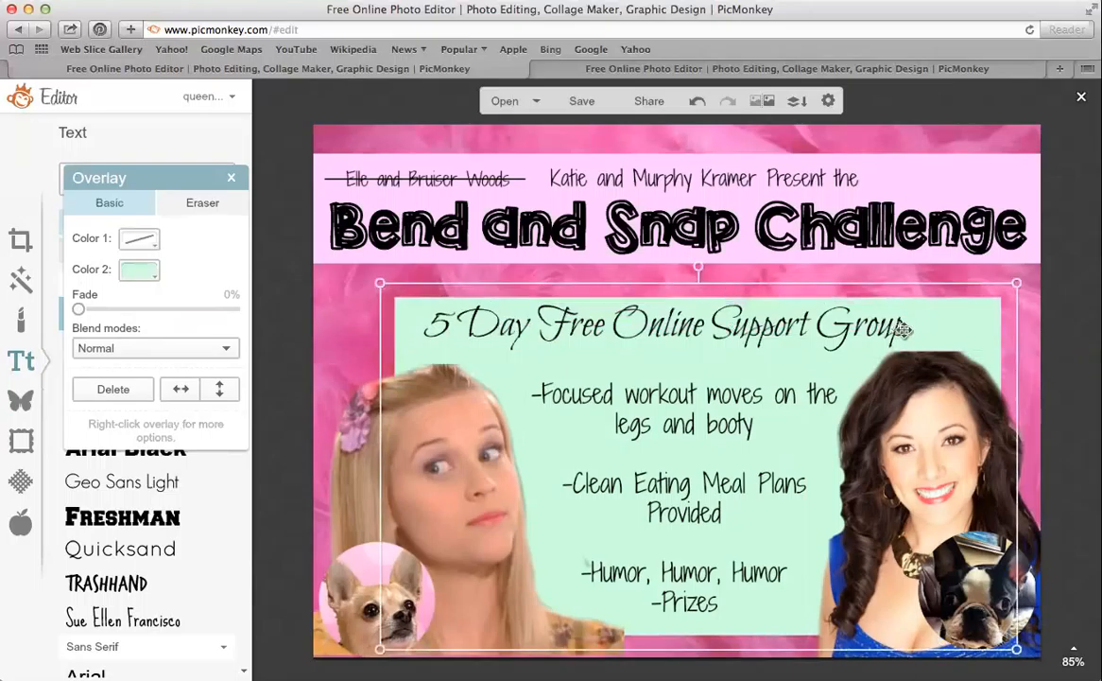
{"action": "left_click_drag", "start_coordinate": [1011, 348], "coordinate": [986, 352]}
Add the Sparkle Squad logo image from the computer as an overlay
{"action": "left_click", "coordinate": [230, 177]}
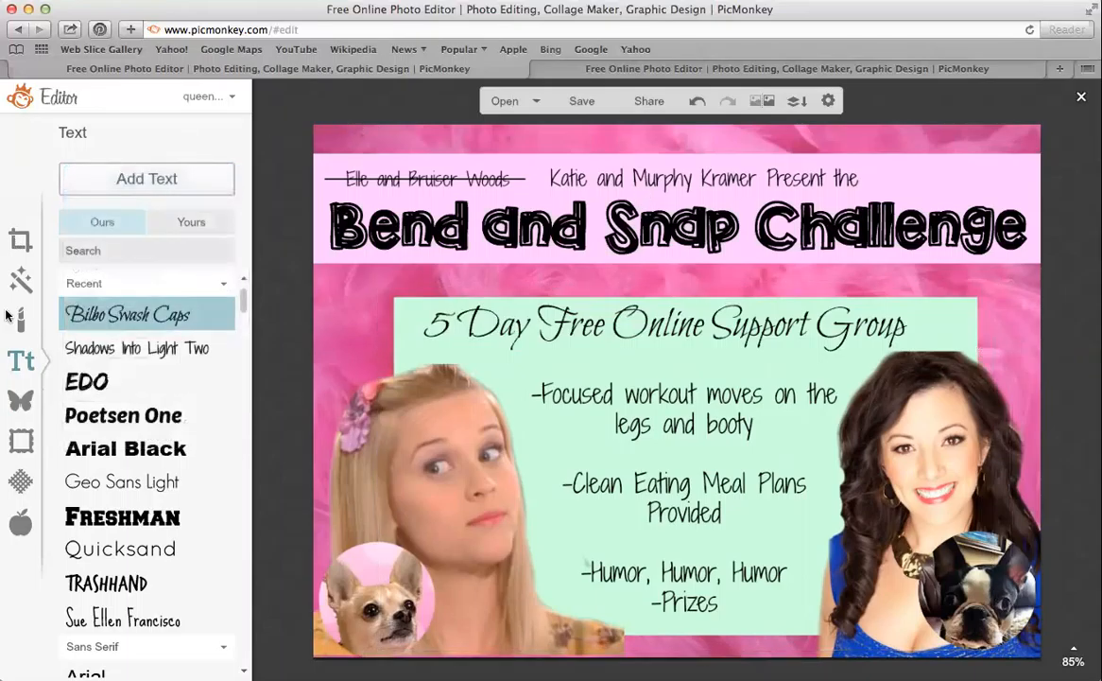
{"action": "left_click", "coordinate": [21, 400]}
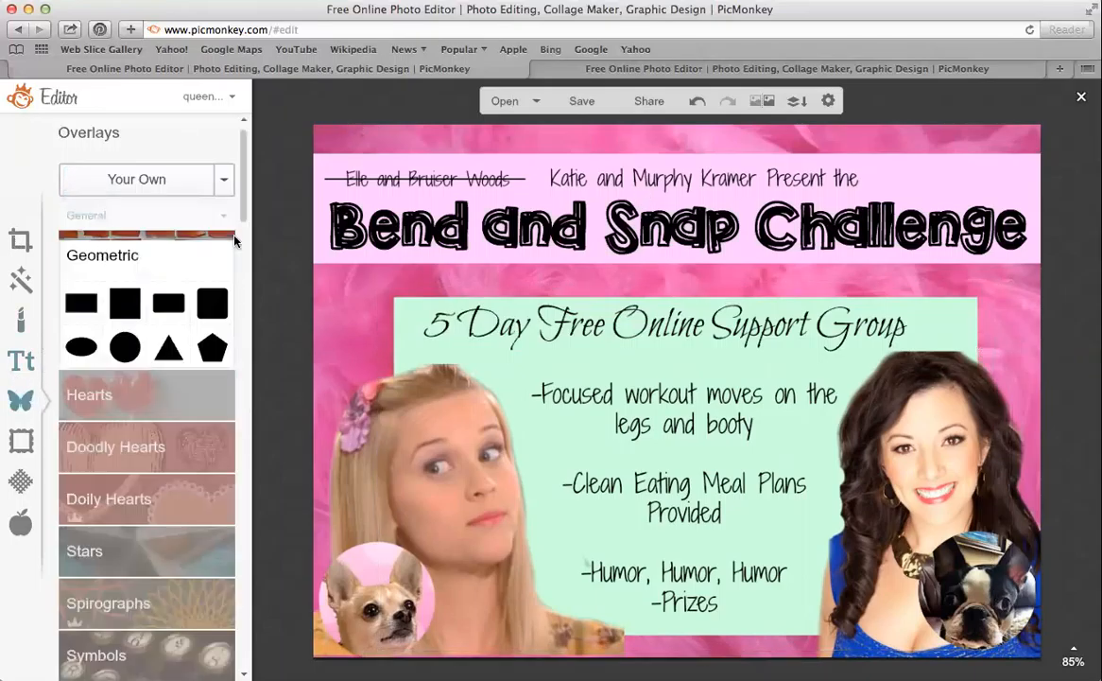
{"action": "left_click", "coordinate": [165, 176]}
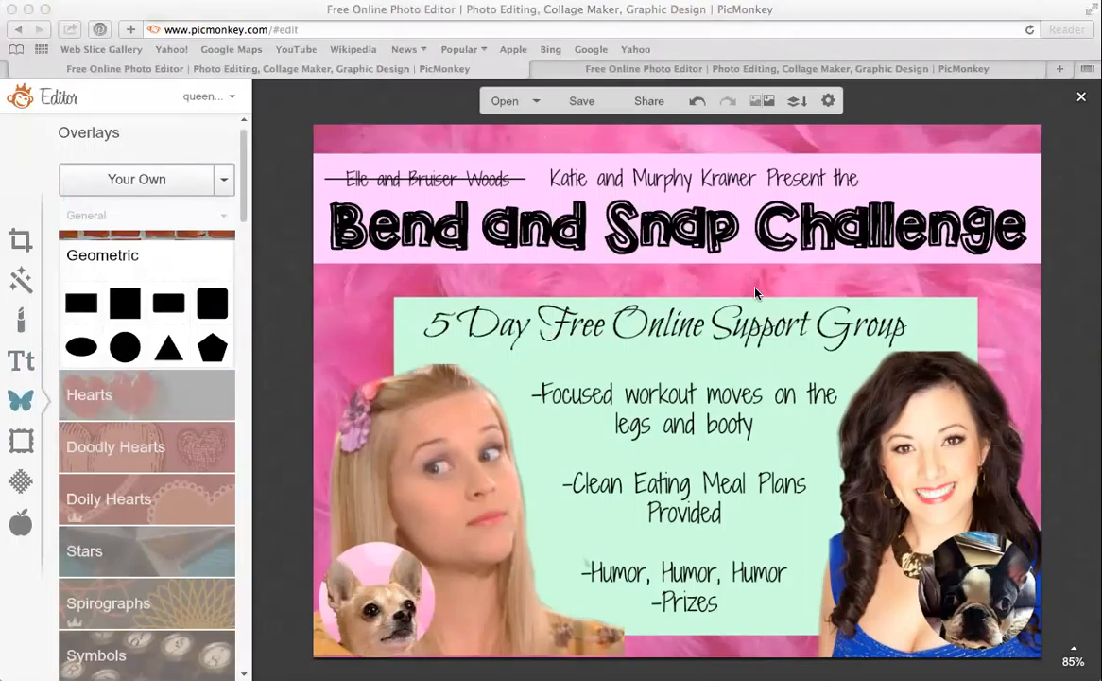
{"action": "left_click", "coordinate": [792, 417]}
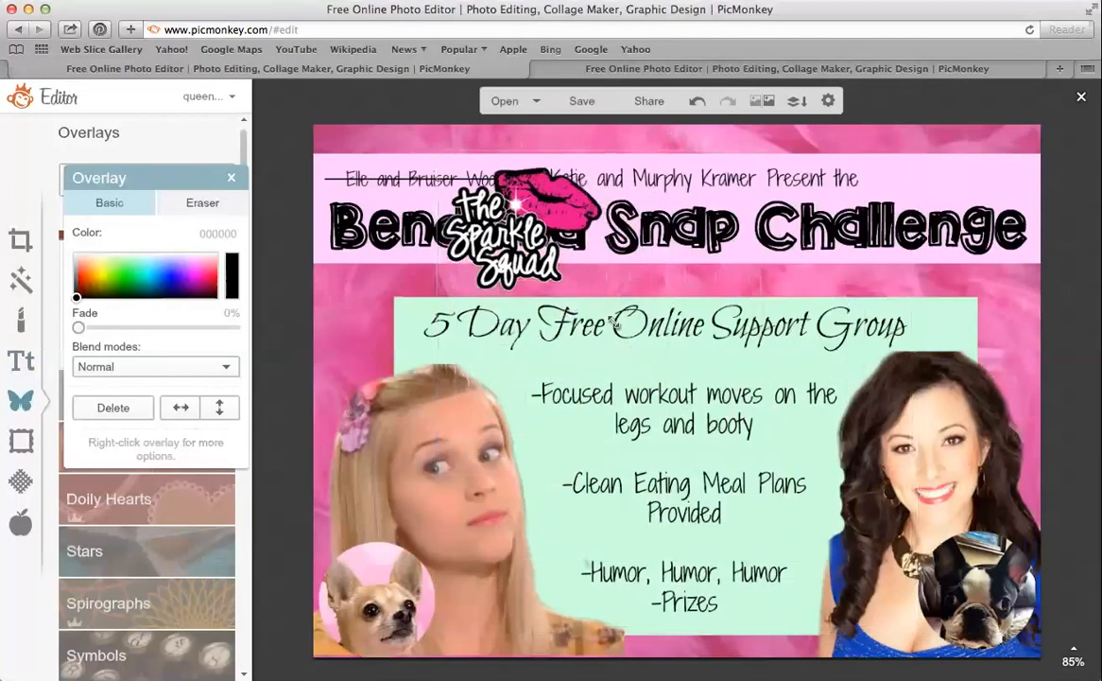
Shrink the logo, tilt it slightly, and place it in the top-right corner
{"action": "left_click_drag", "start_coordinate": [614, 323], "coordinate": [573, 285]}
{"action": "left_click_drag", "start_coordinate": [497, 205], "coordinate": [953, 180]}
{"action": "left_click_drag", "start_coordinate": [1036, 245], "coordinate": [1000, 208]}
{"action": "left_click_drag", "start_coordinate": [958, 151], "coordinate": [985, 162]}
{"action": "left_click_drag", "start_coordinate": [983, 104], "coordinate": [941, 111]}
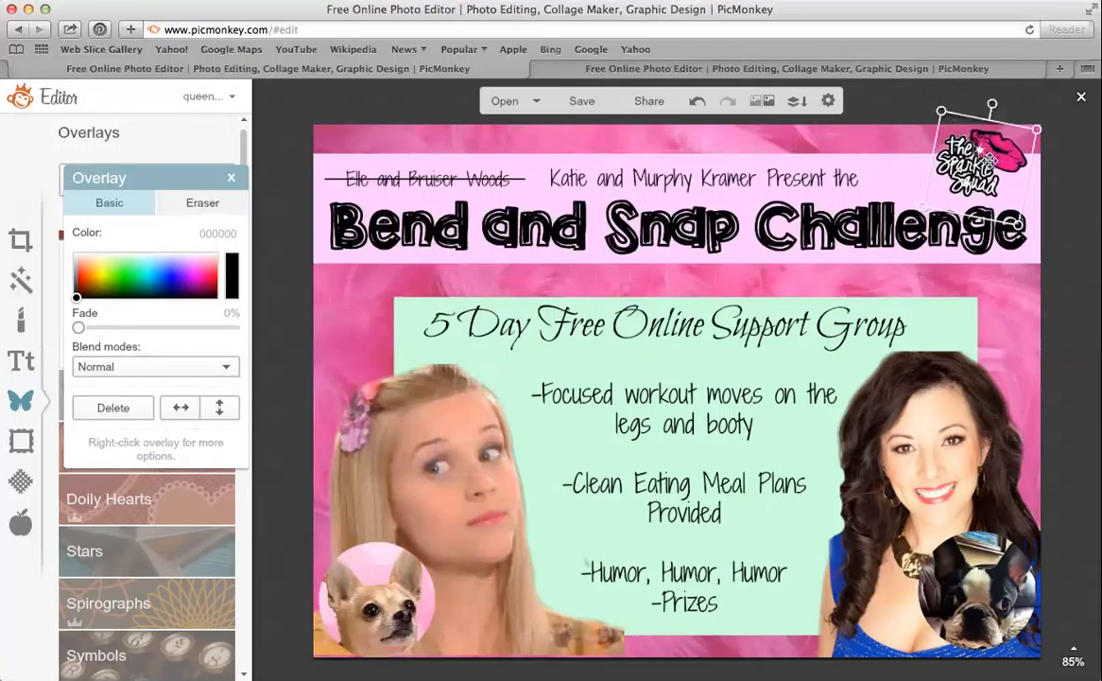
{"action": "left_click_drag", "start_coordinate": [988, 161], "coordinate": [990, 166]}
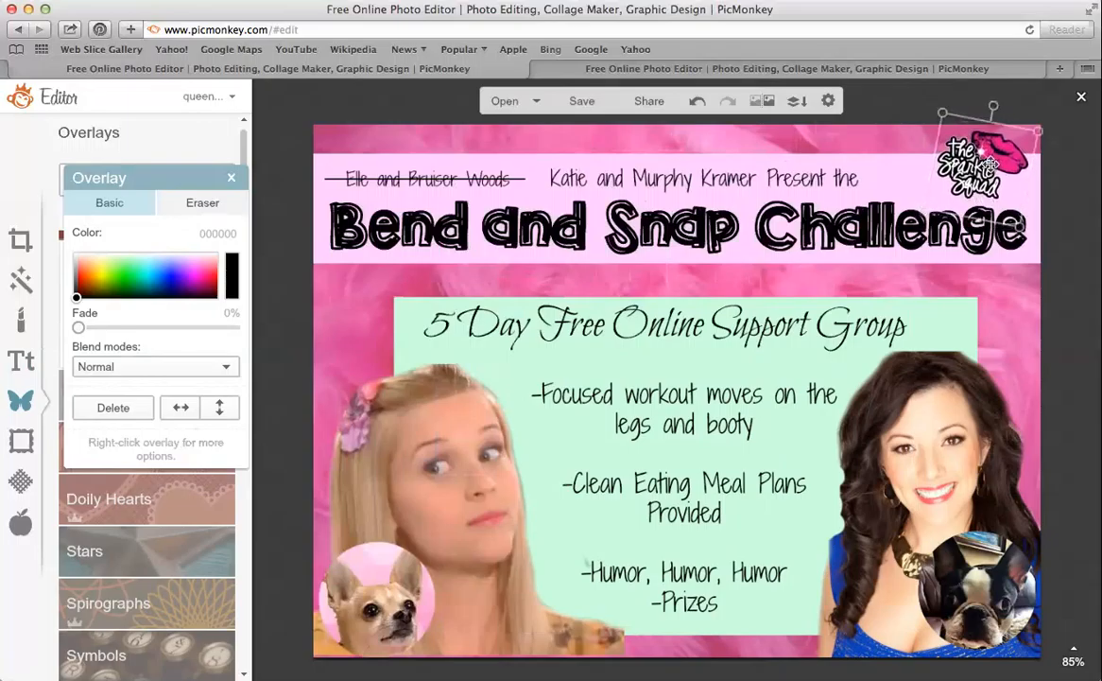
{"action": "left_click", "coordinate": [232, 178]}
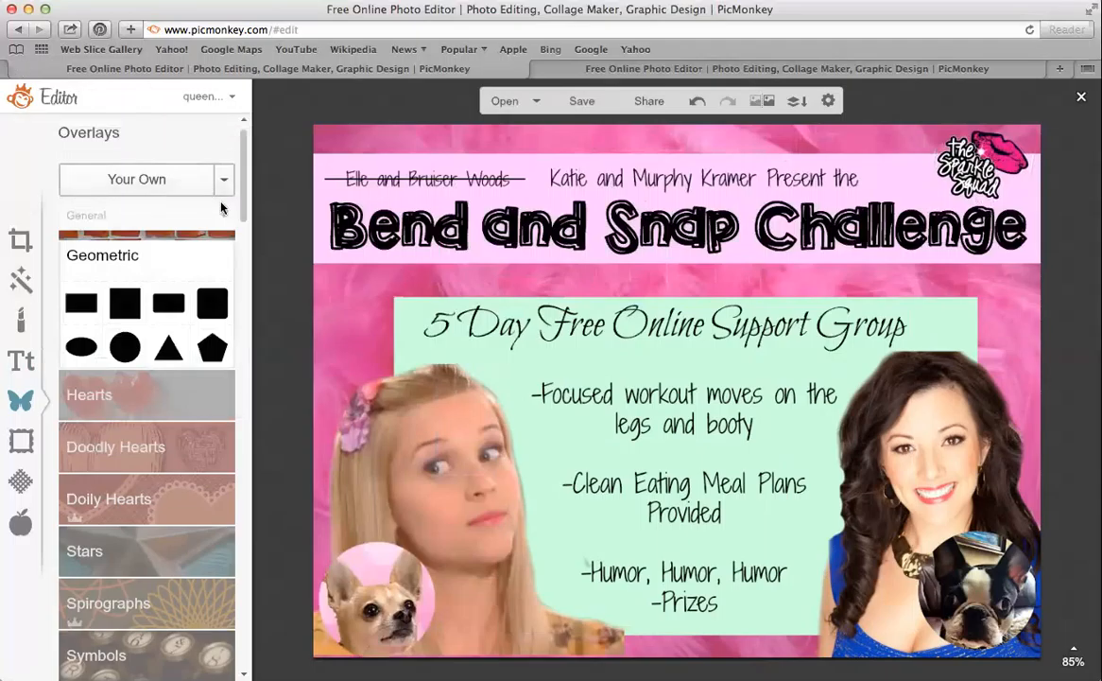
{"action": "left_click", "coordinate": [21, 360]}
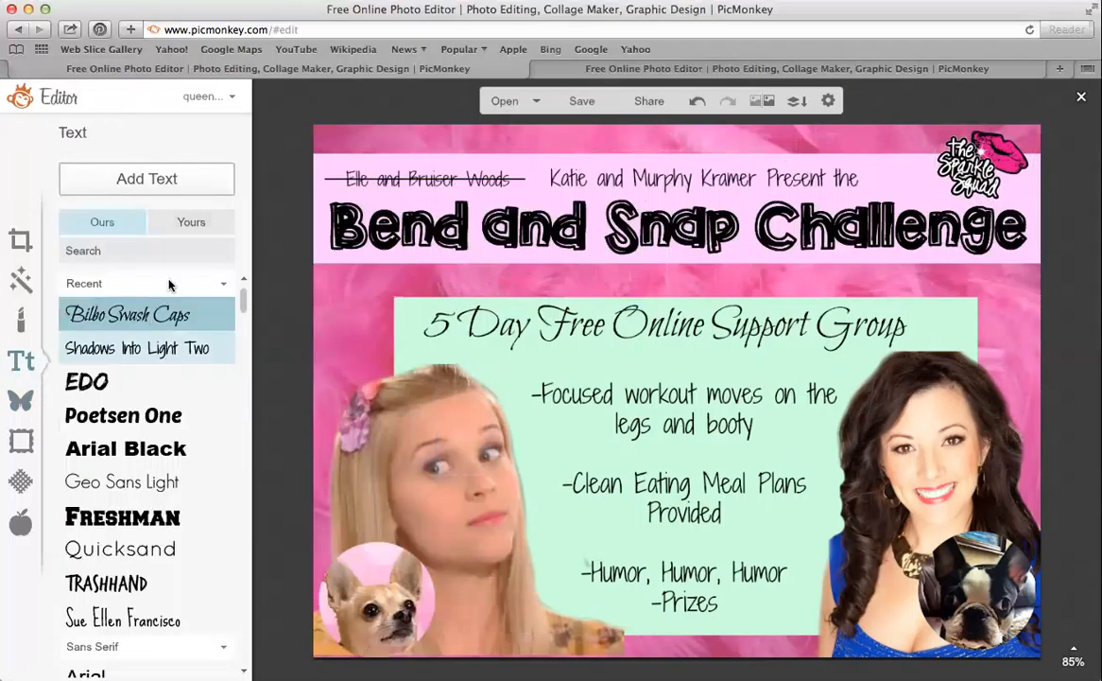
{"action": "left_click", "coordinate": [154, 181]}
{"action": "left_click", "coordinate": [231, 178]}
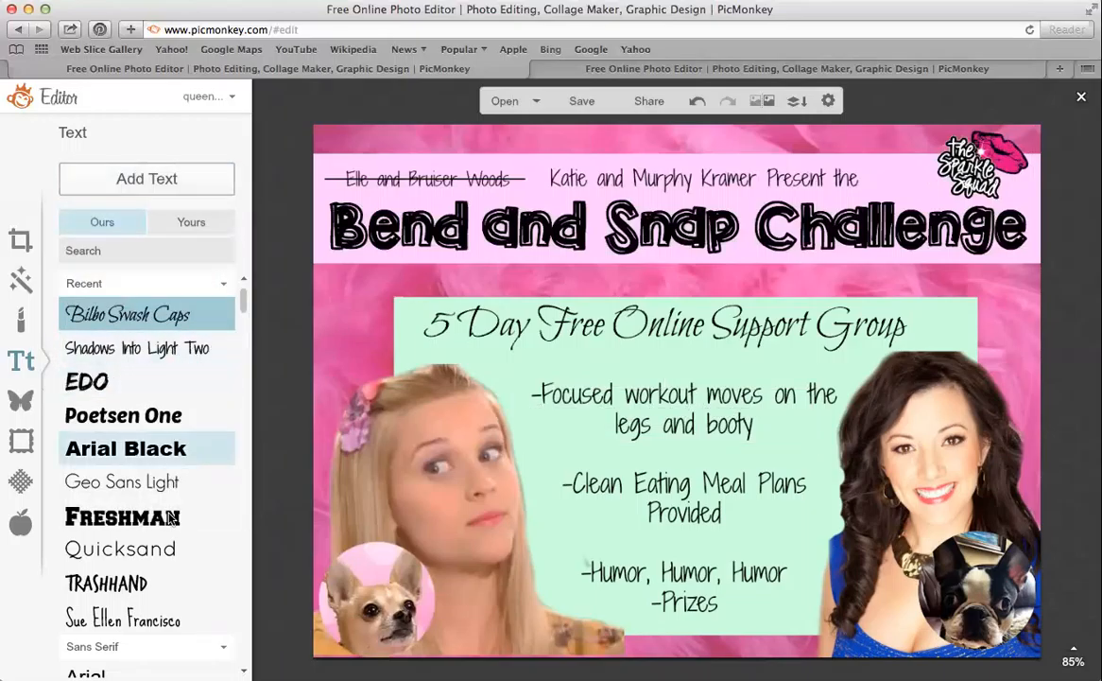
{"action": "left_click", "coordinate": [120, 549]}
{"action": "left_click", "coordinate": [156, 176]}
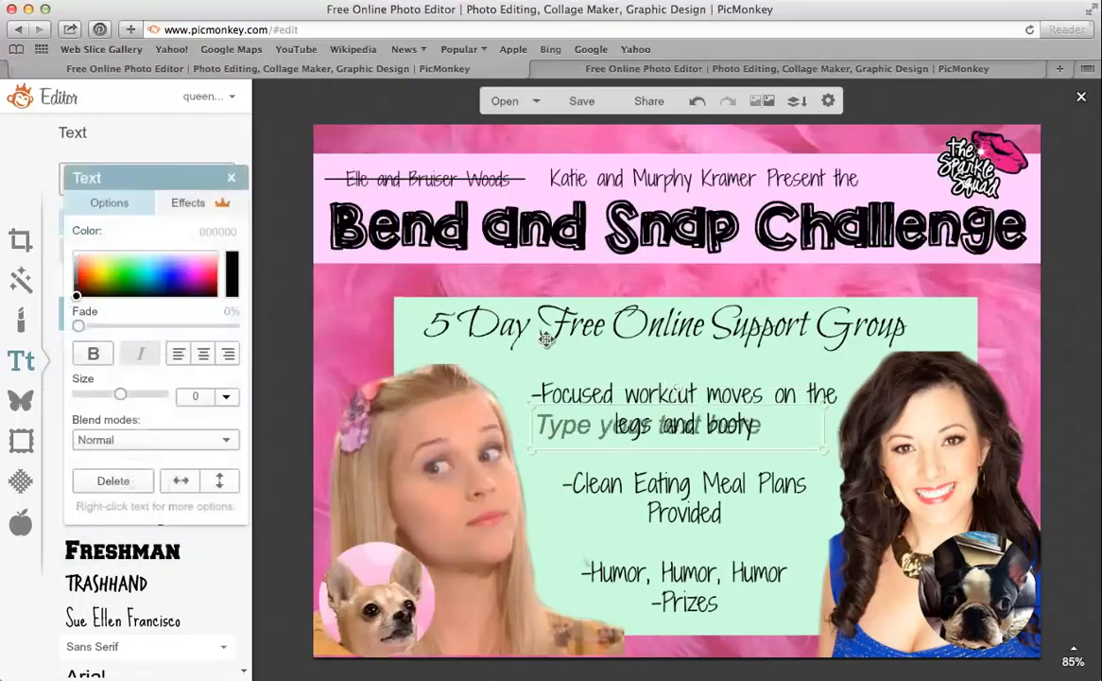
{"action": "type", "text": "www"}
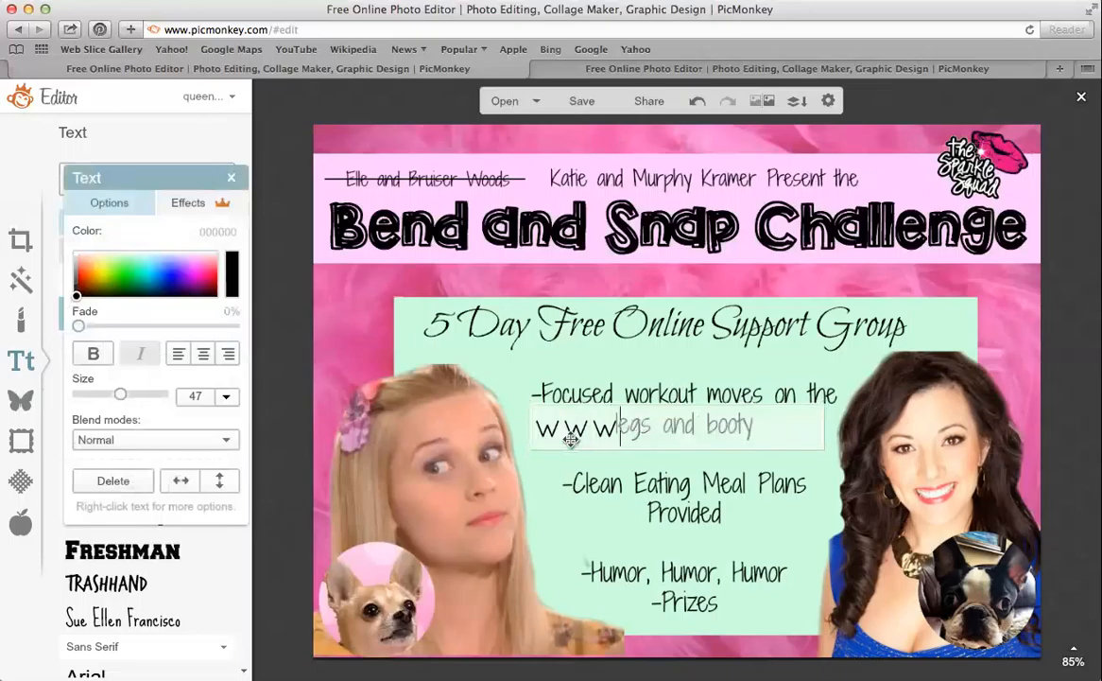
{"action": "type", "text": ".facebook.c"}
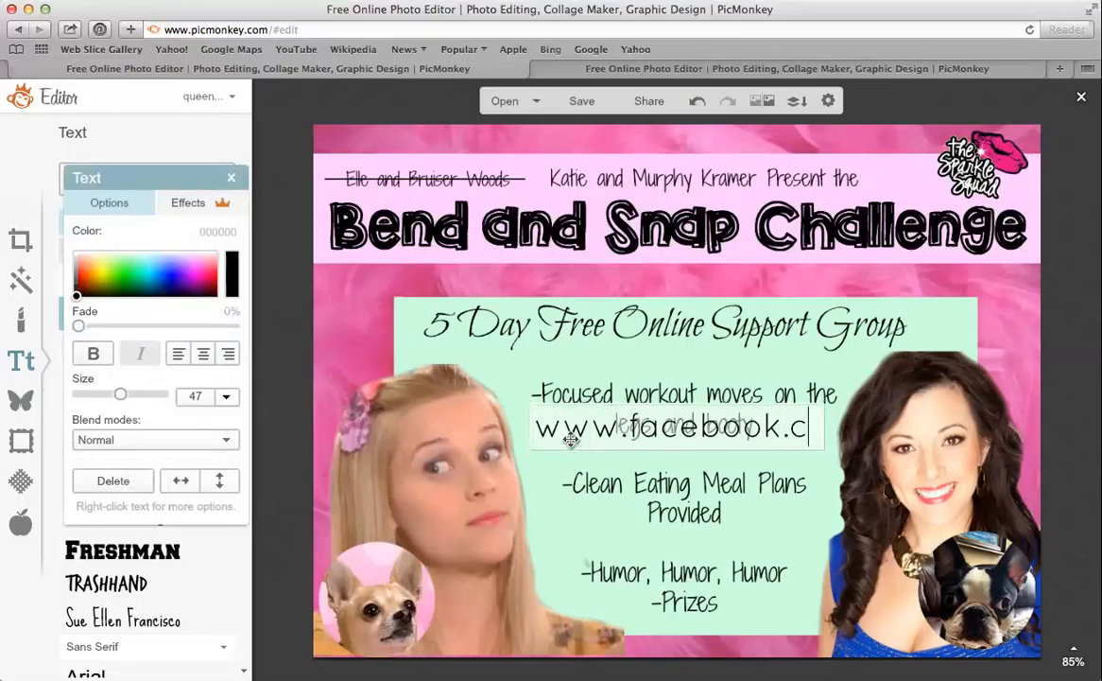
{"action": "type", "text": "om/sparklefitnessbabe"}
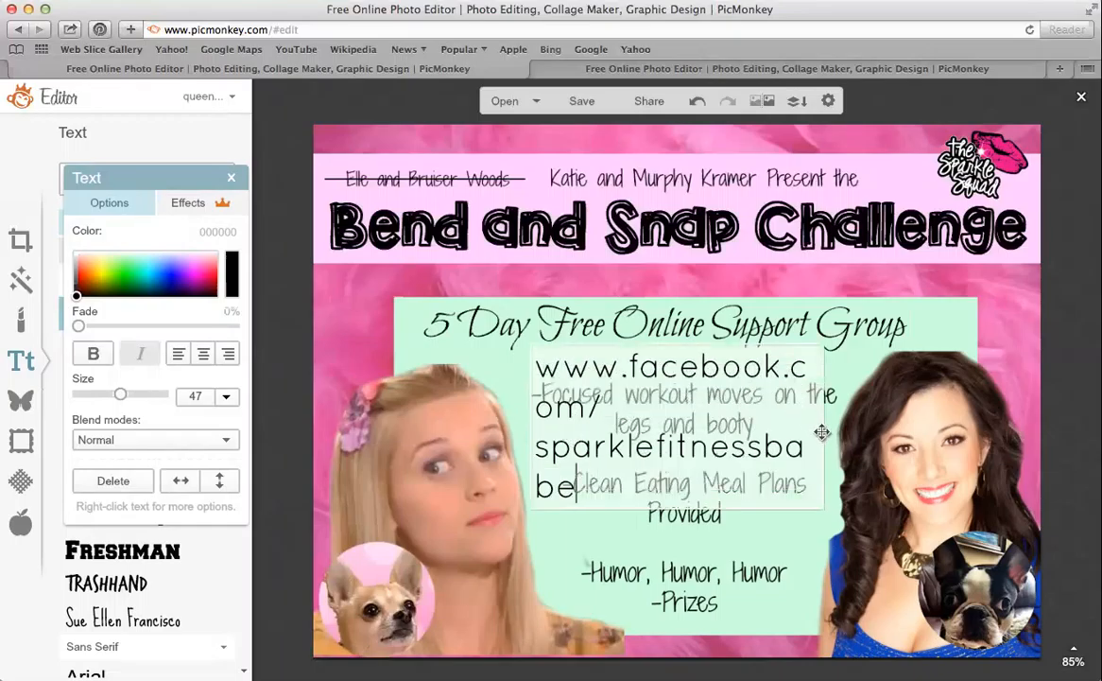
Shrink the URL to size 15 on one line and move it to the bottom edge
{"action": "left_click_drag", "start_coordinate": [824, 427], "coordinate": [964, 368]}
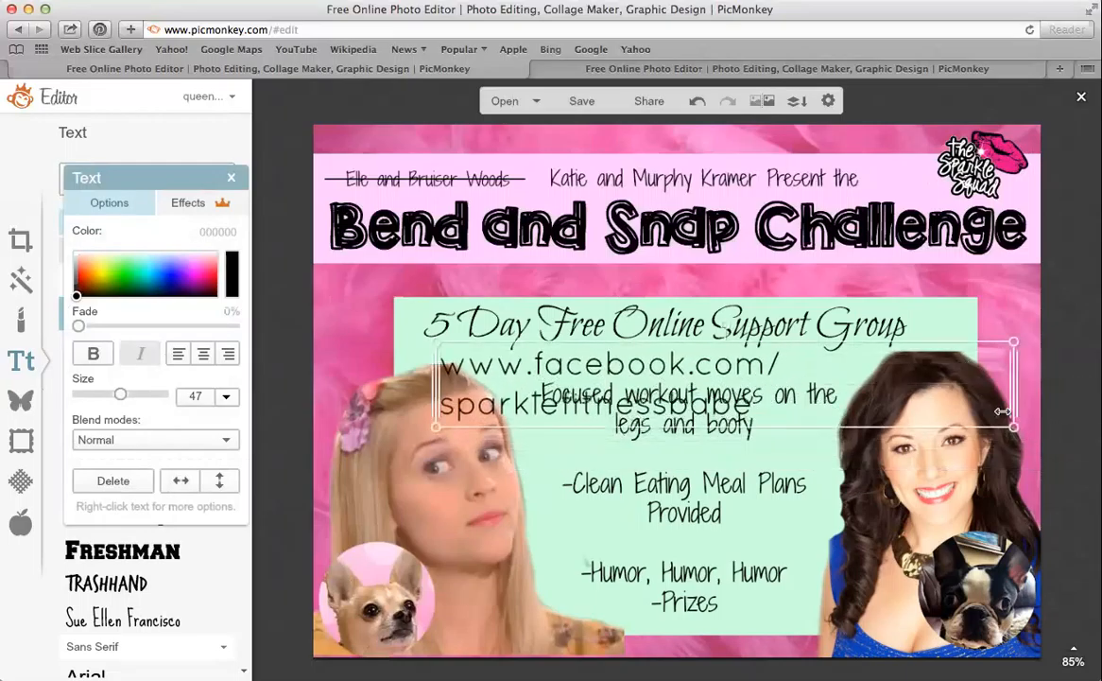
{"action": "left_click_drag", "start_coordinate": [1012, 429], "coordinate": [925, 381]}
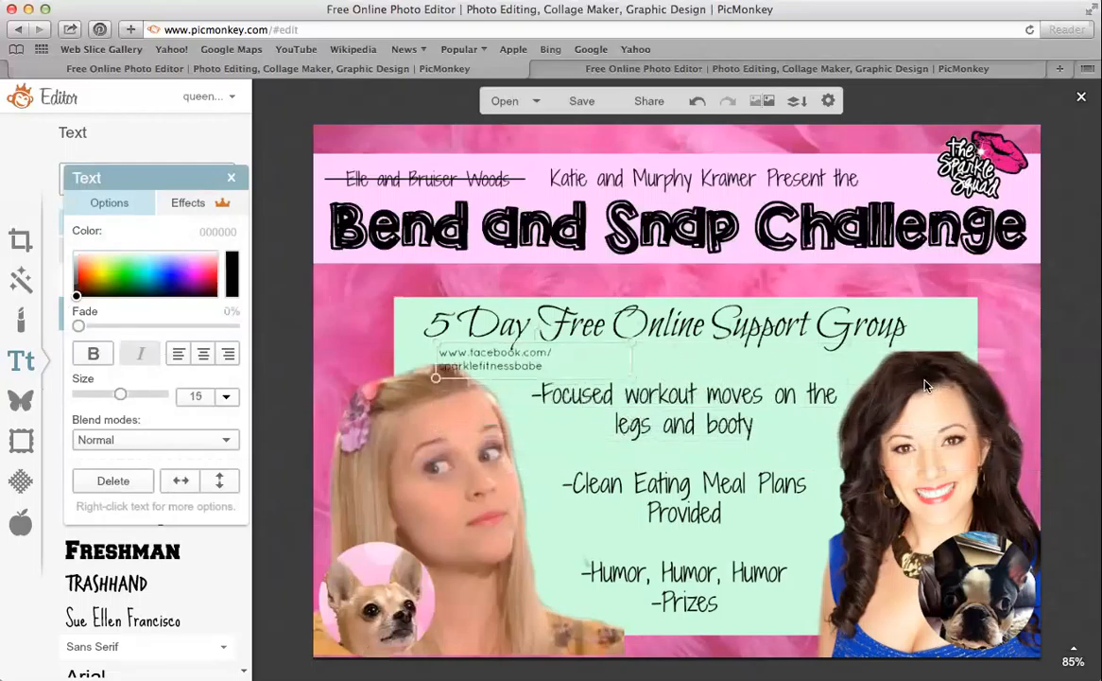
{"action": "left_click_drag", "start_coordinate": [631, 364], "coordinate": [801, 648]}
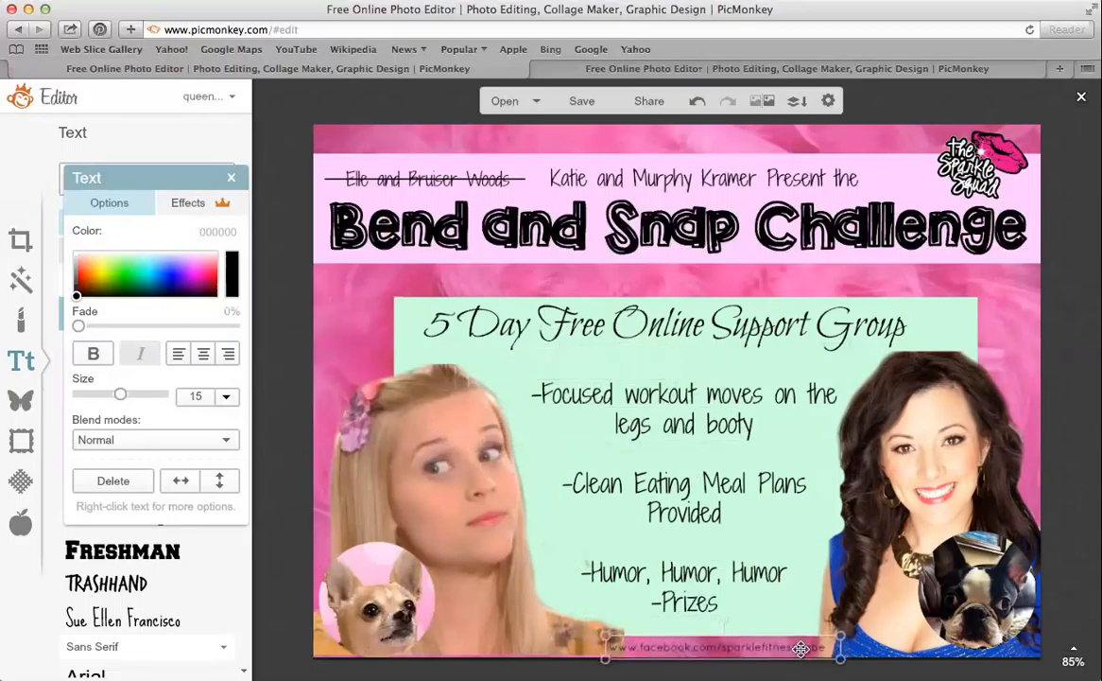
{"action": "left_click", "coordinate": [231, 179]}
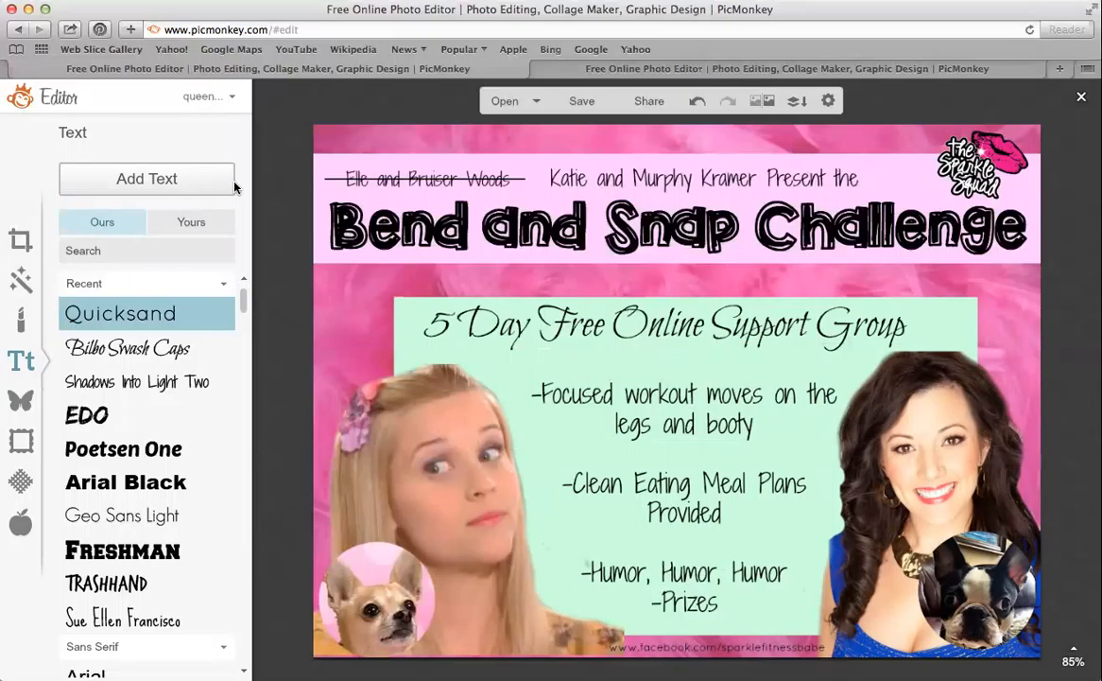
Insert a blank line before '-Prizes' and realign the mint panel behind the whole list
{"action": "left_click", "coordinate": [756, 578]}
{"action": "left_click_drag", "start_coordinate": [790, 436], "coordinate": [599, 379]}
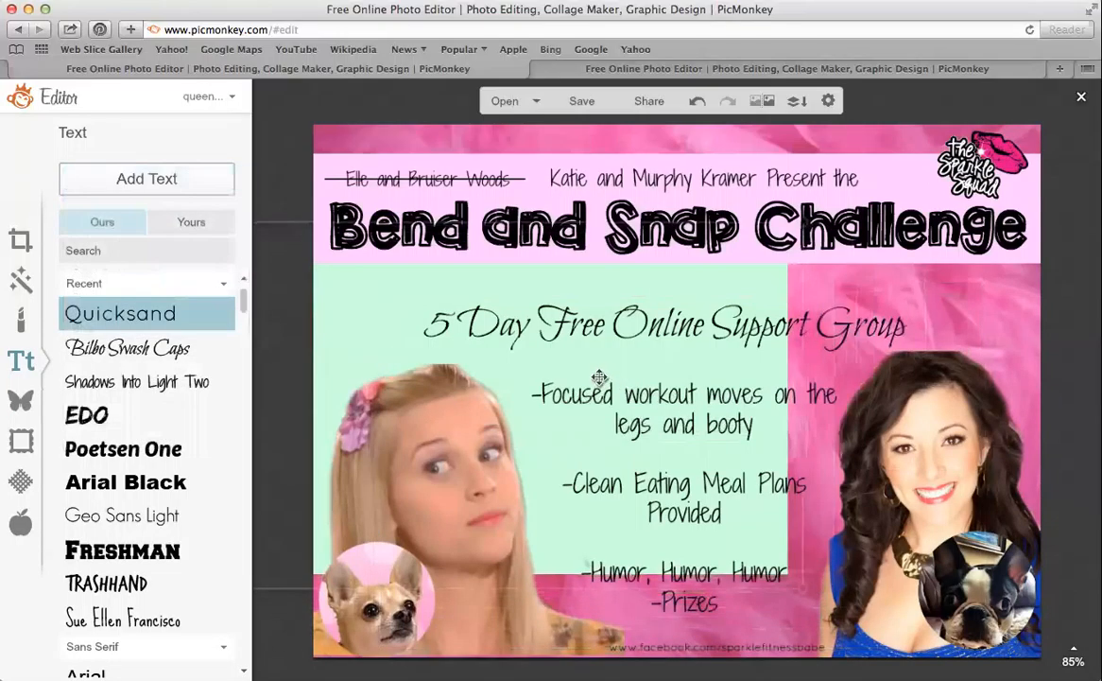
{"action": "left_click", "coordinate": [786, 573]}
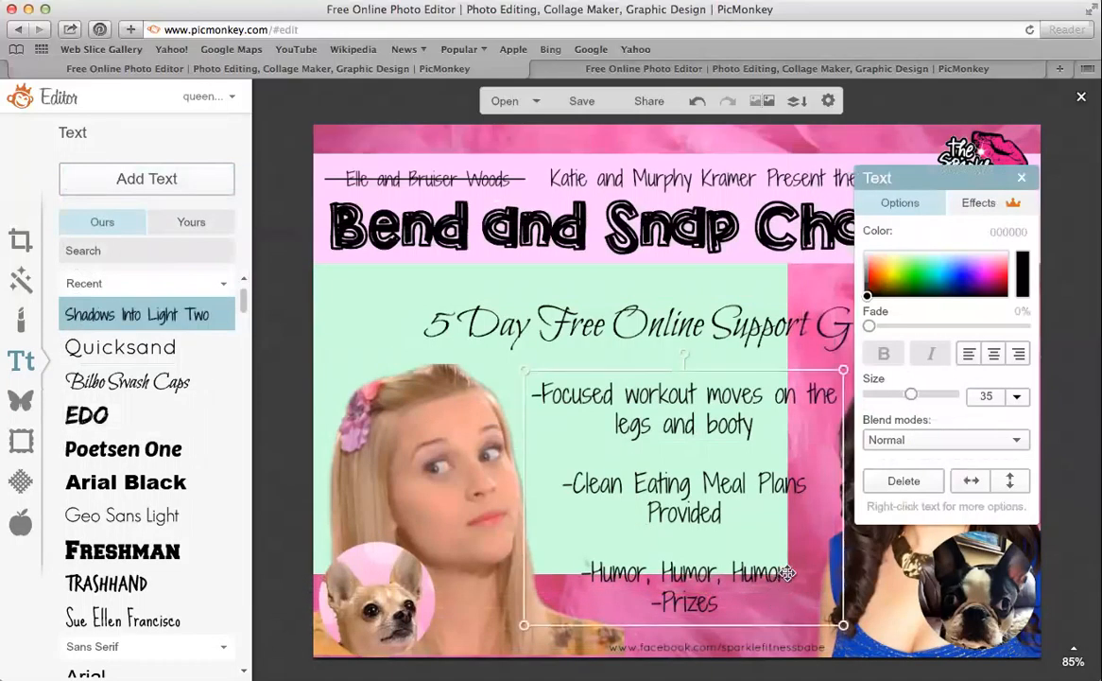
{"action": "left_click", "coordinate": [786, 573]}
{"action": "key", "text": "Return"}
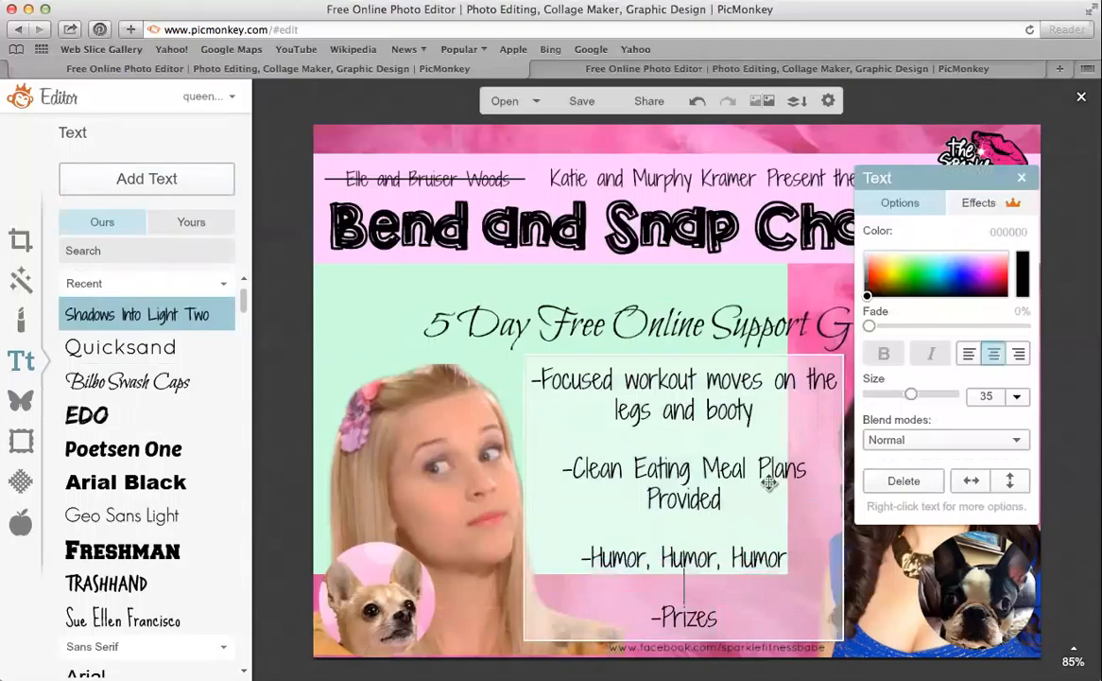
{"action": "left_click", "coordinate": [643, 248]}
{"action": "left_click_drag", "start_coordinate": [743, 286], "coordinate": [924, 351]}
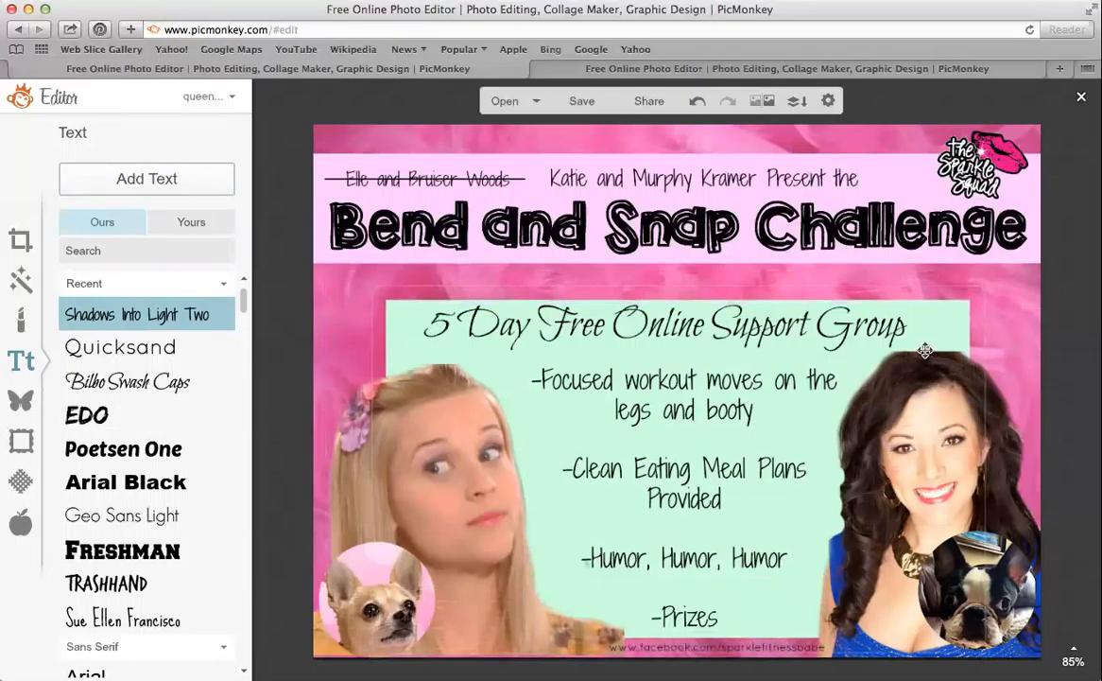
{"action": "left_click_drag", "start_coordinate": [924, 350], "coordinate": [929, 347]}
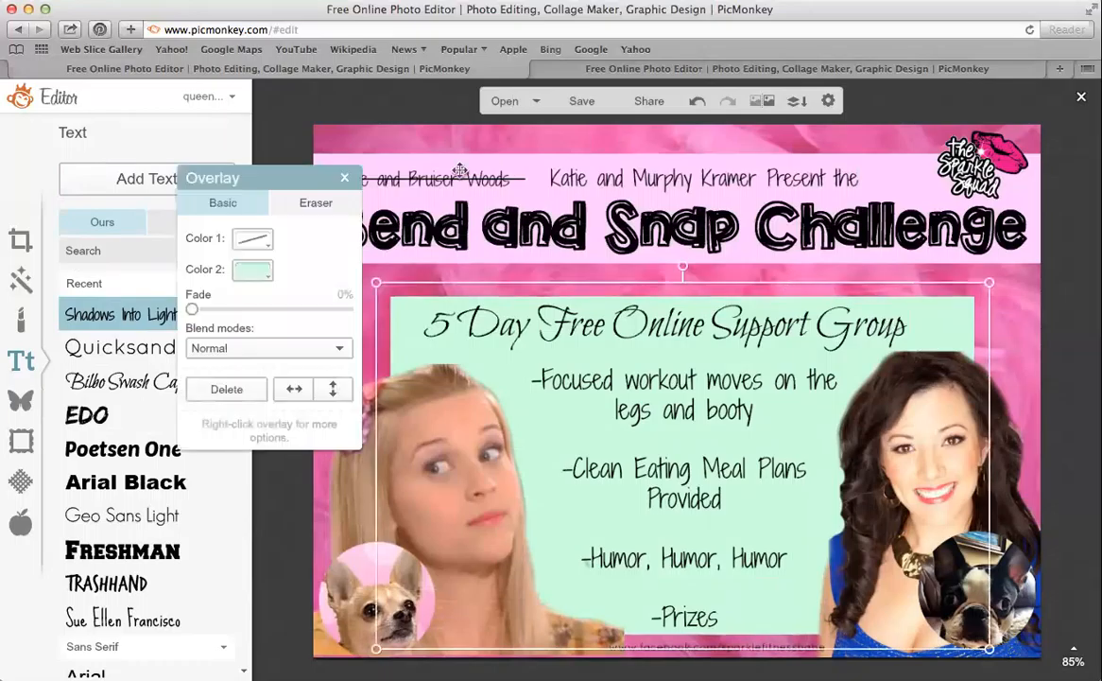
{"action": "left_click", "coordinate": [345, 180]}
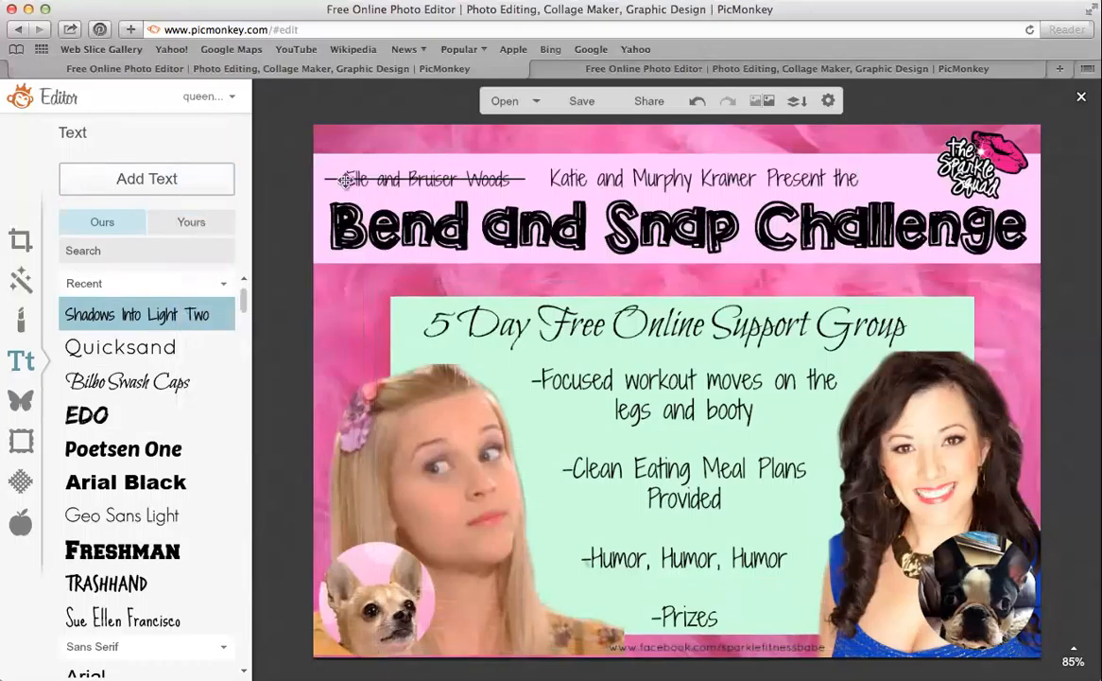
Save the collage to the computer as the JPG 'BendandSnap'
{"action": "left_click", "coordinate": [582, 101]}
{"action": "left_click", "coordinate": [135, 206]}
{"action": "double_click", "coordinate": [135, 206]}
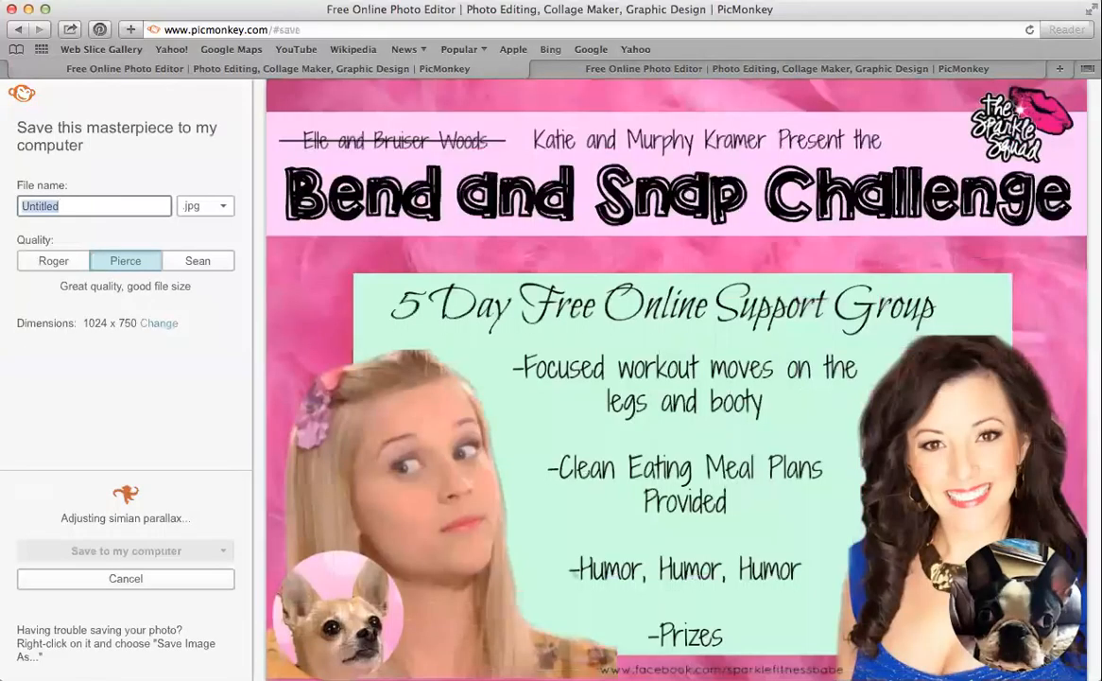
{"action": "type", "text": "BendandSnap"}
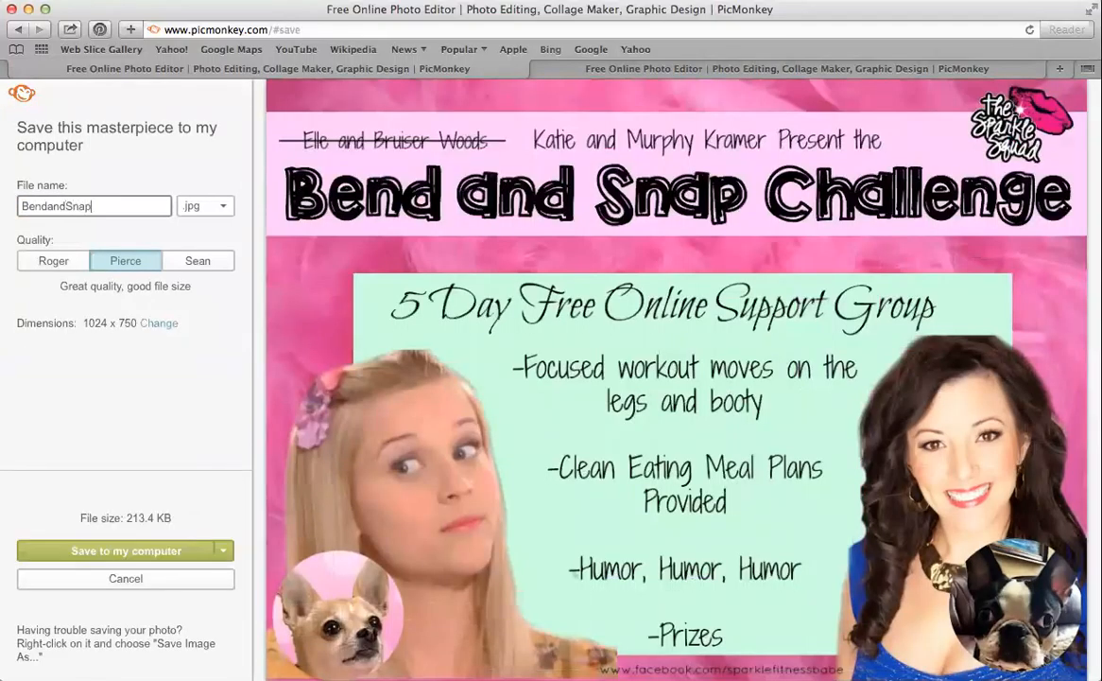
{"action": "left_click", "coordinate": [128, 549]}
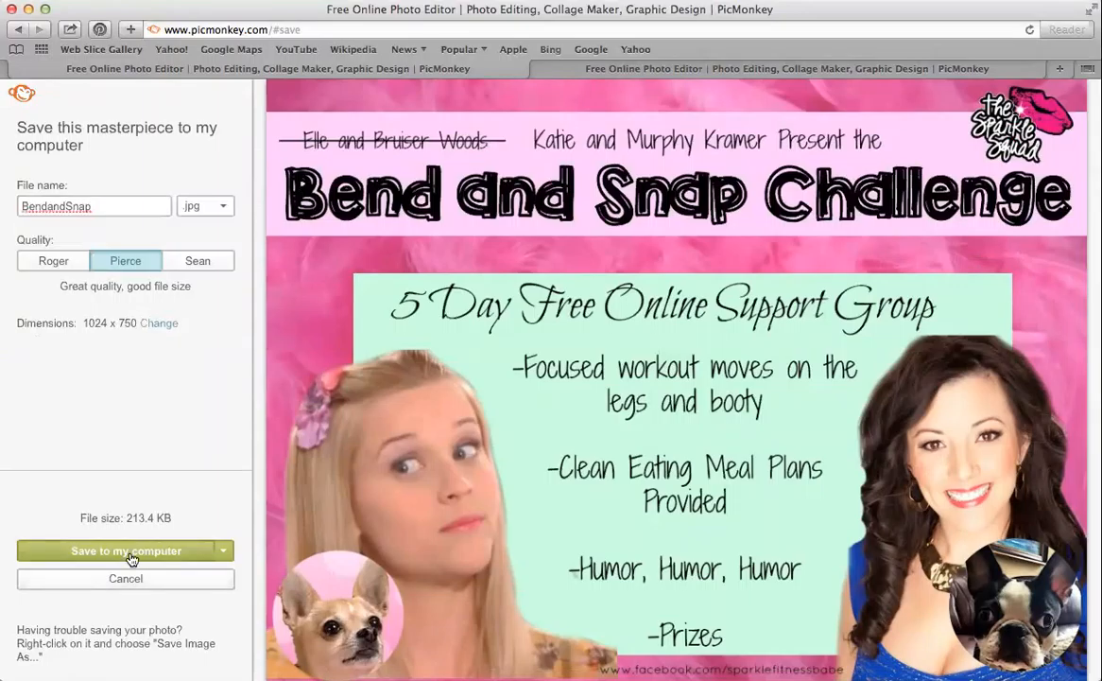